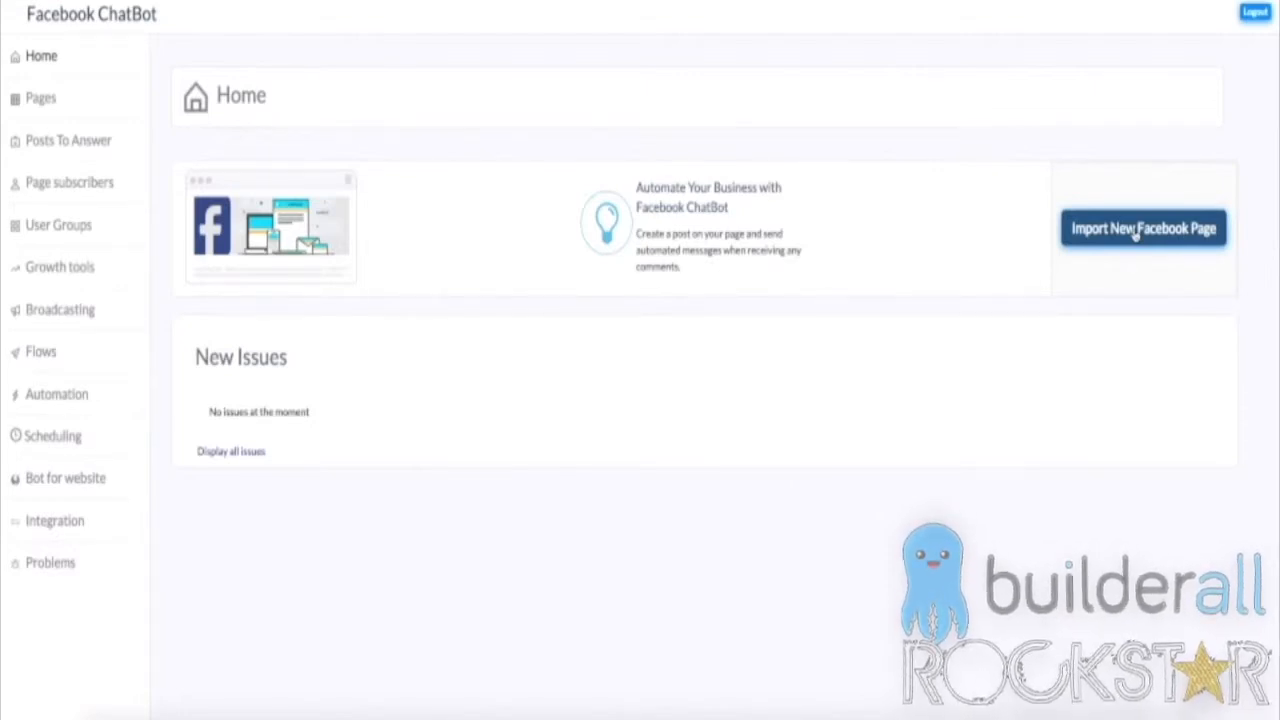
- Import the only available Facebook page into the chatbot account's page list
click(1136, 230)
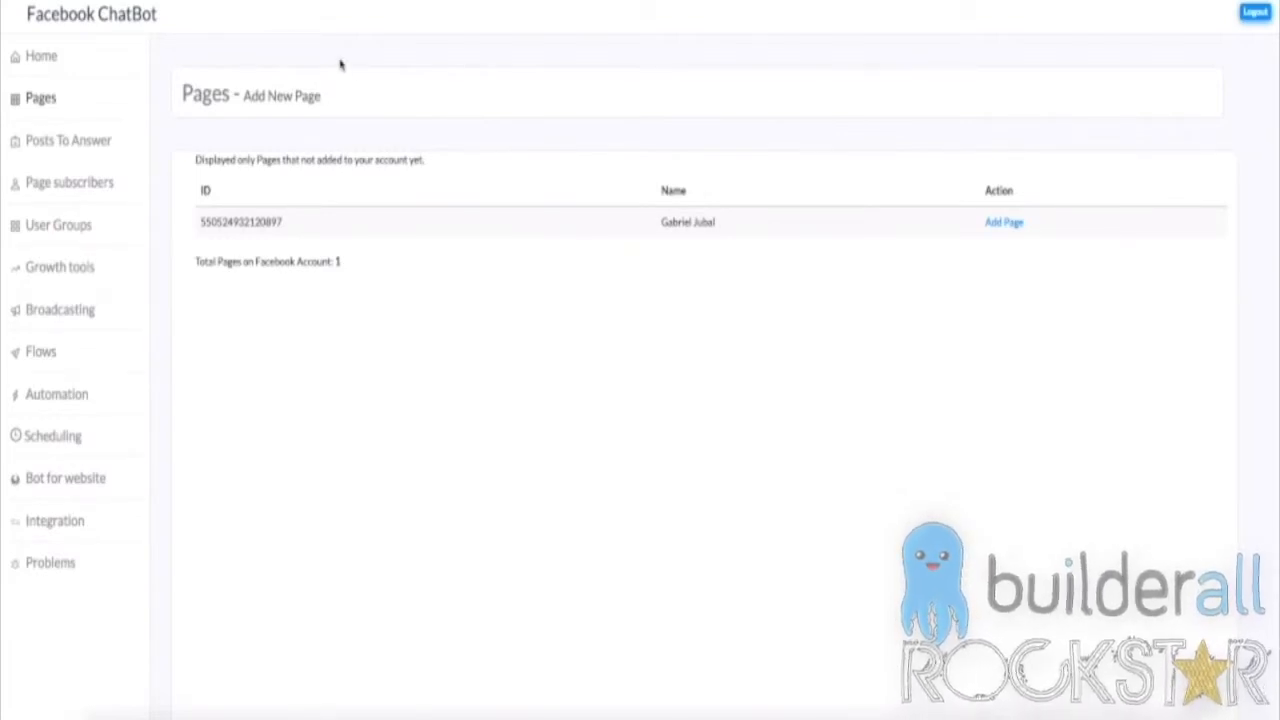
click(52, 102)
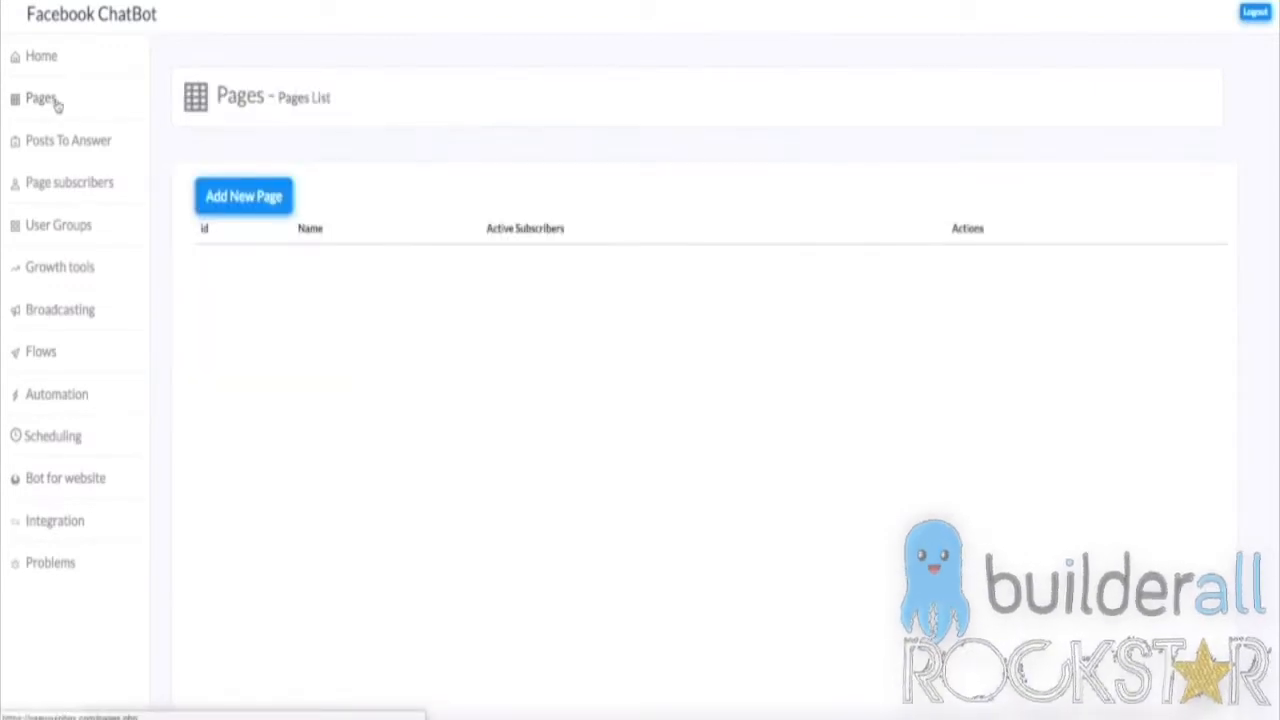
click(284, 204)
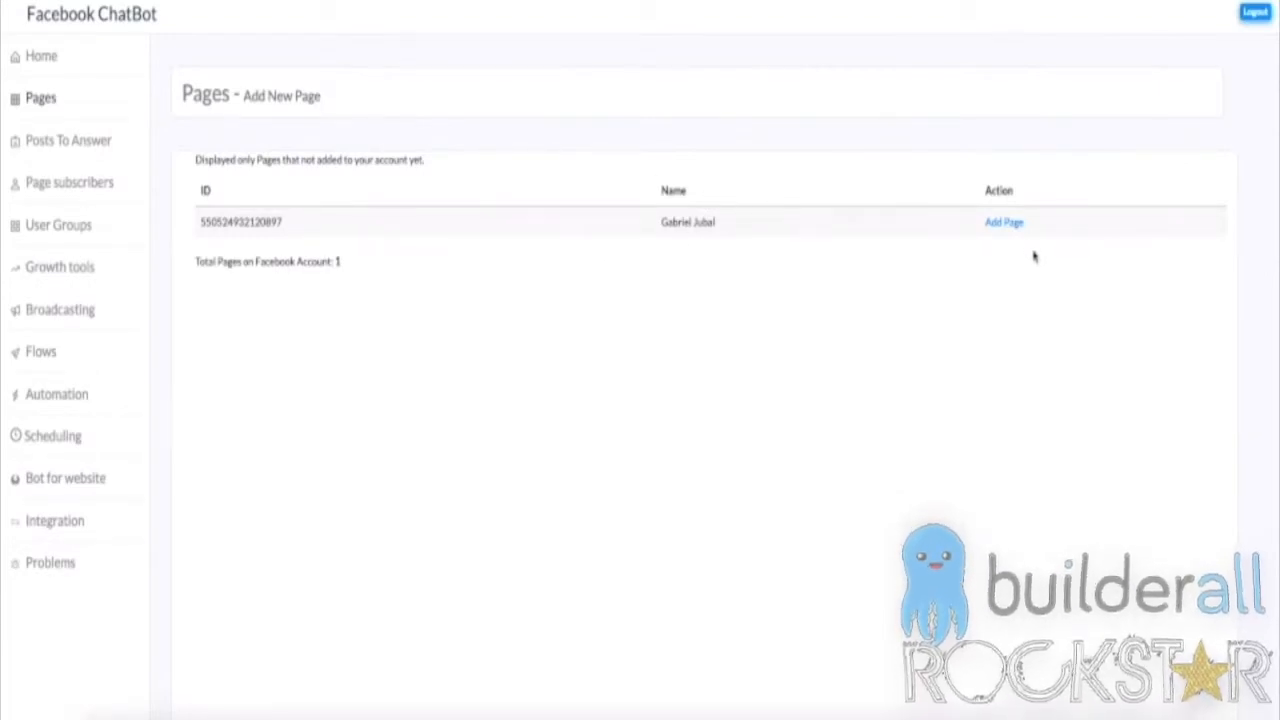
click(1008, 224)
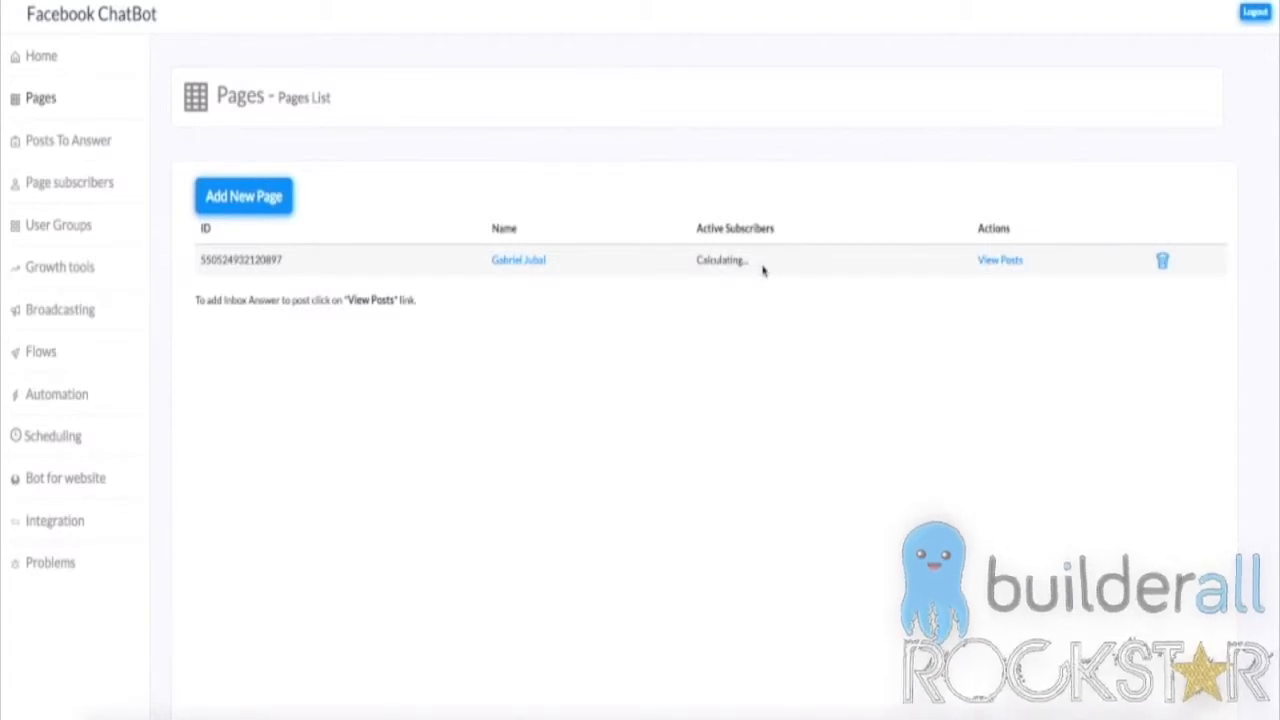
- View the imported page's posts and select the Builderall post for auto answer
click(1001, 261)
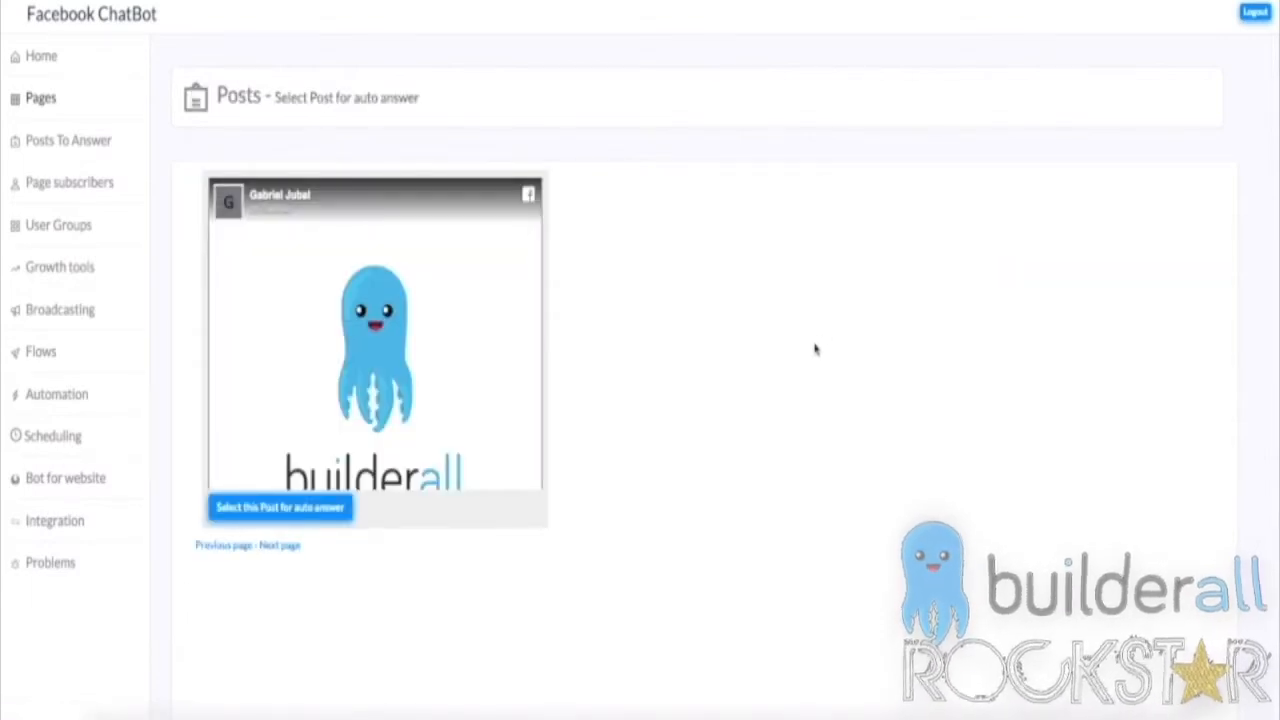
scroll(806, 366, down, 2)
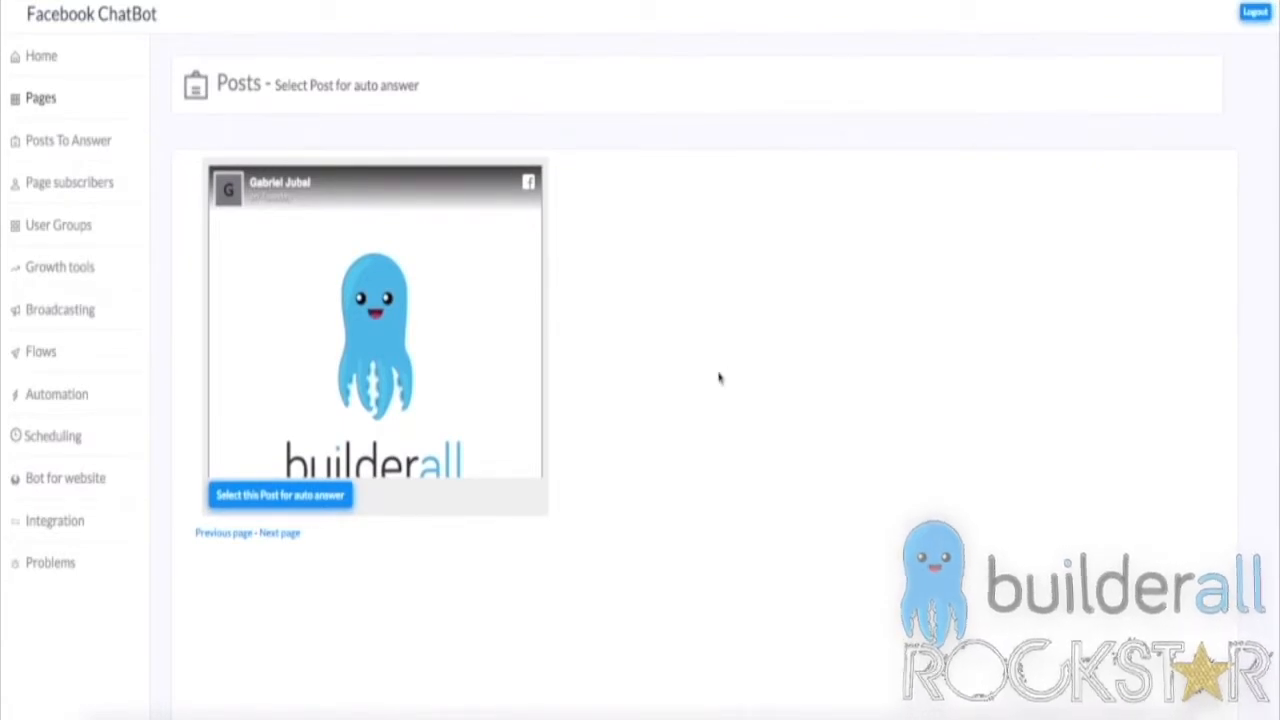
click(290, 495)
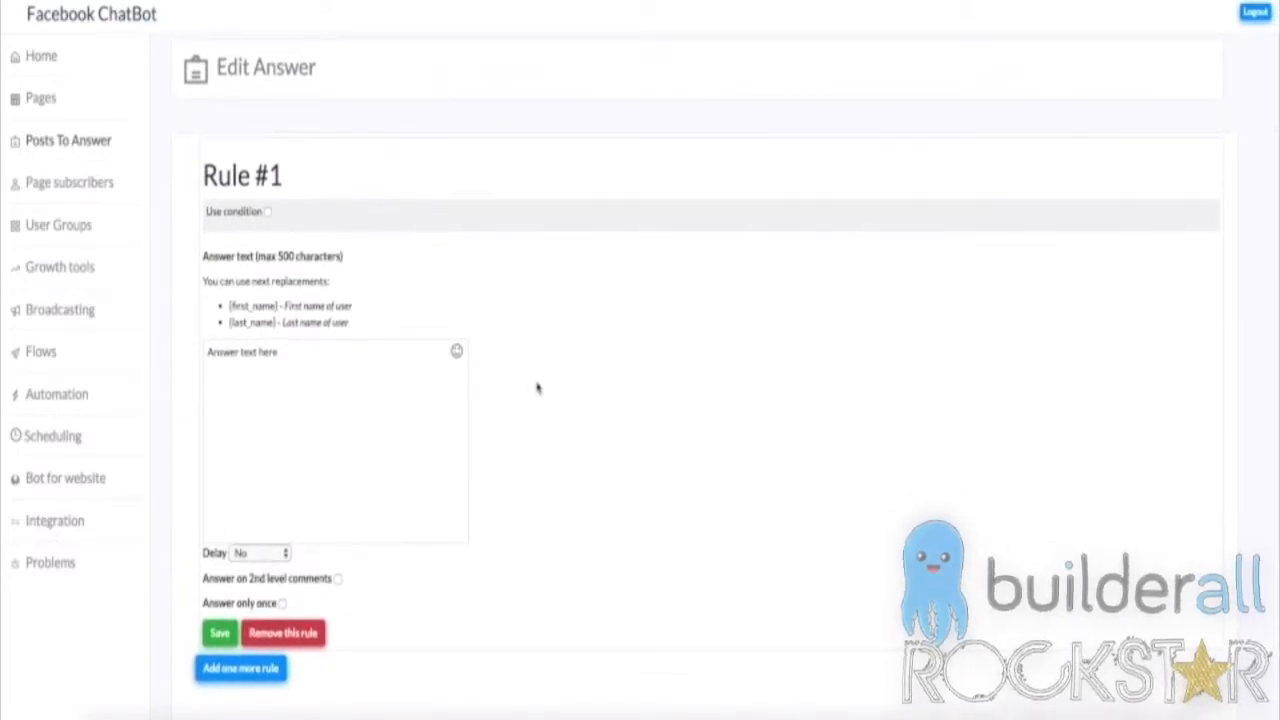
- Open the selected post's answer for editing from the list of posts to answer
click(103, 146)
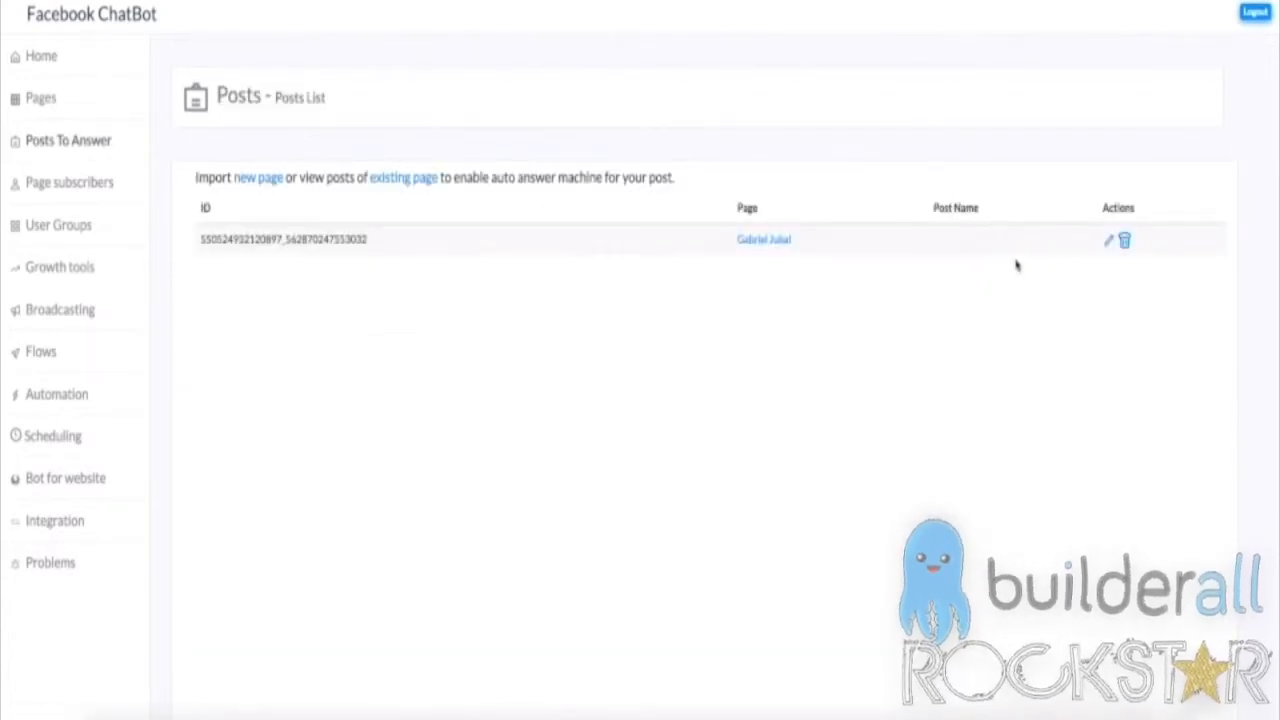
click(1110, 244)
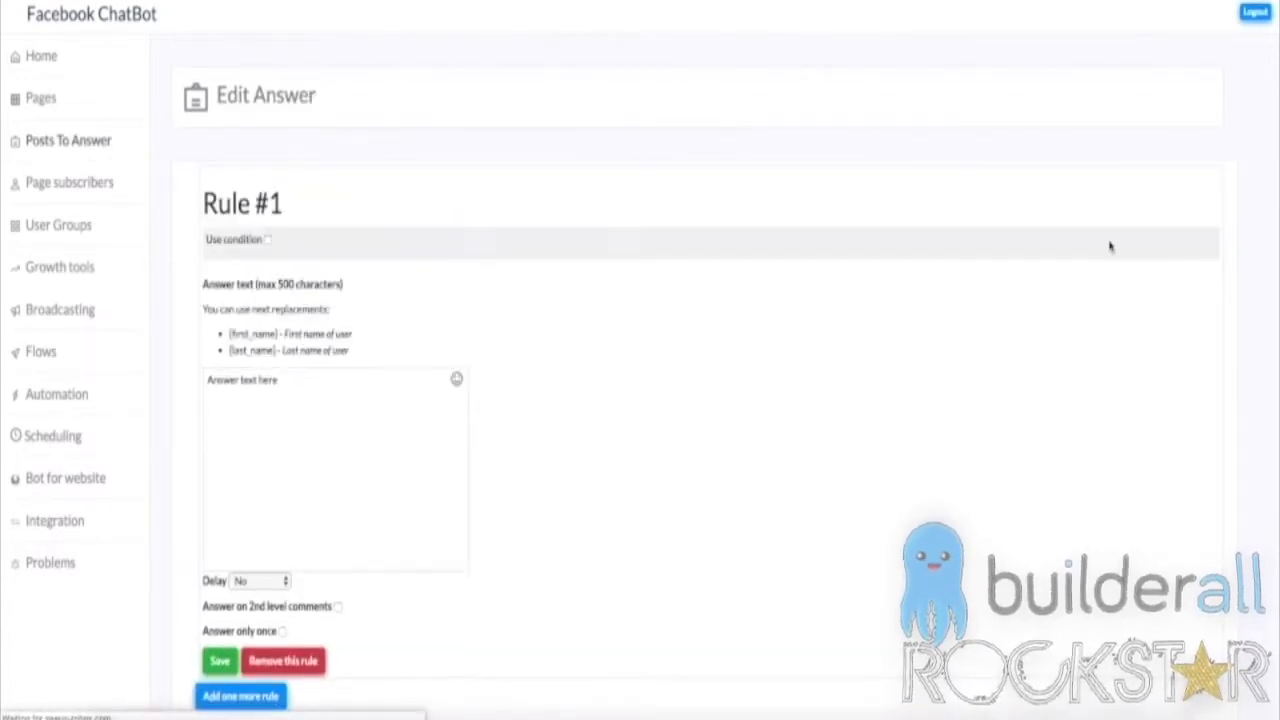
scroll(909, 325, down, 1)
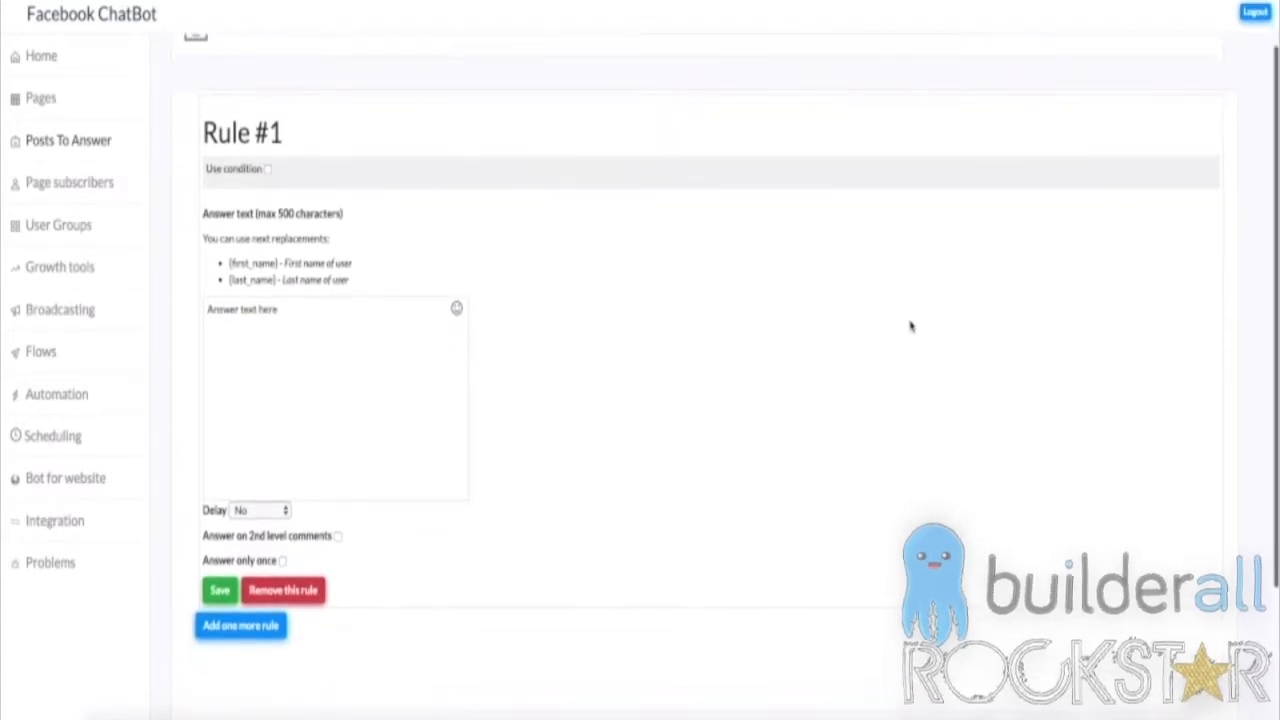
- Replace Rule #1's placeholder answer text with "Welcome [first_name] [last_name]." using the listed name replacements
click(351, 323)
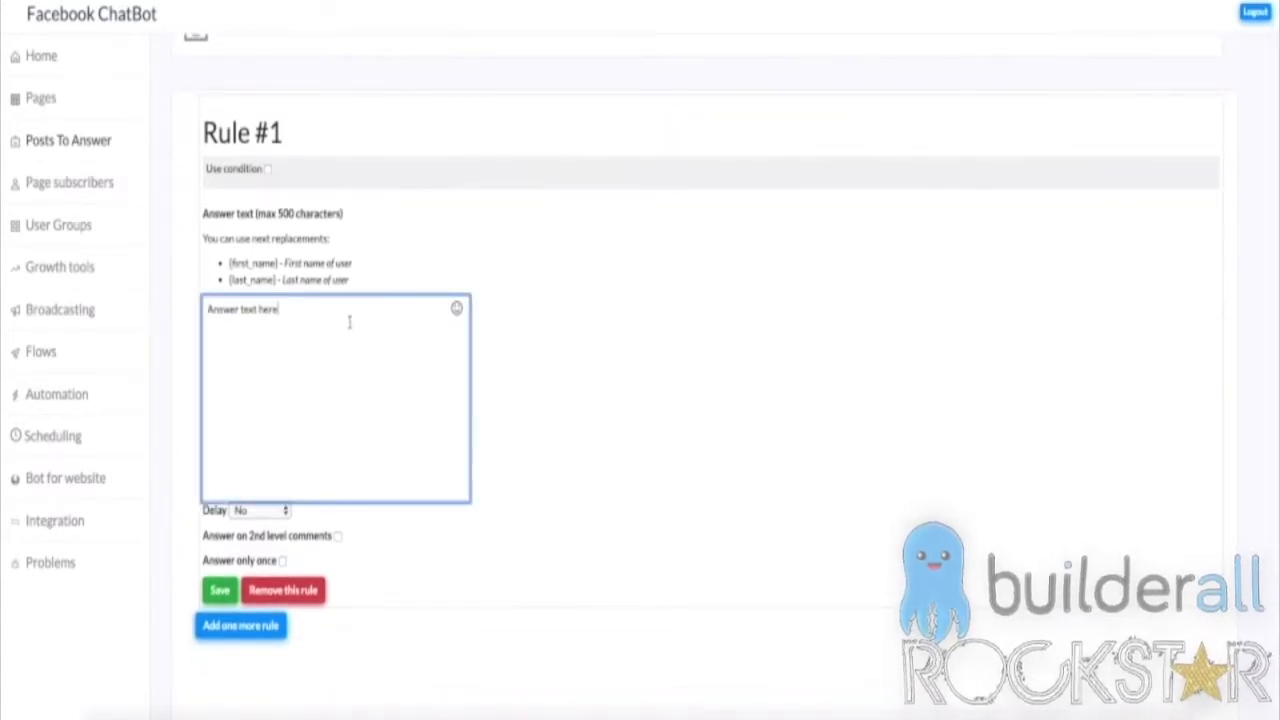
drag(340, 320, 170, 315)
key(BackSpace)
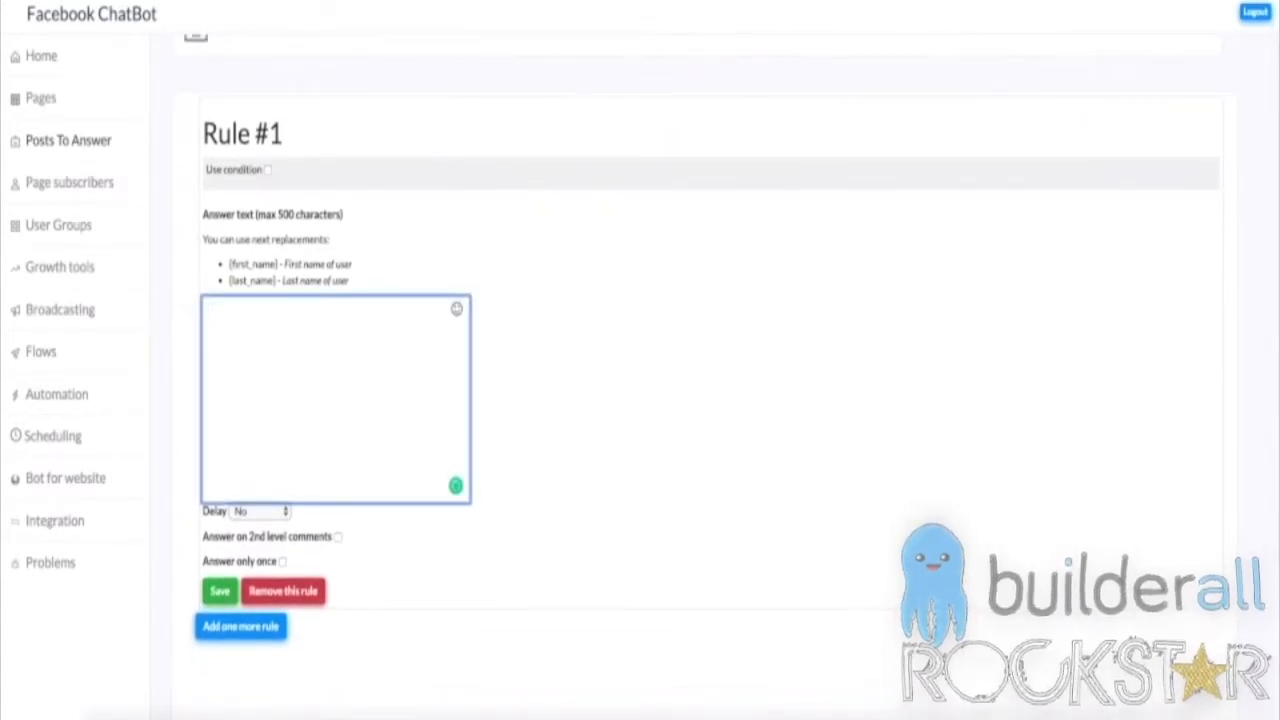
text(Welcome)
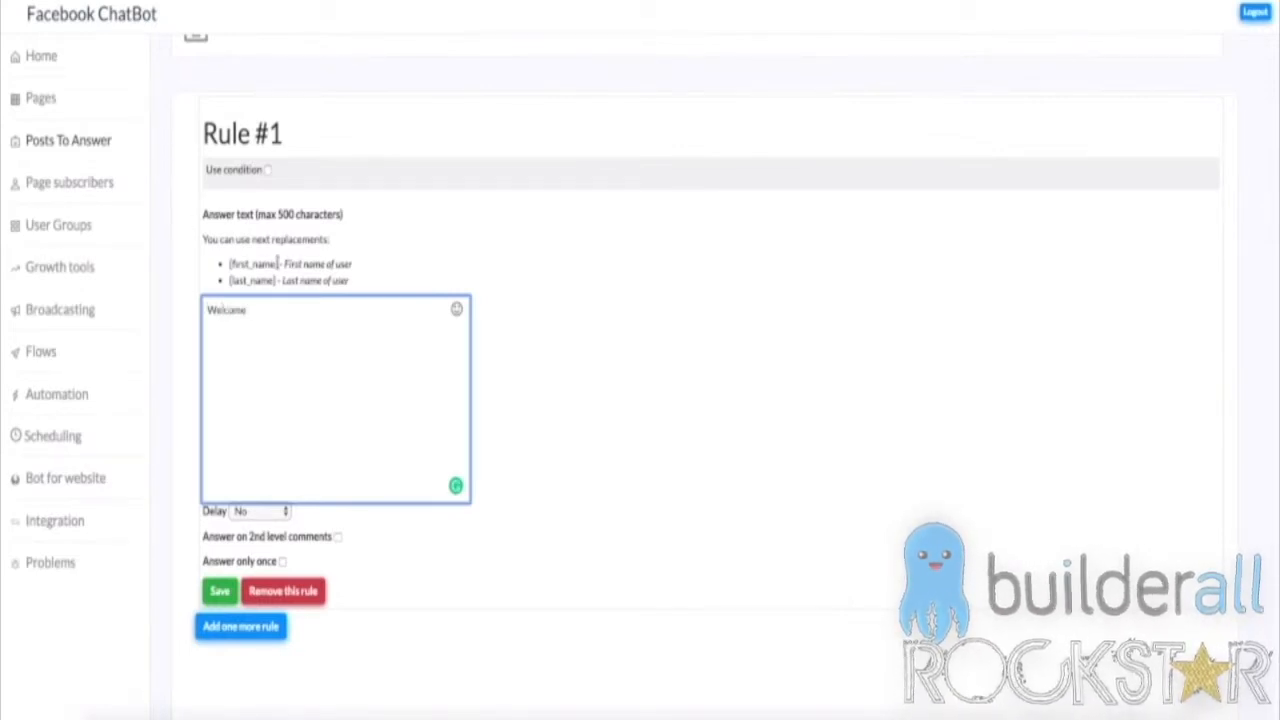
drag(278, 263, 233, 264)
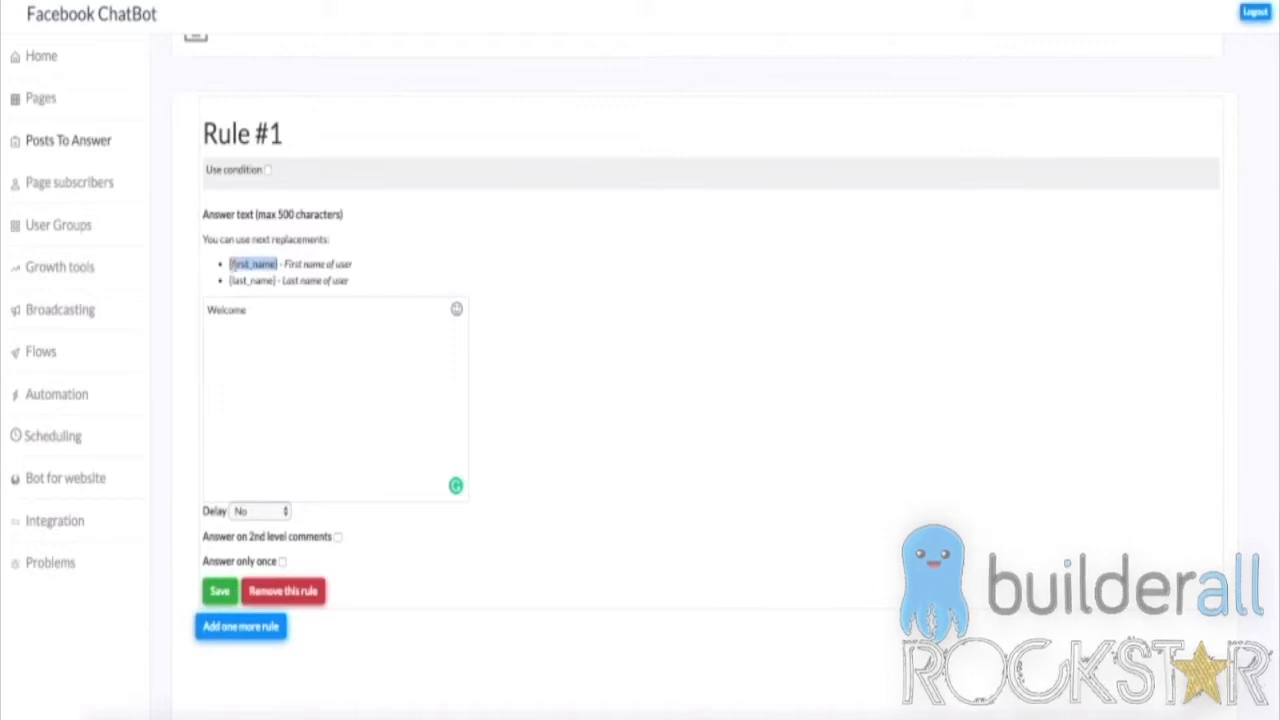
click(273, 310)
text([first_name])
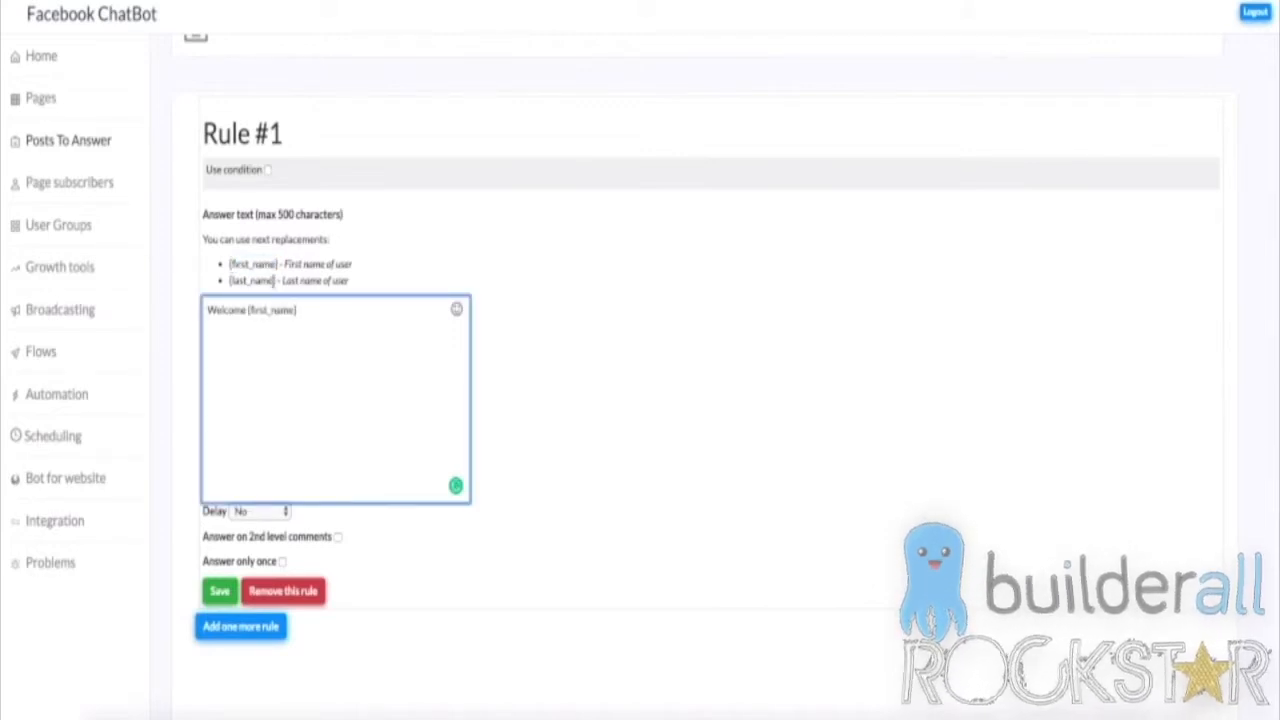
drag(278, 281, 237, 280)
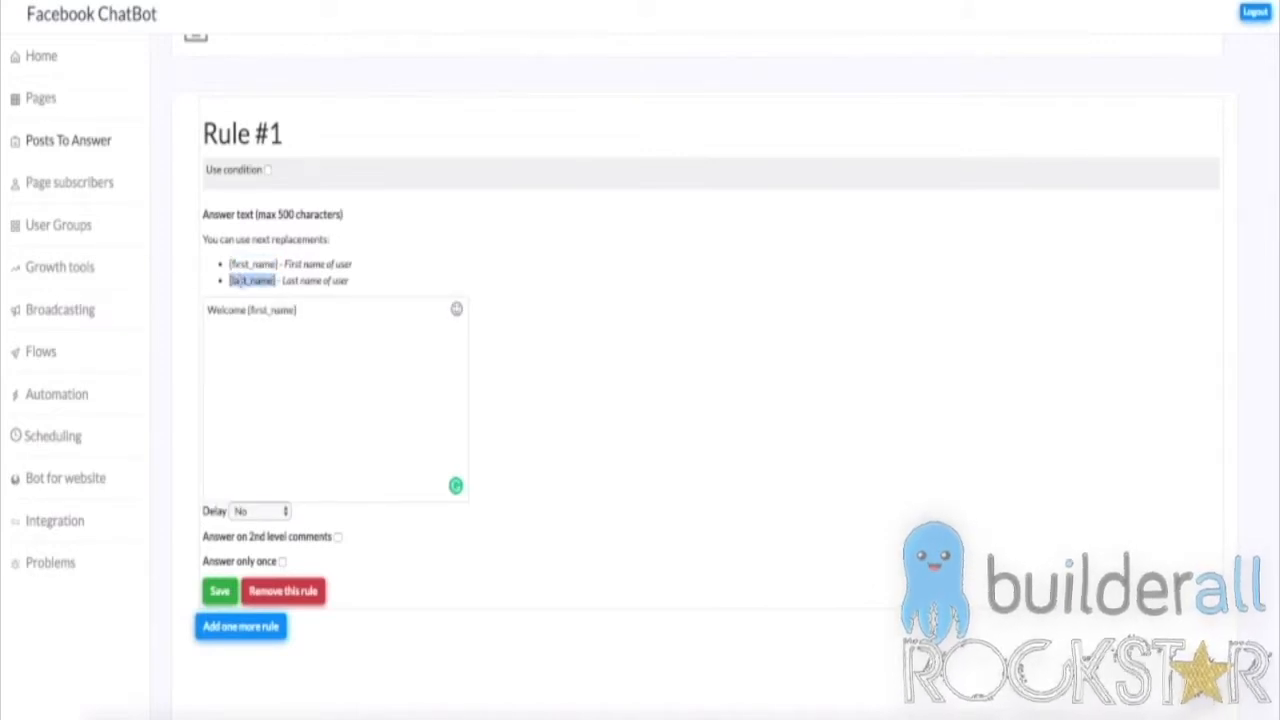
click(320, 312)
text([last_name])
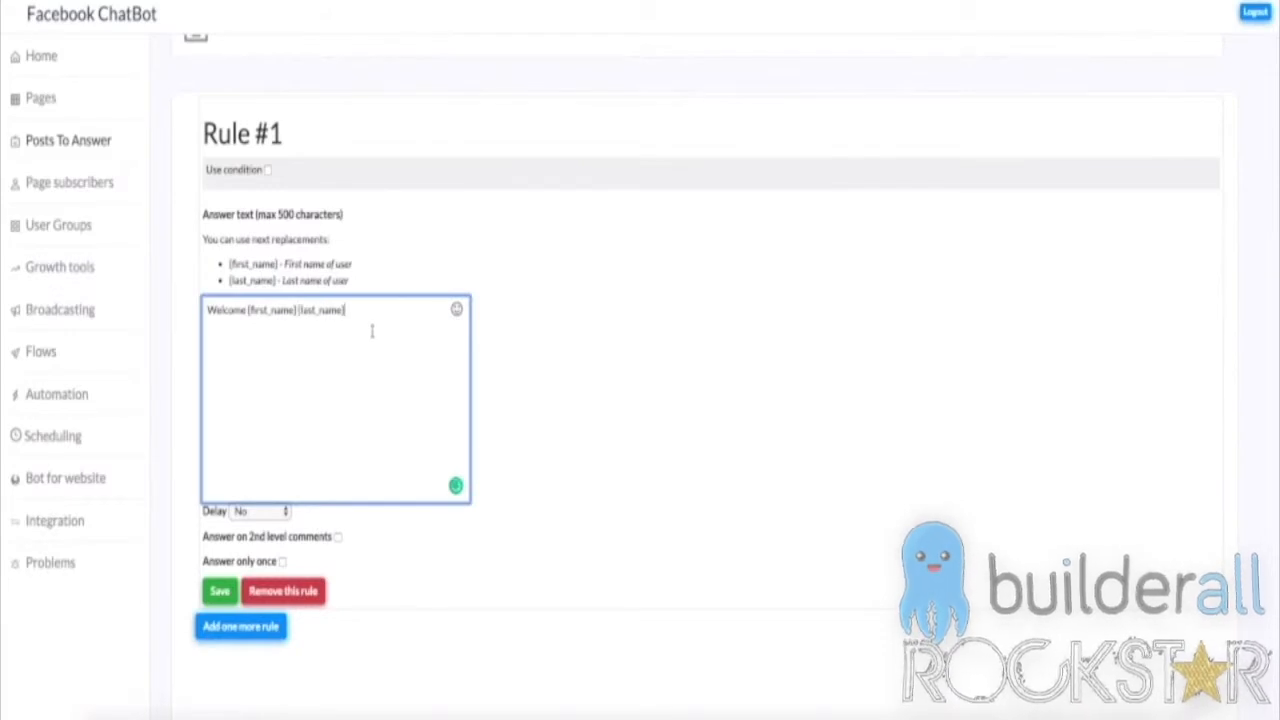
text(.)
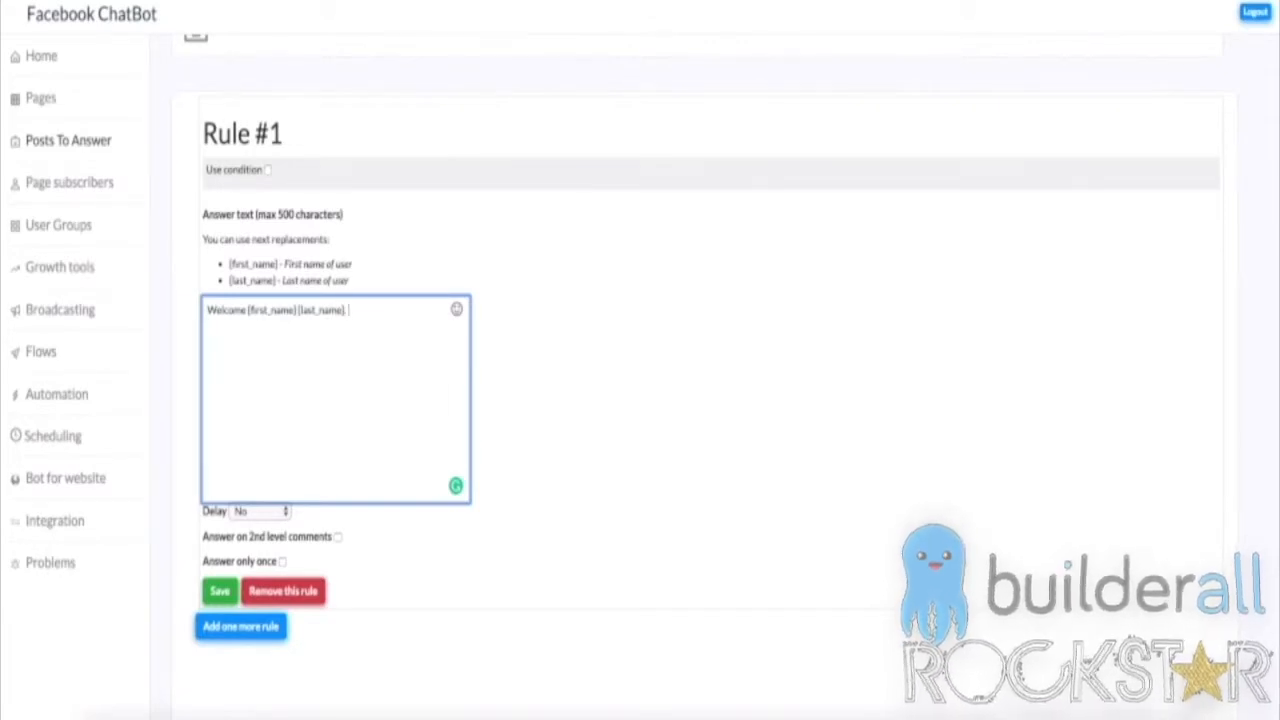
- Add the sentence "Thanks for liking the page." to the end of Rule #1's answer text
text(Thanks for)
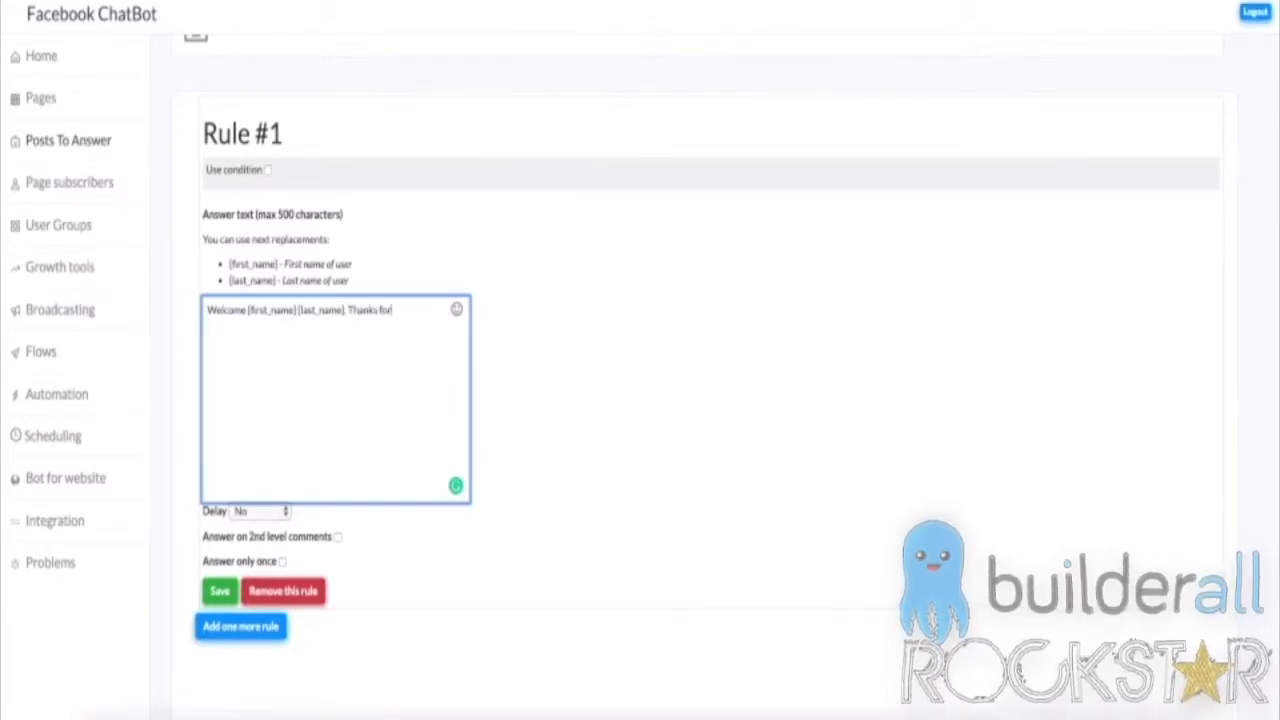
text( liking th)
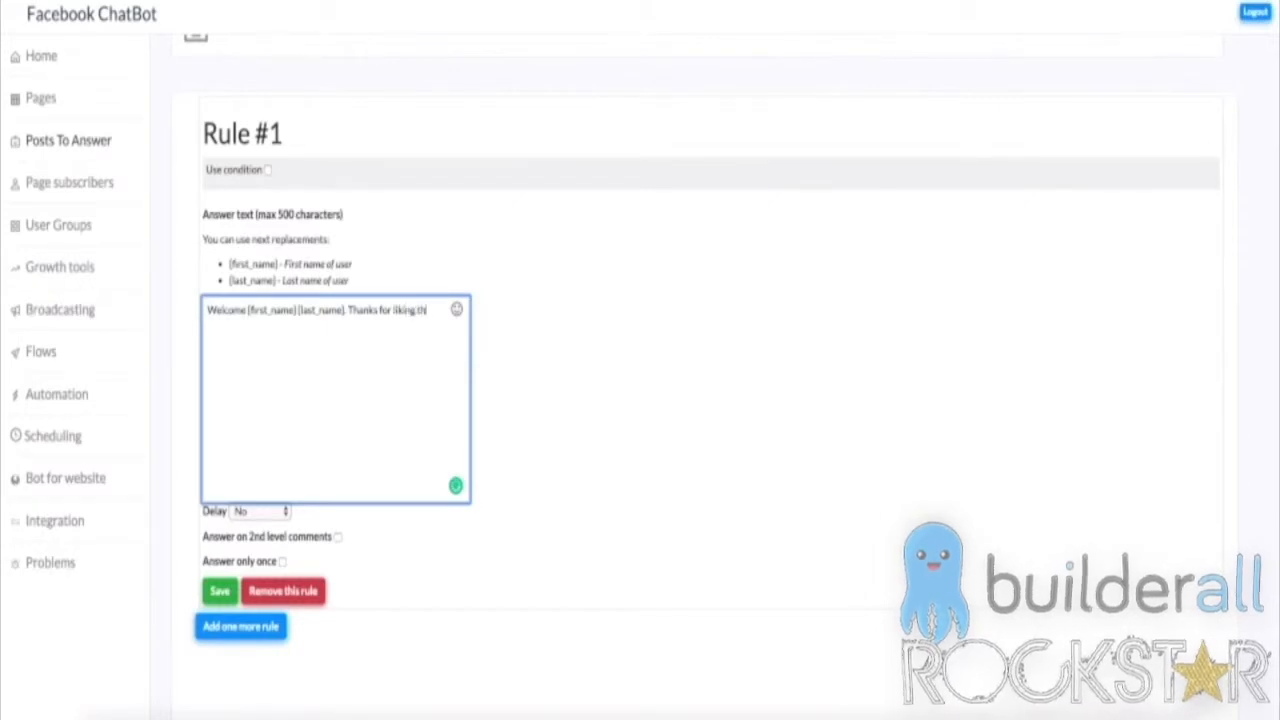
text(e page.)
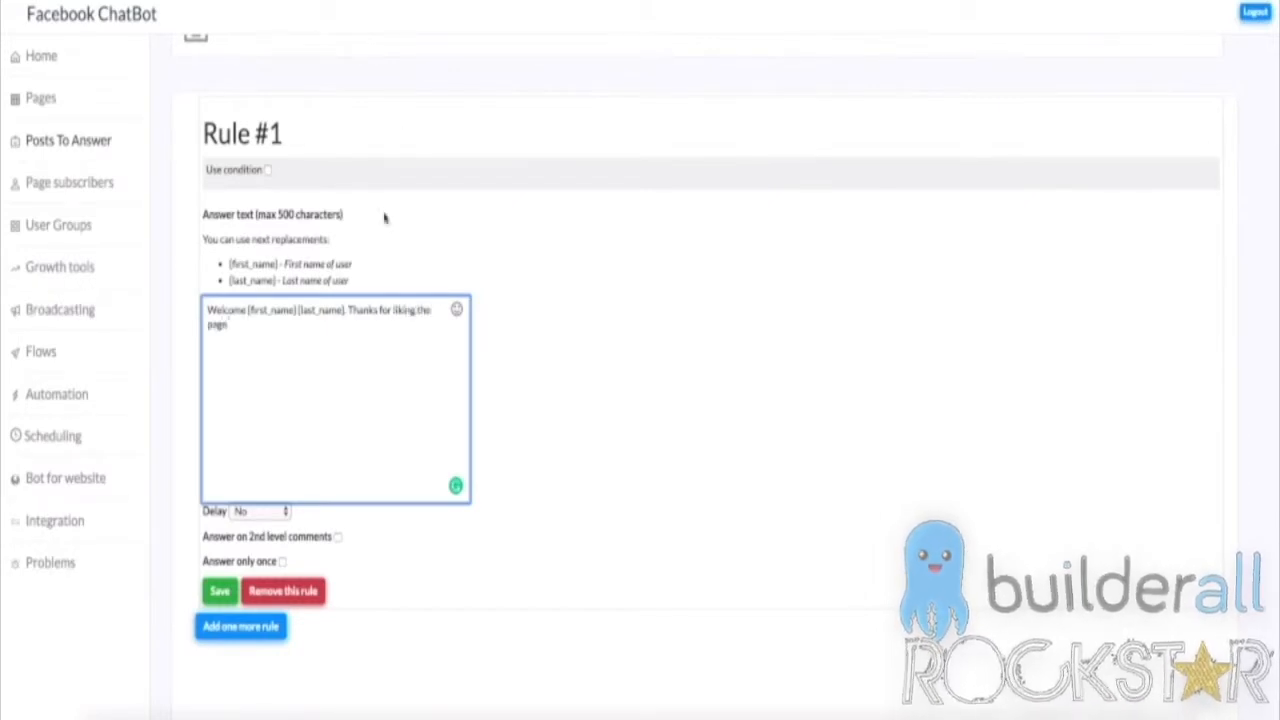
click(773, 385)
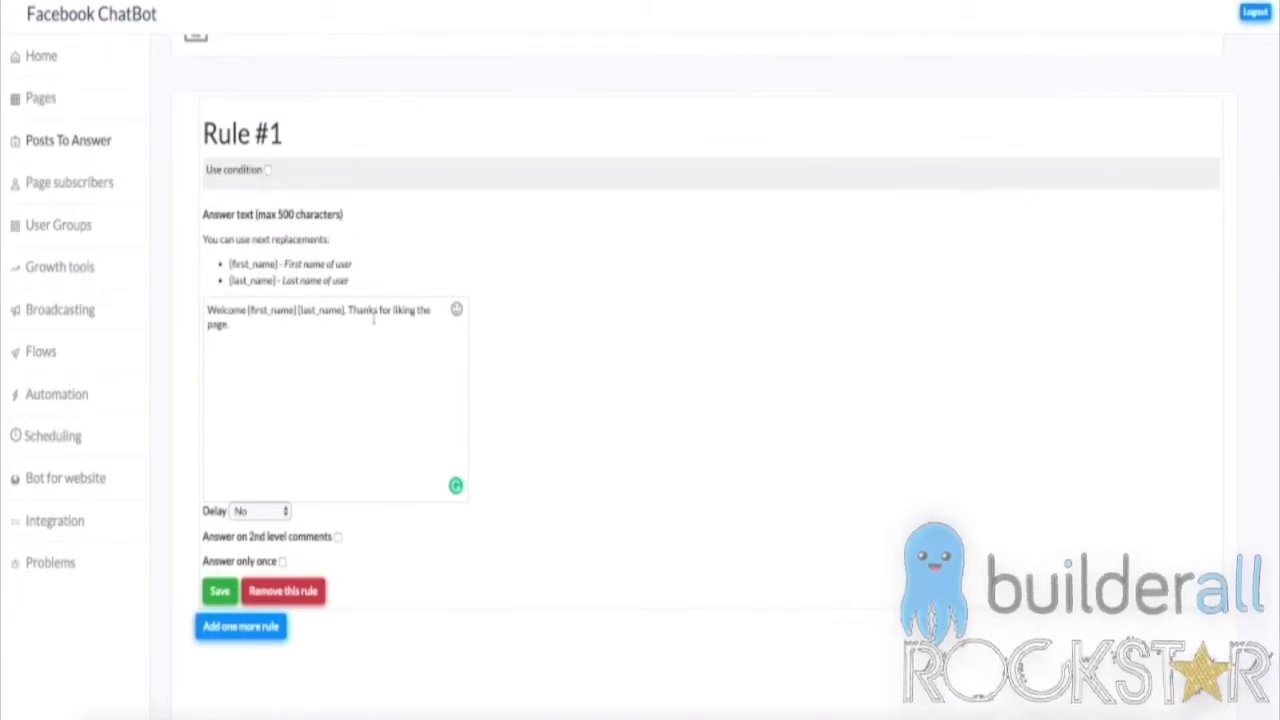
- Enable the condition for Rule #1 and set its comment phrase to "I want it"
click(267, 171)
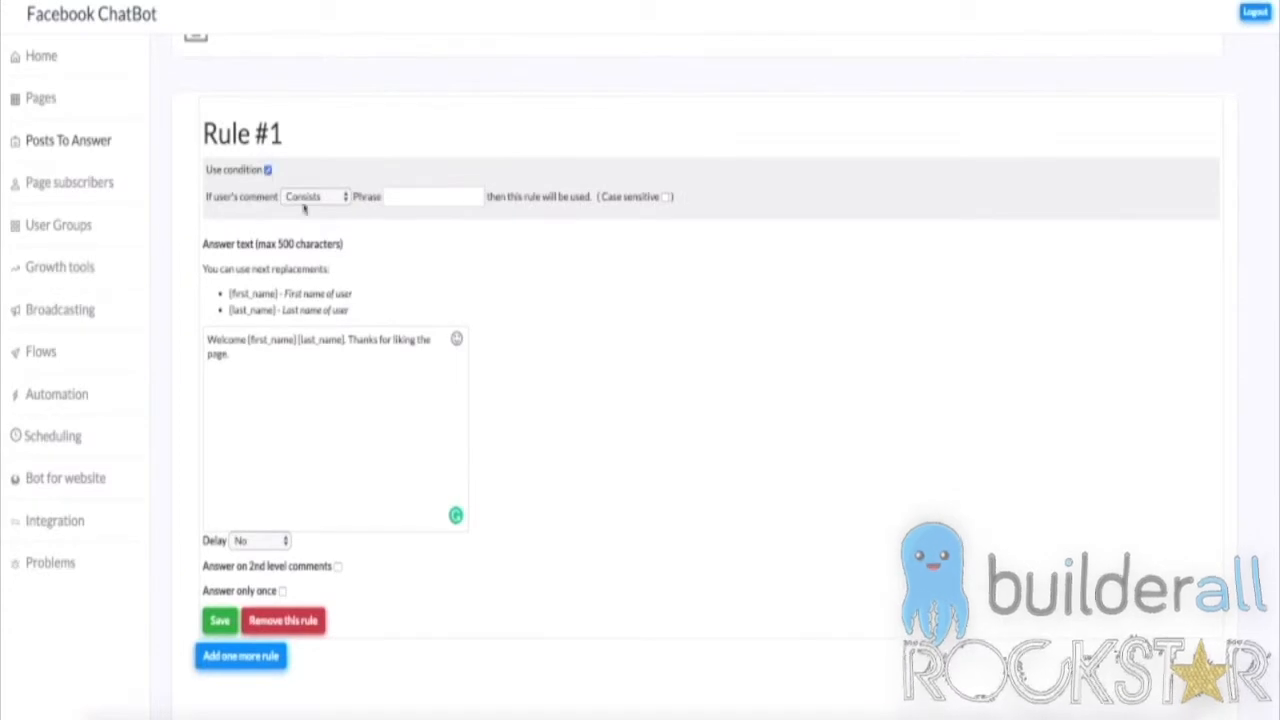
click(420, 200)
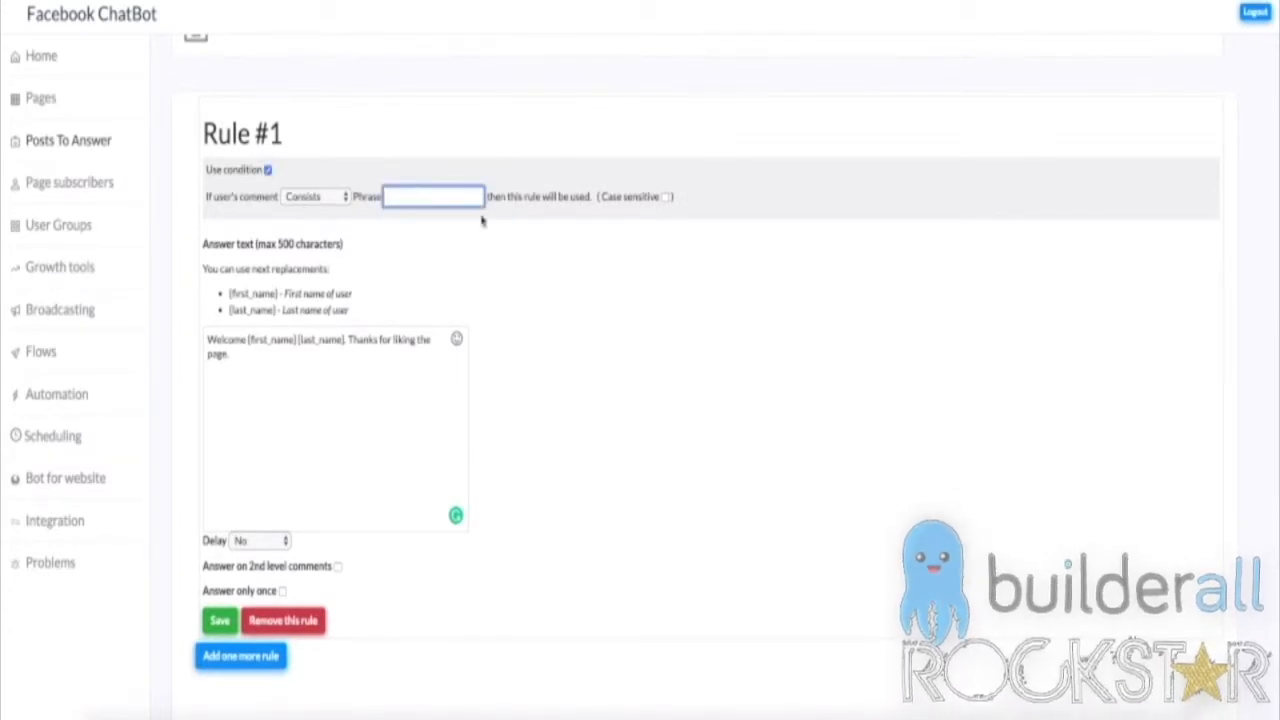
click(504, 254)
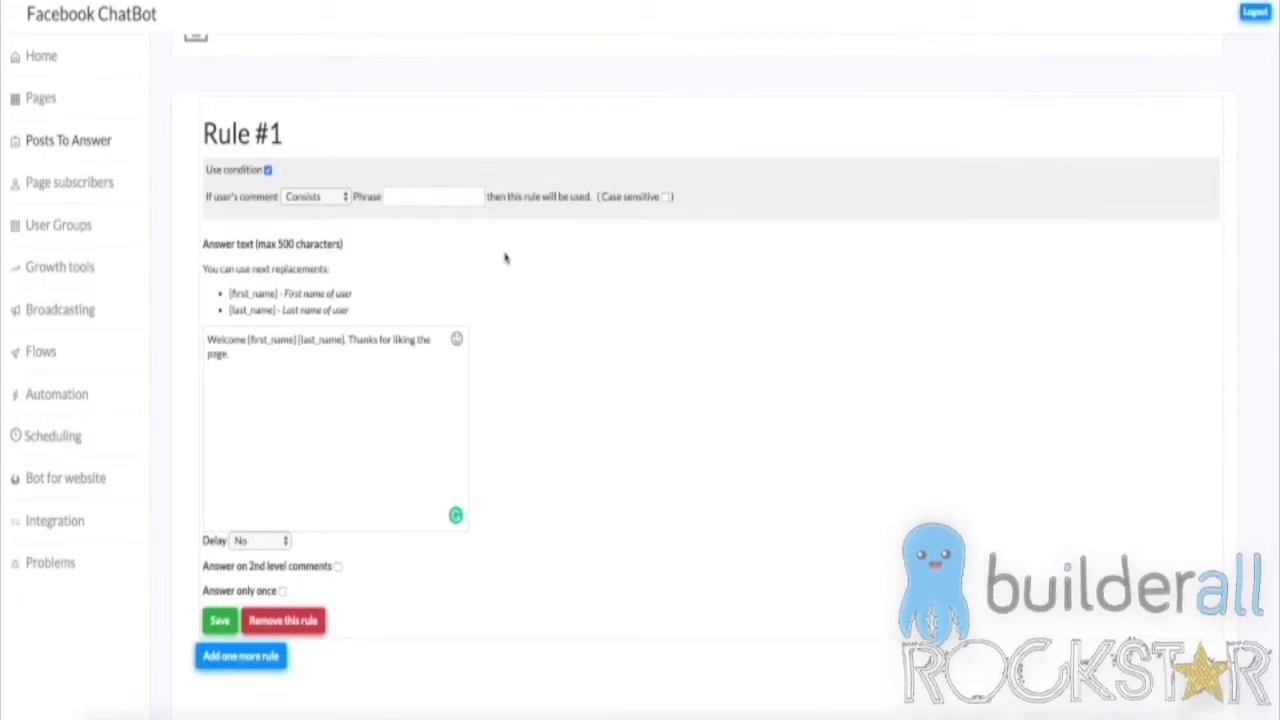
click(431, 204)
text(I want it)
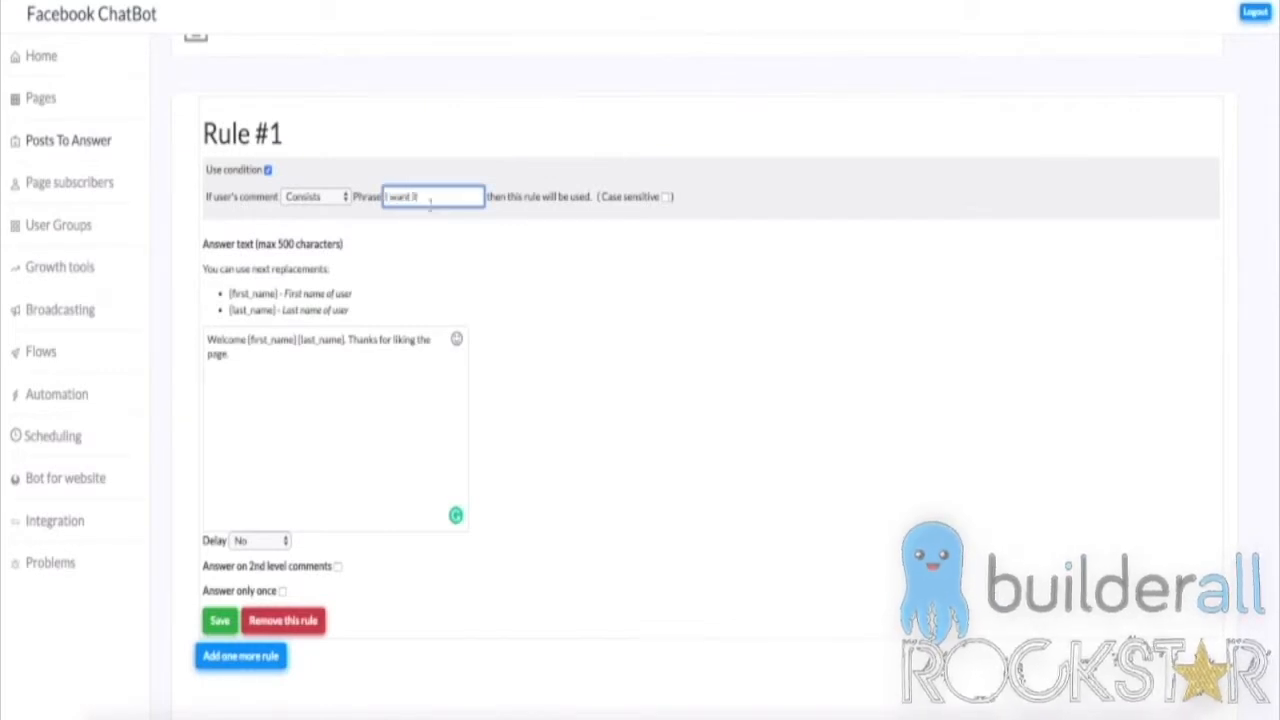
click(309, 216)
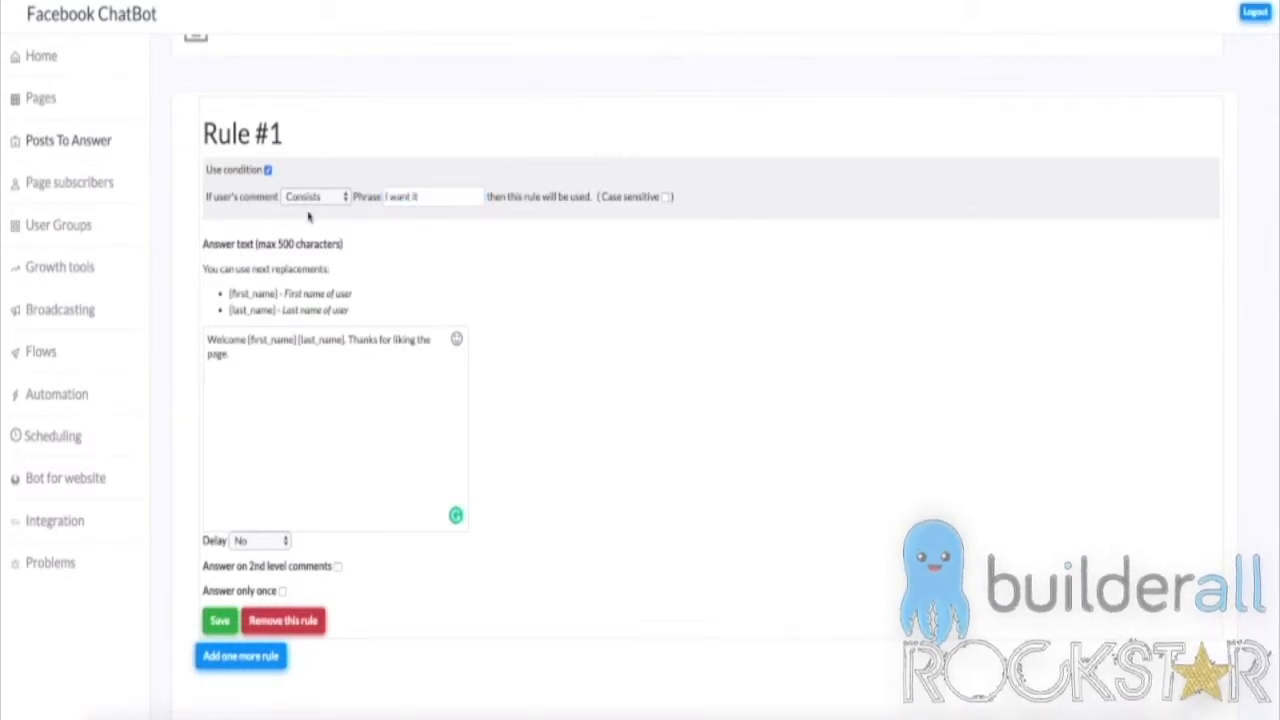
- Review the comparison options for the user's comment in Rule #1, keeping Consists selected
click(310, 200)
click(311, 201)
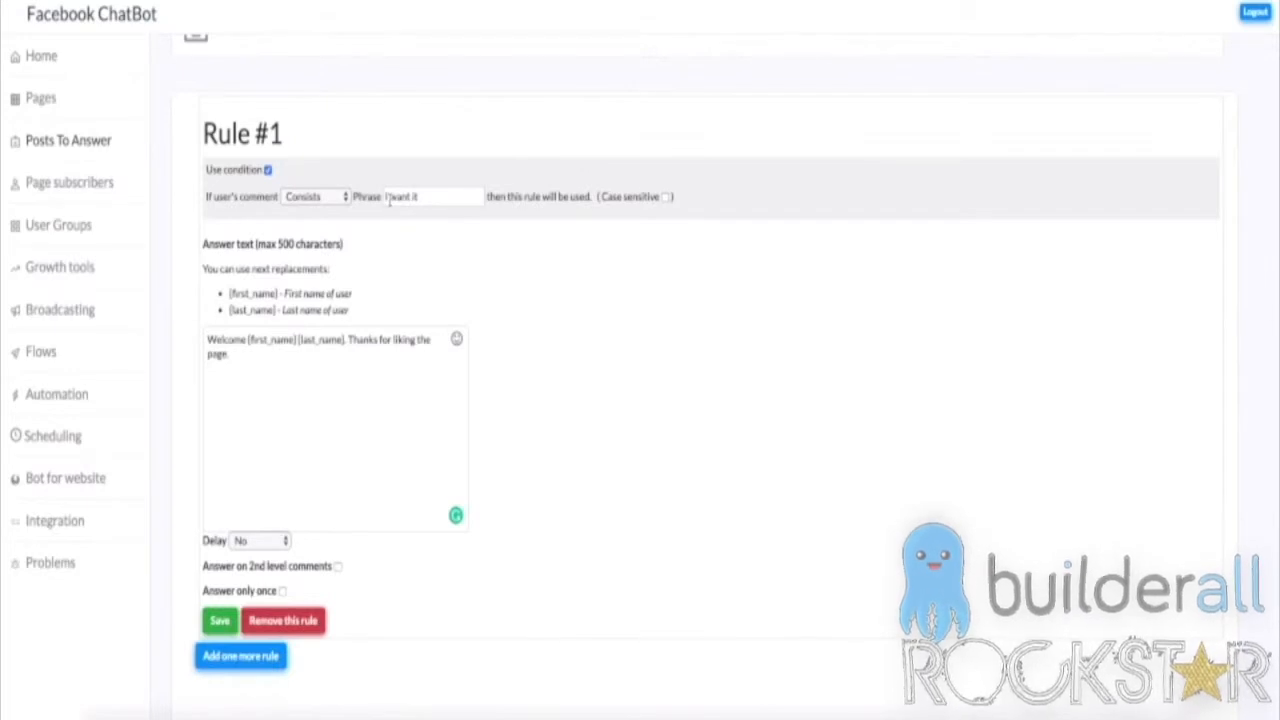
click(332, 205)
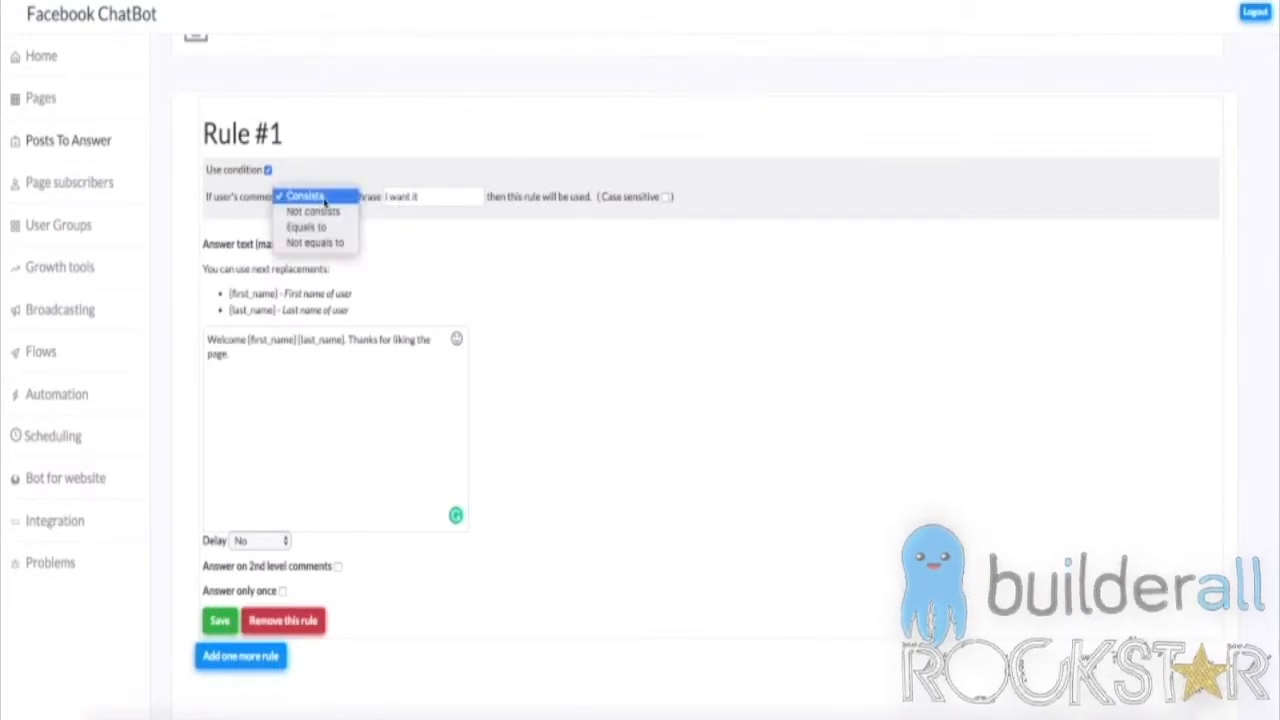
click(330, 200)
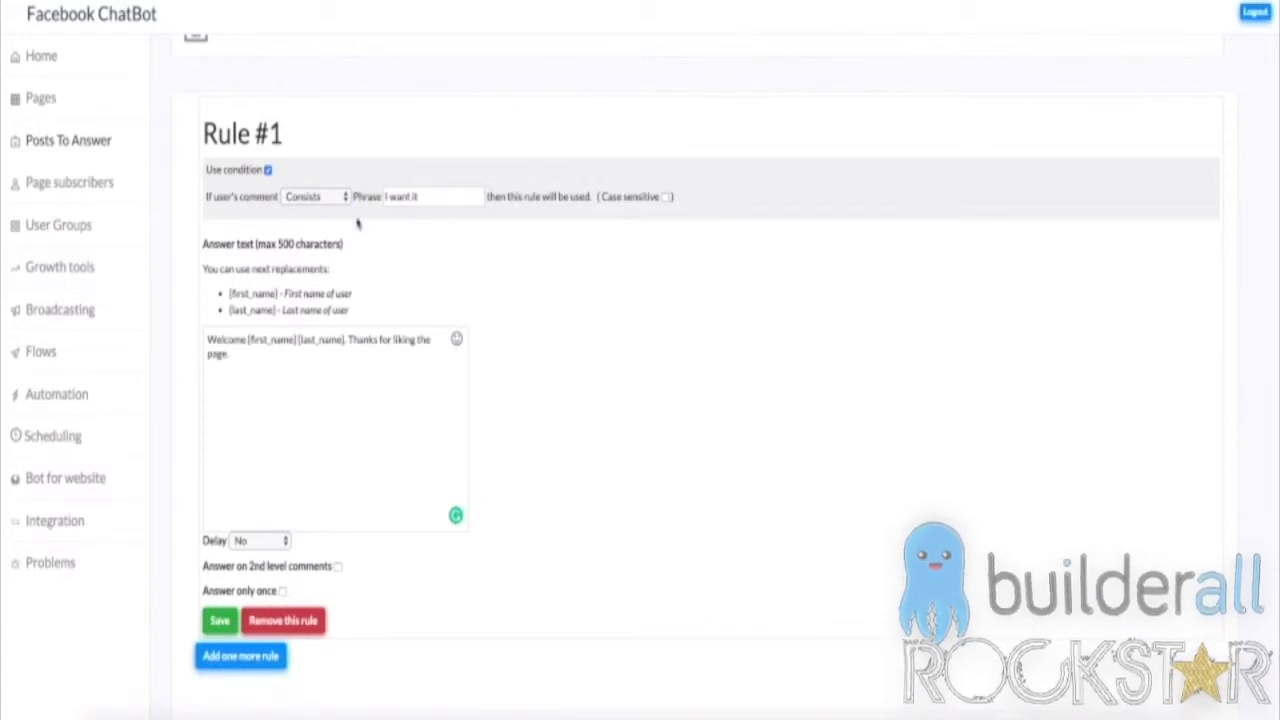
- Set the comment comparison in Rule #1's condition to Not consists
click(318, 200)
click(343, 213)
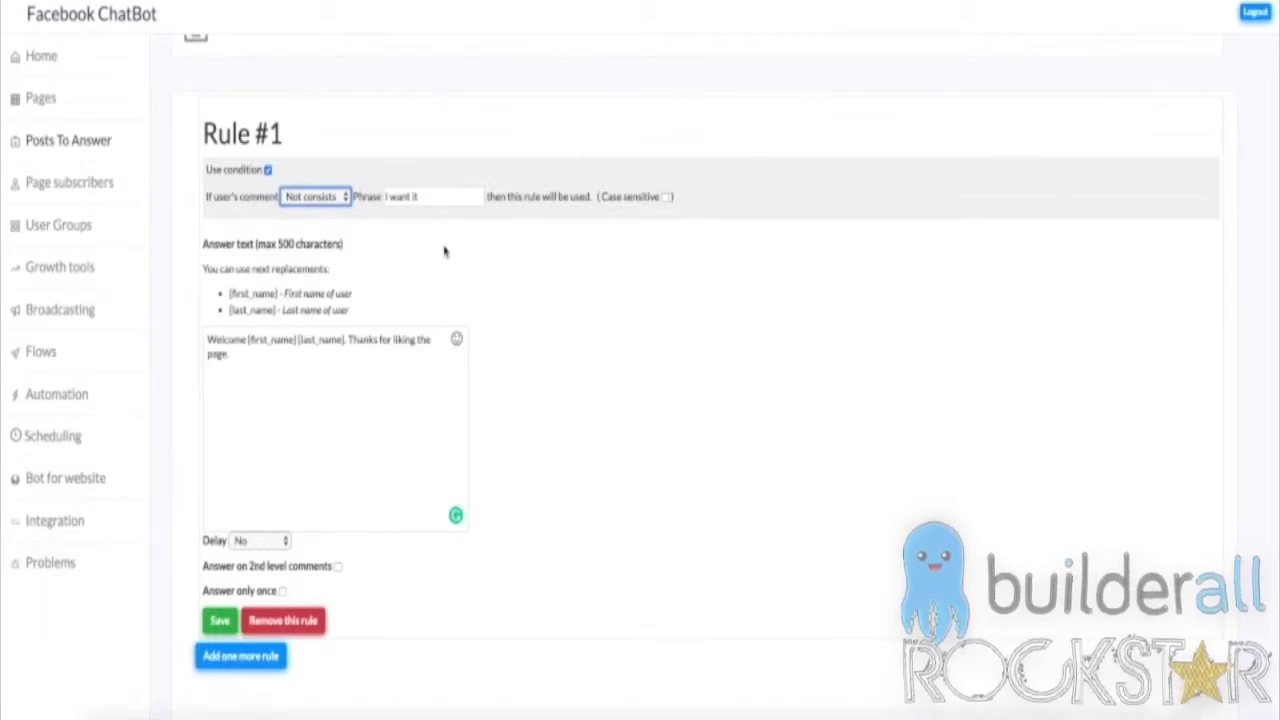
click(362, 144)
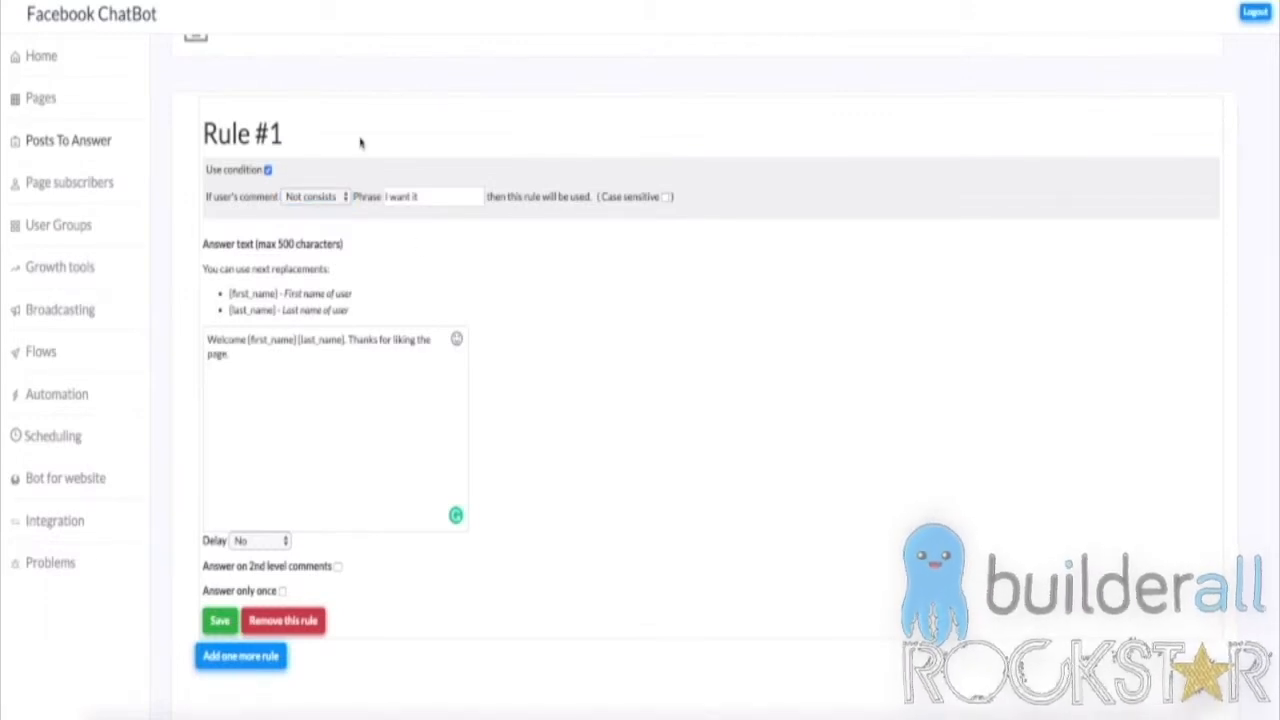
- Set the comment comparison in Rule #1's condition to Equals to
click(308, 200)
click(306, 211)
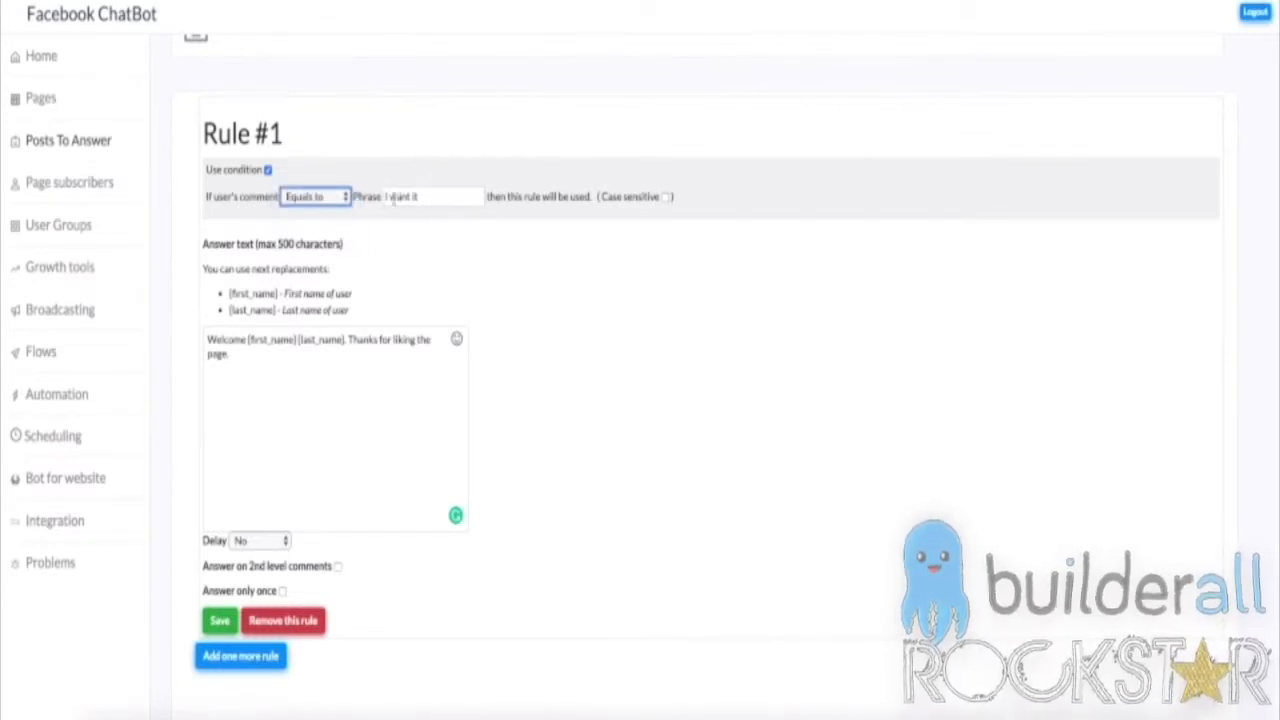
click(389, 227)
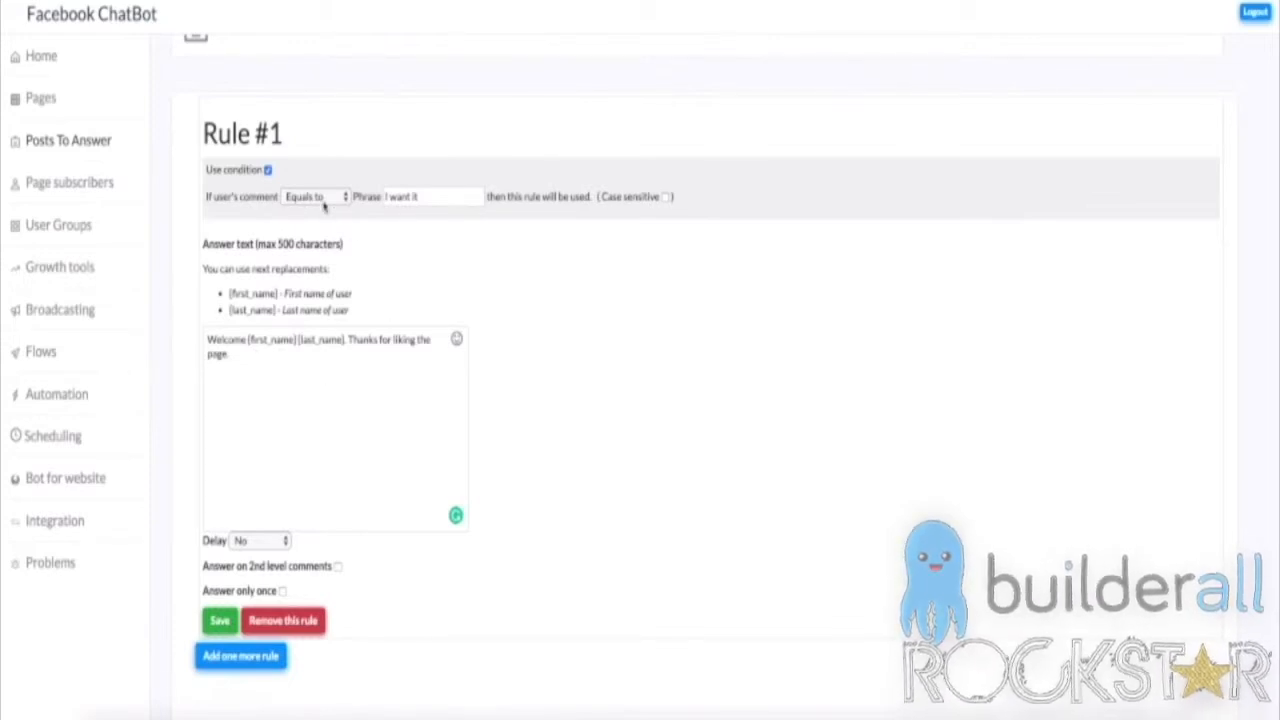
click(322, 203)
click(315, 200)
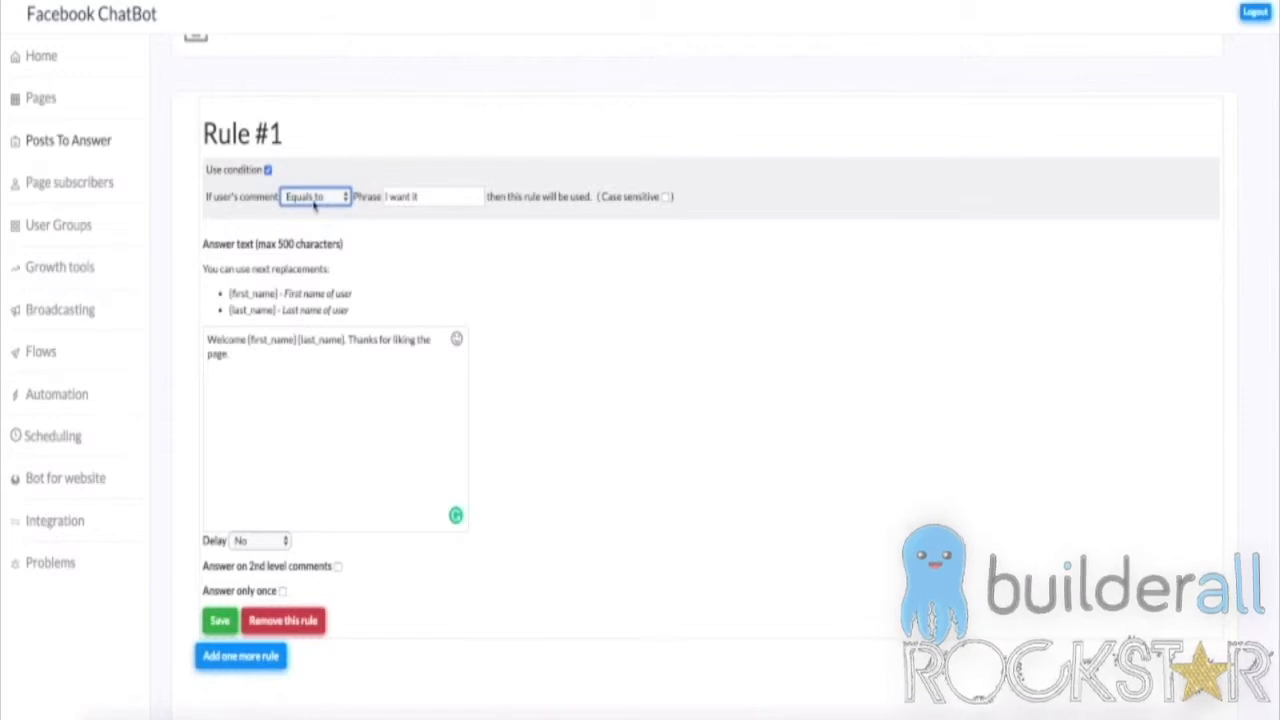
- Set the comment comparison in Rule #1's condition to Not equals to
click(315, 202)
click(316, 210)
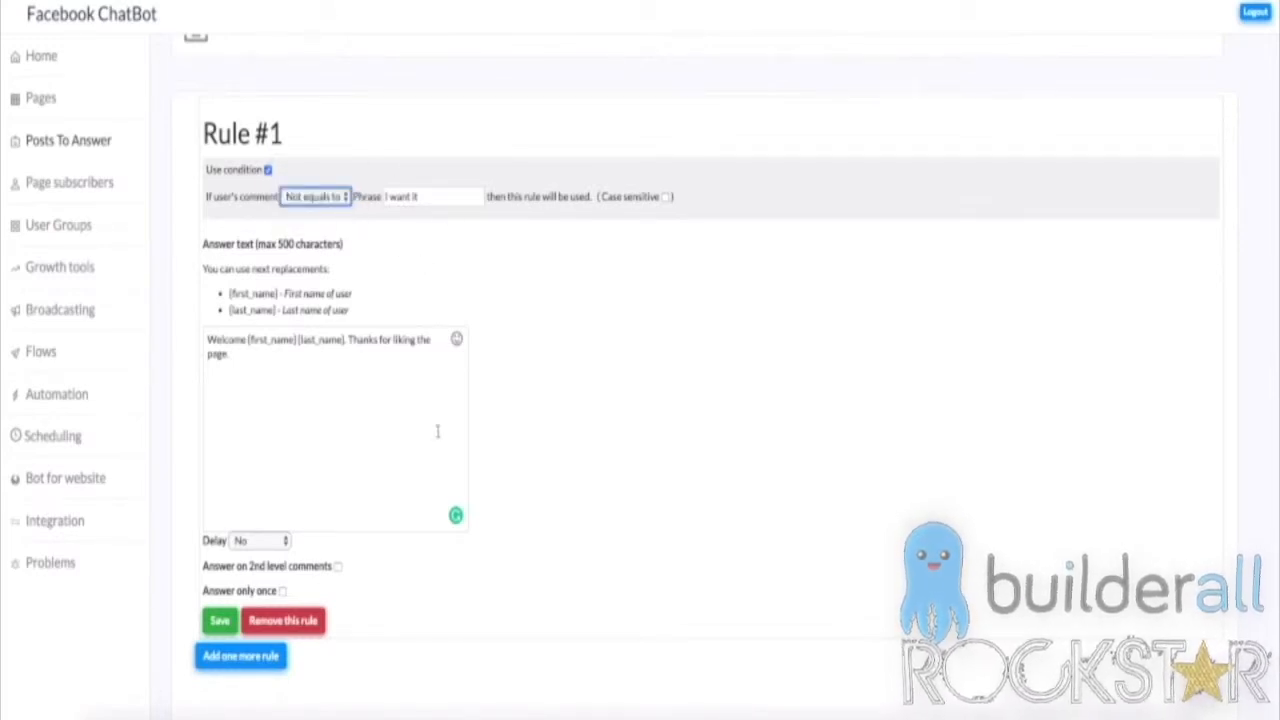
drag(440, 432, 190, 346)
click(787, 372)
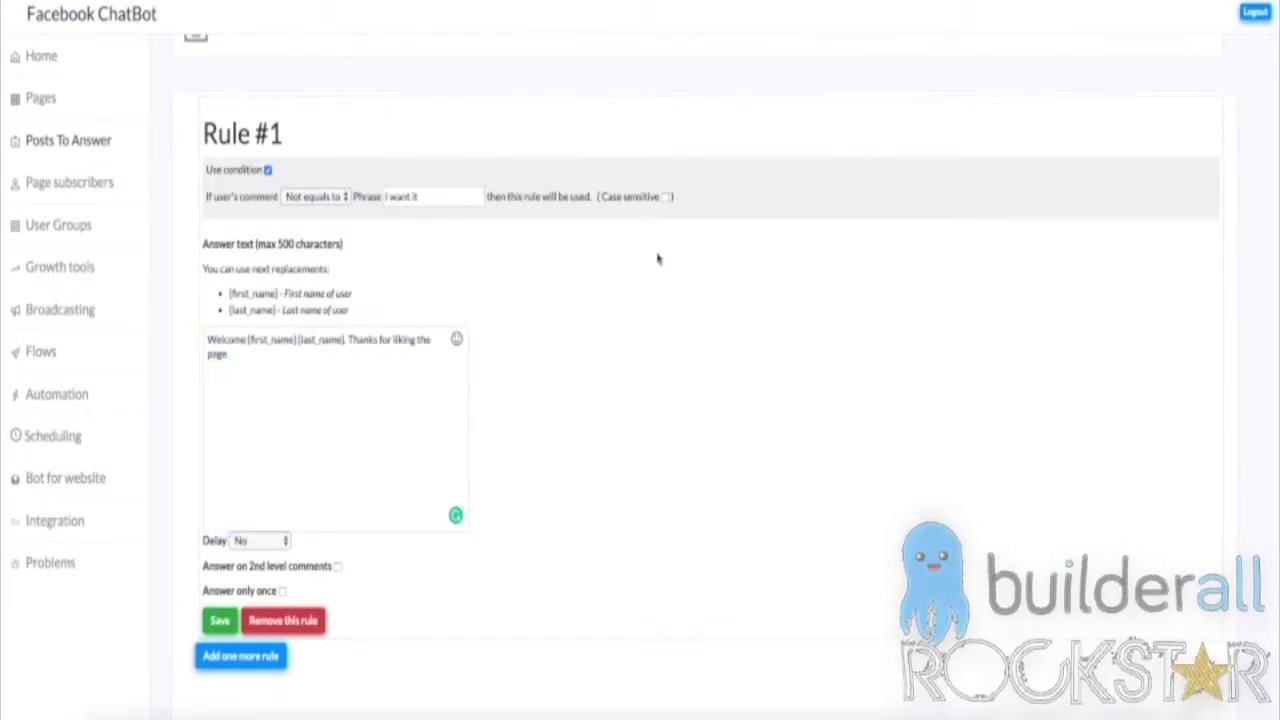
- Turn the Case sensitive option for Rule #1's comment phrase on and back off
click(666, 198)
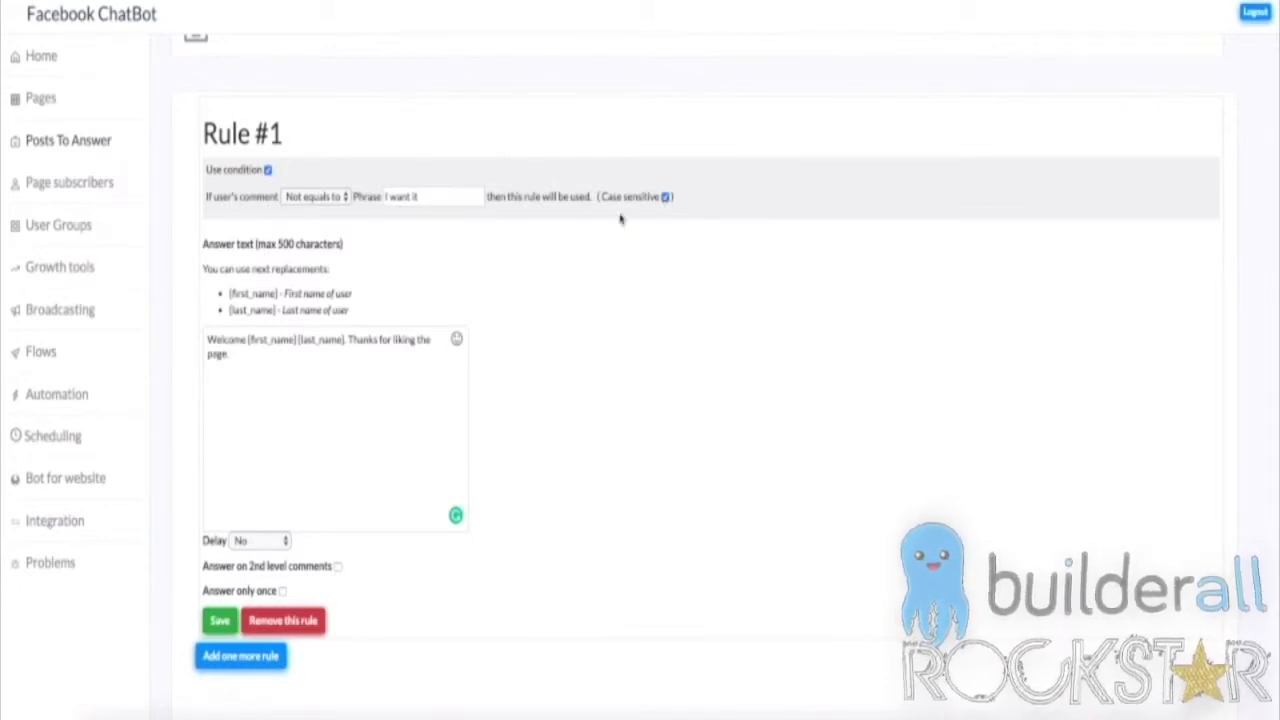
click(388, 198)
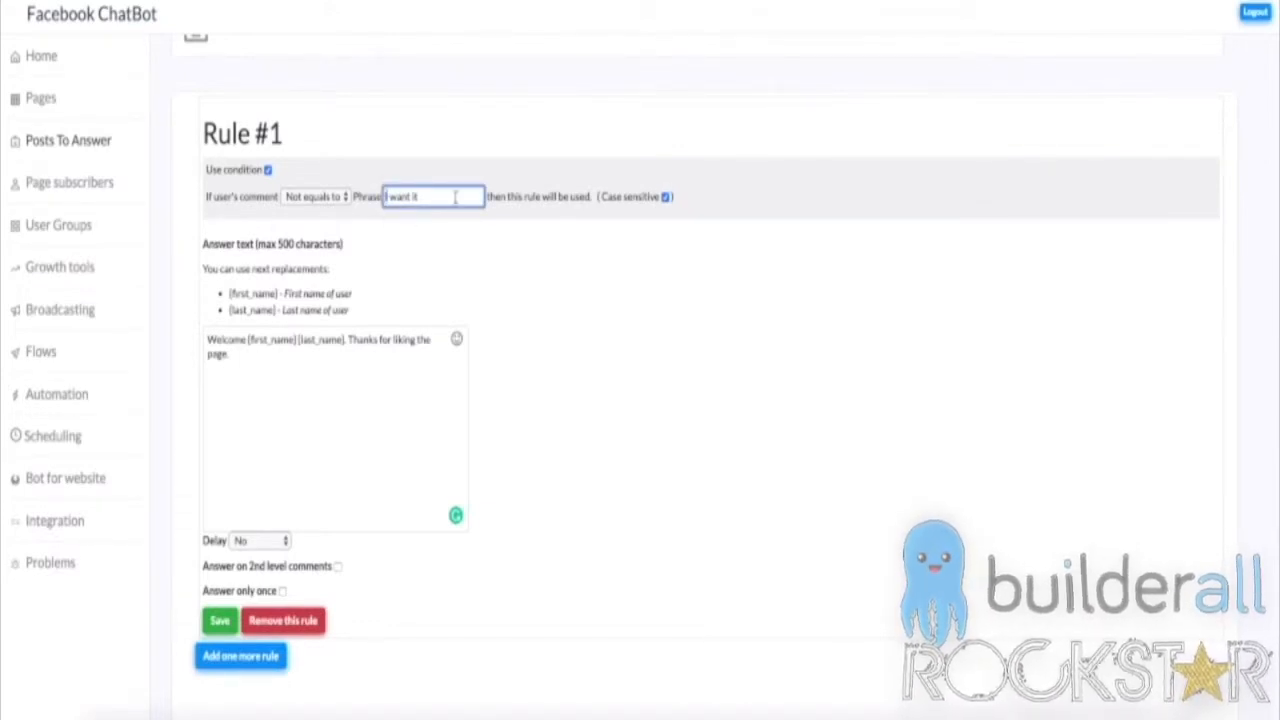
click(340, 226)
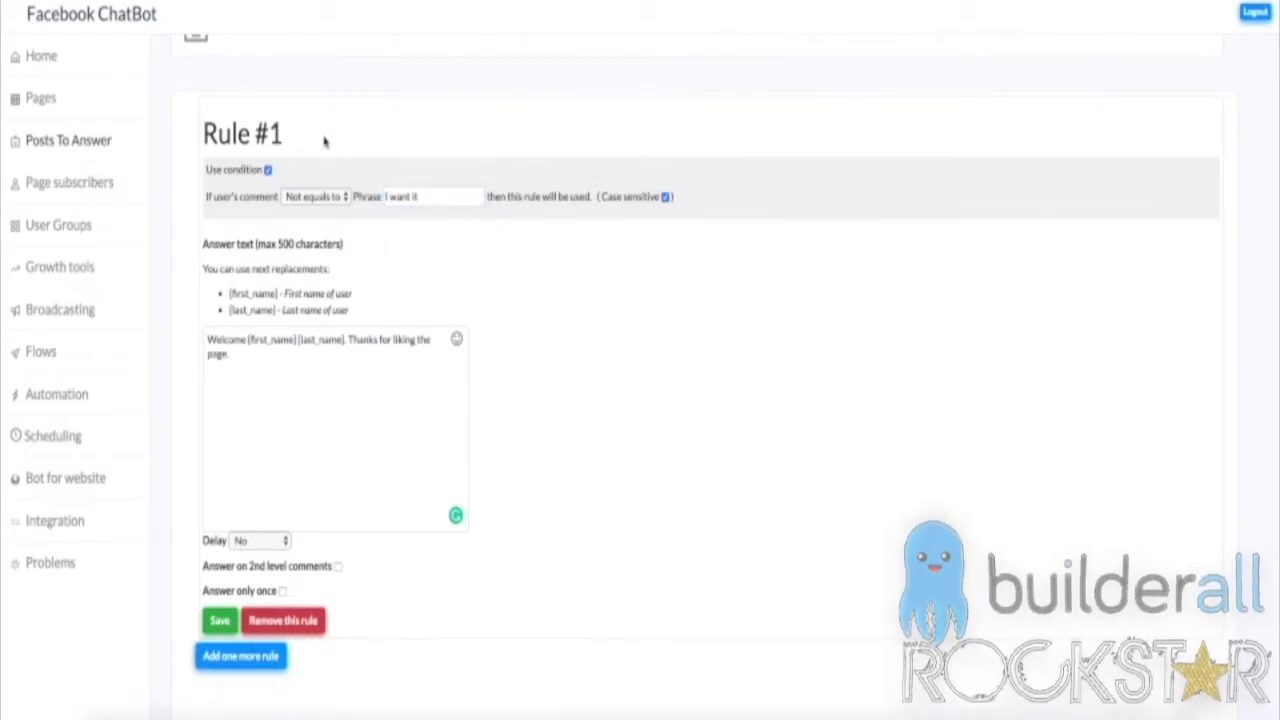
click(665, 197)
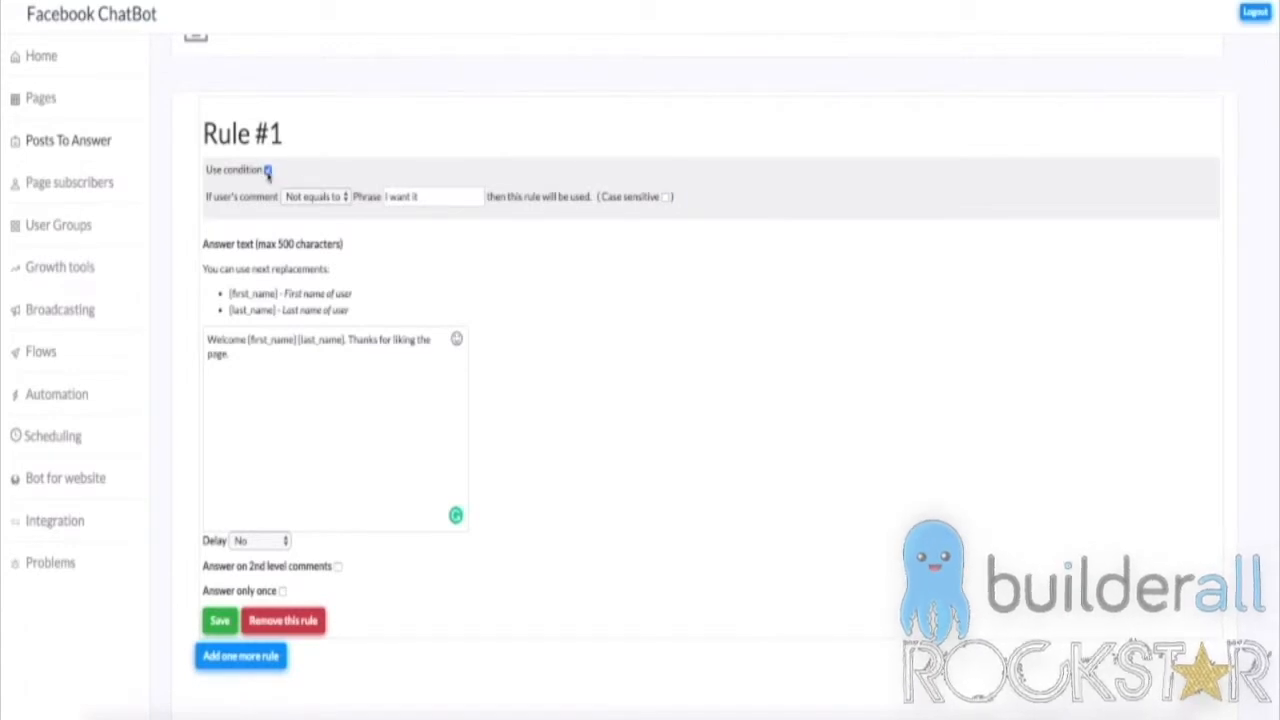
- Switch Rule #1's condition off and on again, and set its comment comparison to Consists
click(267, 171)
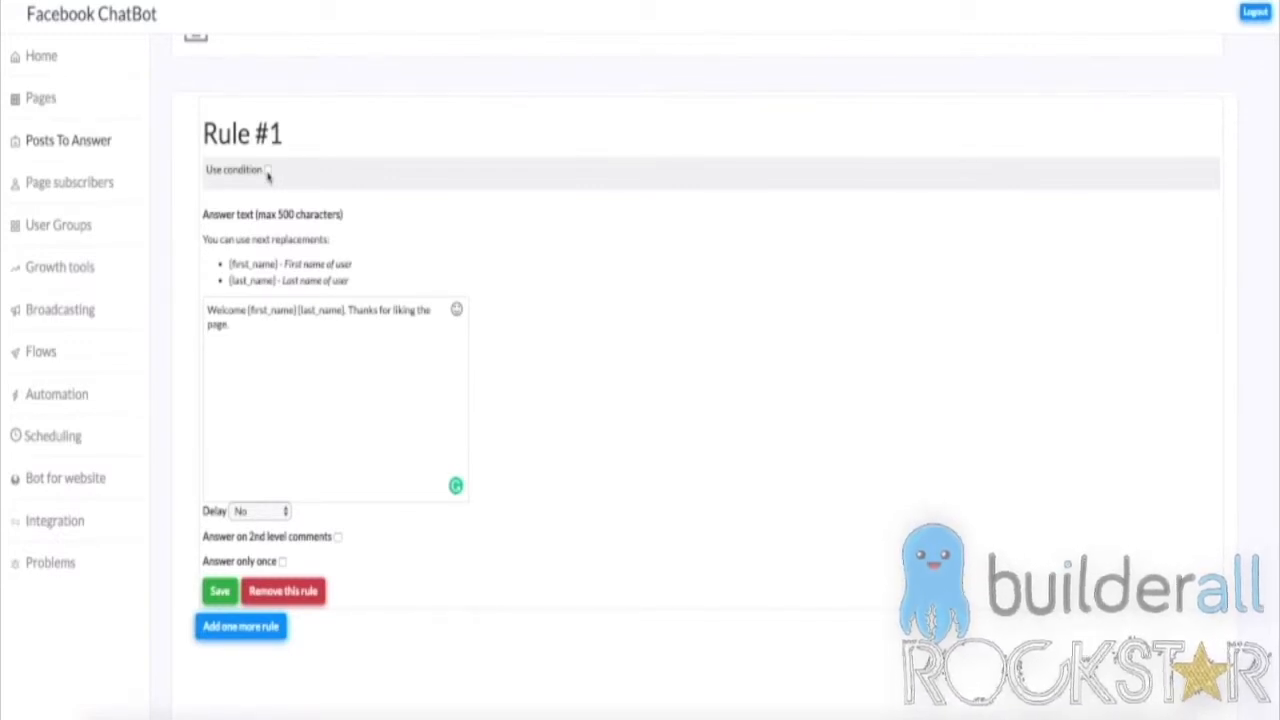
click(267, 171)
click(337, 196)
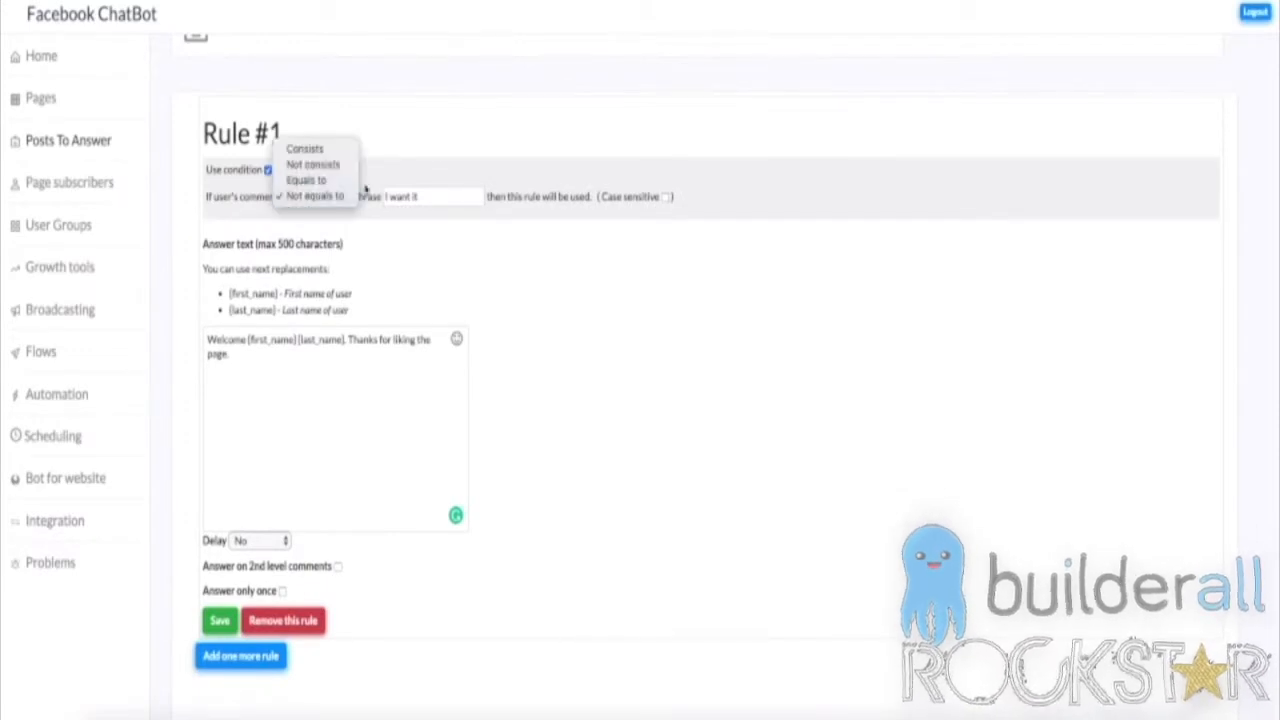
click(330, 150)
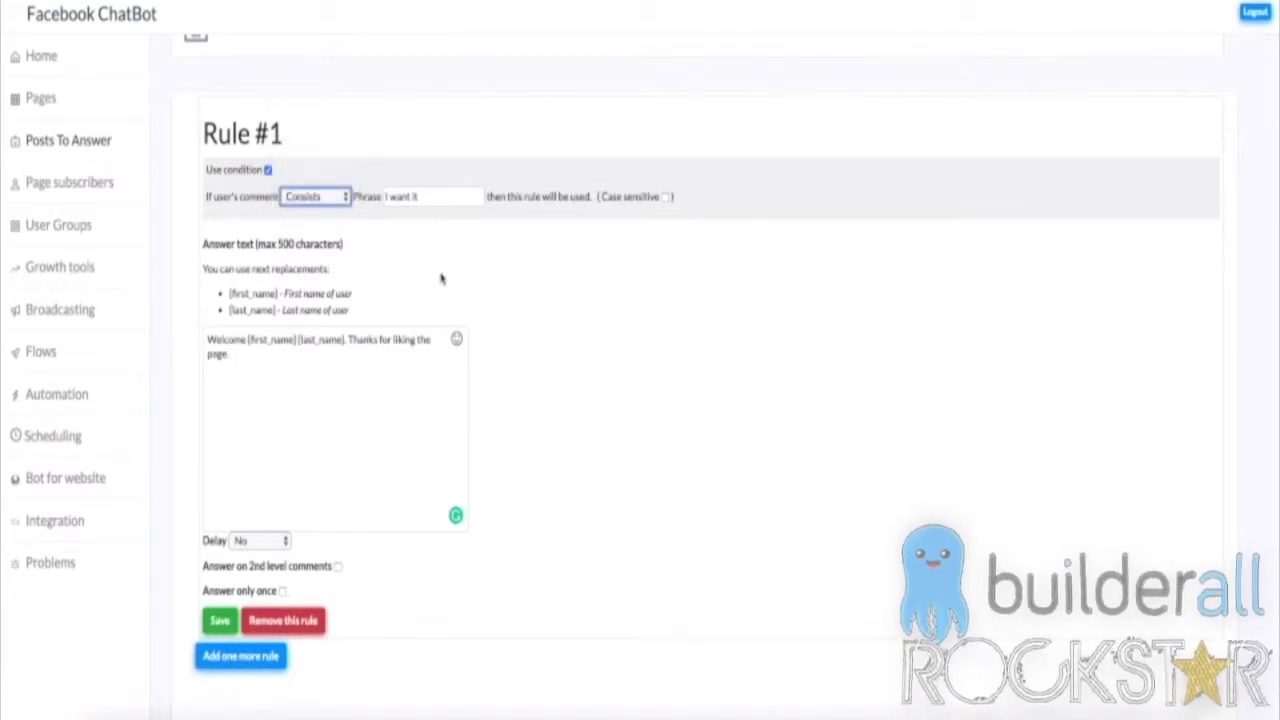
- Replace the comment phrase in Rule #1's condition with "want"
key(Tab)
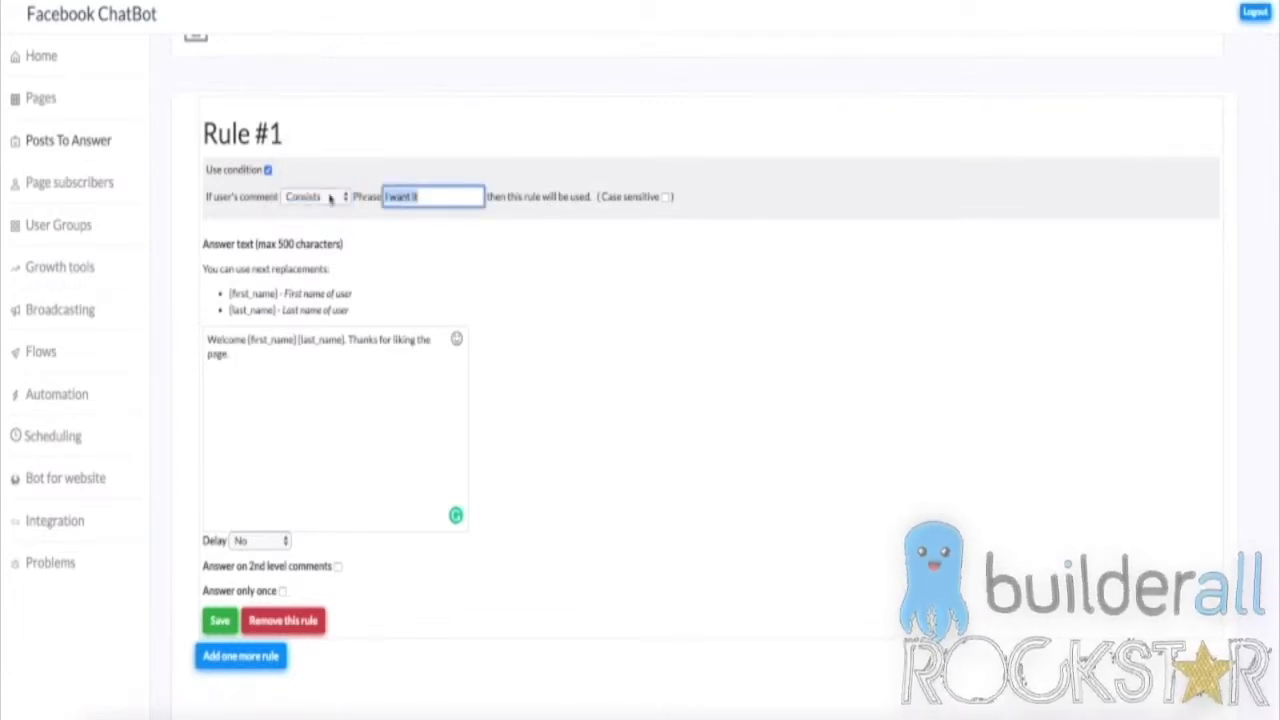
text(want)
click(670, 336)
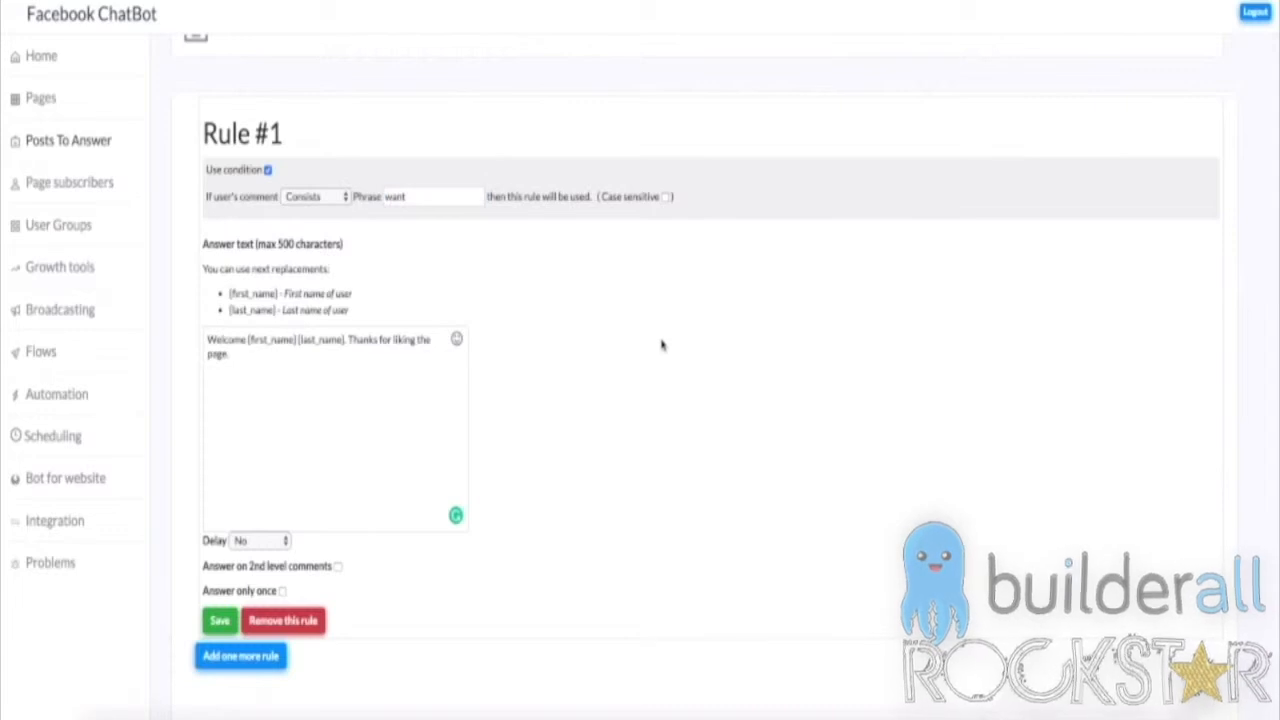
drag(436, 201, 368, 199)
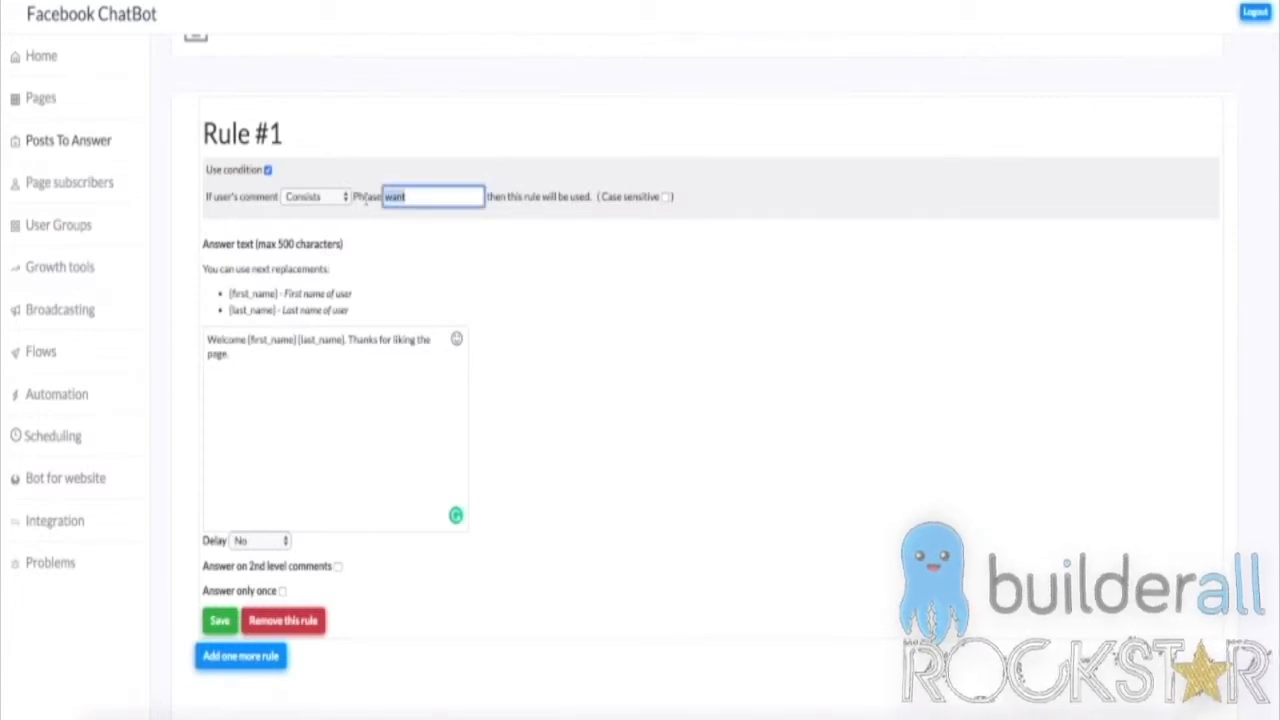
click(452, 267)
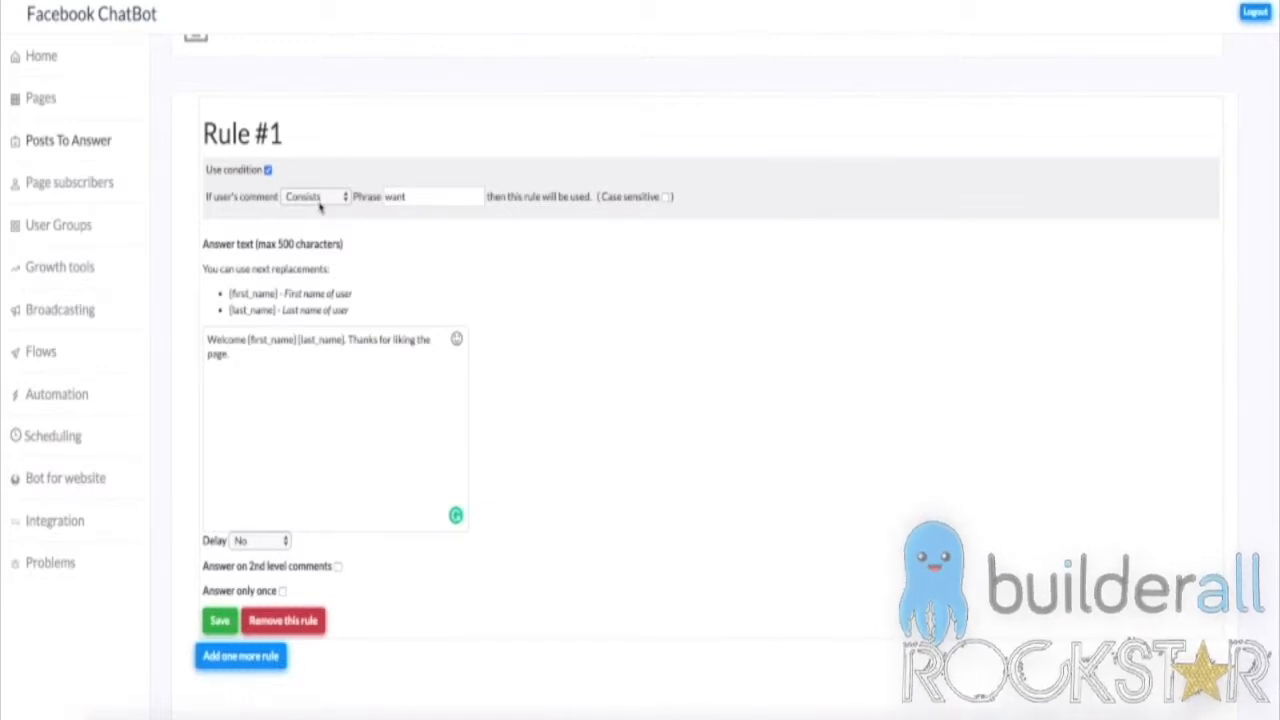
click(431, 198)
drag(418, 197, 386, 197)
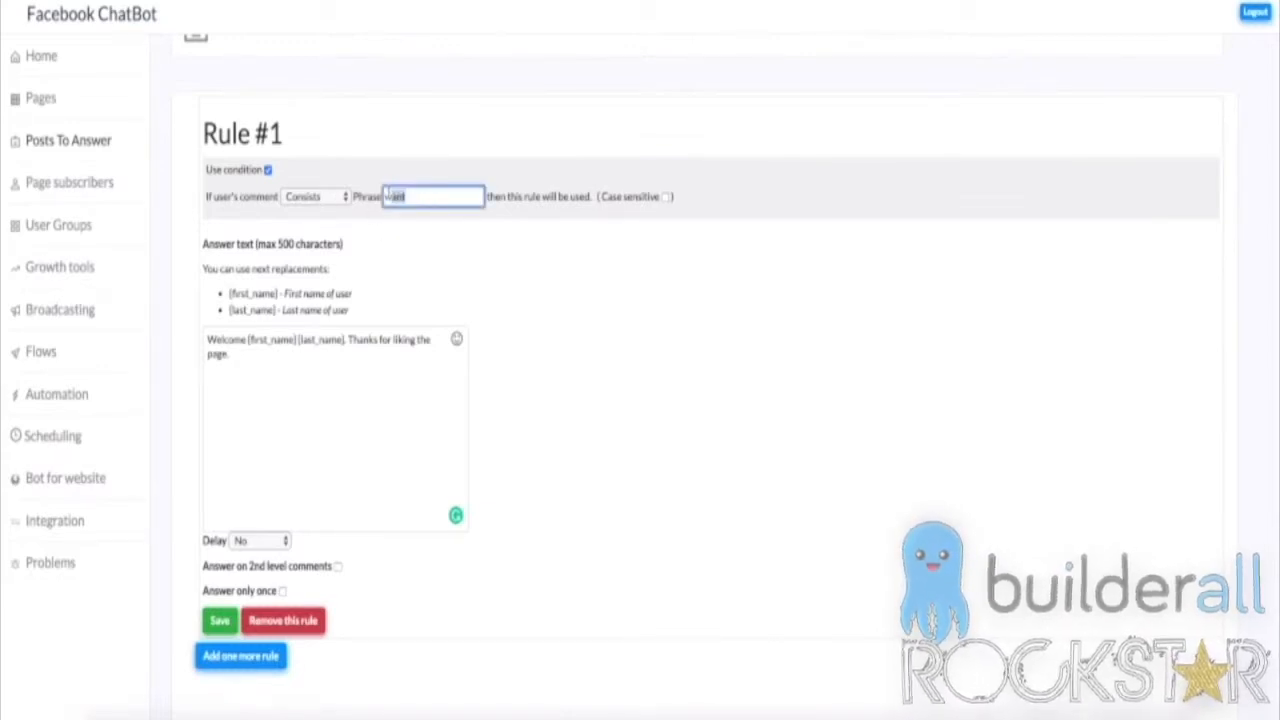
click(419, 196)
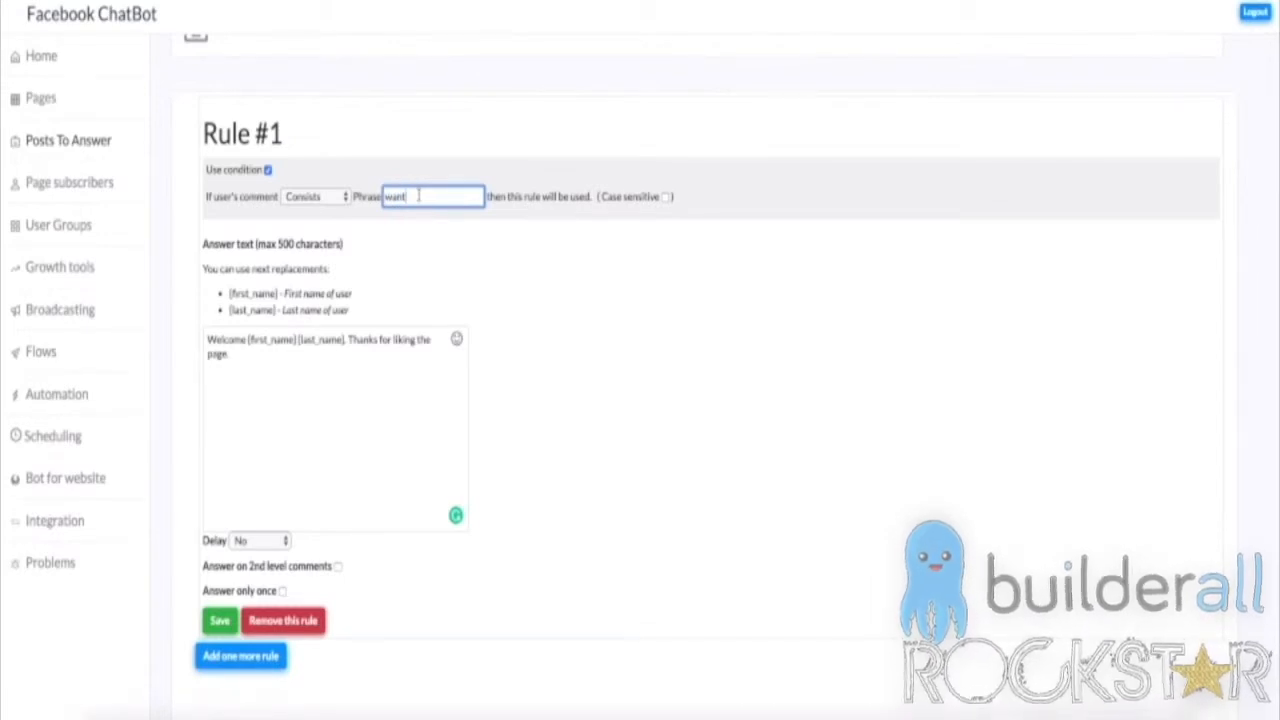
- Set the comparison for the phrase "want" in Rule #1 to Not consists
click(319, 199)
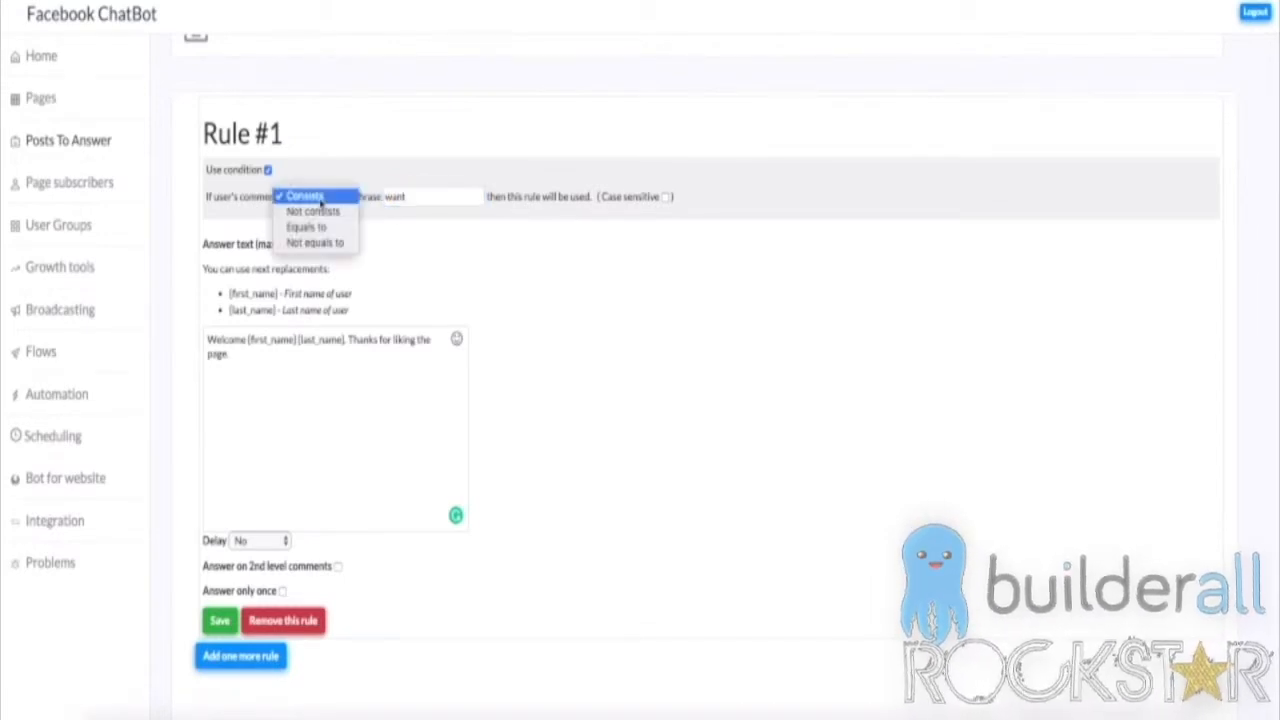
click(343, 218)
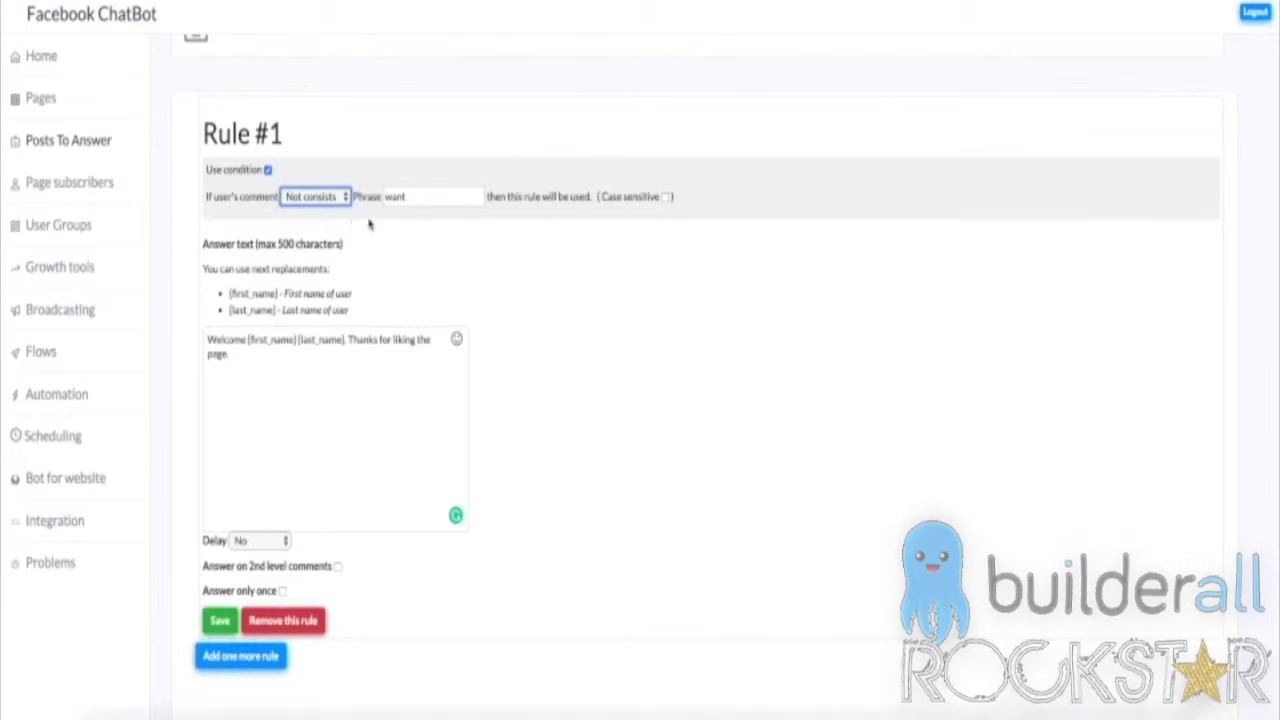
click(444, 197)
drag(444, 197, 371, 191)
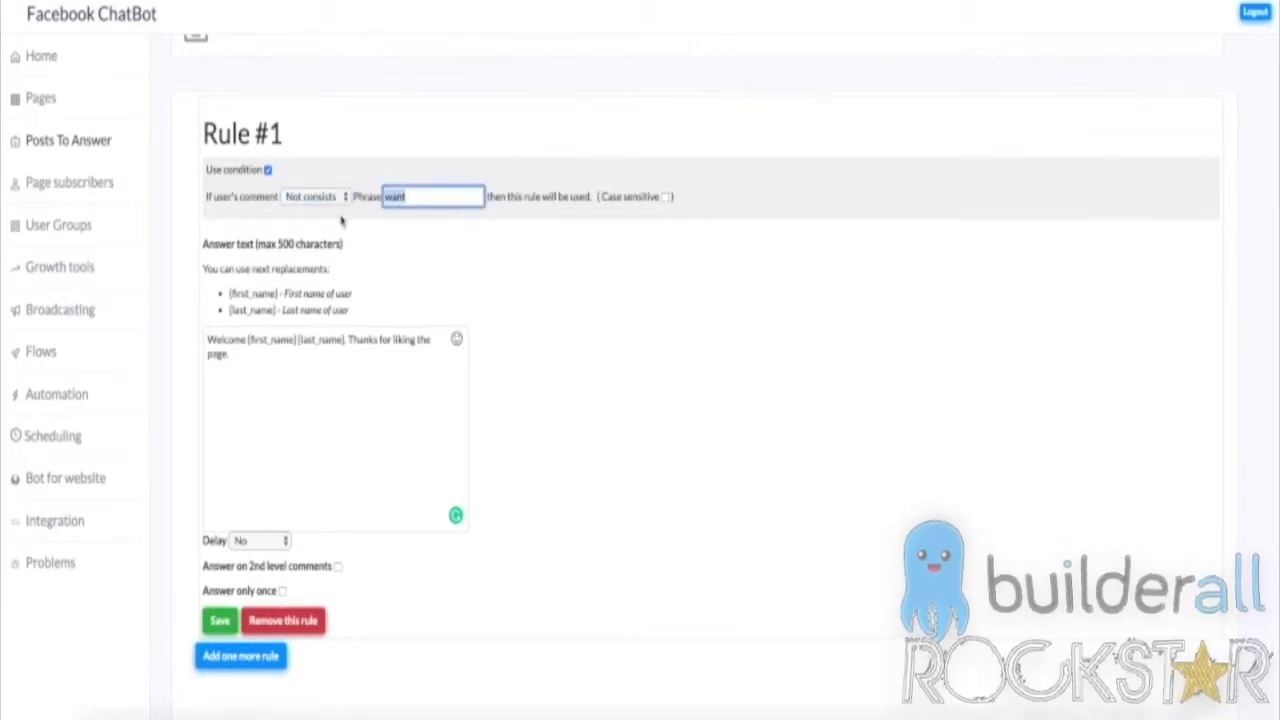
- Return Rule #1's comment comparison to Consists and disable the rule's condition
click(320, 194)
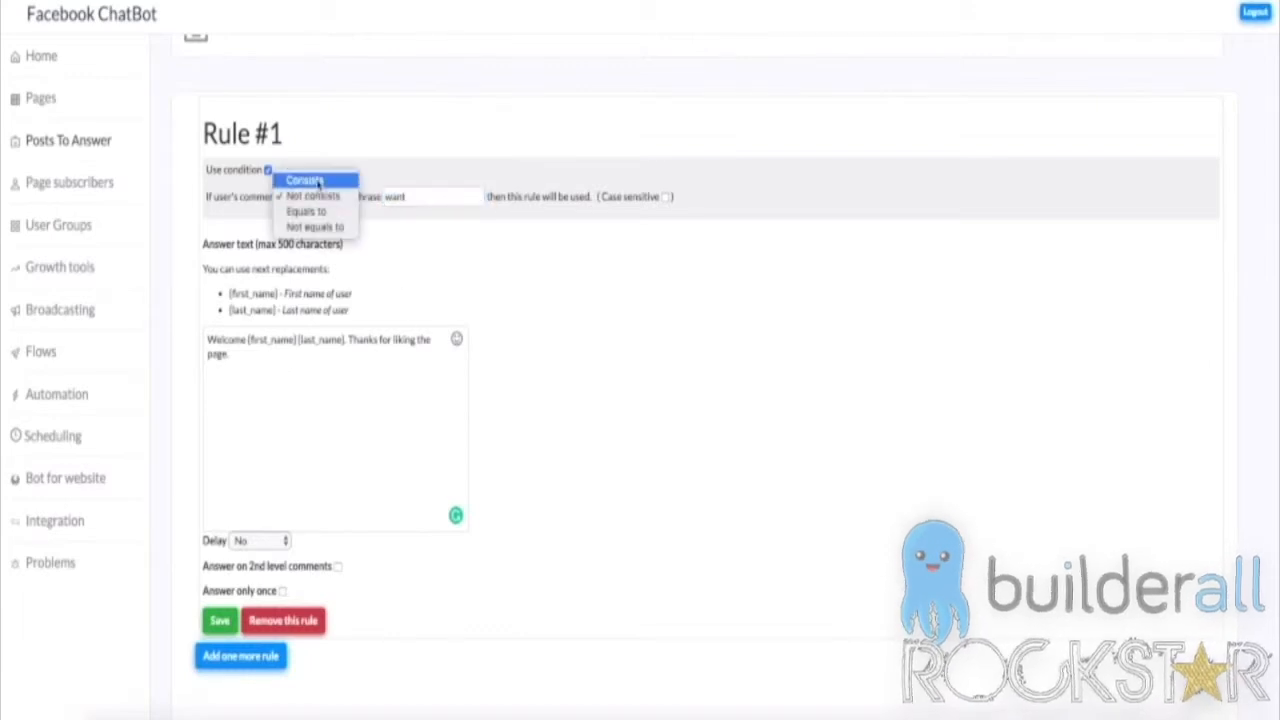
click(316, 179)
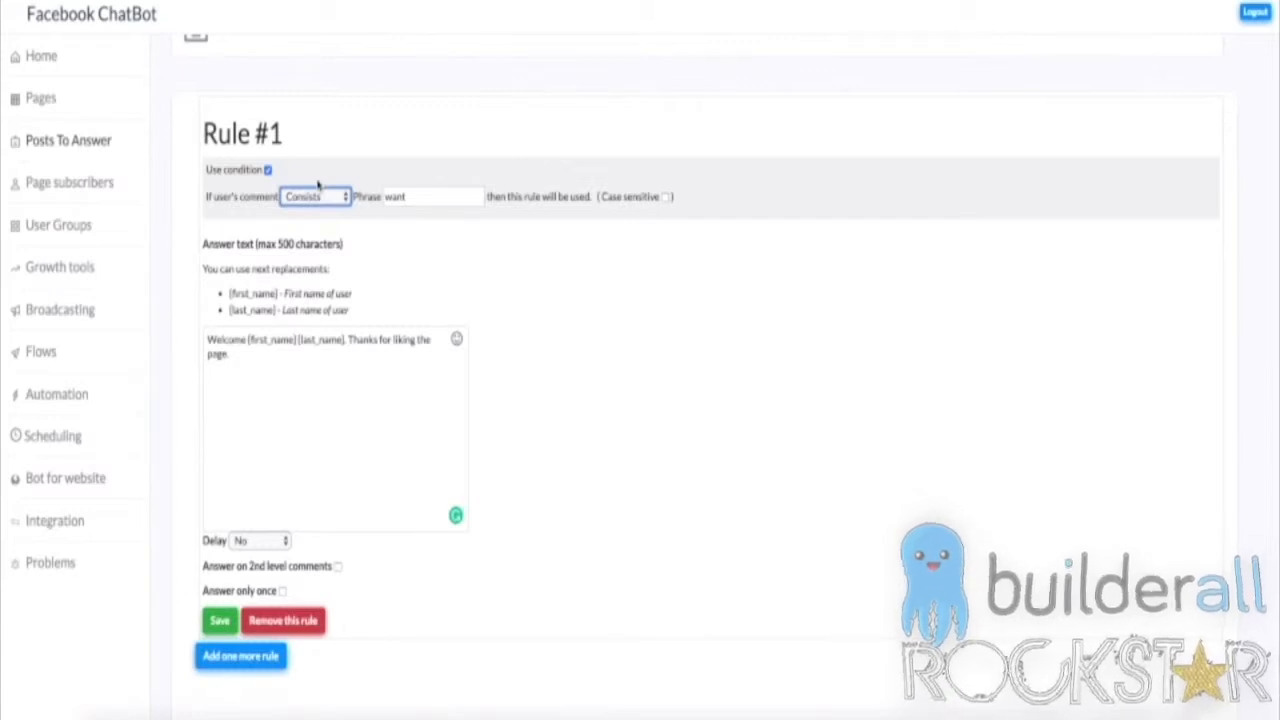
click(268, 170)
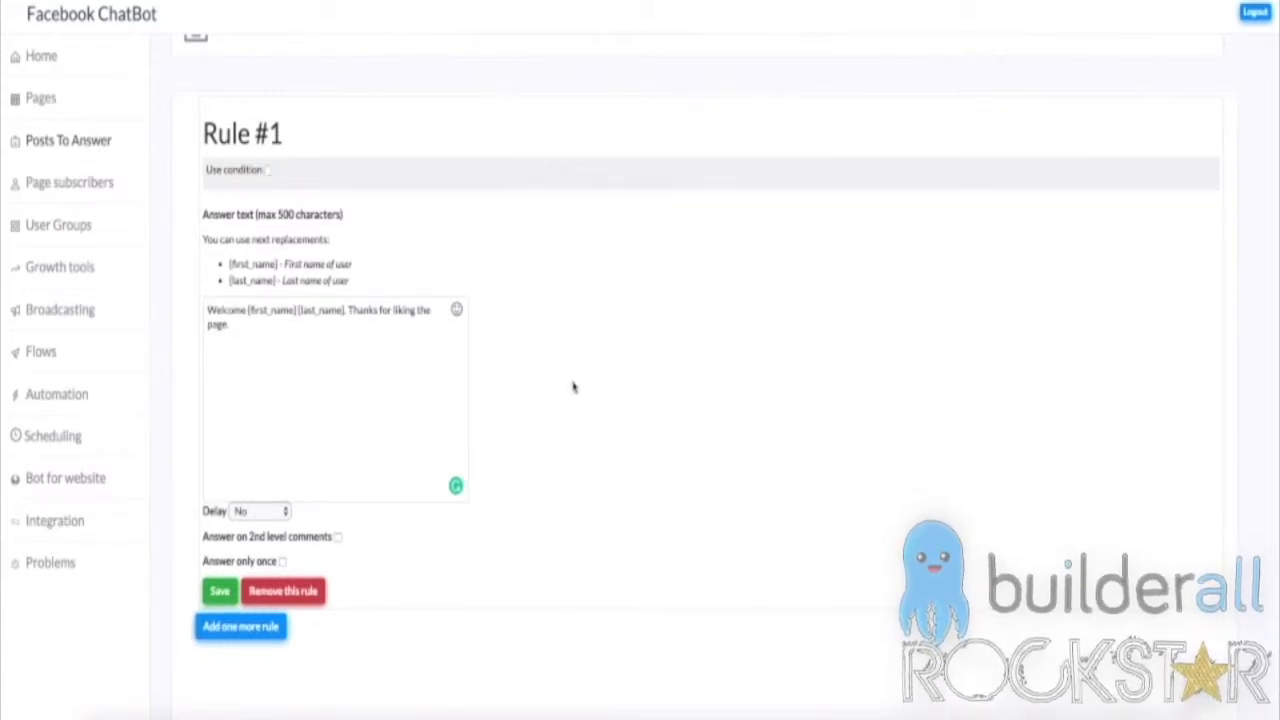
- Review Rule #1's answer delay choices and the Answer only once option, keeping the delay at No
click(282, 511)
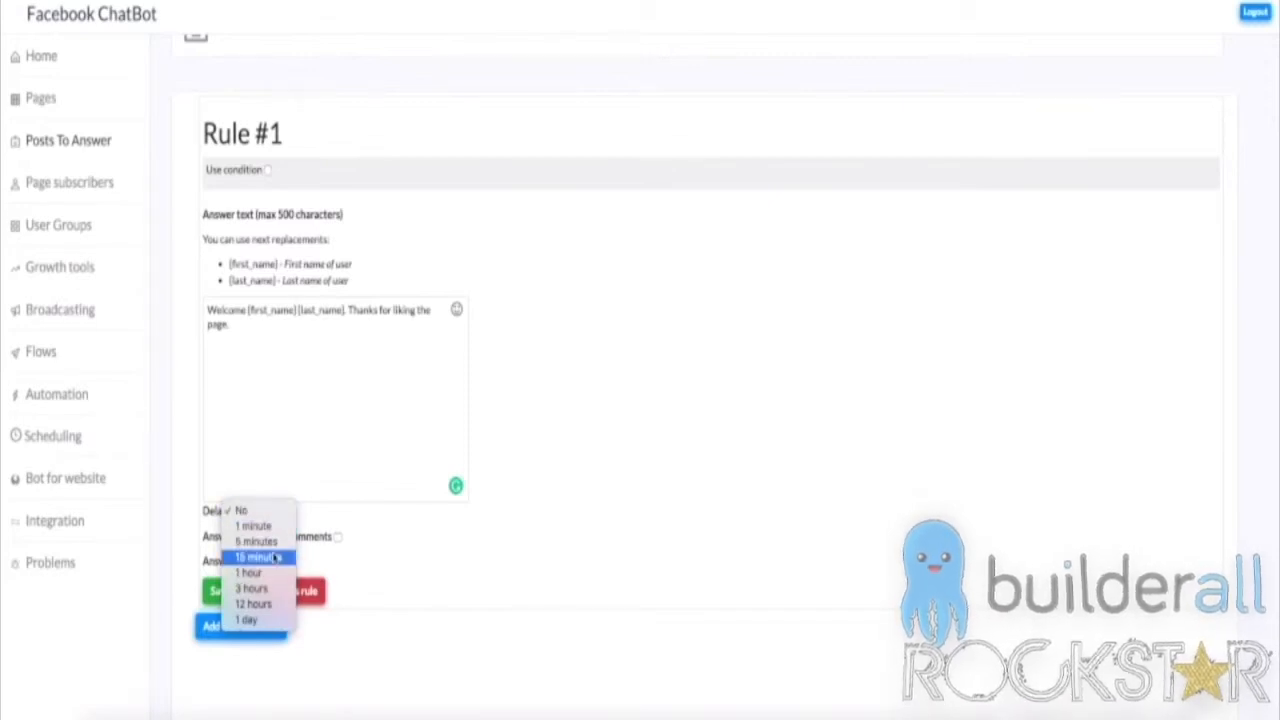
click(368, 530)
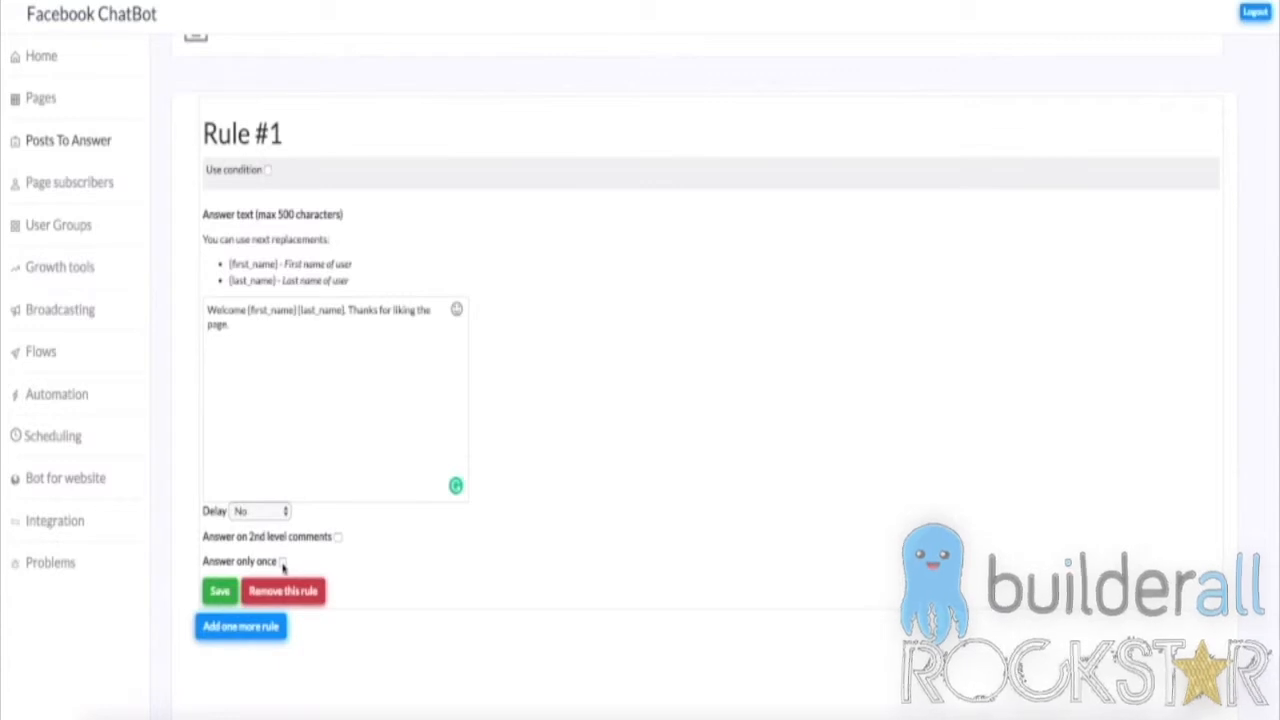
drag(203, 564, 288, 567)
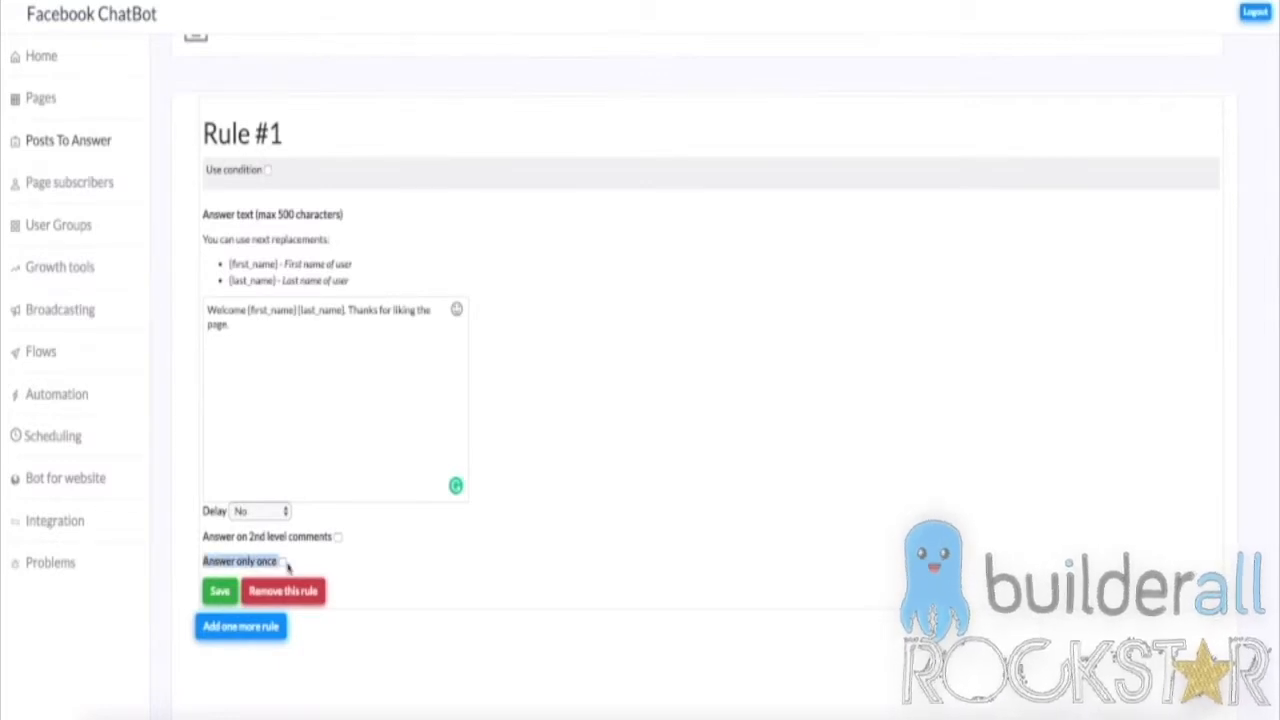
click(287, 567)
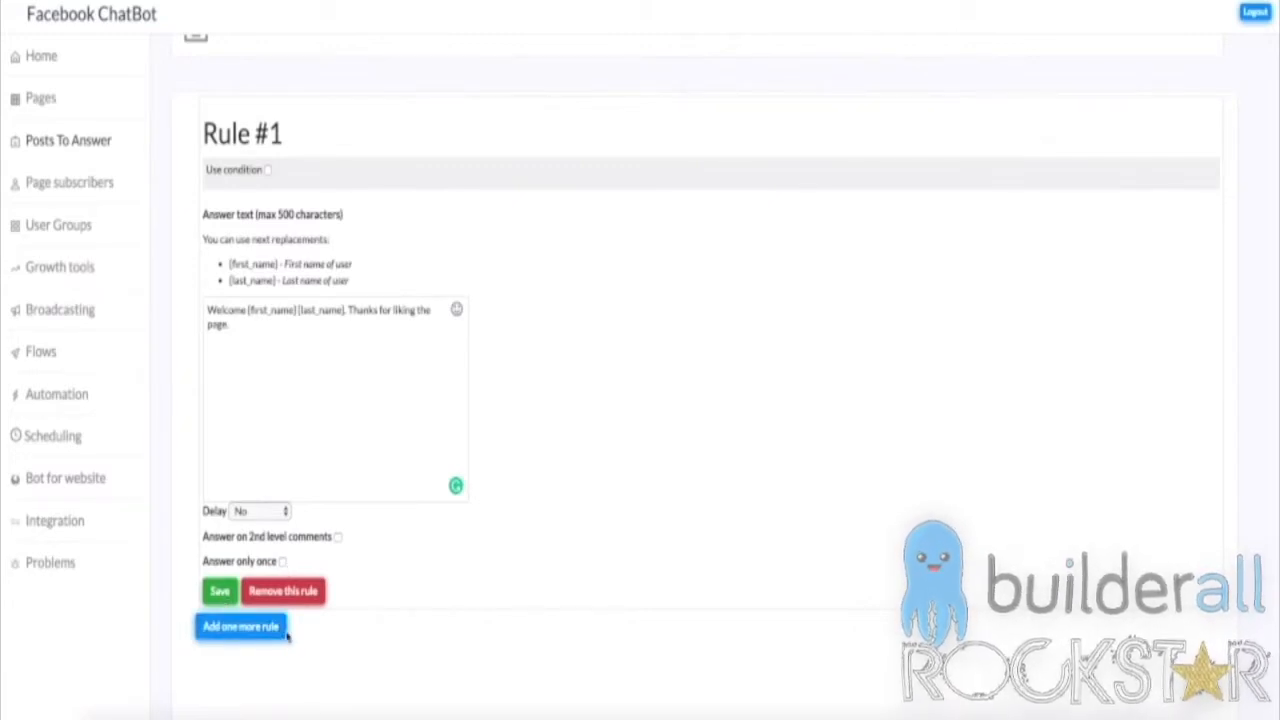
scroll(308, 382, up, 1)
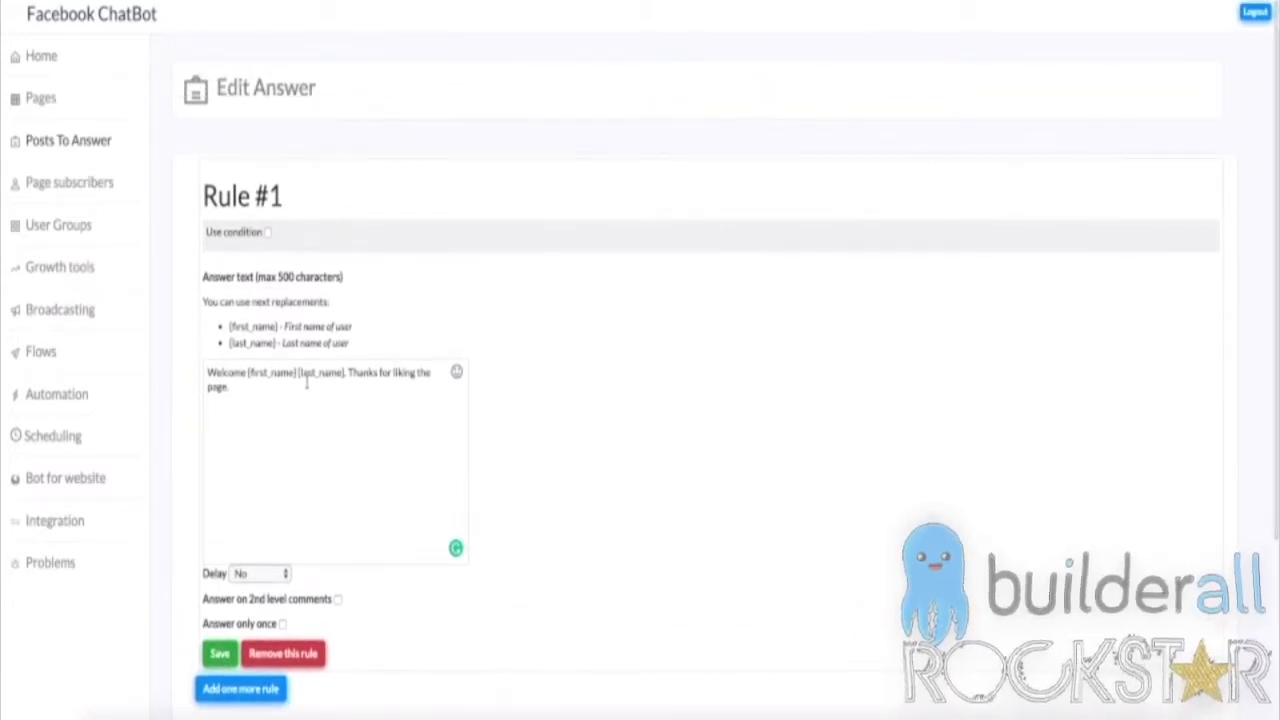
- Open the page subscribers overview and check which pages can be selected
click(103, 199)
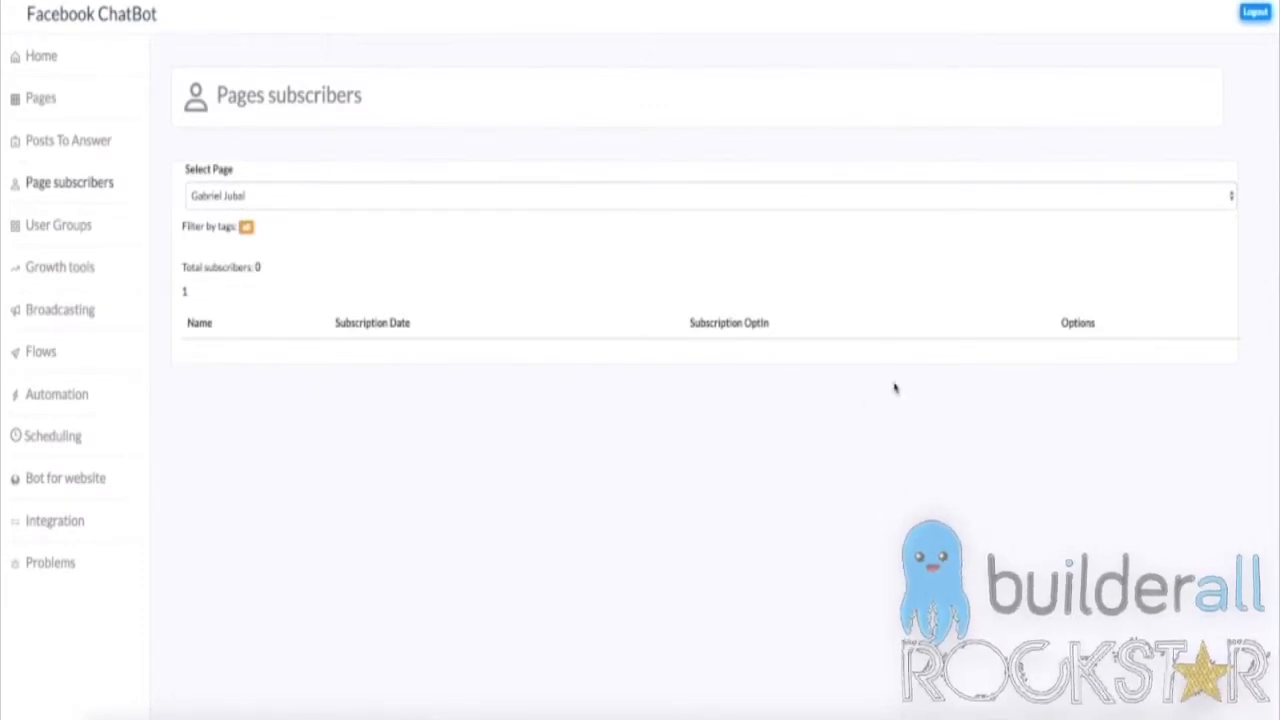
click(808, 202)
click(808, 197)
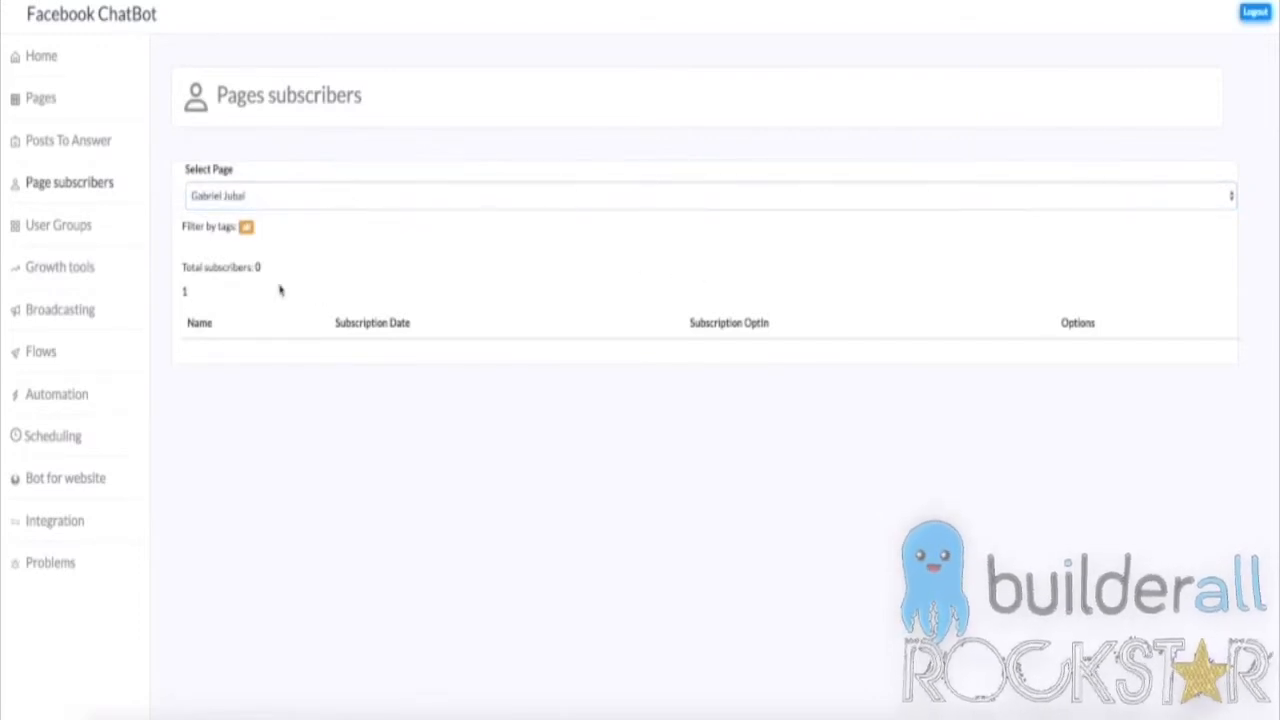
- Open the user groups overview, view the form for a new user group, and cancel it
click(73, 237)
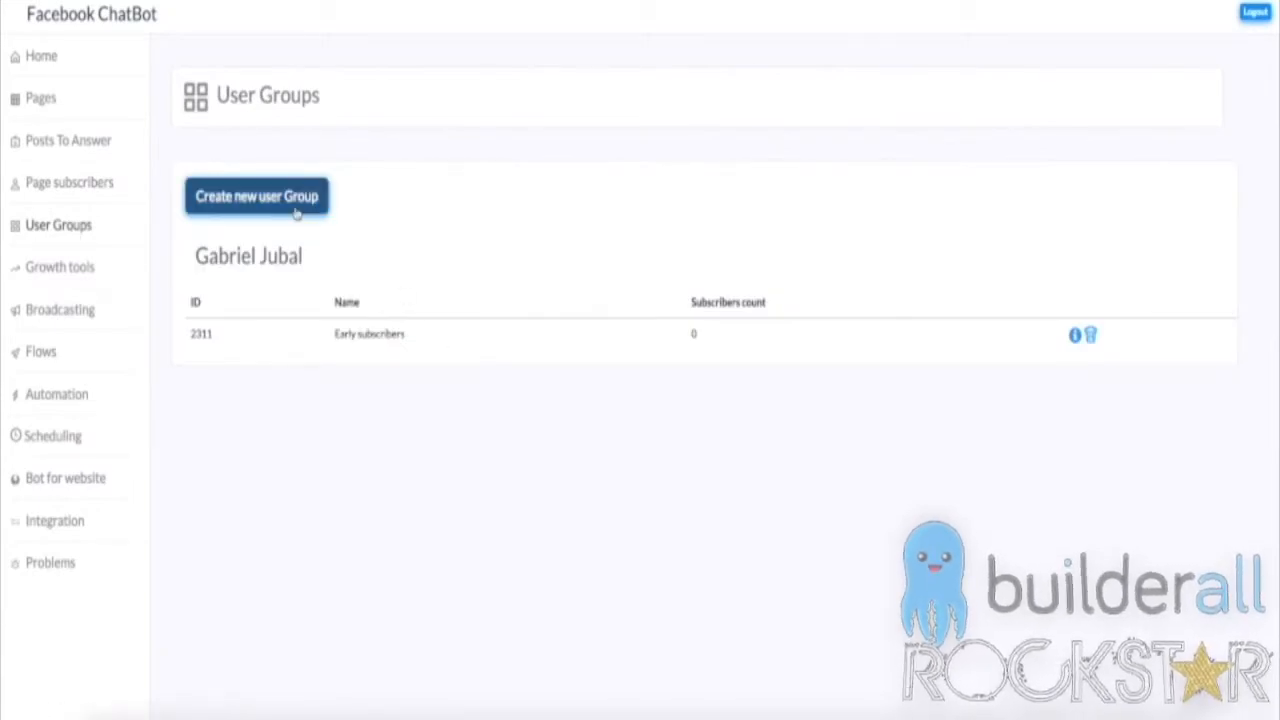
click(256, 197)
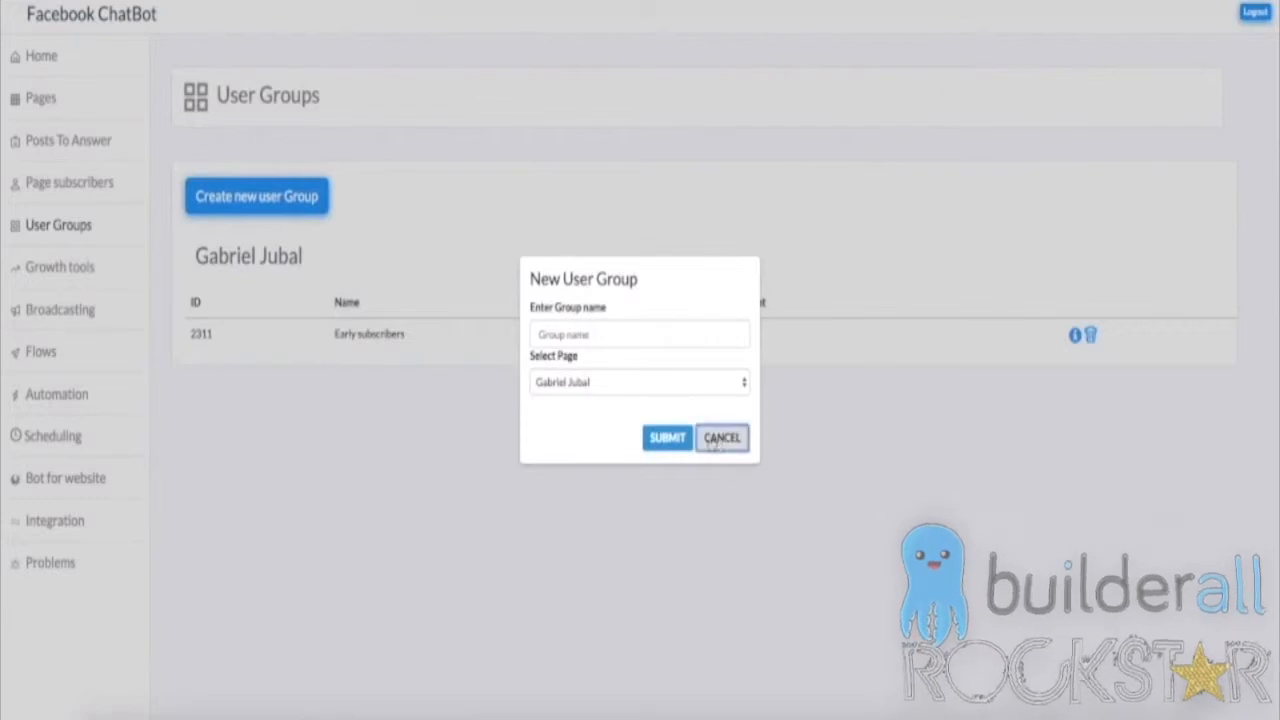
click(721, 437)
- View the details of the Early subscribers user group and close them
drag(333, 334, 418, 343)
click(418, 343)
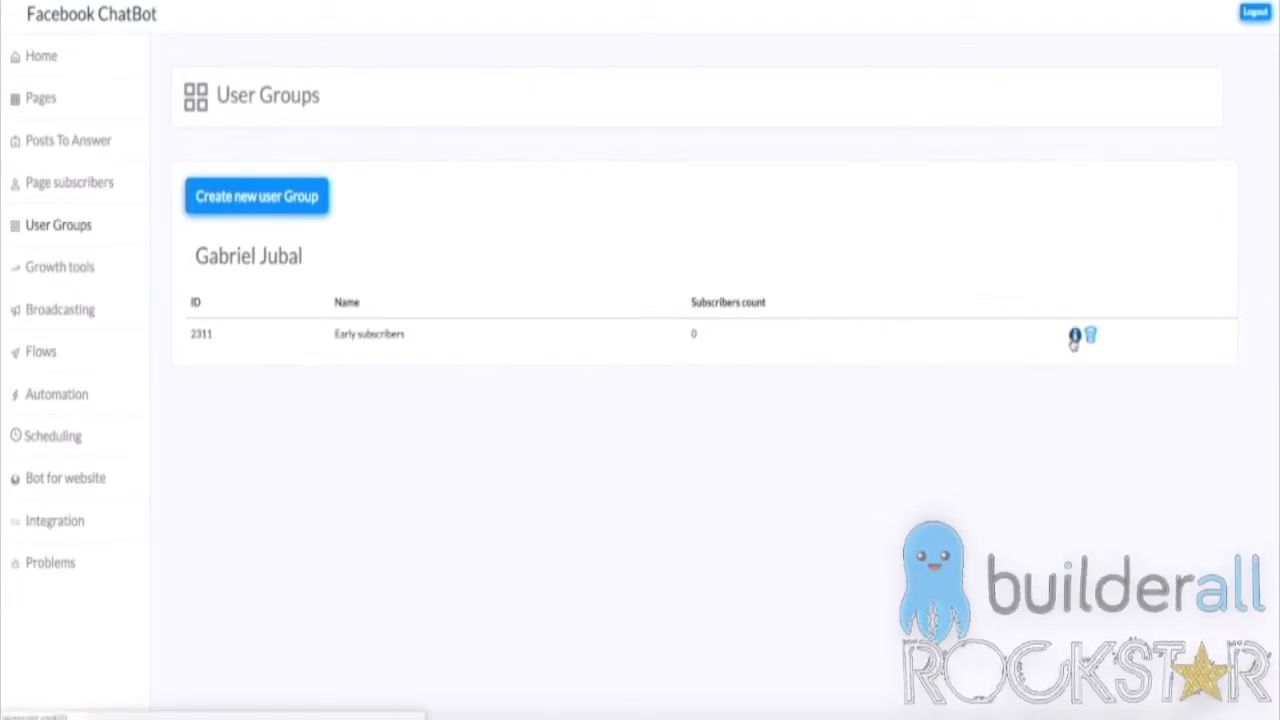
click(1075, 336)
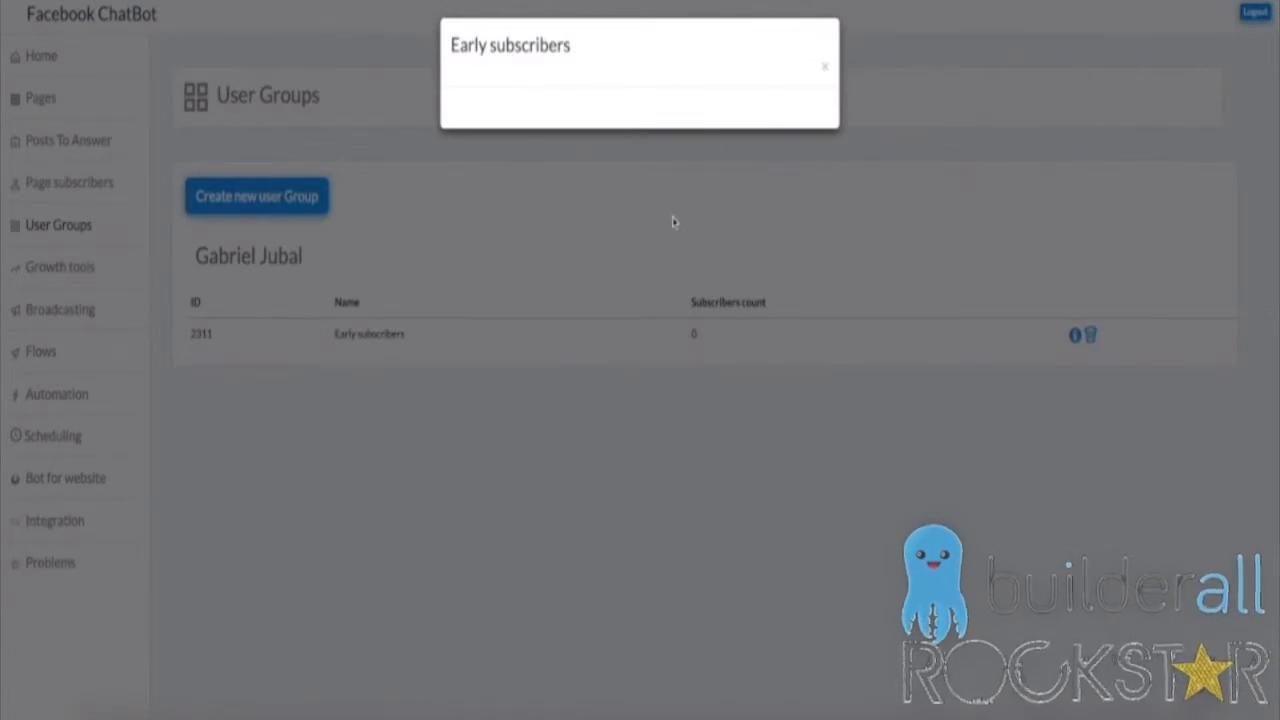
click(825, 66)
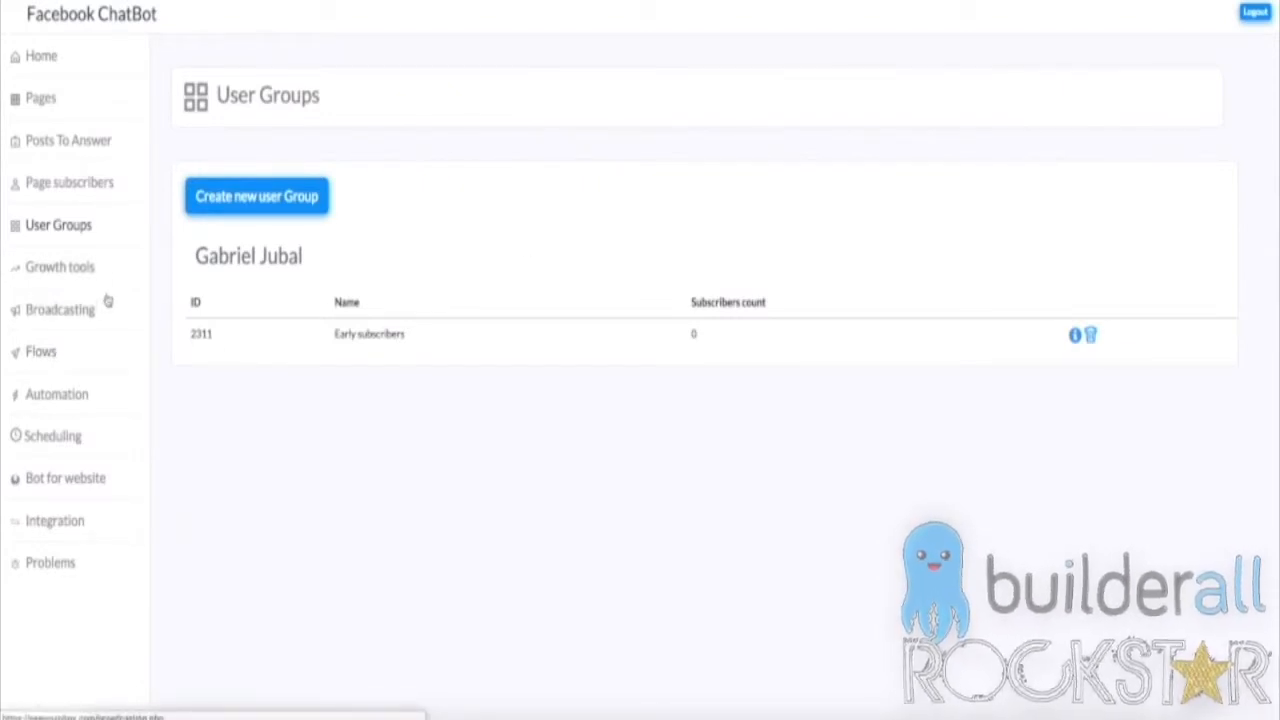
- Open the flows overview, view the flow import, public flows and new folder dialogs, and cancel each one
click(53, 355)
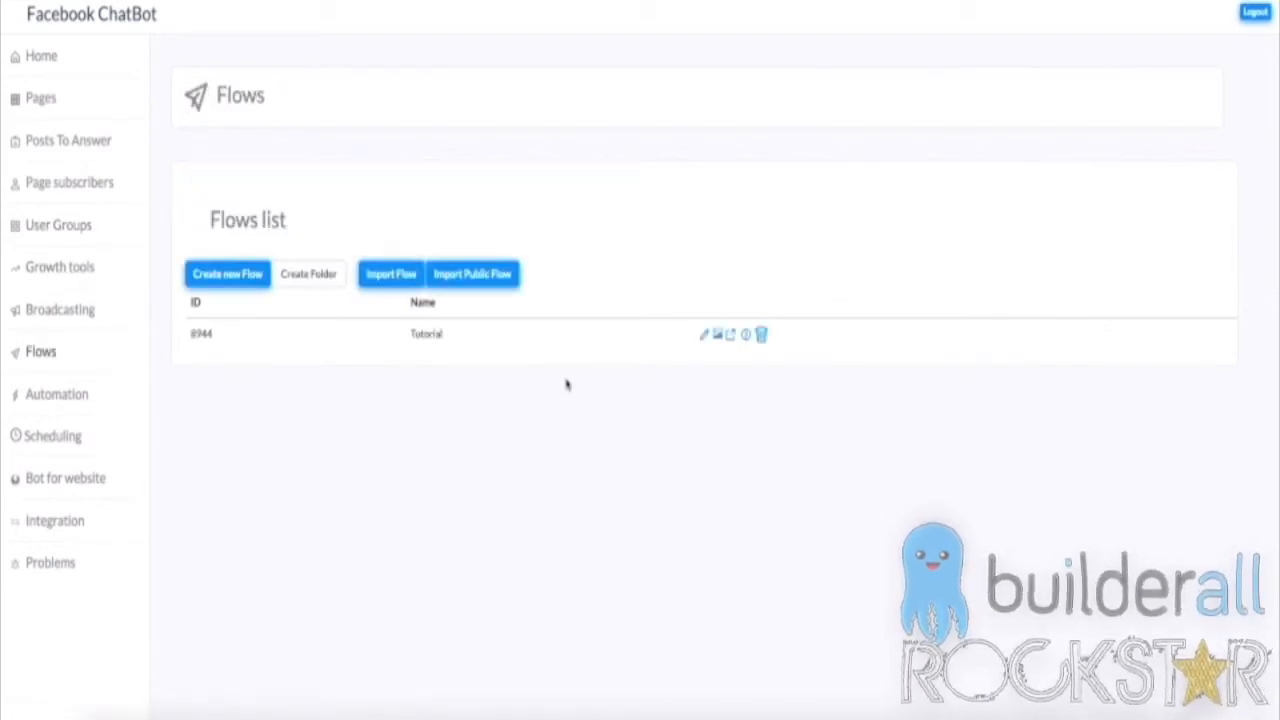
click(400, 276)
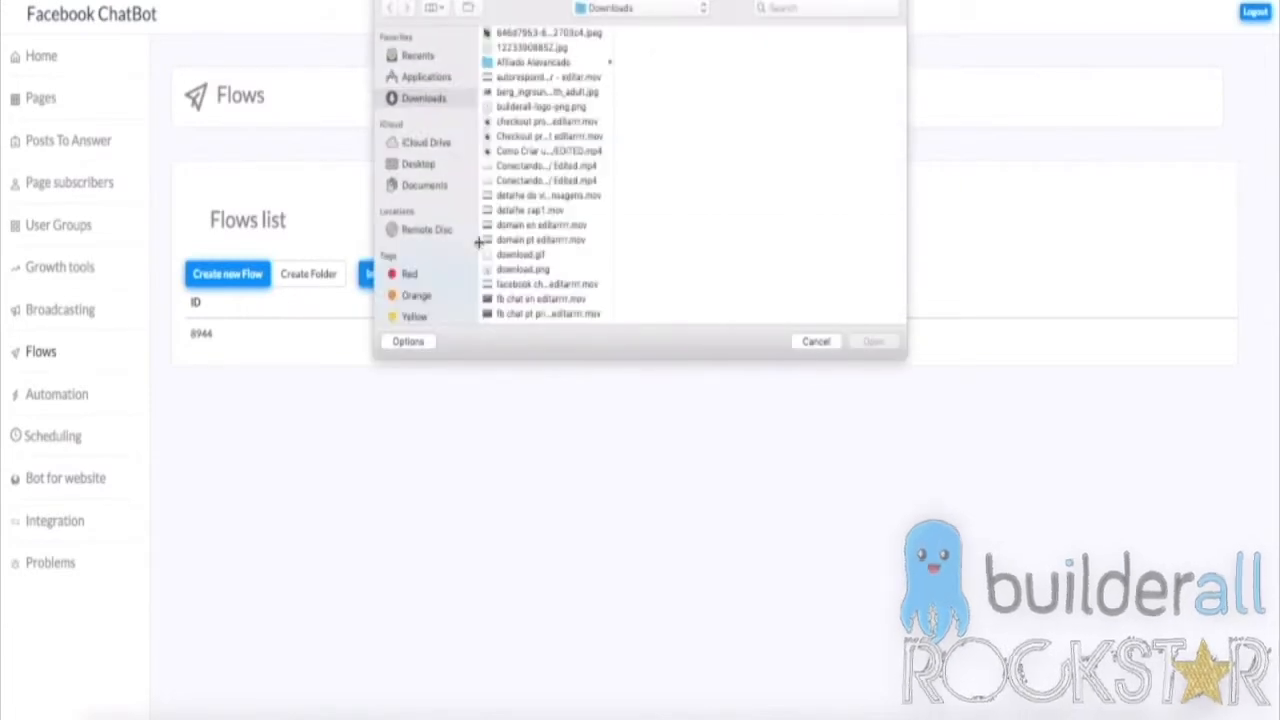
click(830, 343)
click(478, 278)
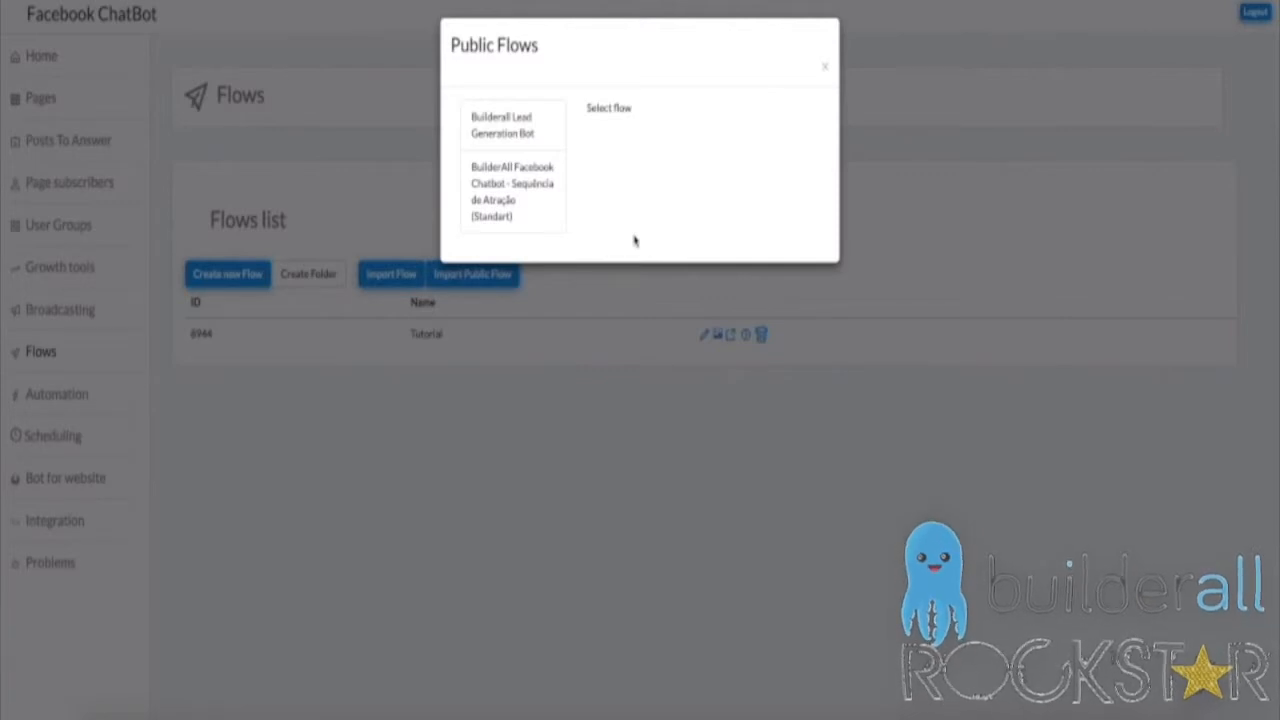
click(826, 68)
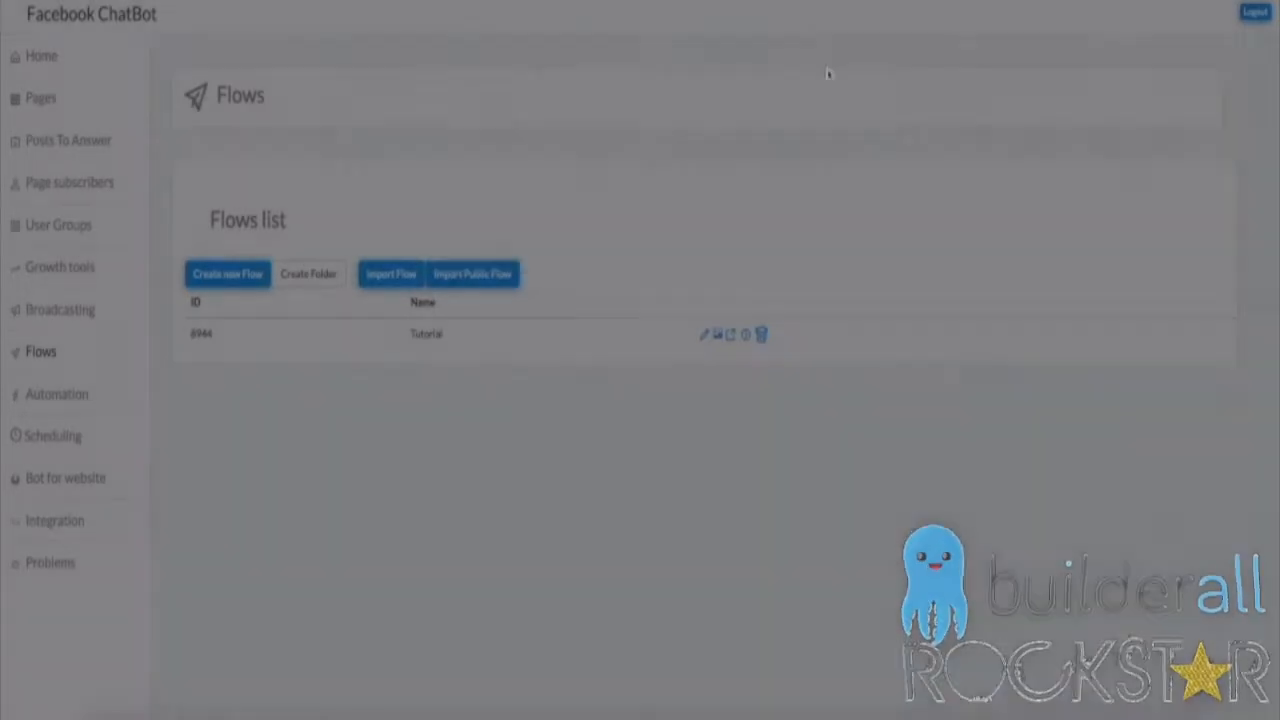
click(302, 280)
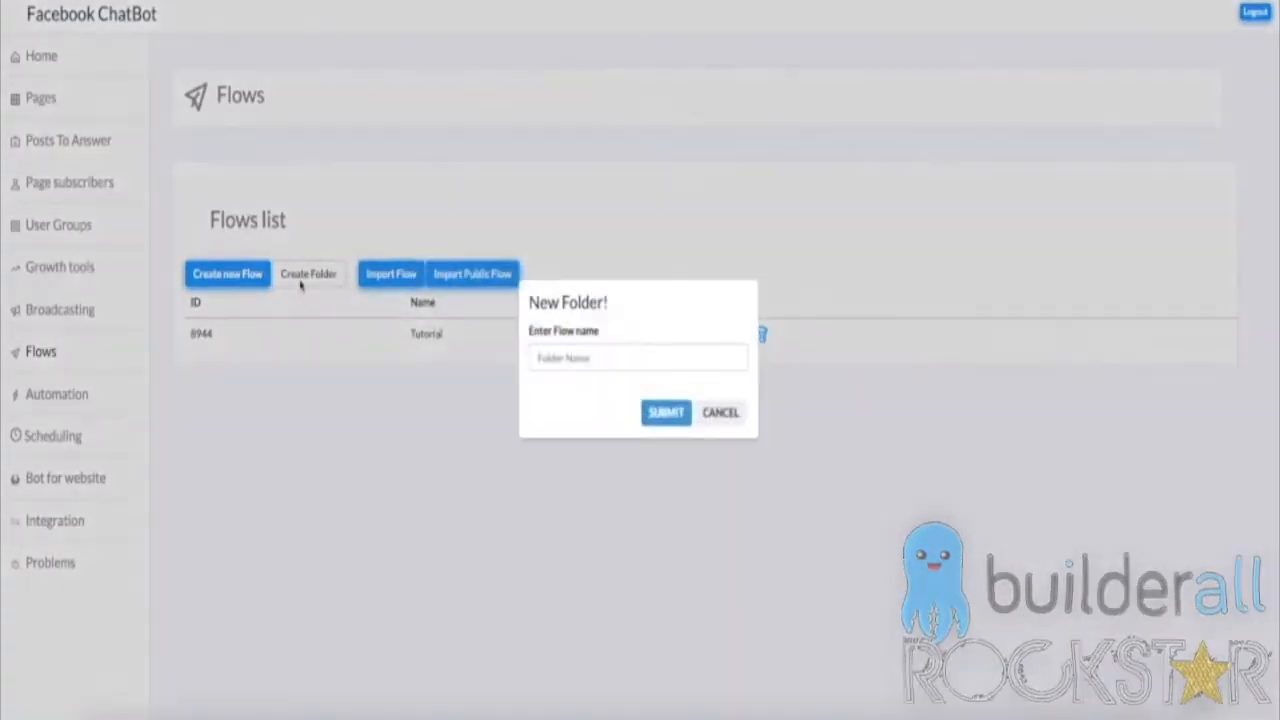
click(722, 413)
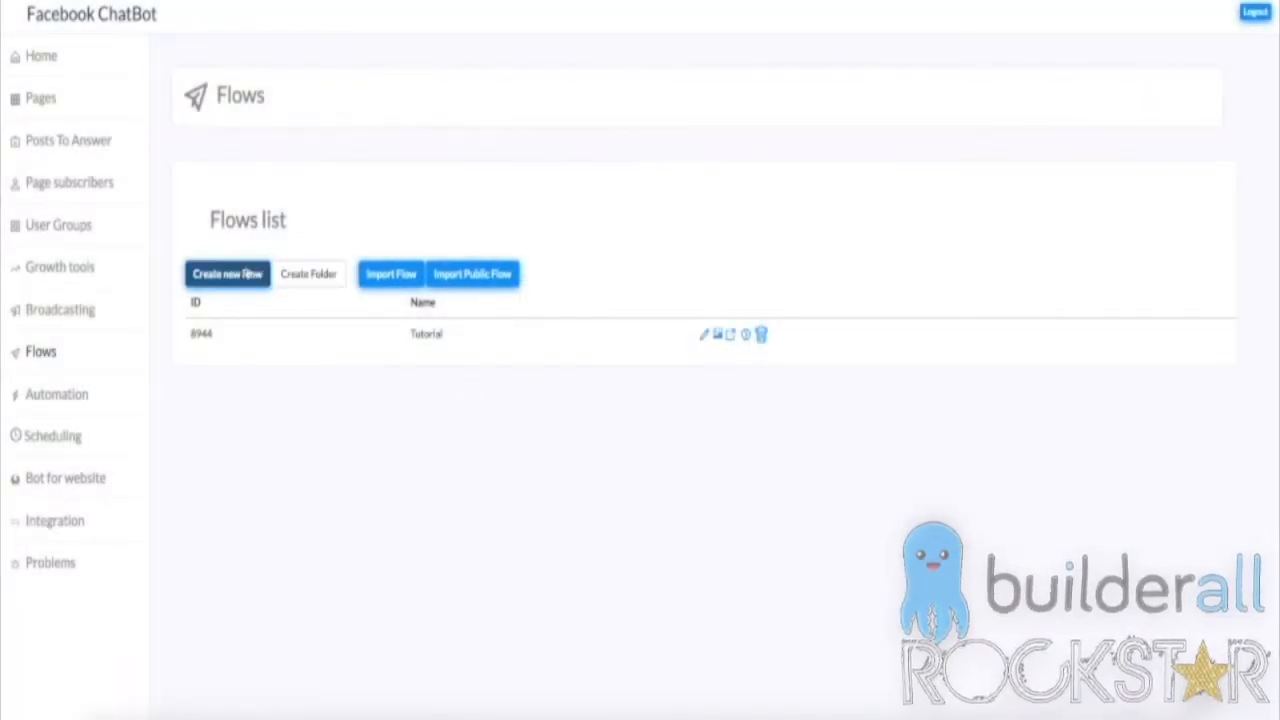
- Create a new flow named Sample
click(247, 274)
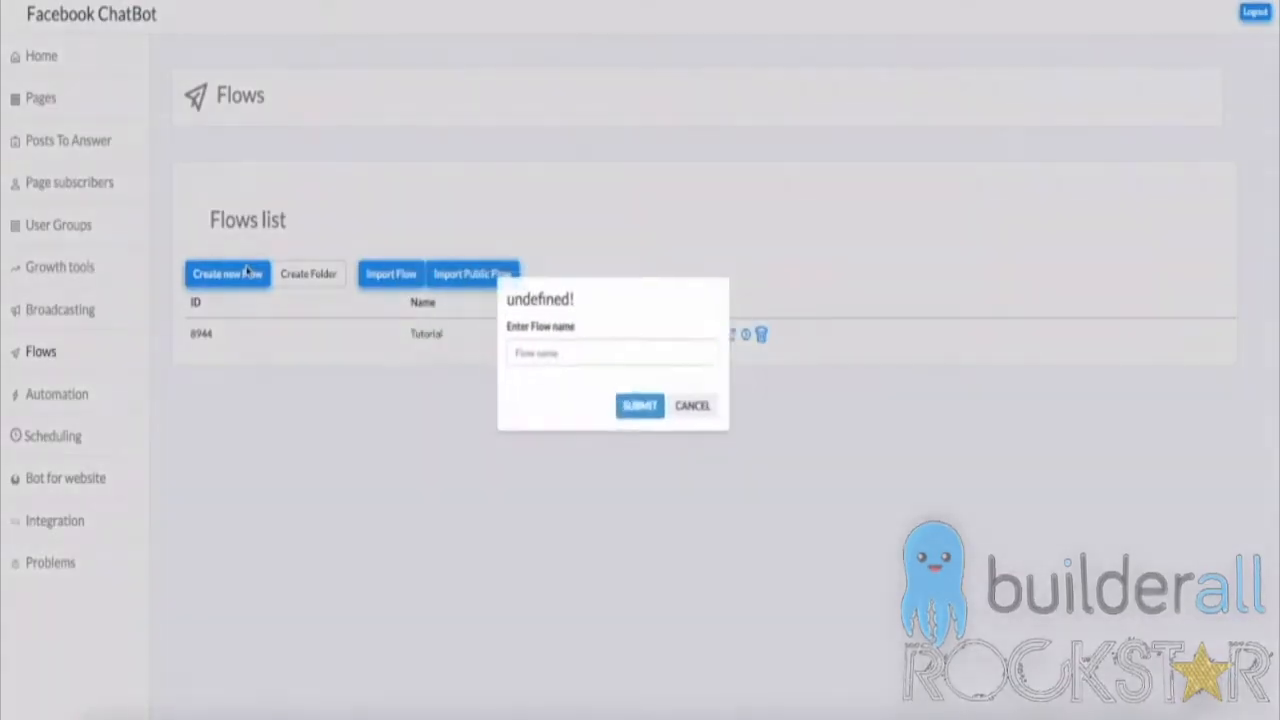
click(589, 358)
text(Sample)
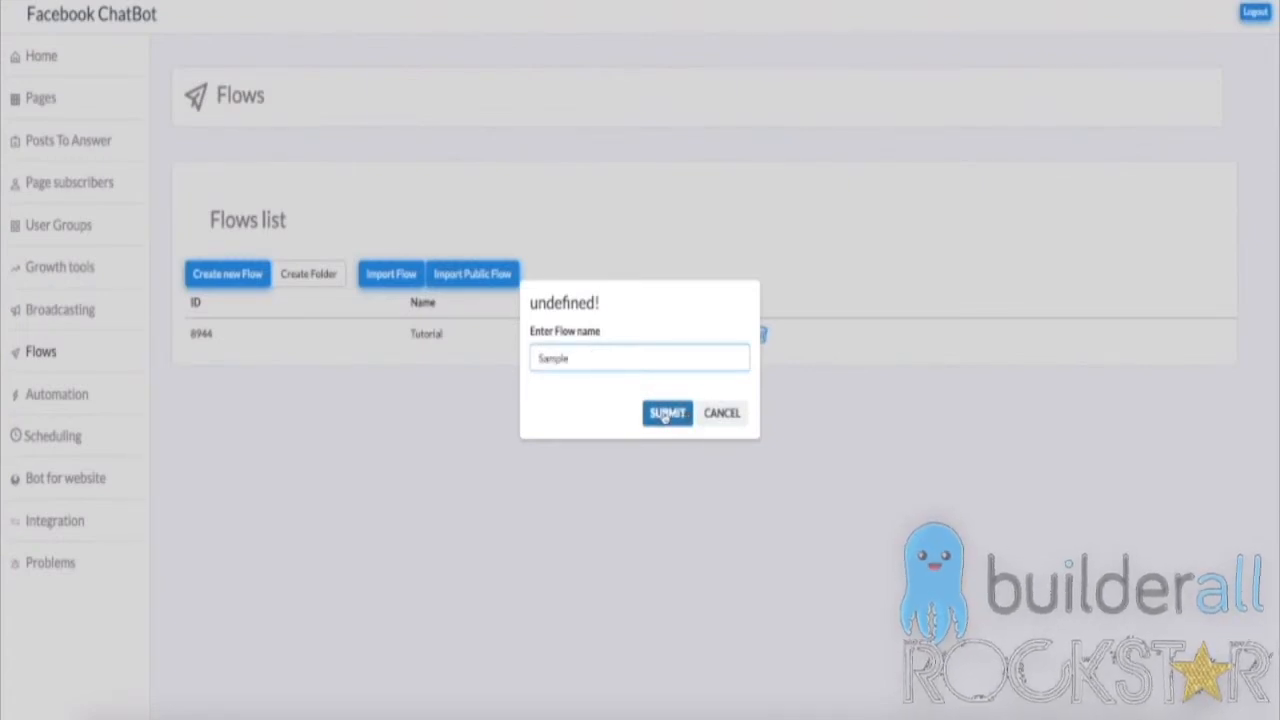
click(668, 414)
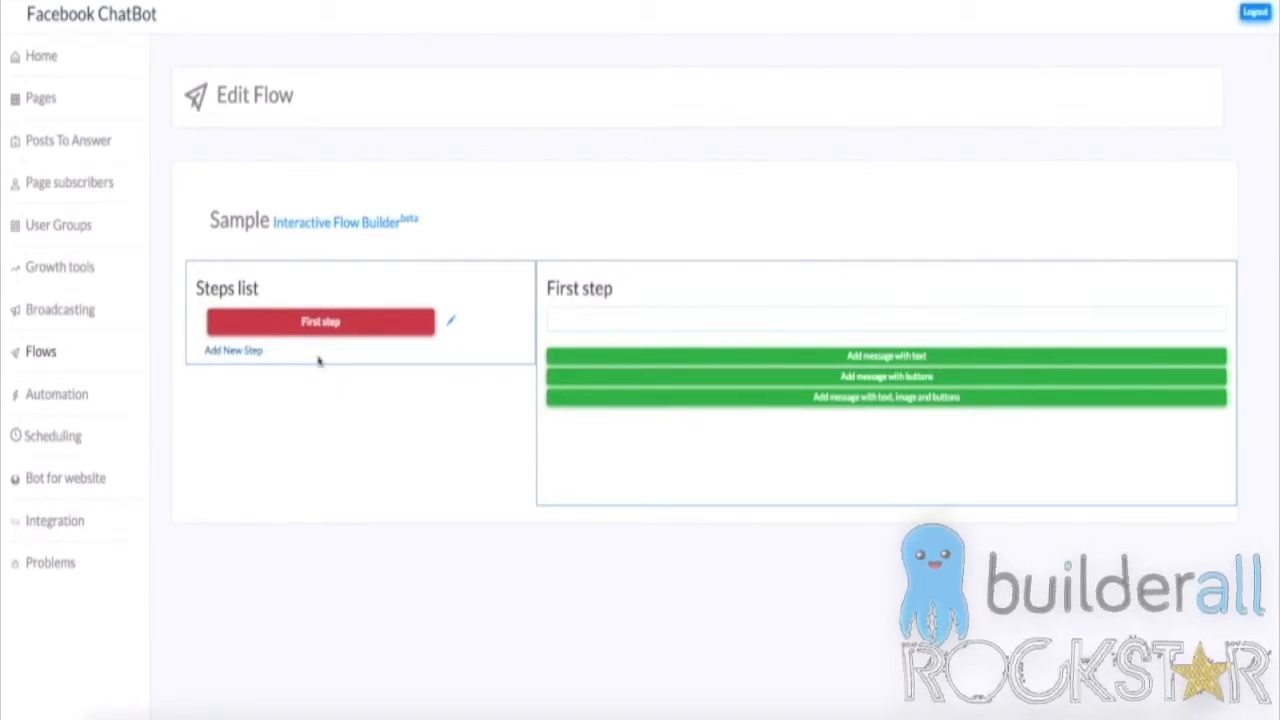
- Add a new step to the Sample flow, keeping its default name
click(246, 352)
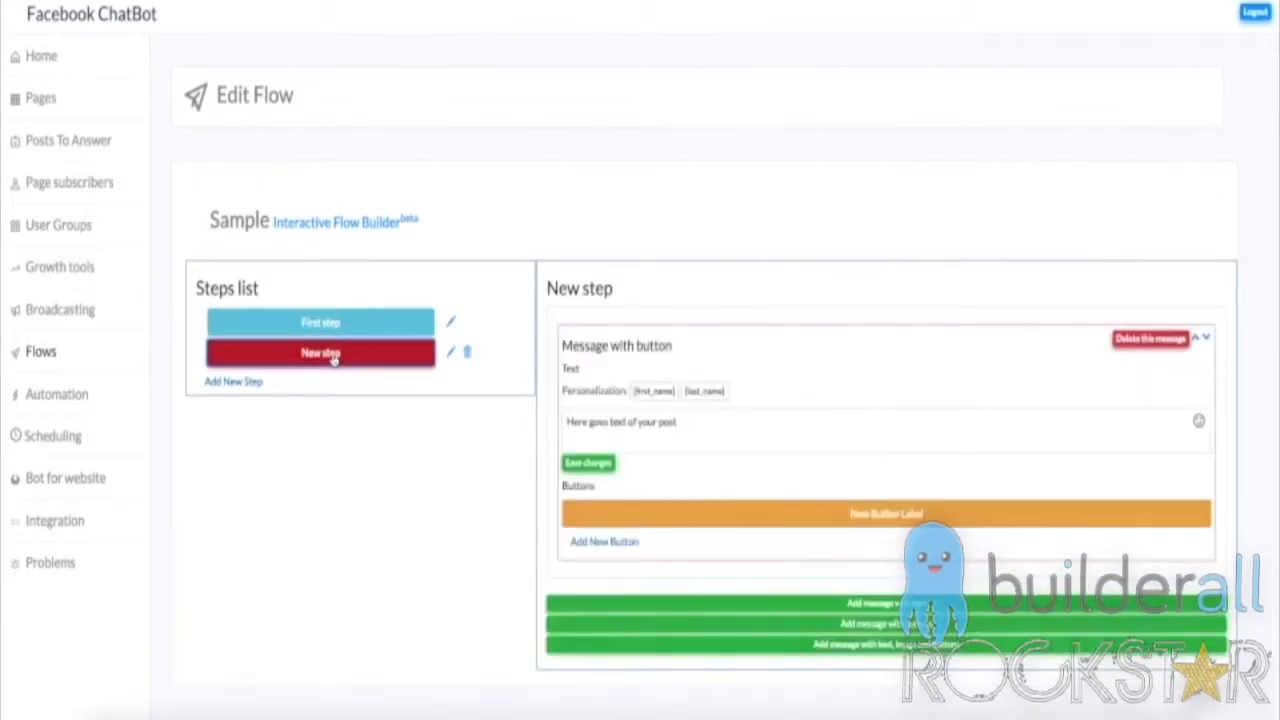
click(451, 352)
click(722, 414)
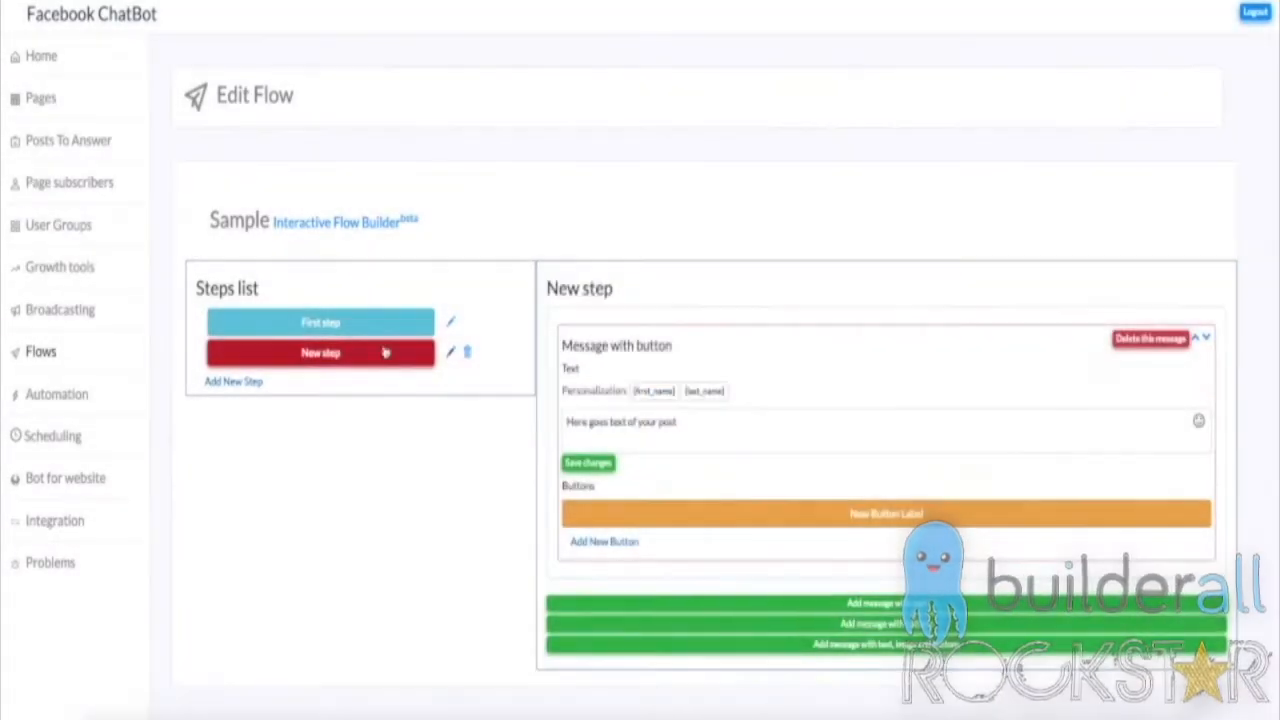
- Add two messages with text to First step of the Sample flow
click(342, 326)
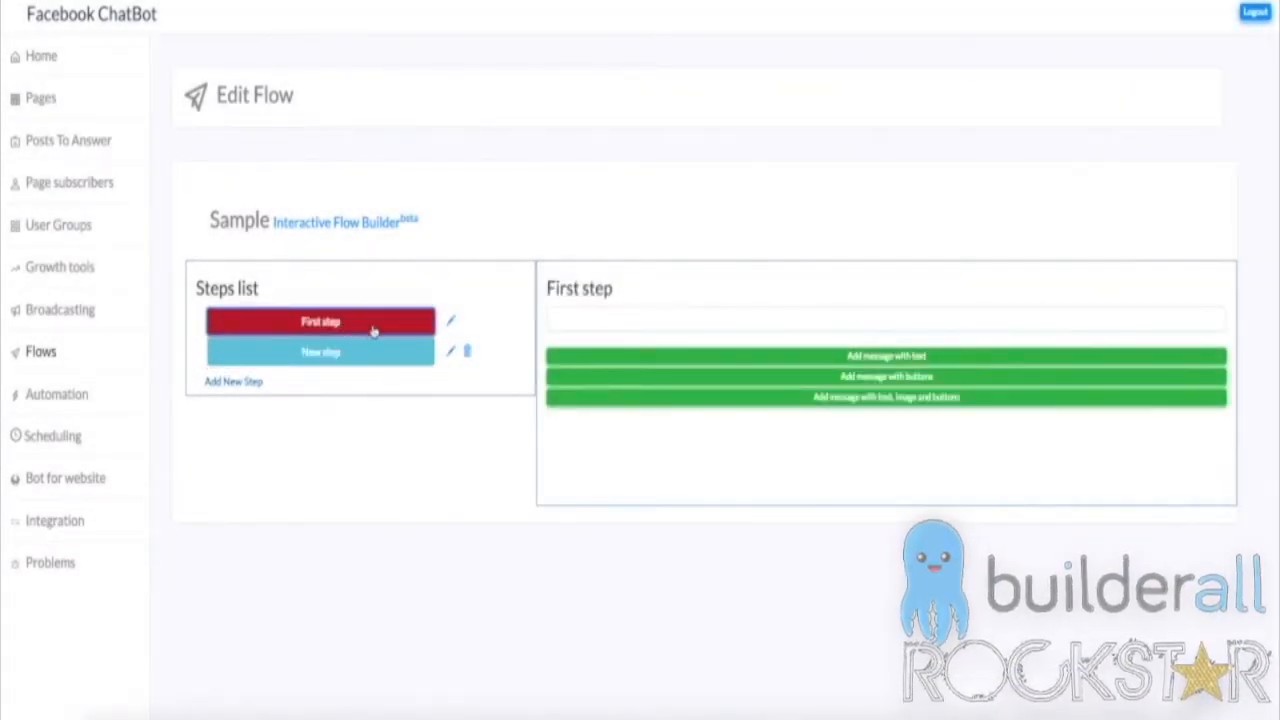
click(897, 358)
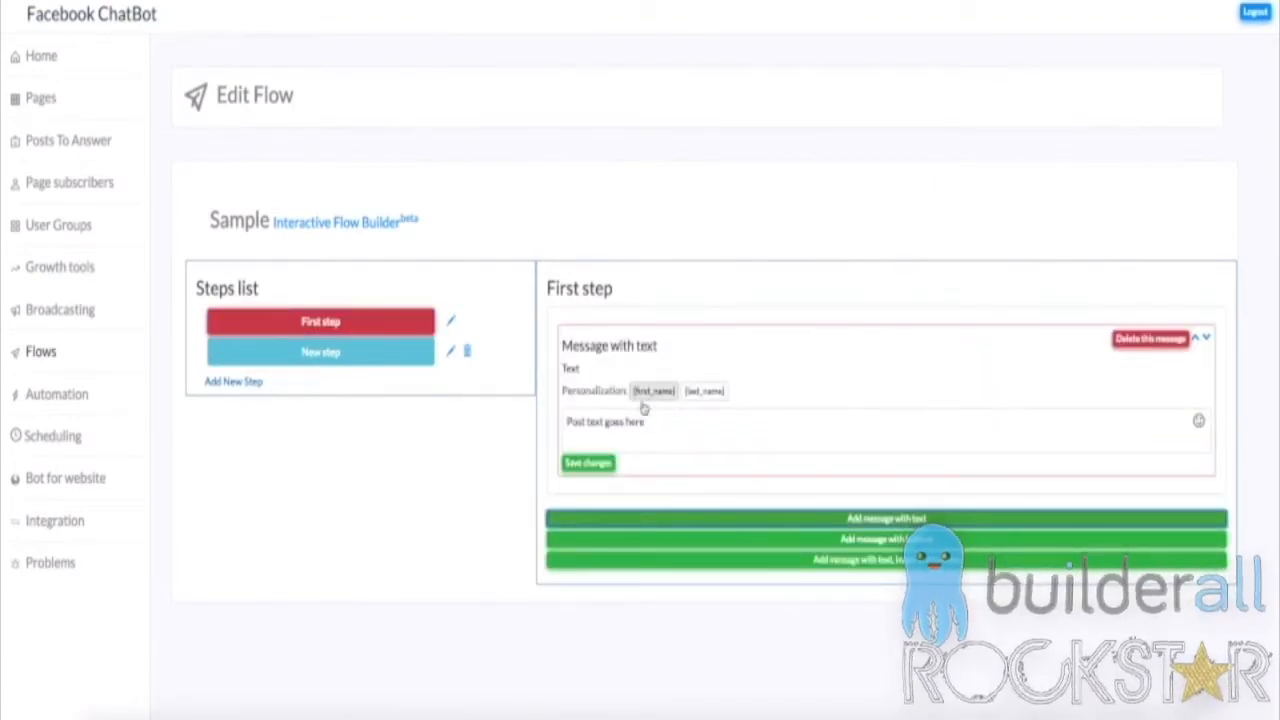
click(726, 436)
drag(706, 428, 511, 420)
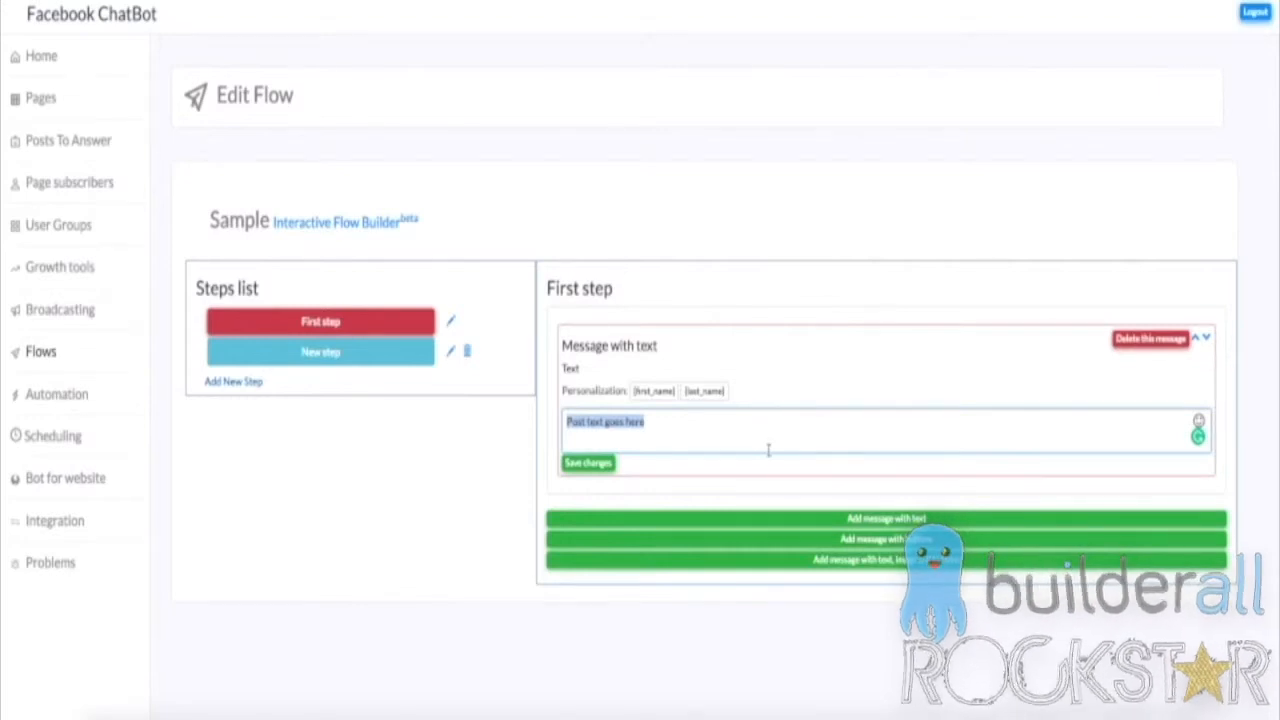
click(891, 349)
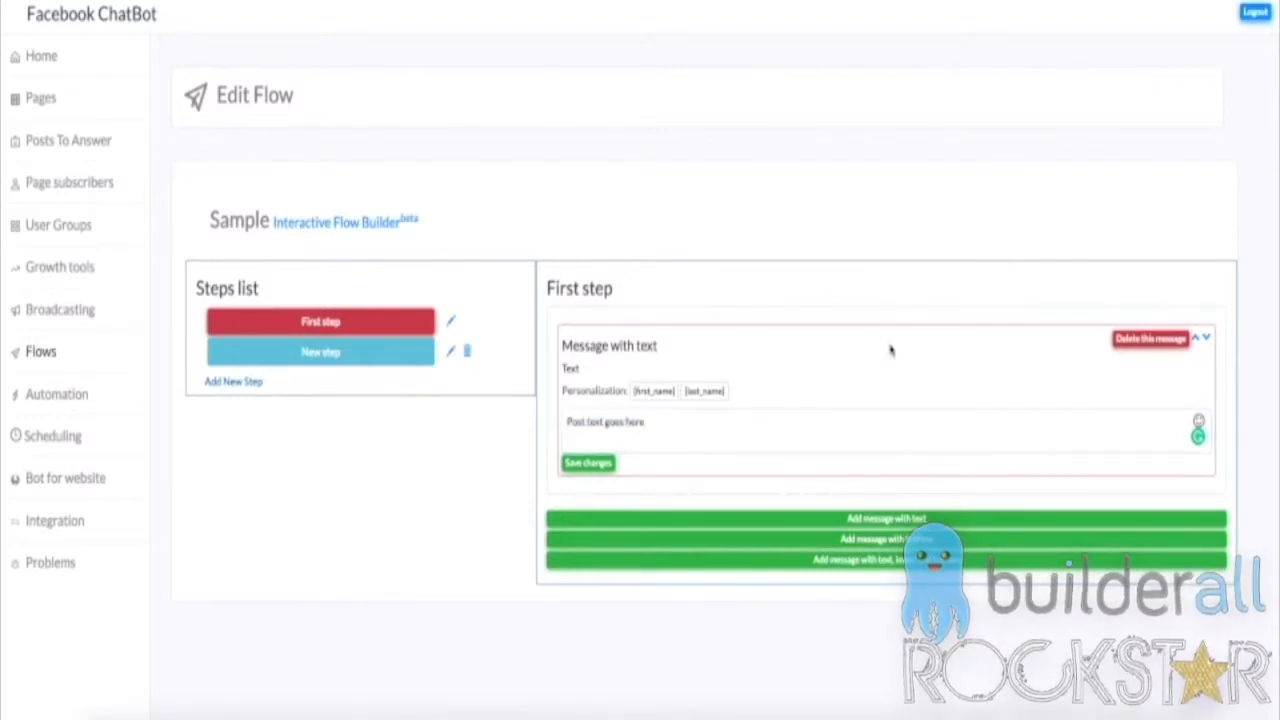
click(915, 520)
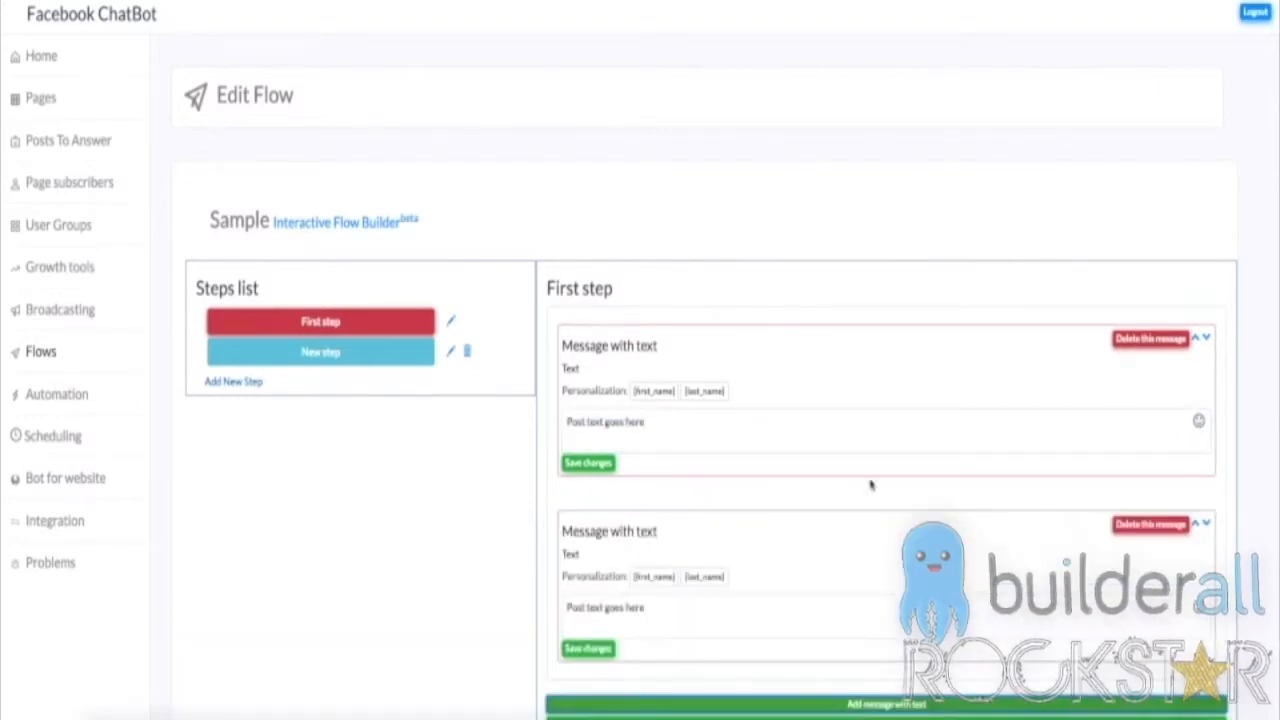
- Save the text 2nd in the first message and 1st in the second message, and move the second message up
scroll(800, 523, down, 1)
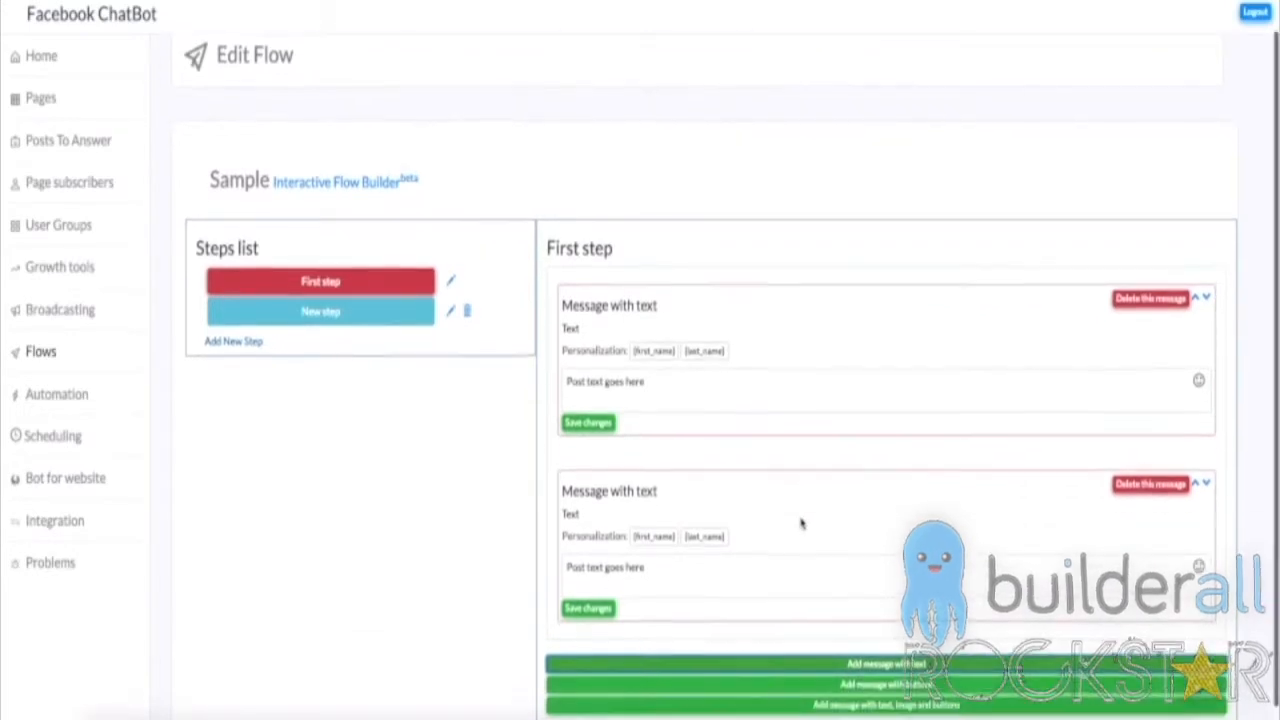
click(766, 566)
text(1st)
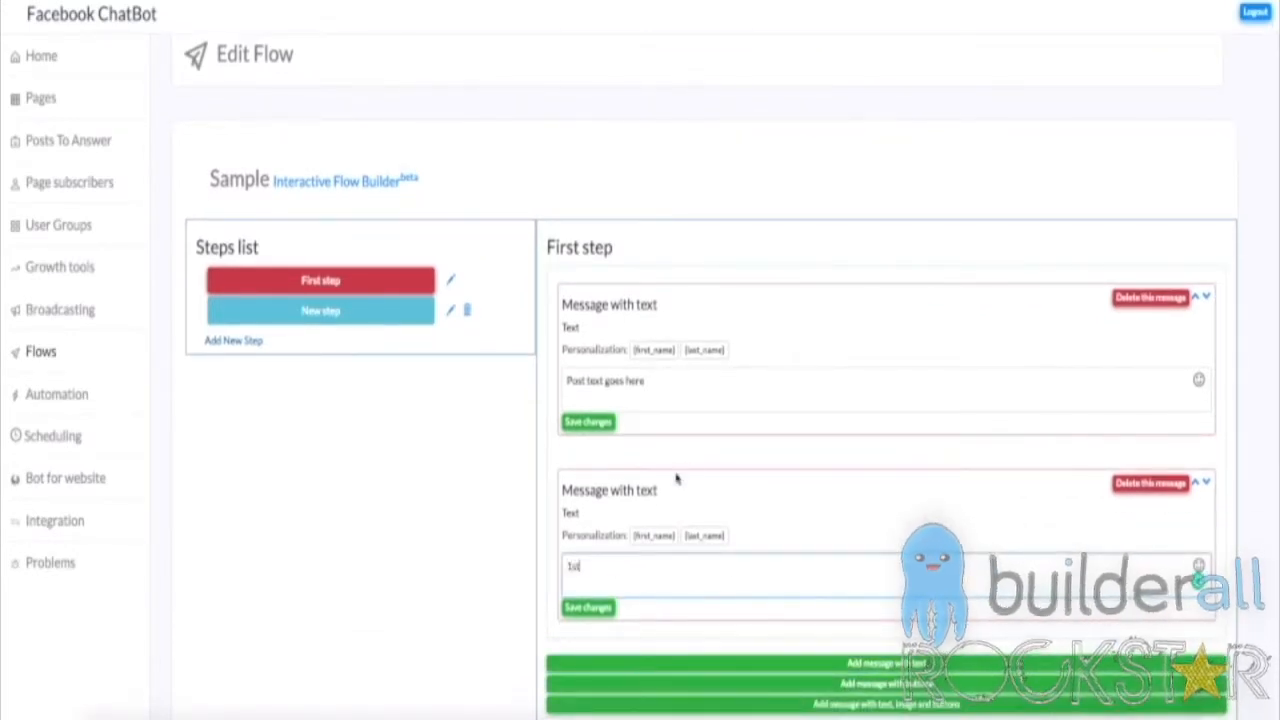
click(668, 380)
text(2nd)
click(588, 422)
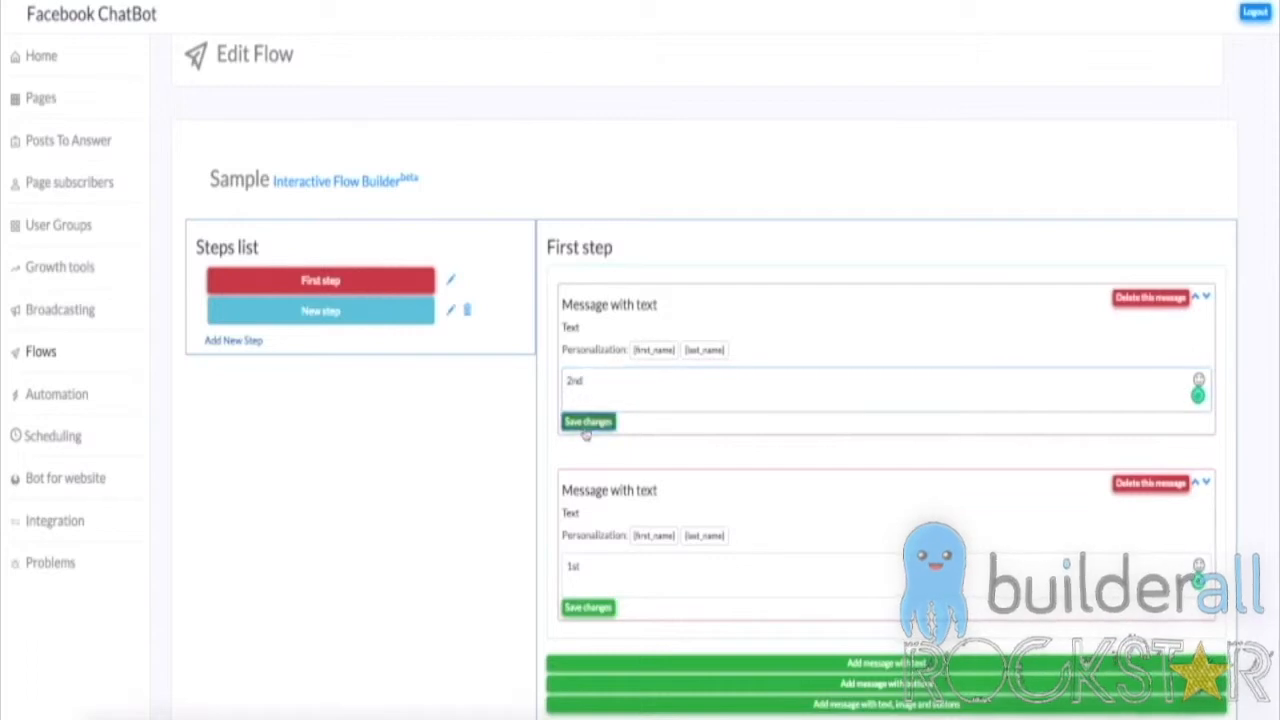
click(590, 608)
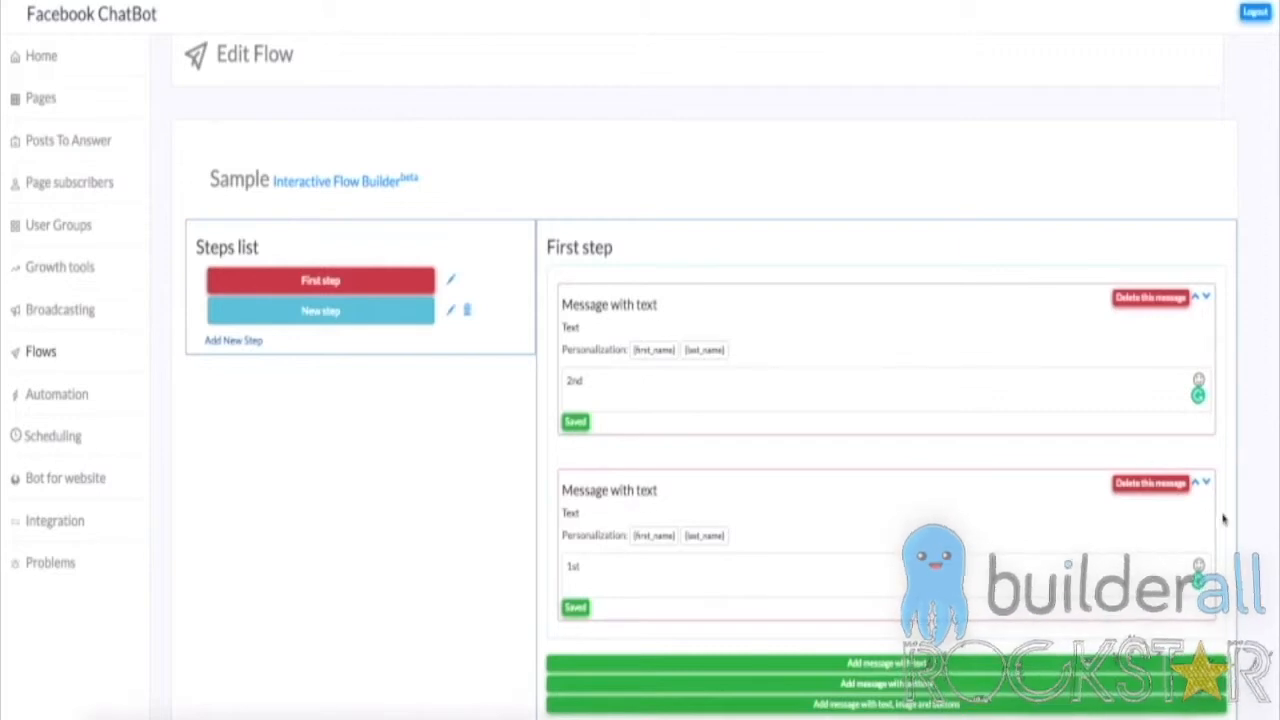
click(1194, 482)
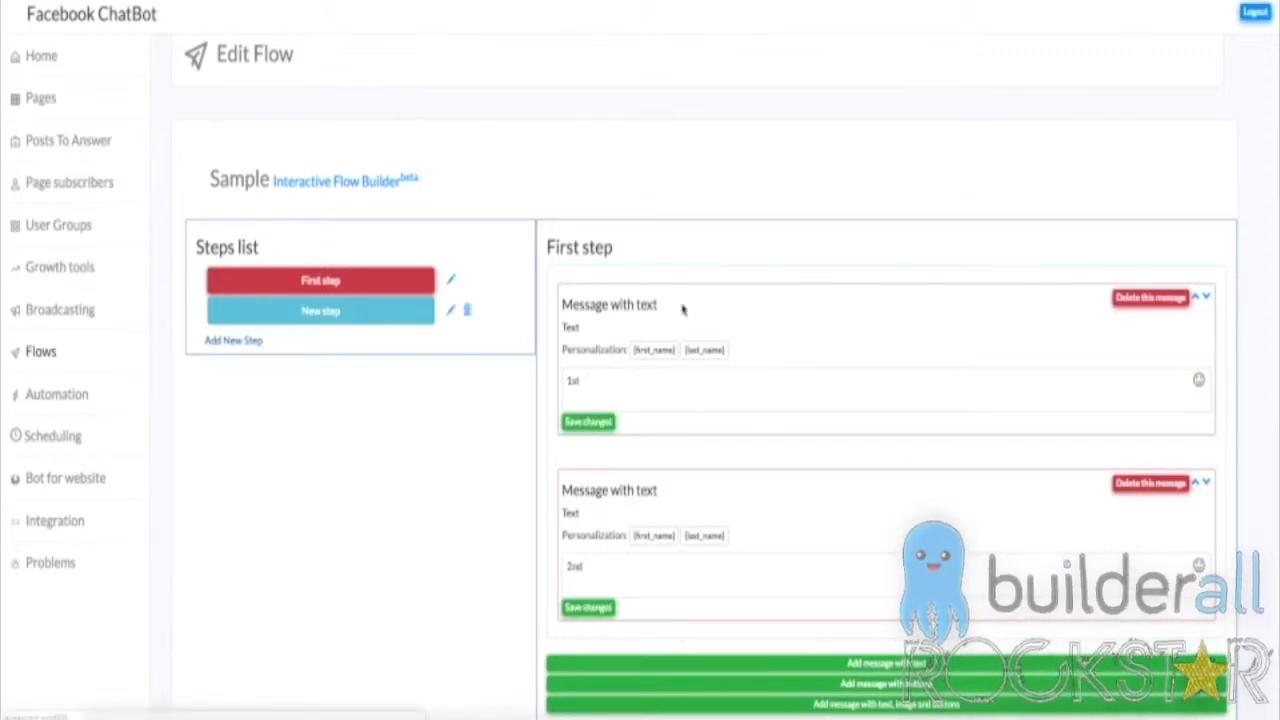
- Delete both text messages from First step
scroll(684, 463, down, 1)
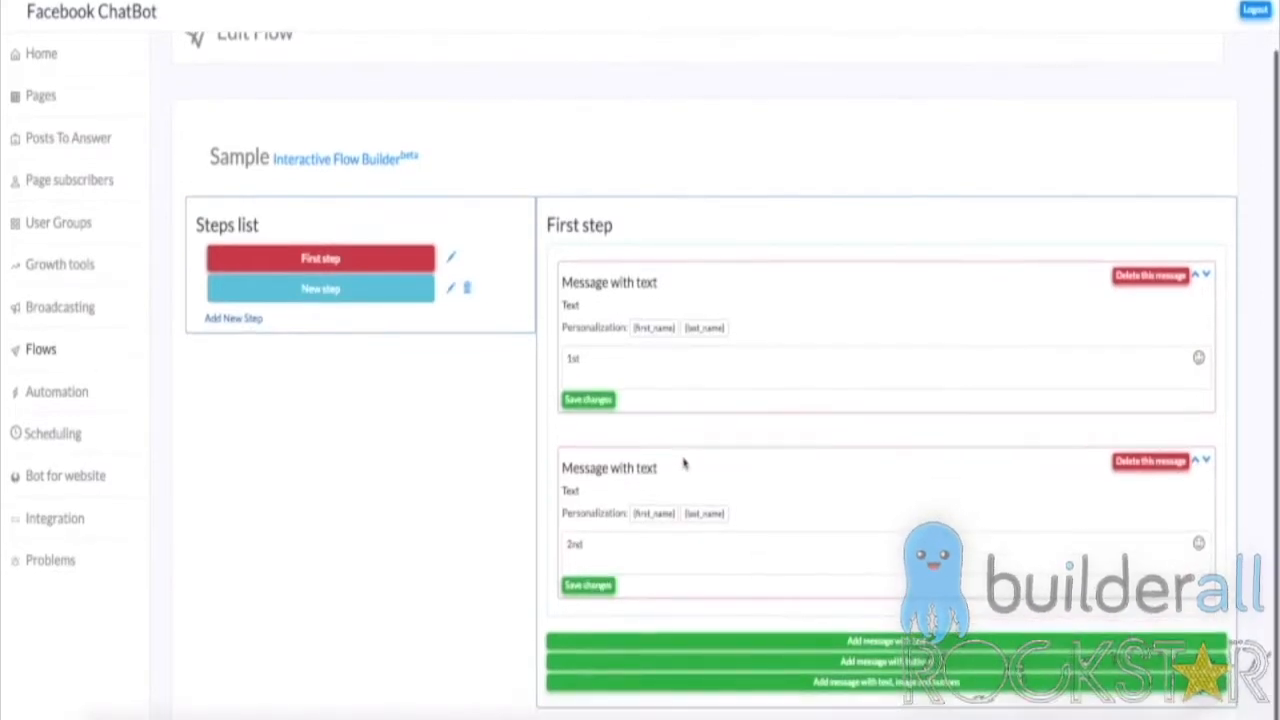
click(1150, 461)
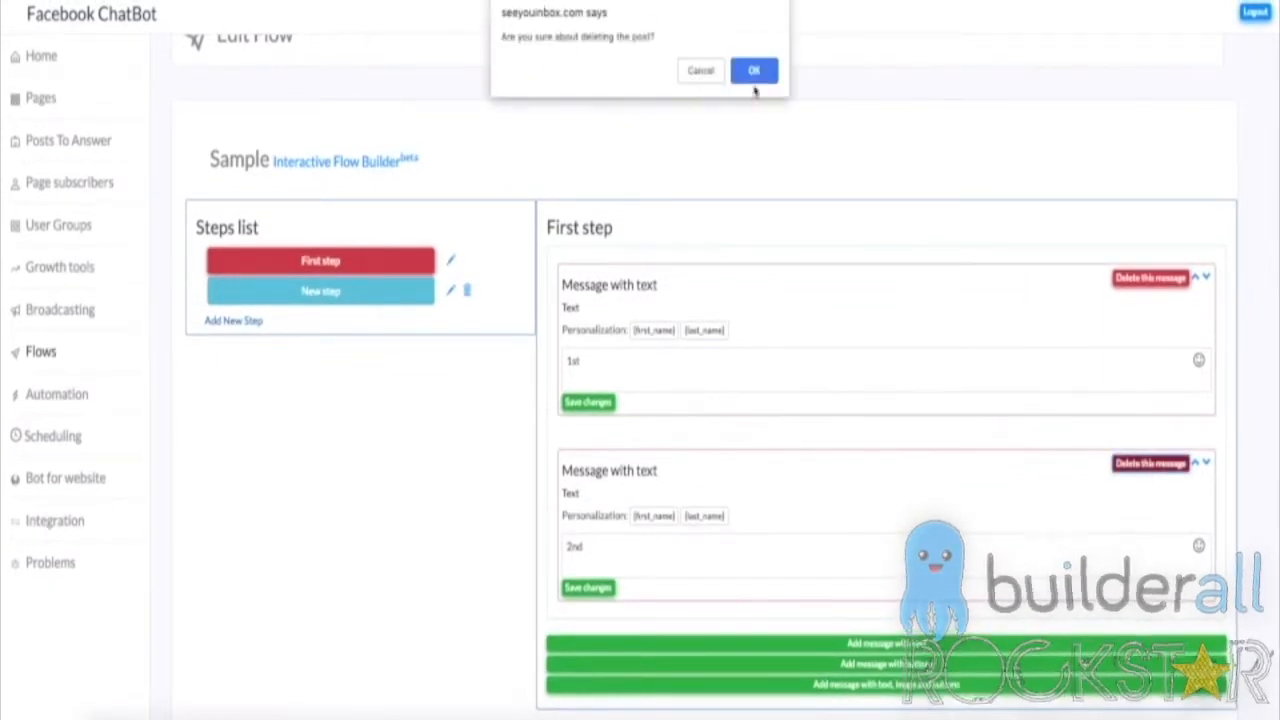
click(754, 74)
click(1165, 339)
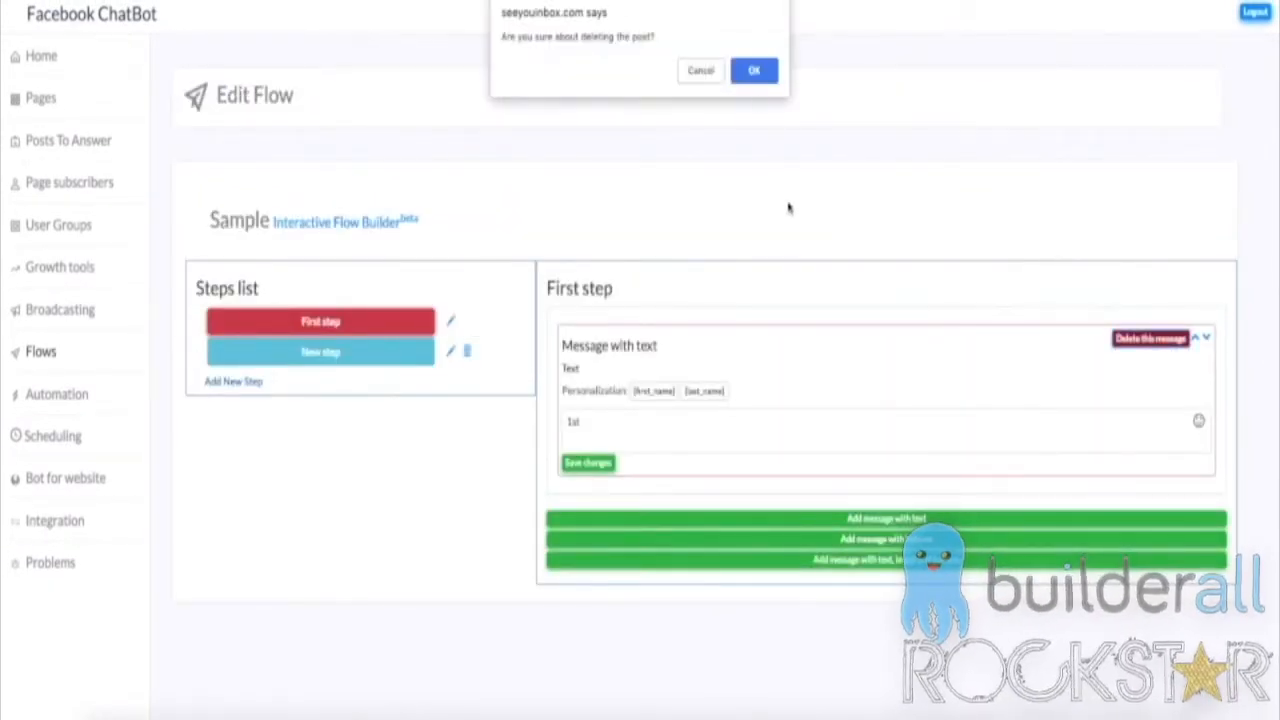
click(750, 78)
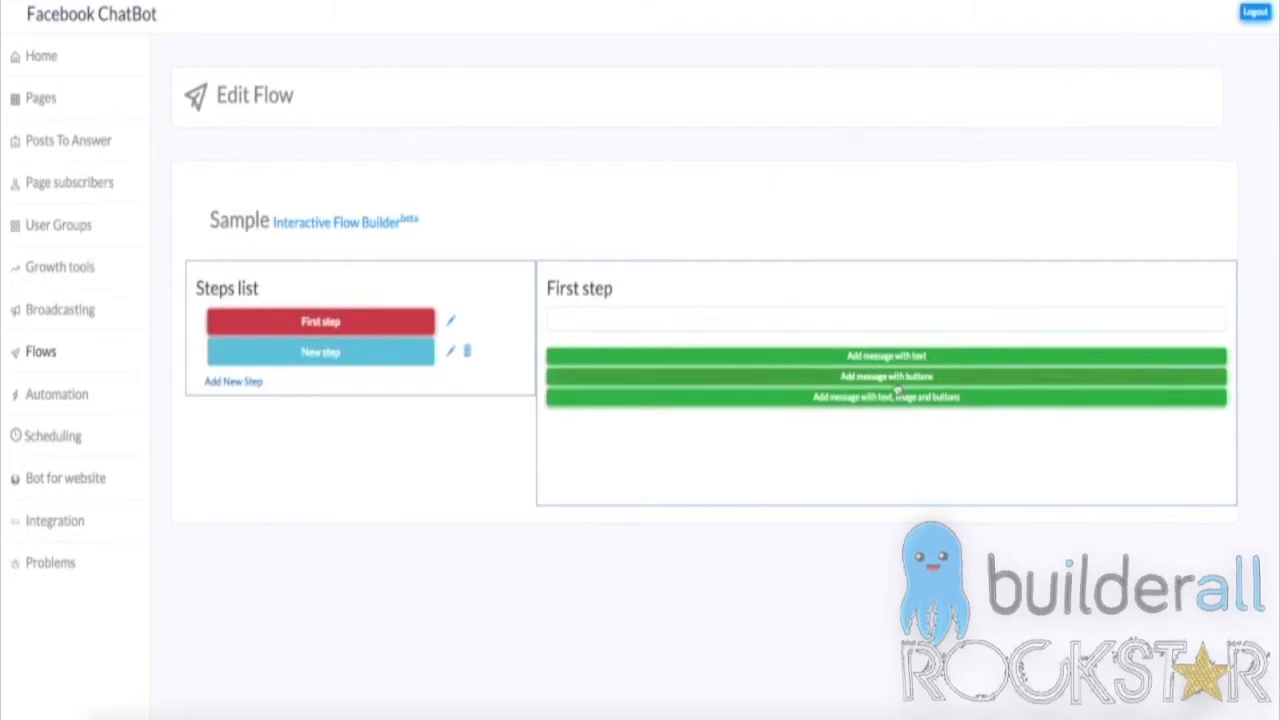
- Add a message with buttons to First step, and try the Subscribe to ... action for its button without saving
click(897, 381)
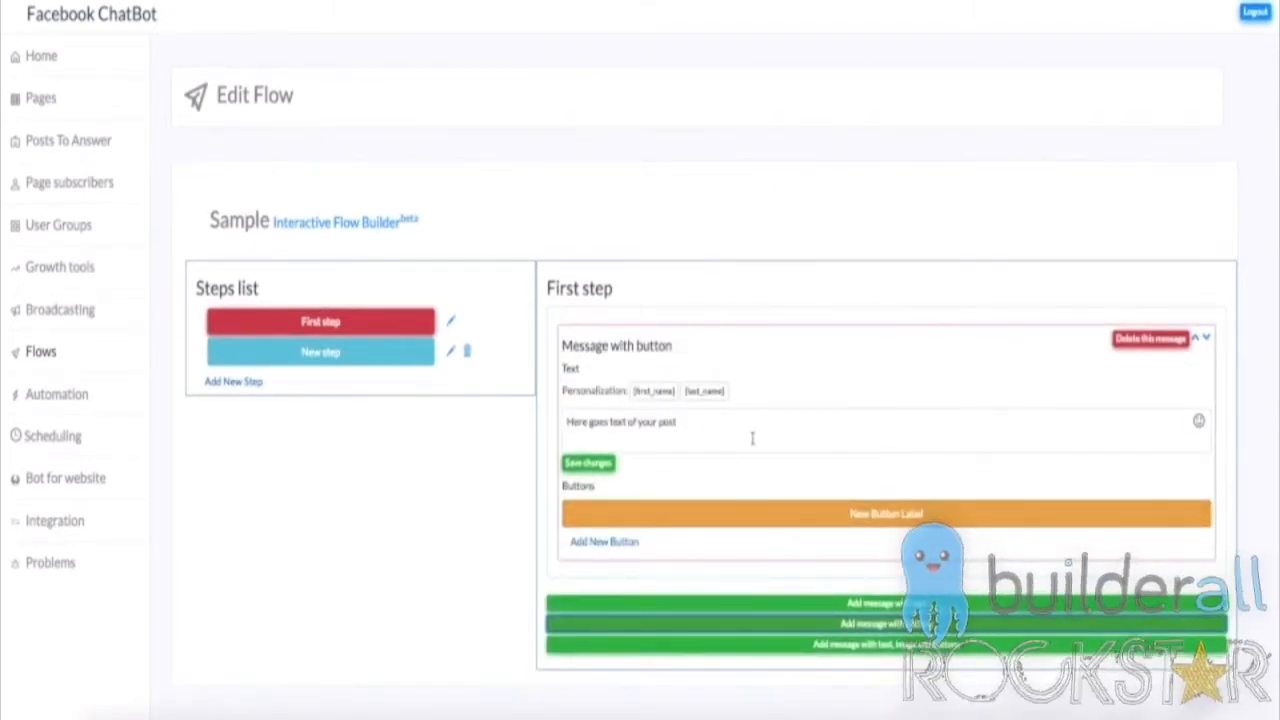
click(752, 437)
click(872, 518)
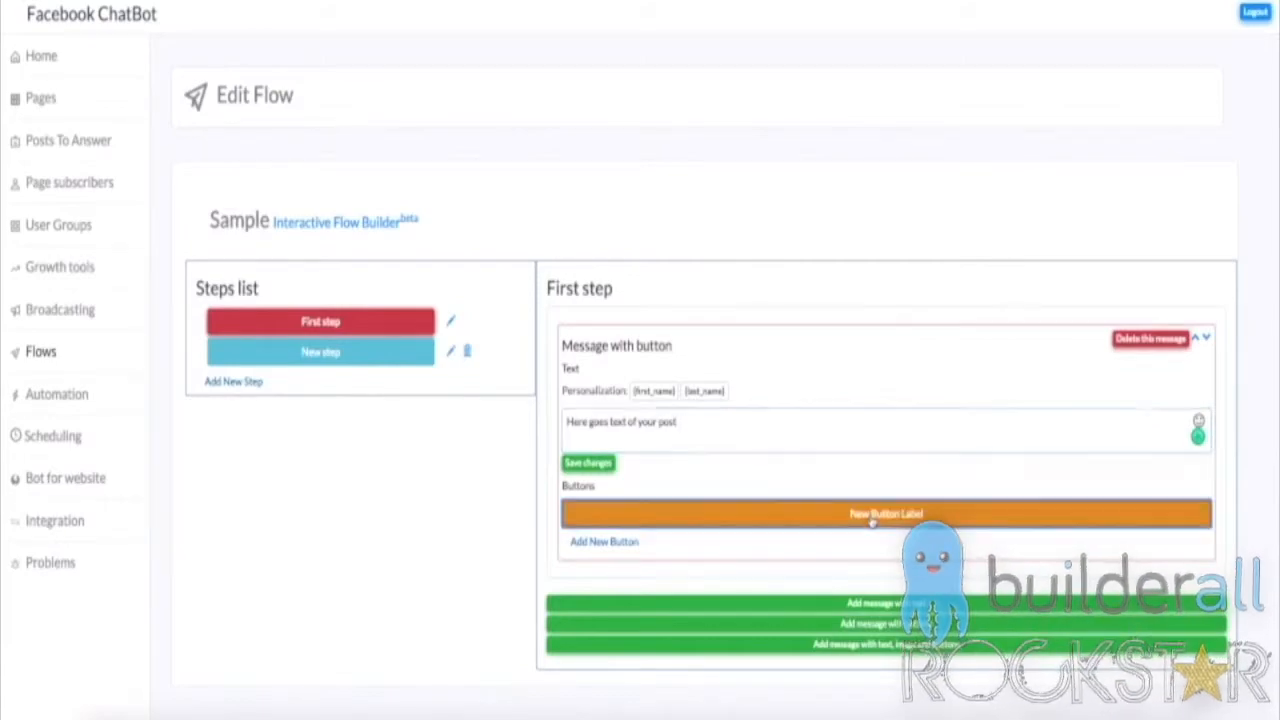
click(563, 195)
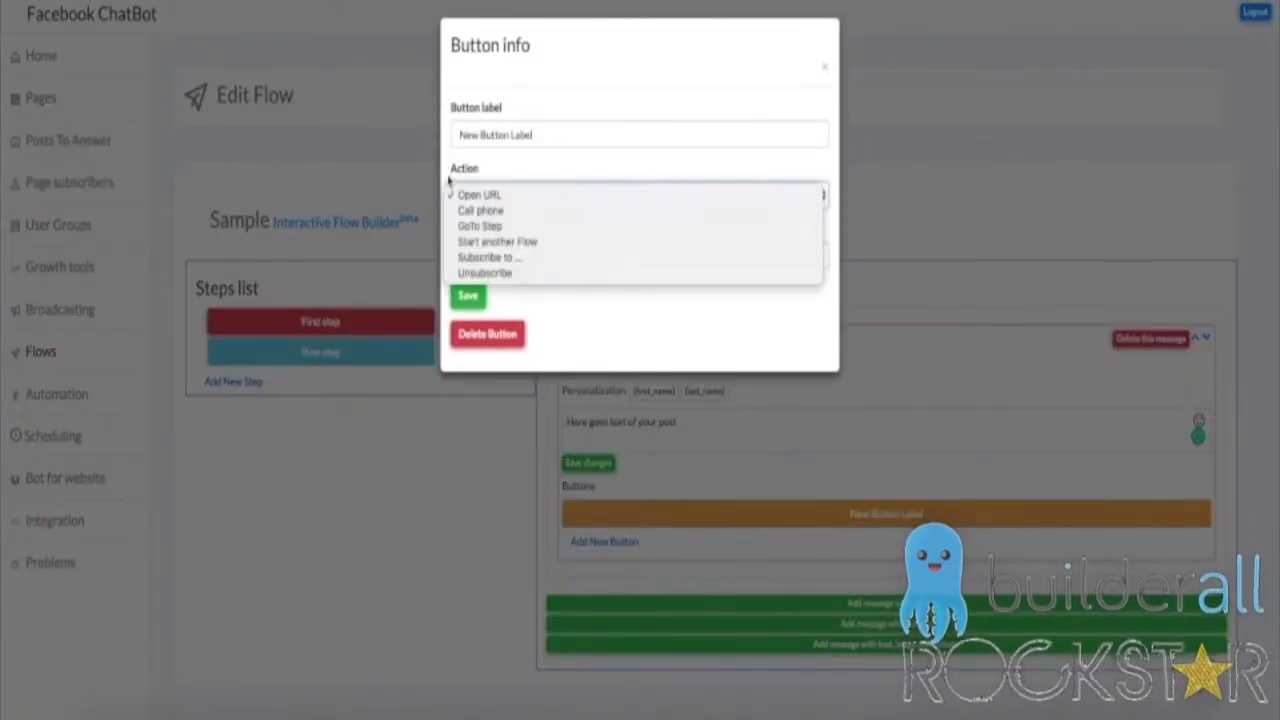
click(540, 257)
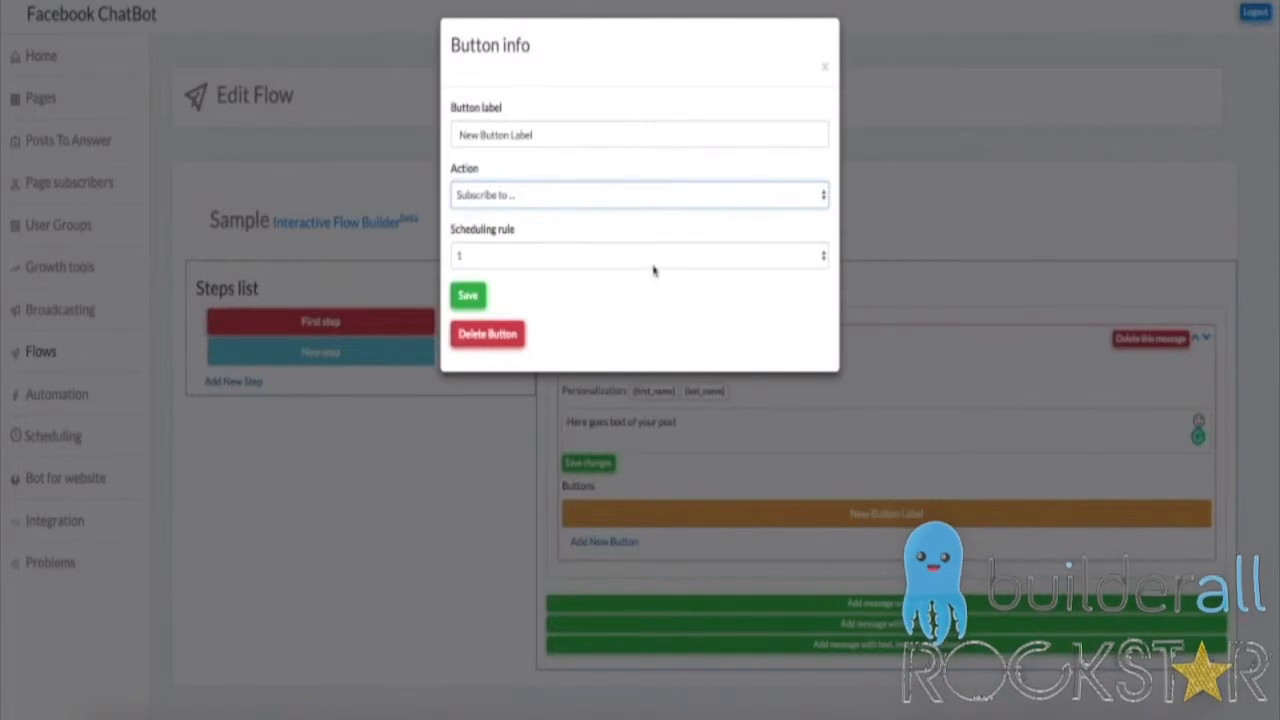
click(567, 205)
click(564, 102)
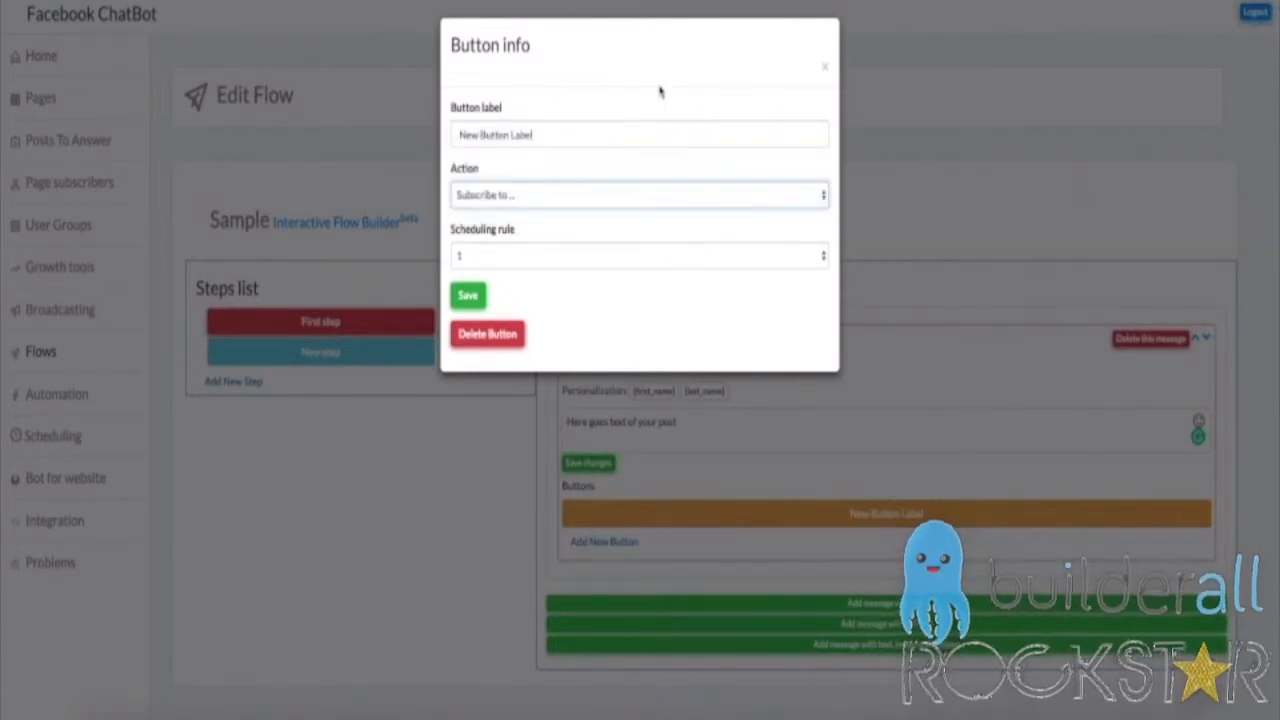
click(824, 67)
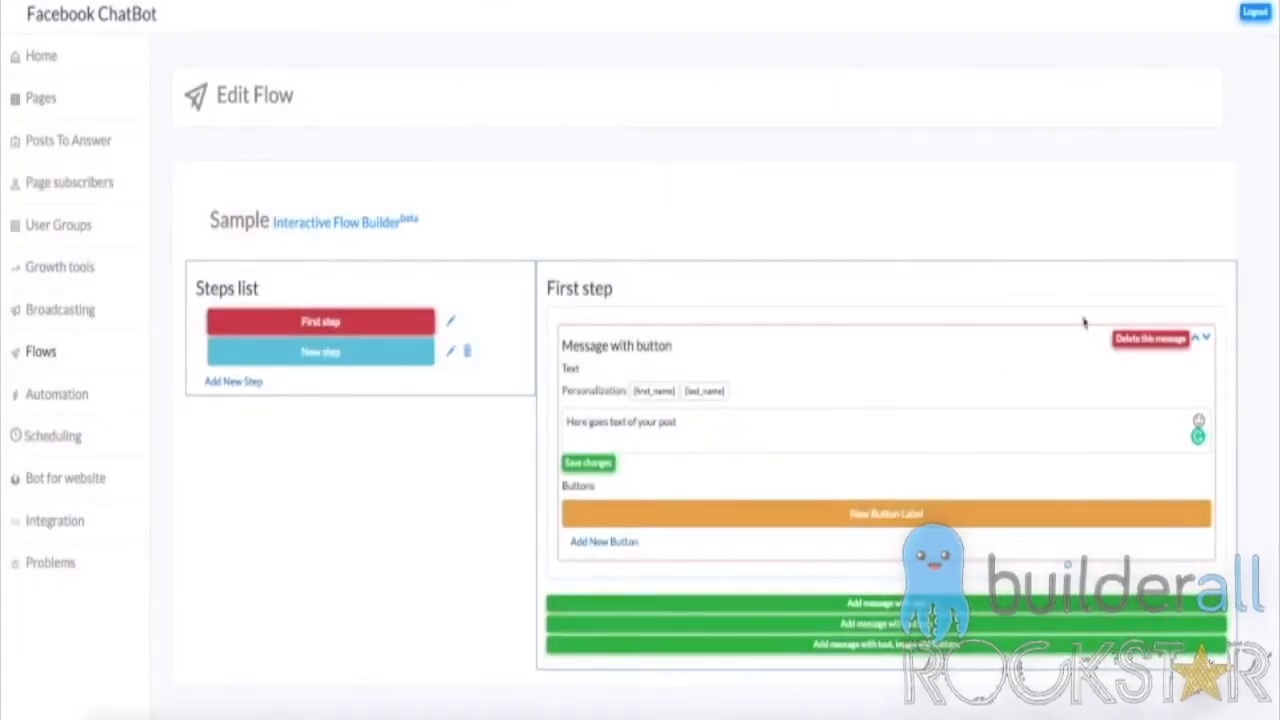
- Replace the button message in First step with a message with text, image and buttons, and review its fields
click(1150, 338)
click(752, 72)
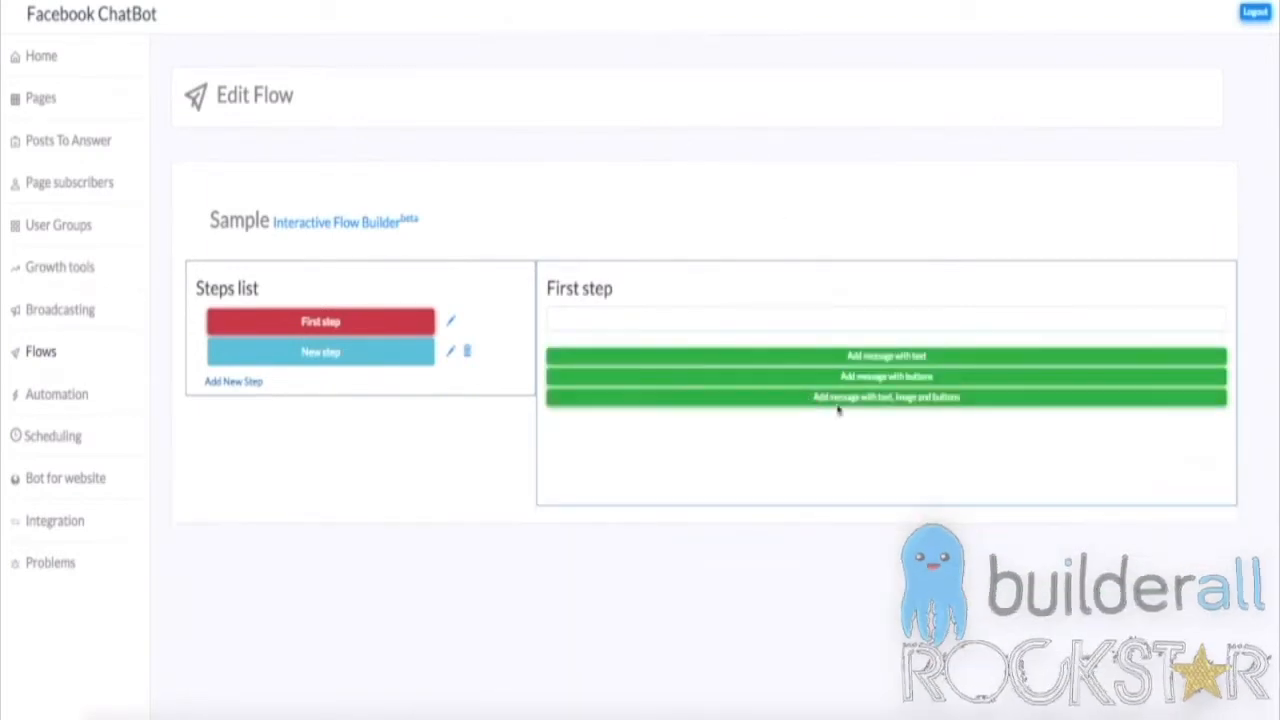
click(814, 398)
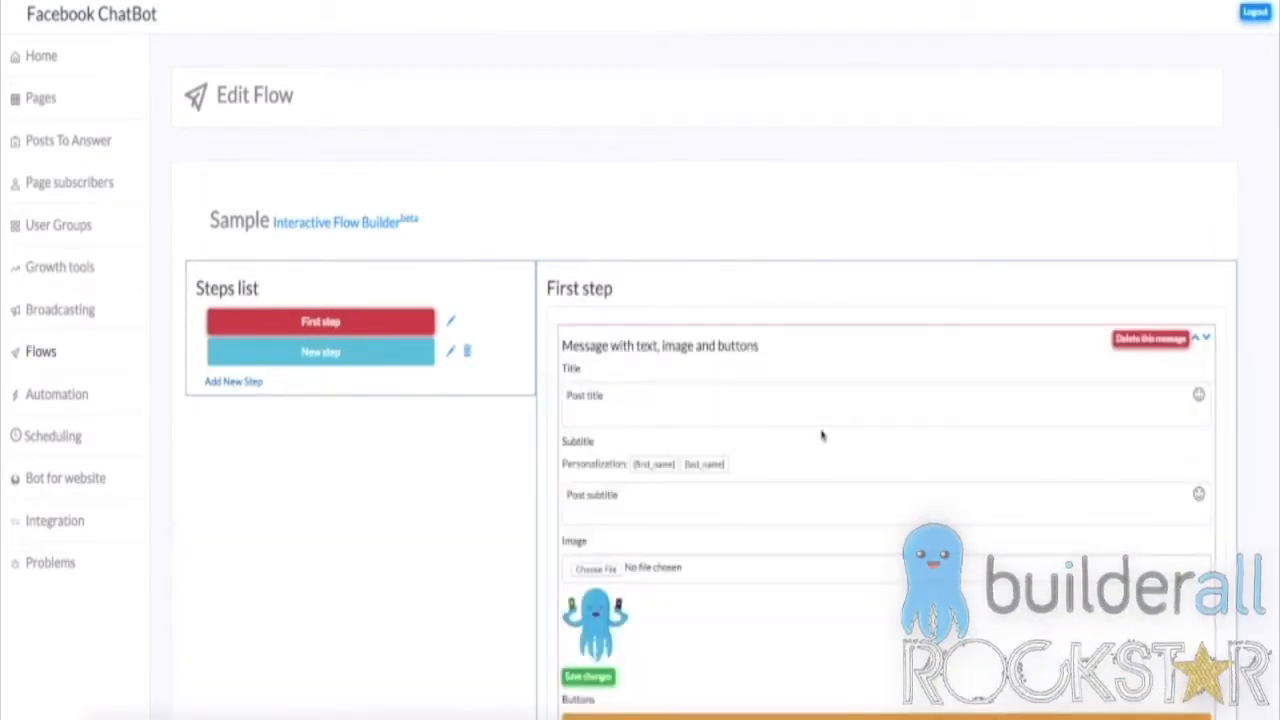
scroll(822, 440, down, 2)
scroll(822, 442, down, 1)
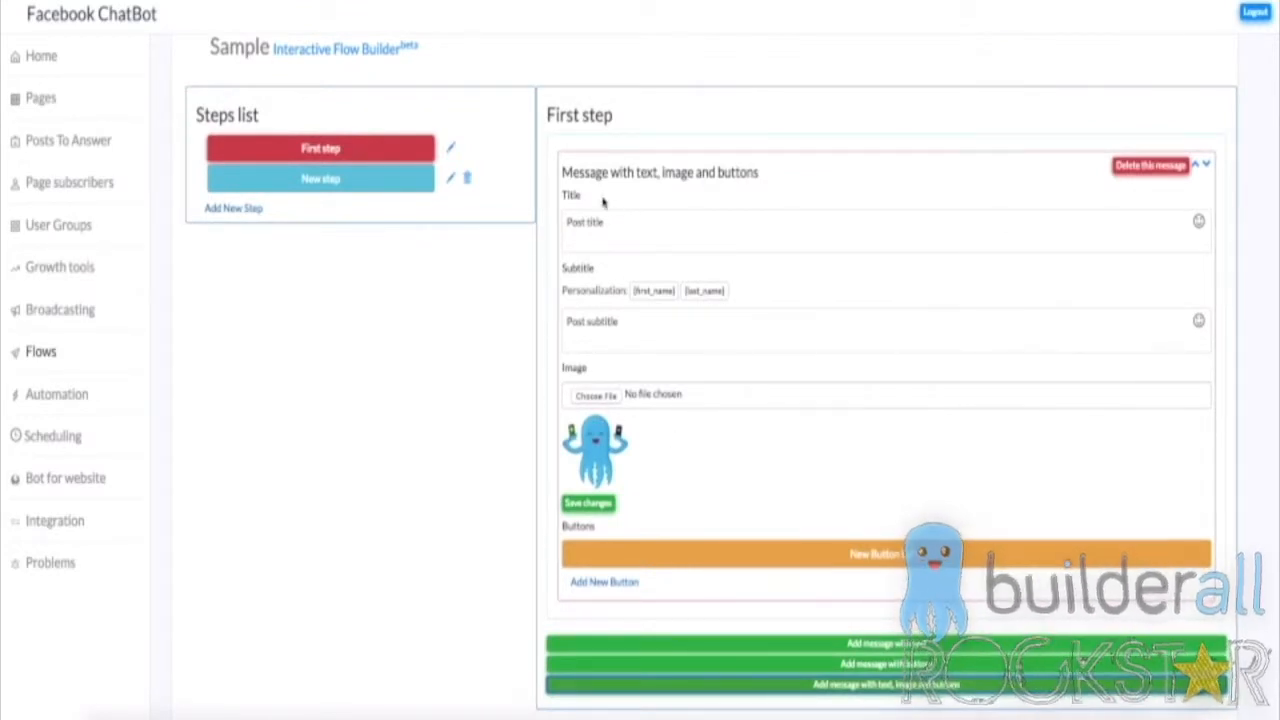
drag(603, 202, 531, 197)
click(702, 211)
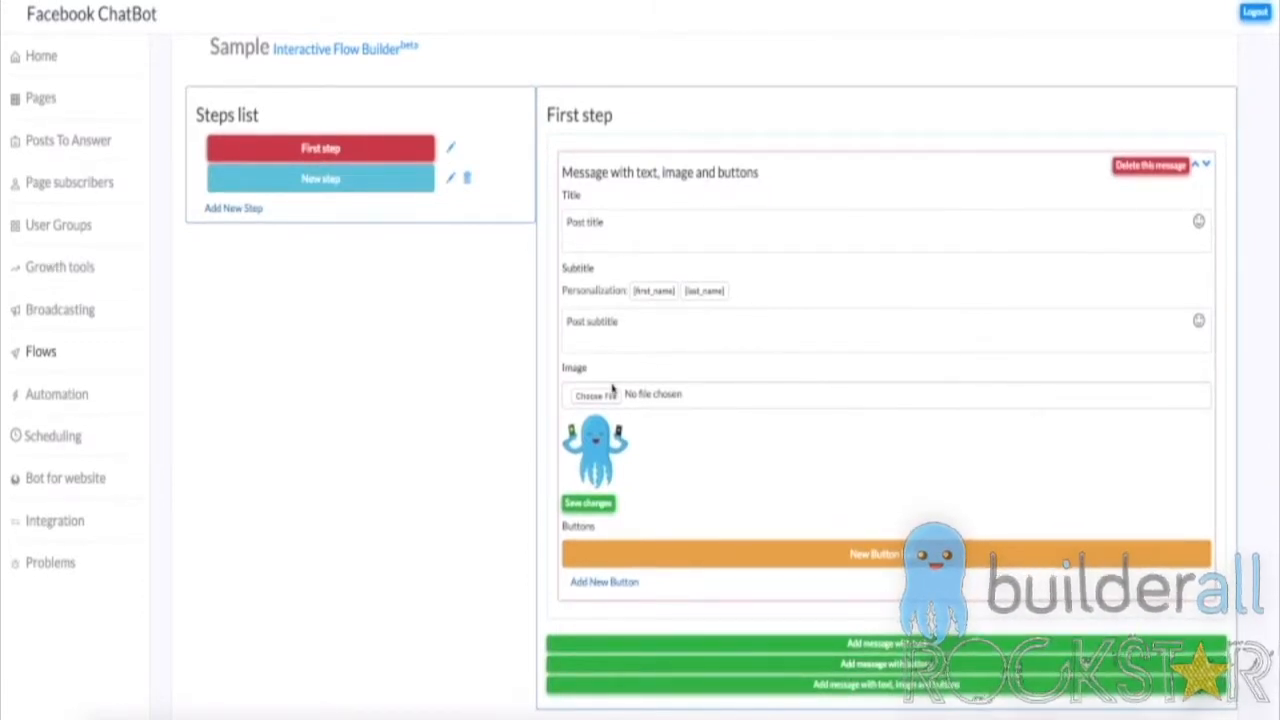
- Delete the message with text, image and buttons from First step, and remove New step from the Sample flow
click(1152, 165)
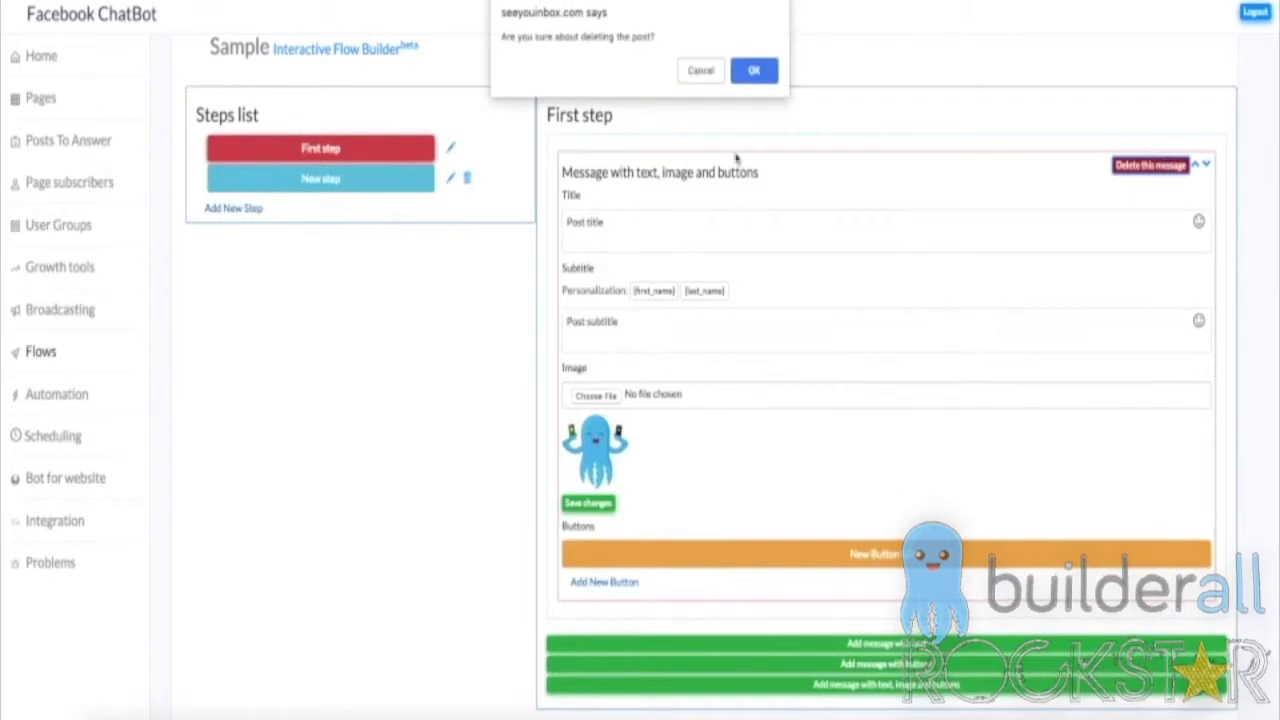
click(754, 66)
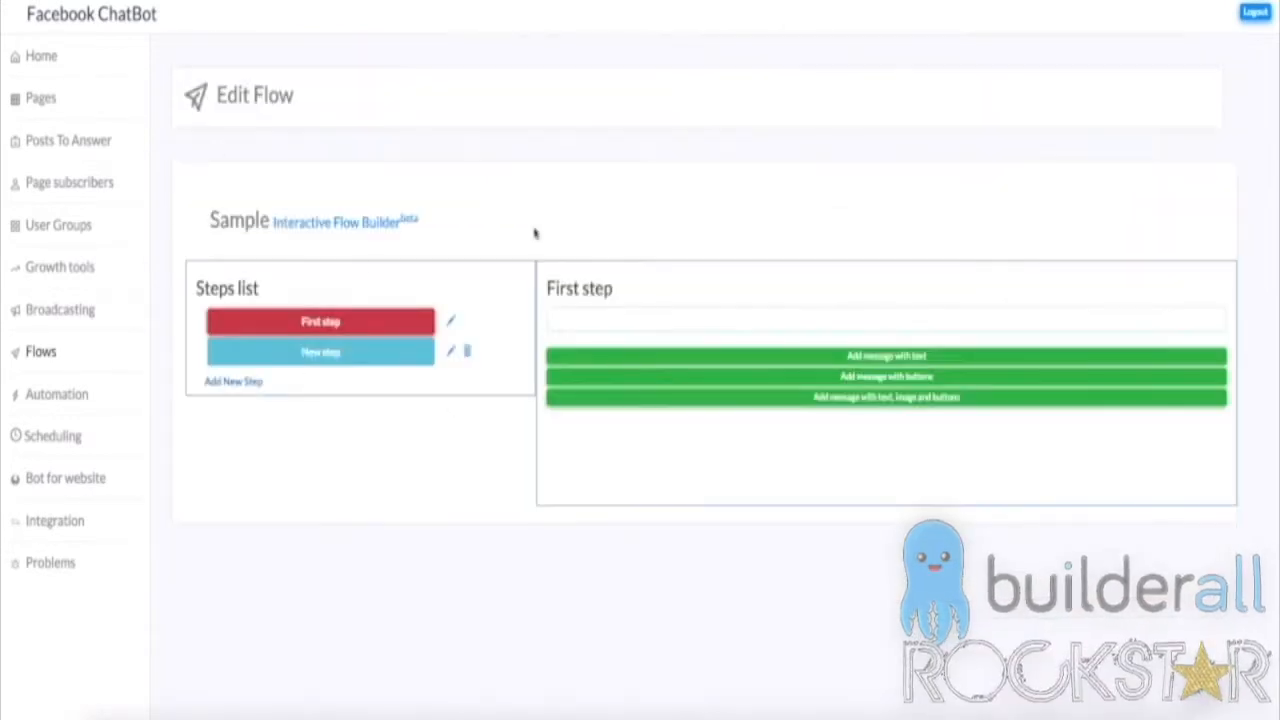
click(467, 351)
click(754, 70)
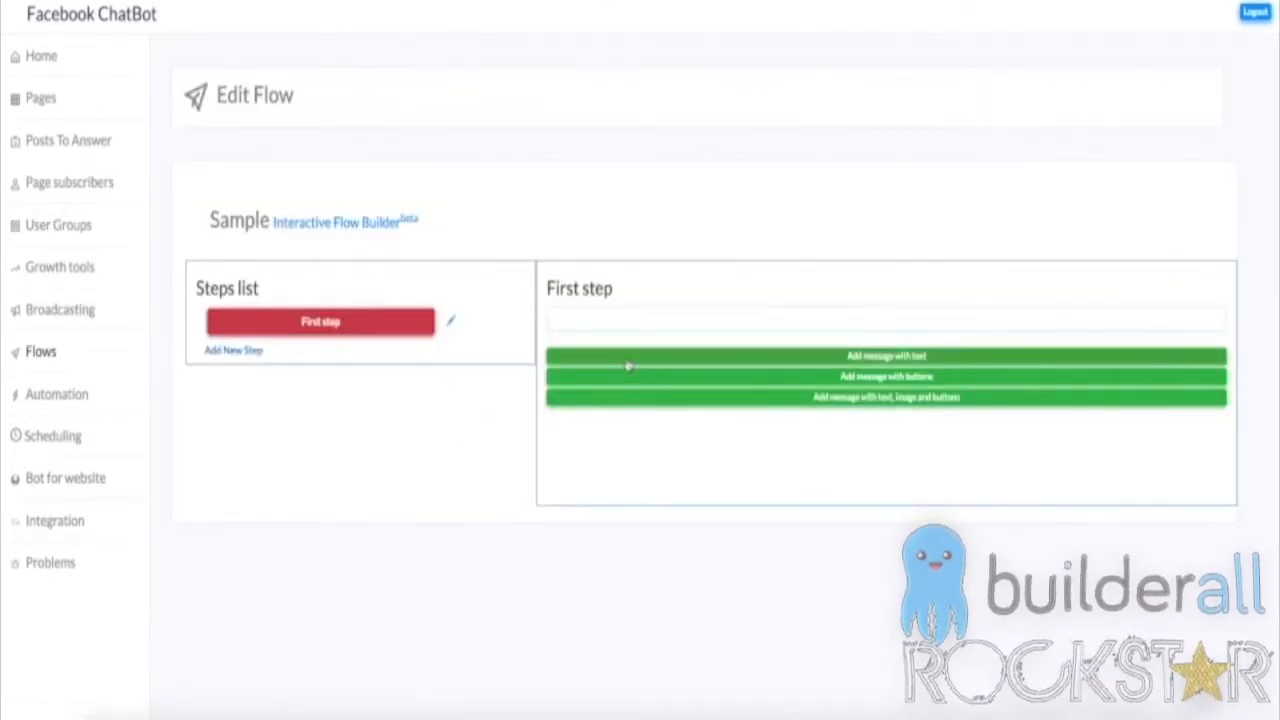
- Return to the flows list and review the Sample flow's move-to-folder and export options without applying them
click(40, 352)
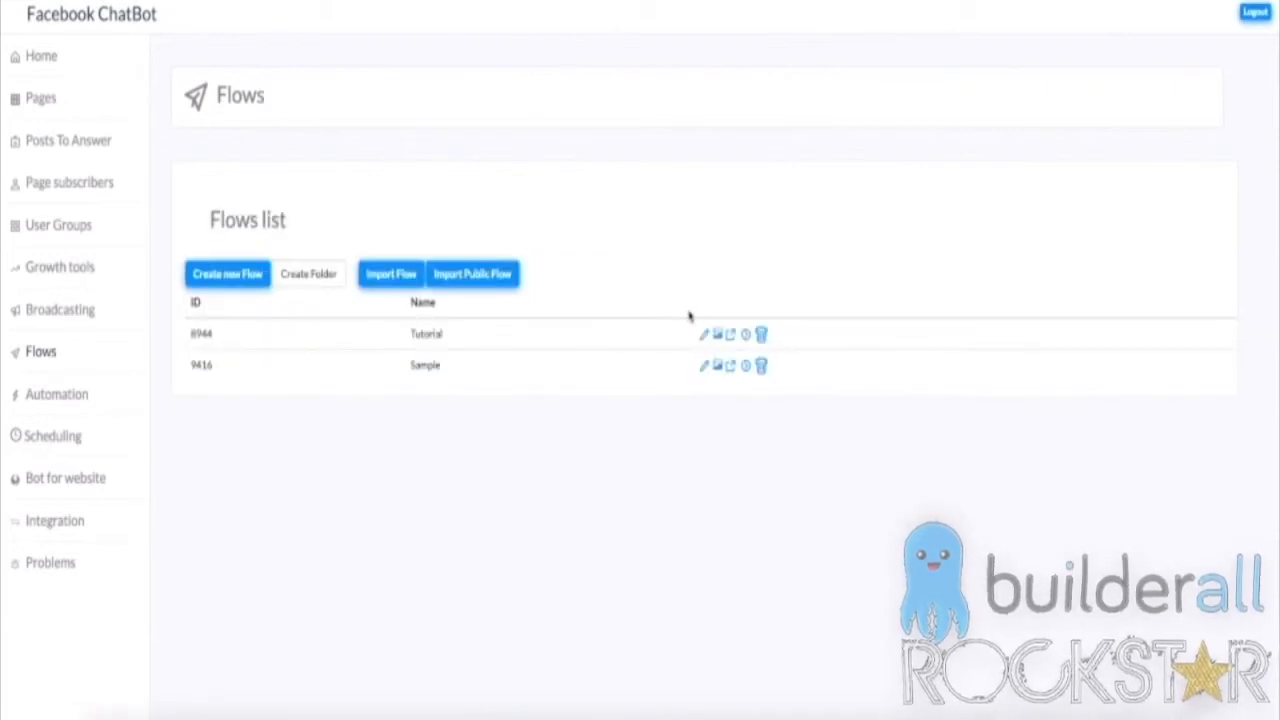
click(746, 367)
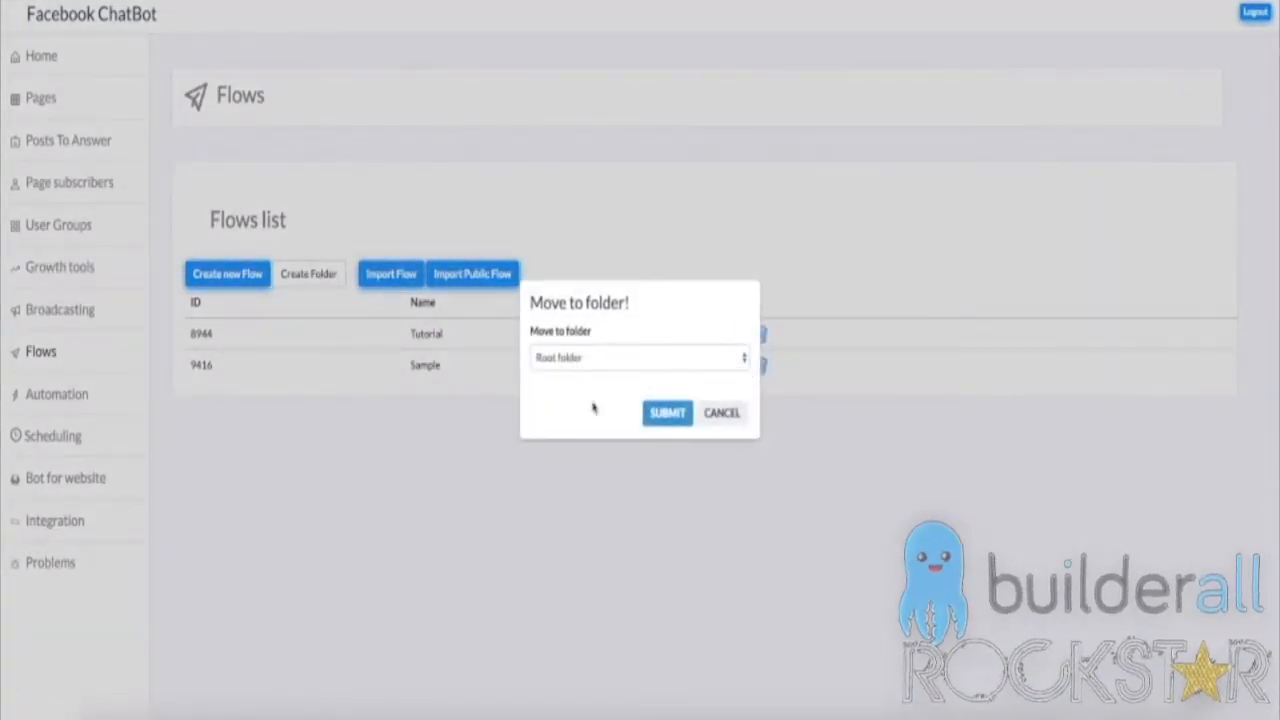
click(722, 412)
click(731, 366)
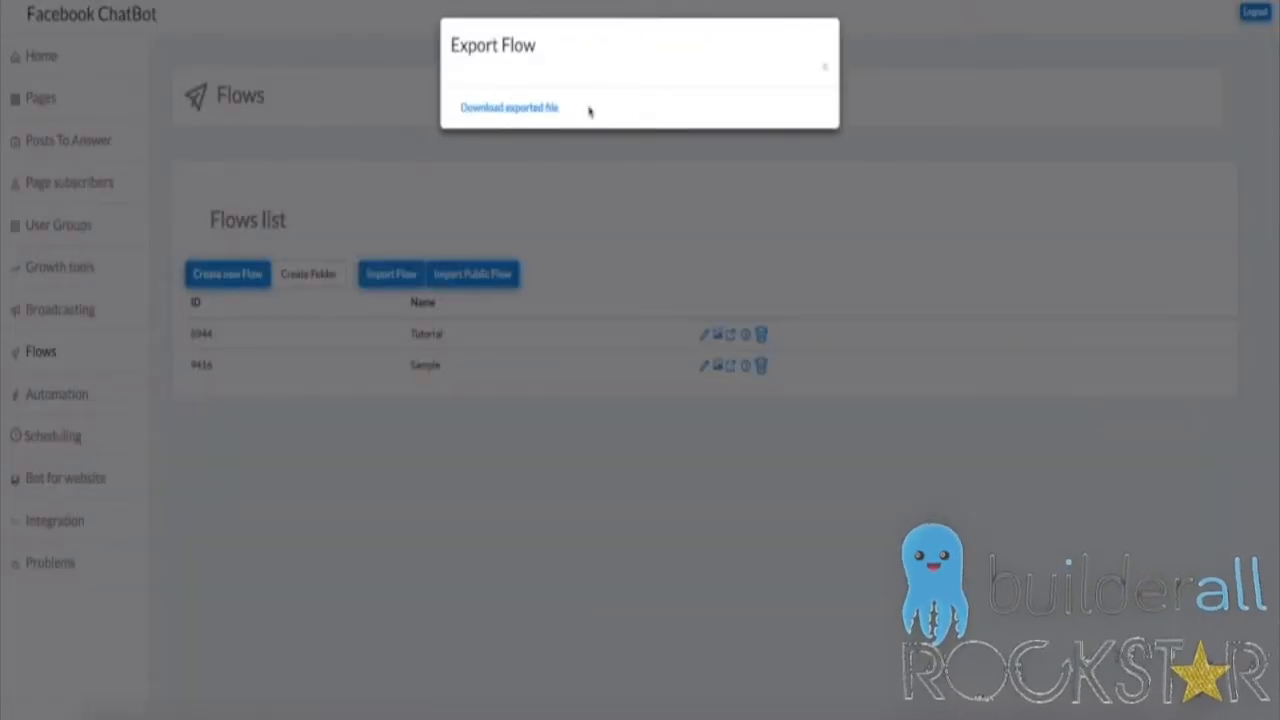
click(825, 66)
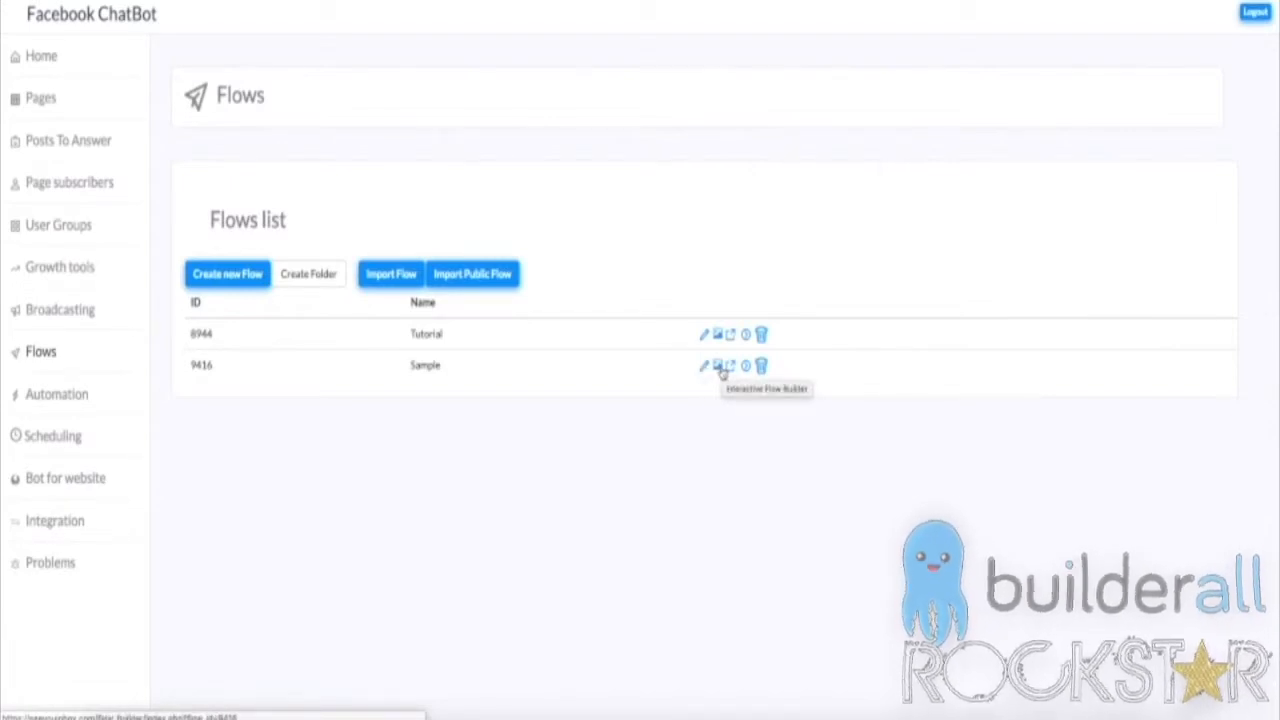
- Open the Sample flow in the Interactive Flow Builder and shift the First step block slightly on the canvas
click(721, 368)
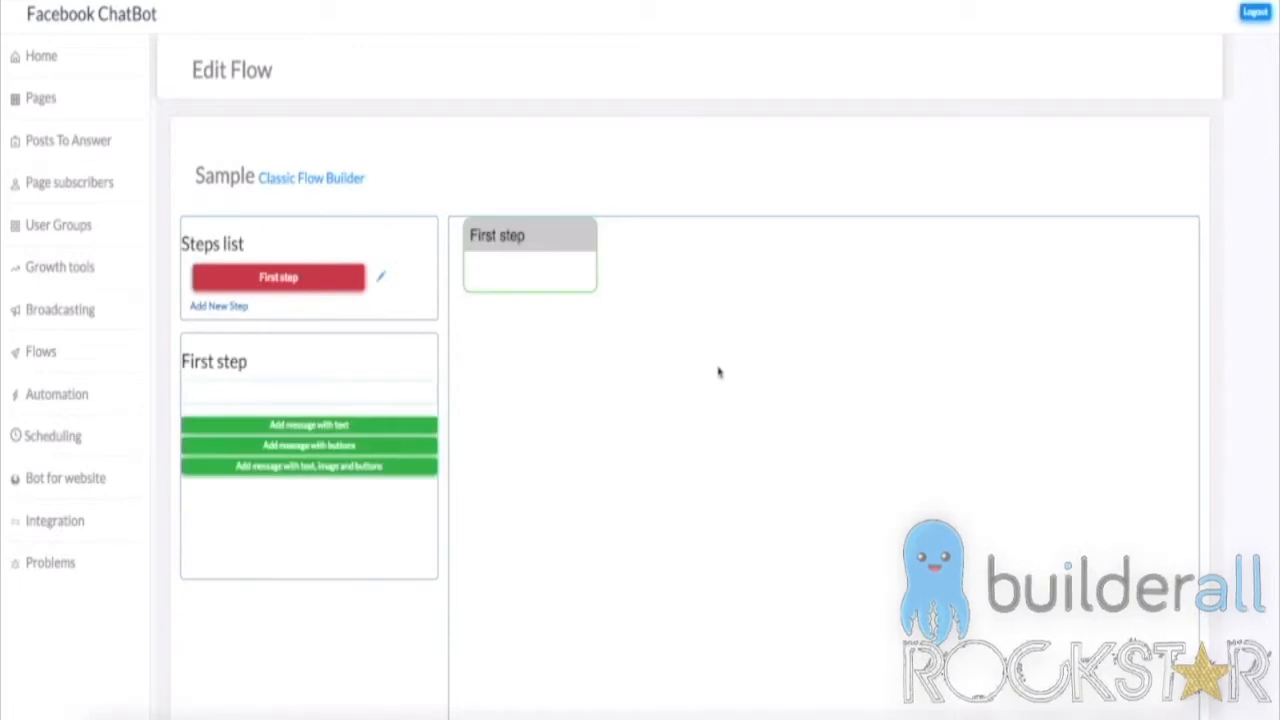
drag(543, 258, 572, 270)
click(298, 286)
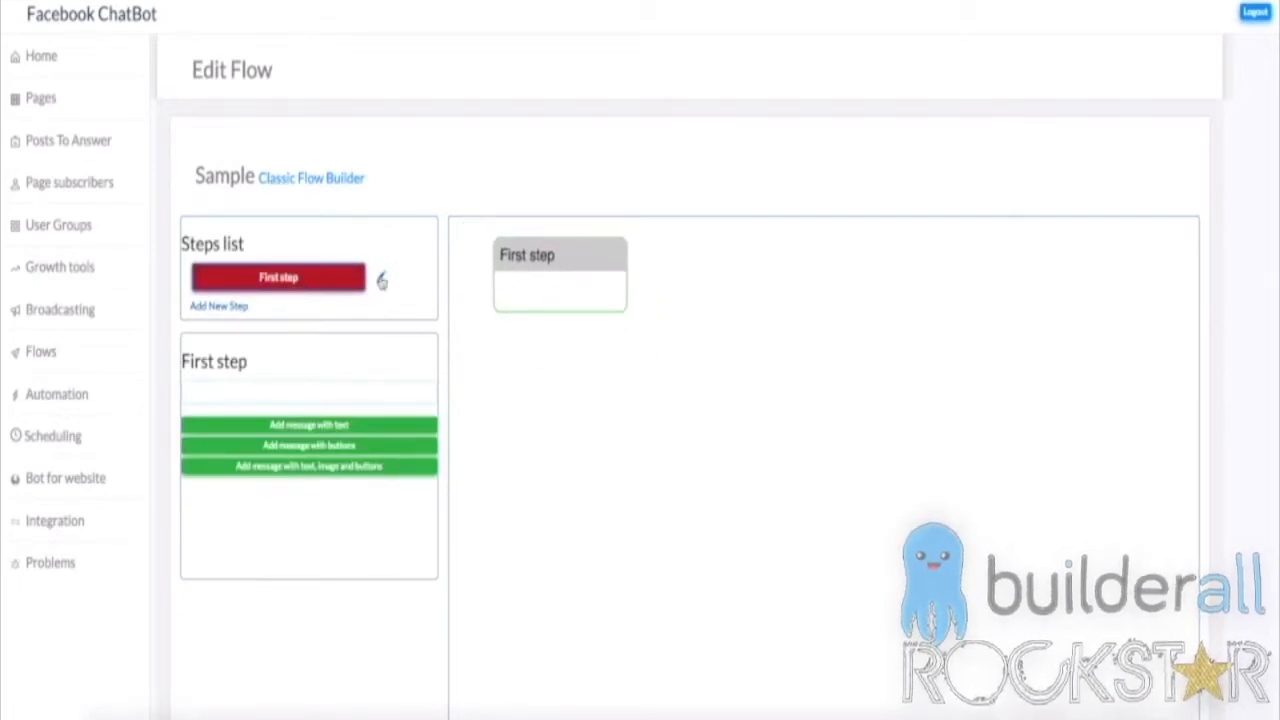
drag(570, 267, 572, 279)
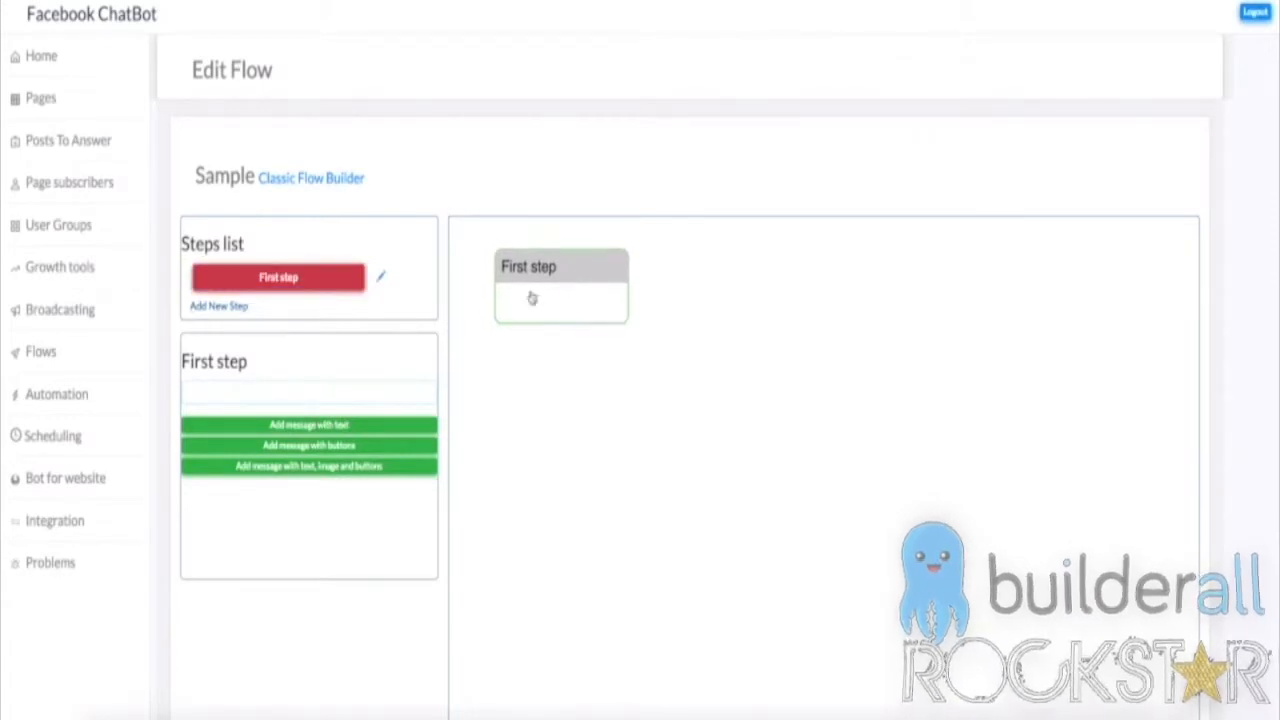
- Add a text message to First step, and add a new step placed just below it on the canvas
click(361, 428)
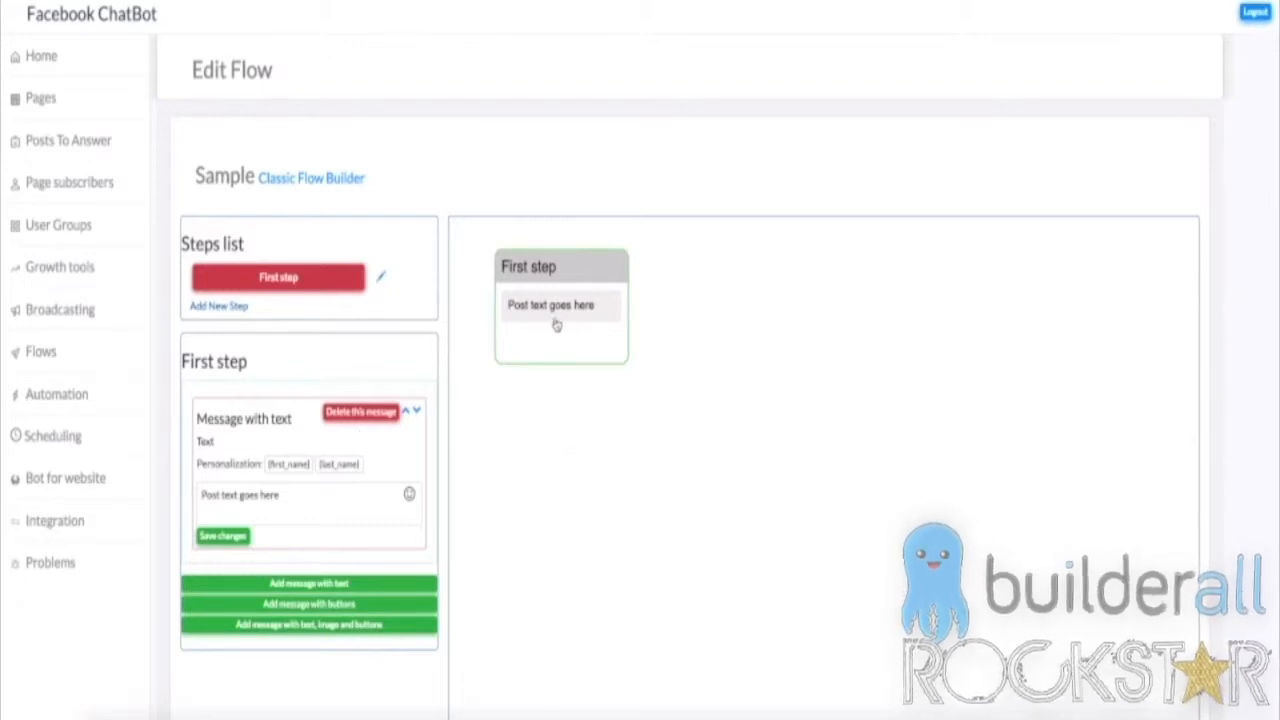
click(238, 310)
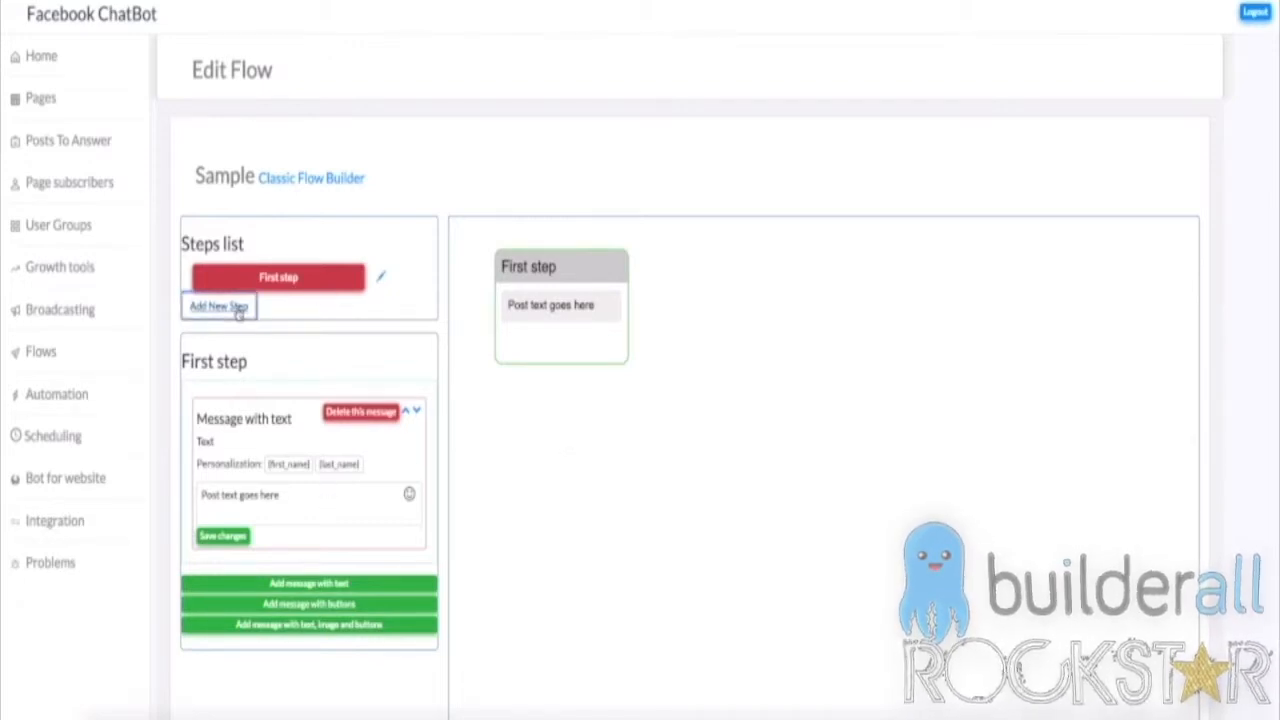
drag(835, 537, 710, 397)
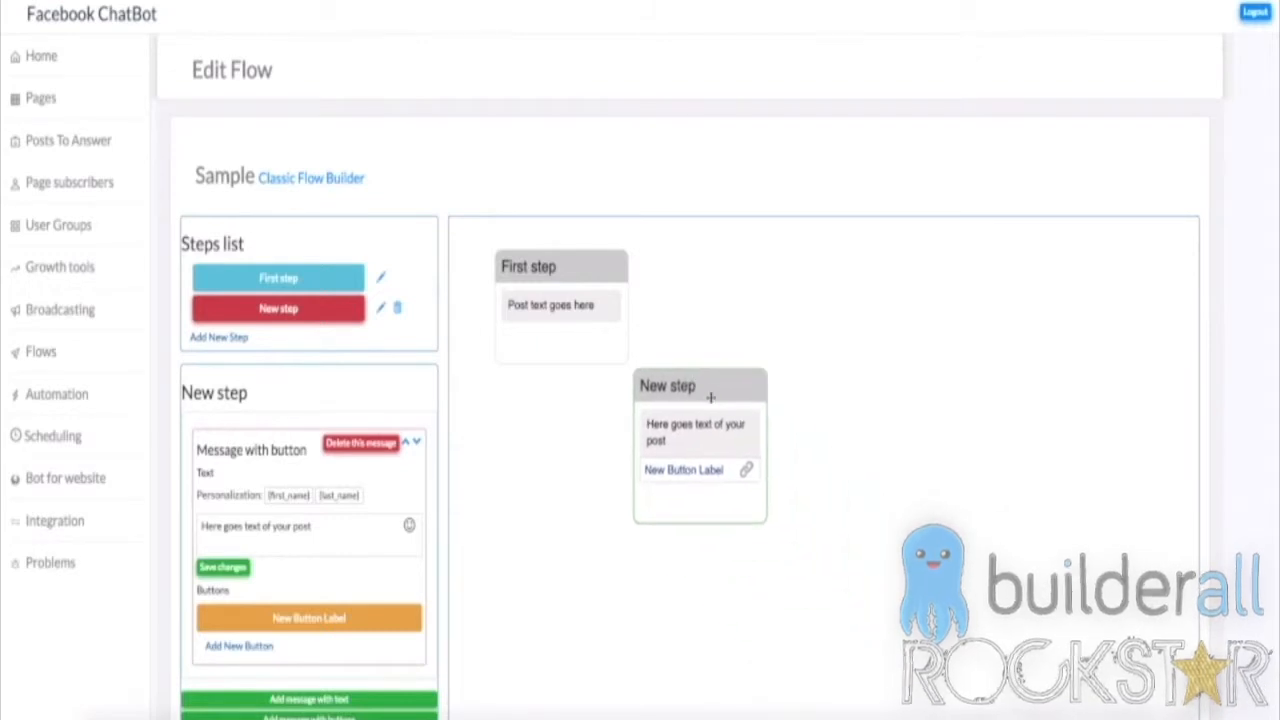
- Rename the new step to Second and reposition its block beneath First step
click(381, 308)
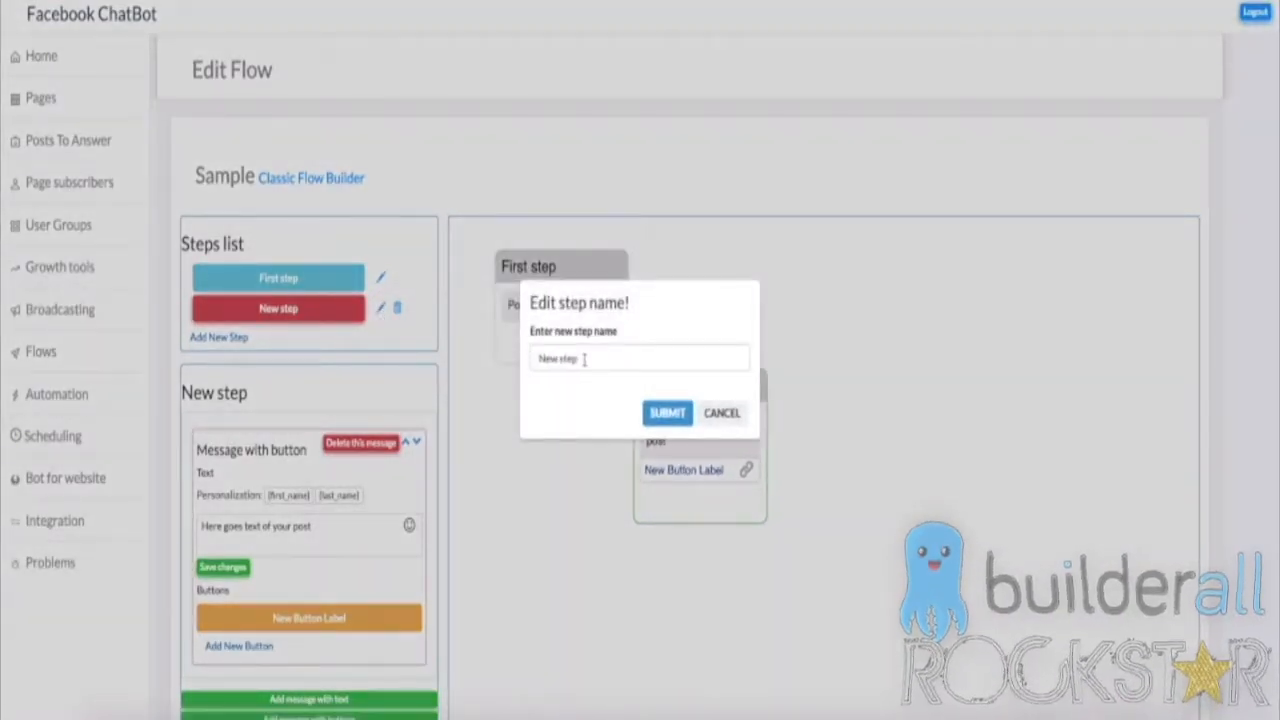
drag(584, 360, 466, 352)
text(Seco)
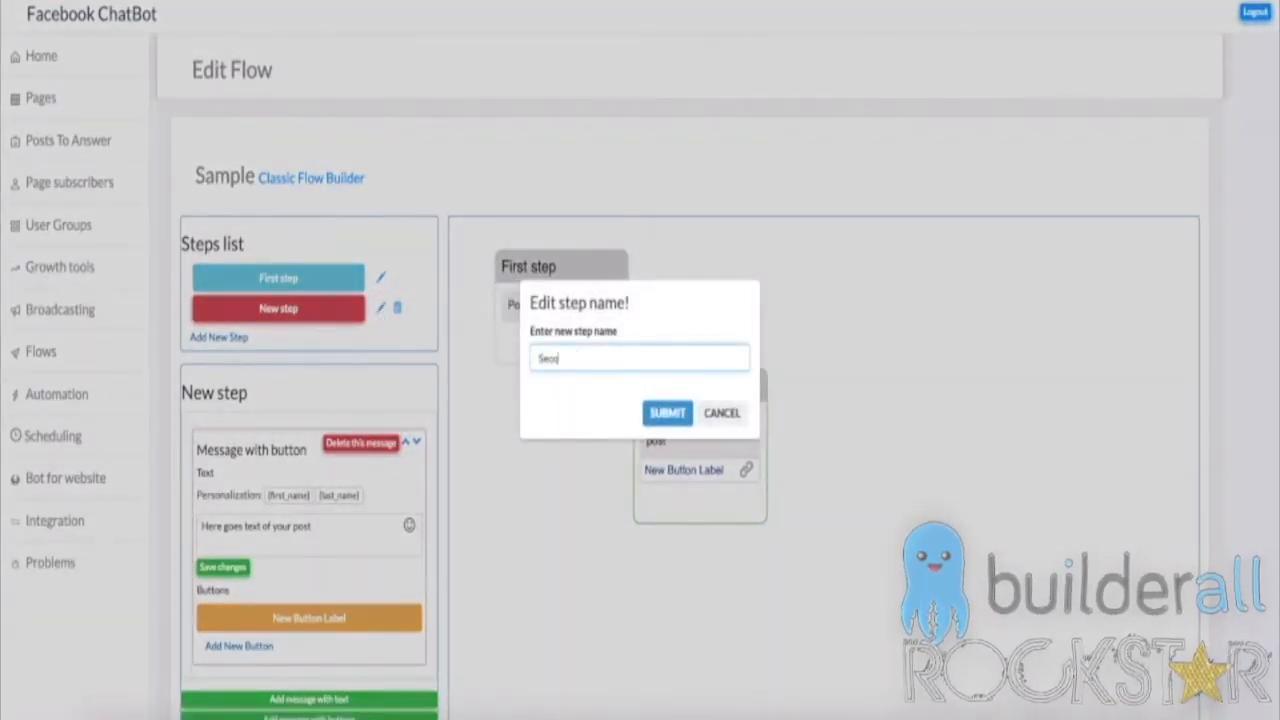
text(nd)
click(666, 412)
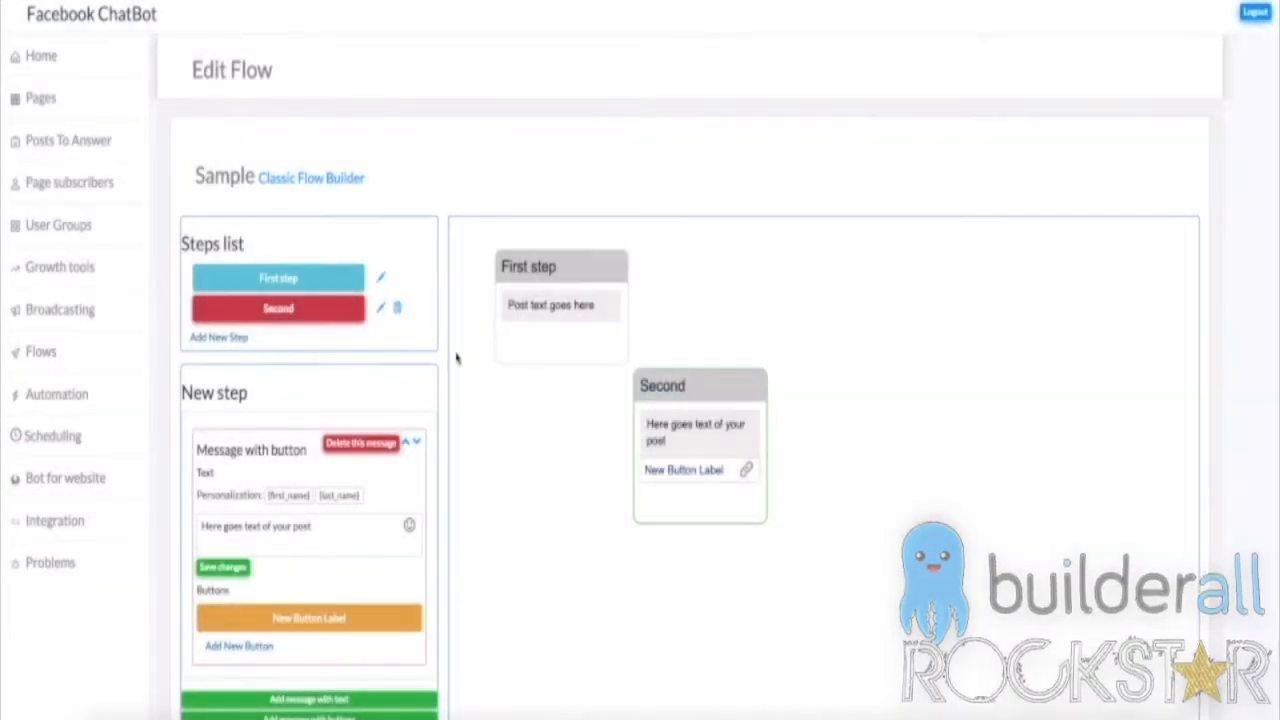
drag(701, 388, 609, 426)
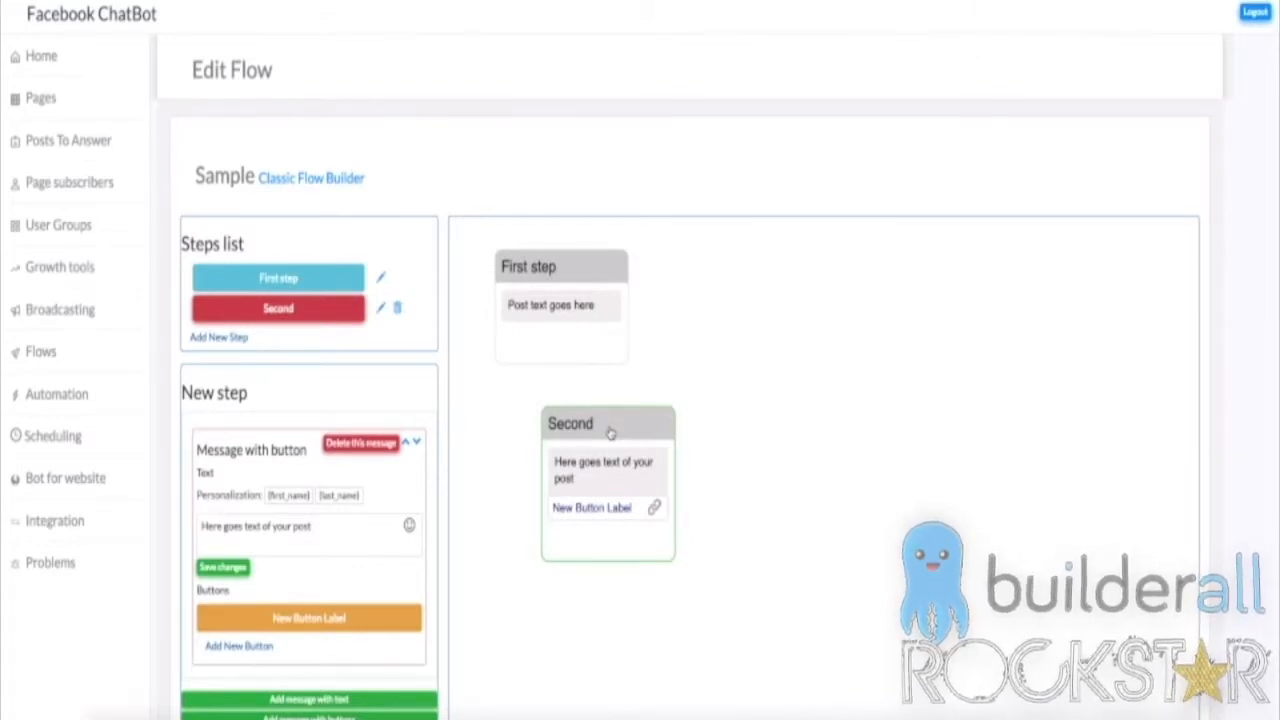
drag(610, 432, 622, 414)
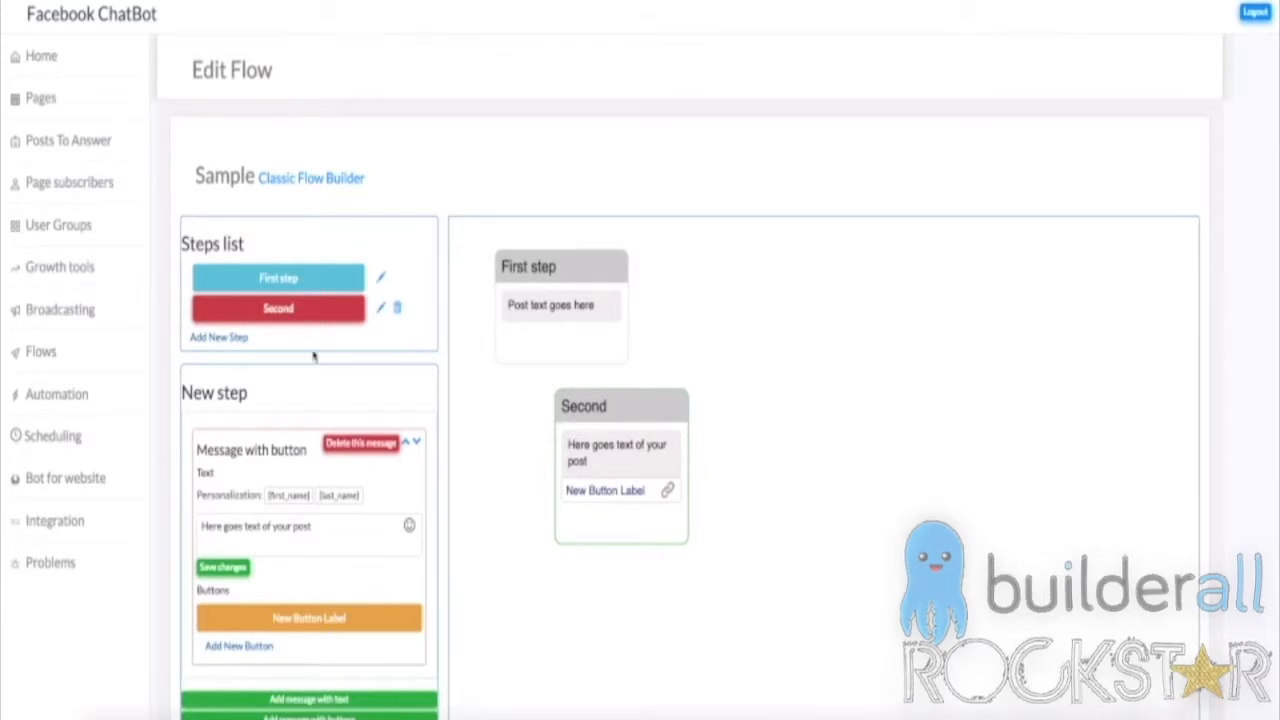
- Create a growth tool named Tutorial with the Bar type for the preselected page, reviewing the other tool types
click(93, 279)
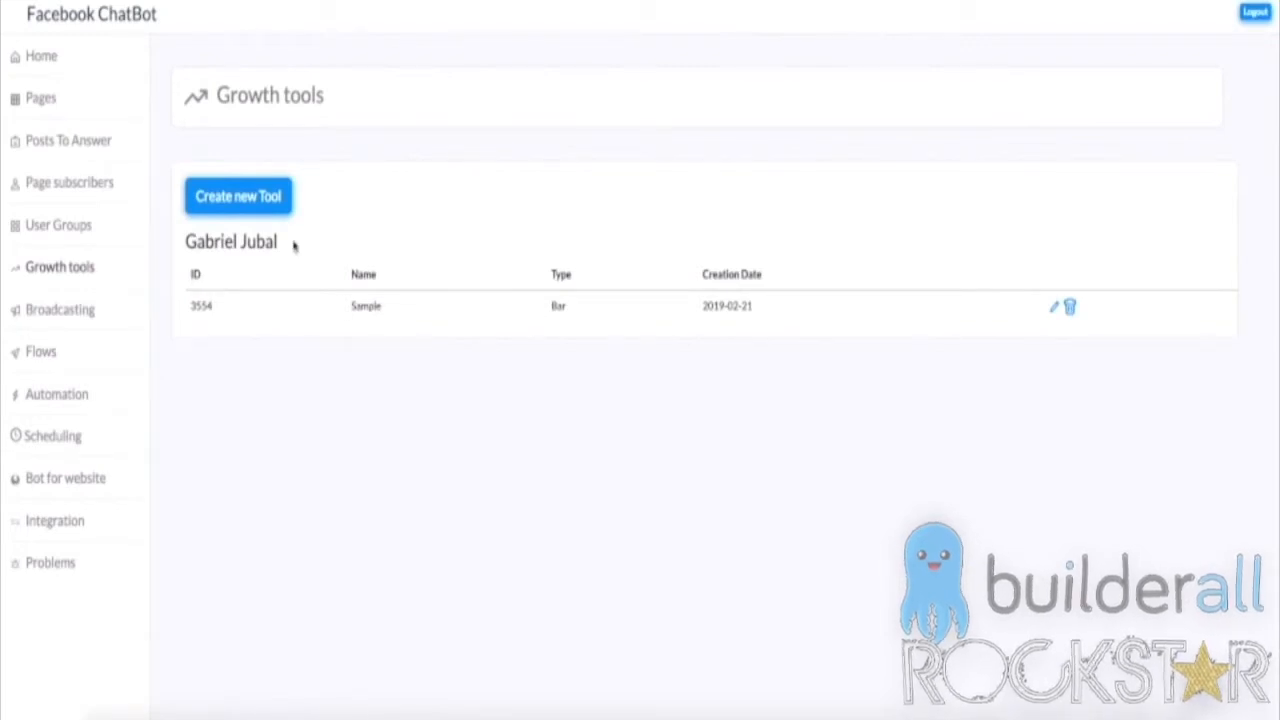
click(228, 198)
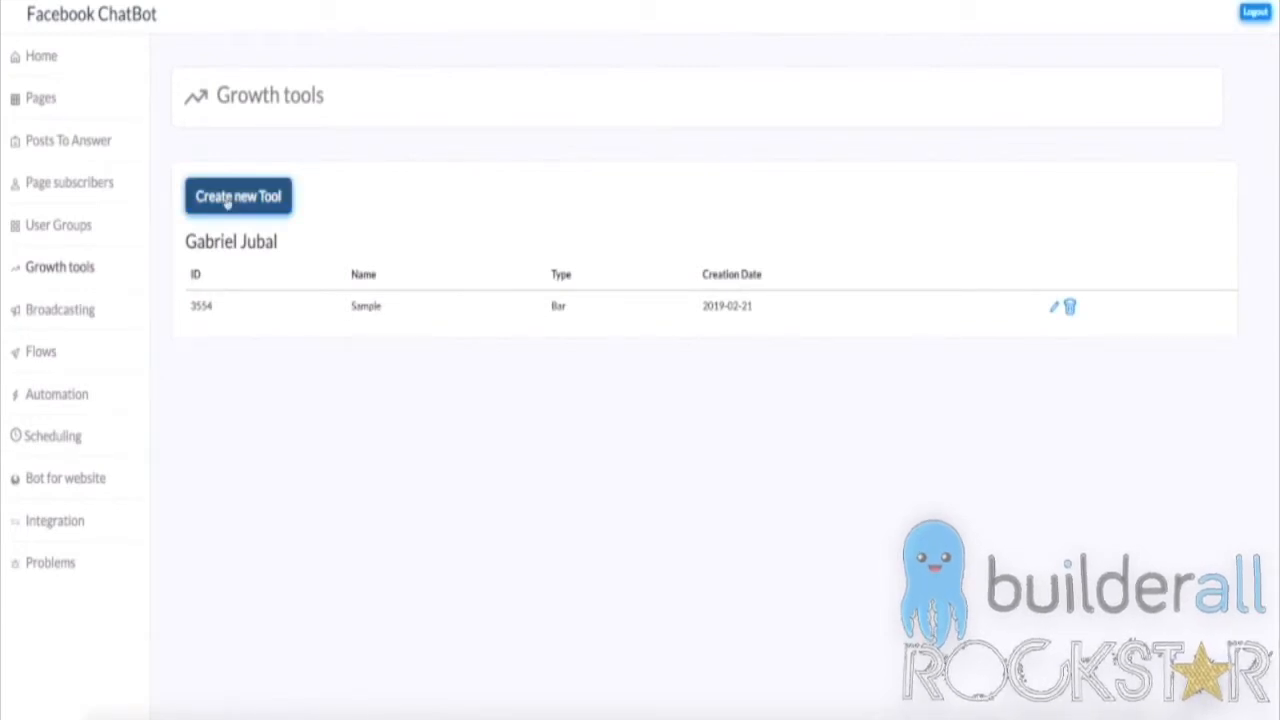
click(286, 207)
click(608, 312)
text(Te)
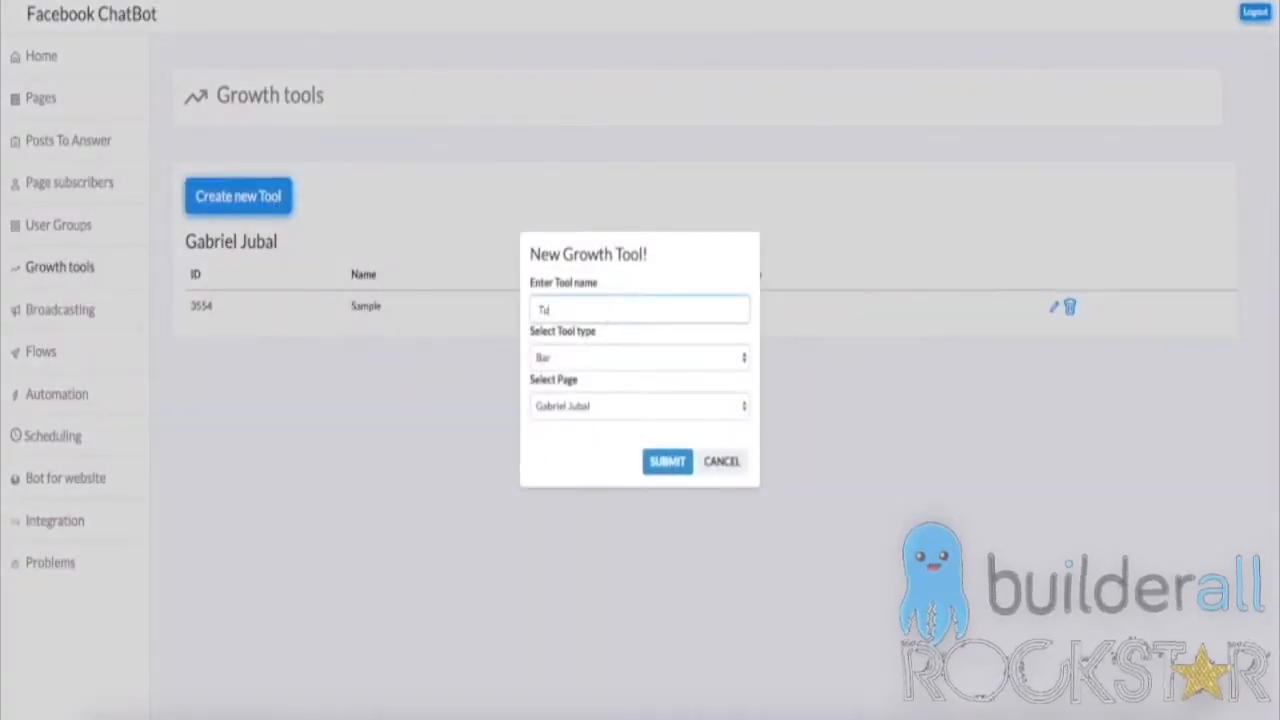
click(642, 358)
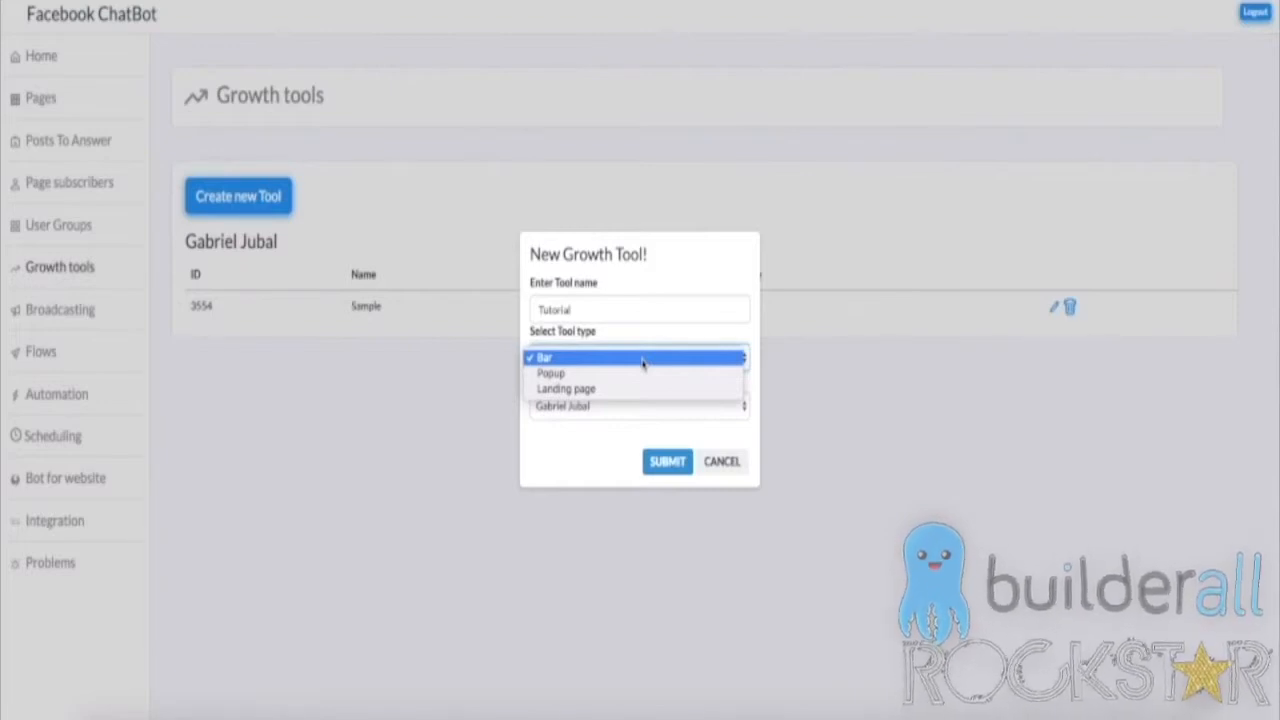
click(640, 357)
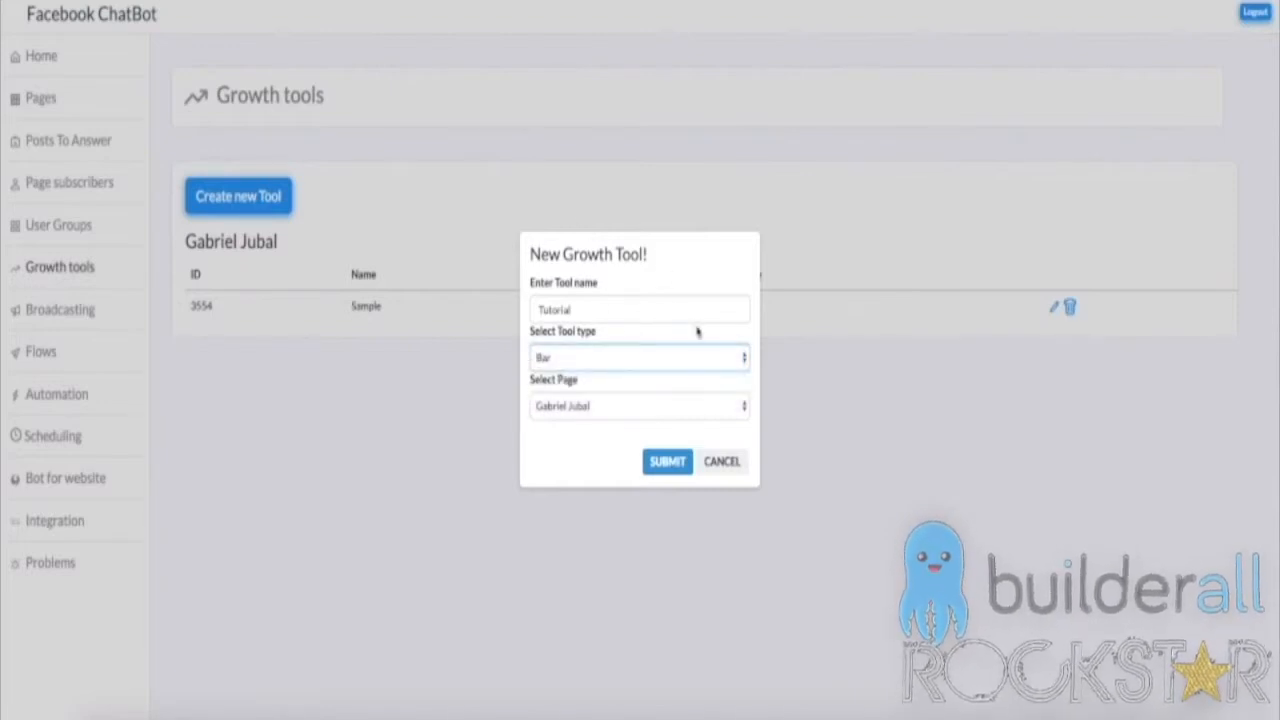
click(630, 364)
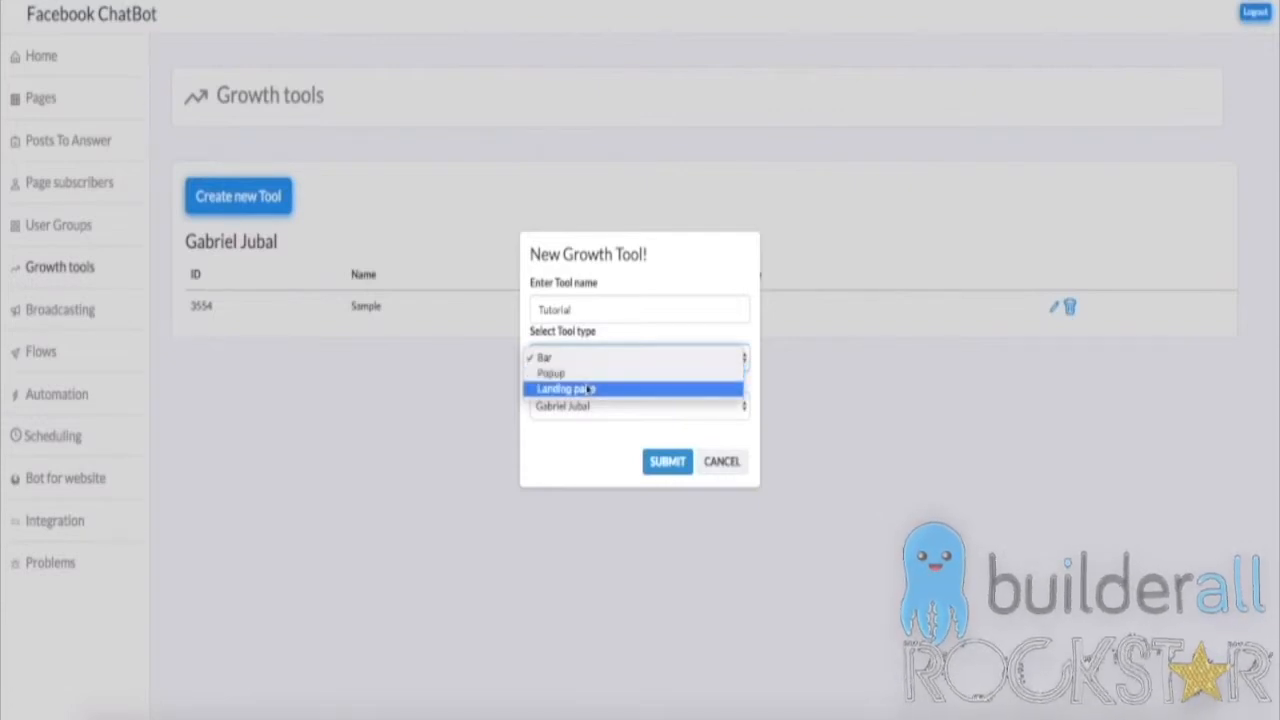
click(574, 359)
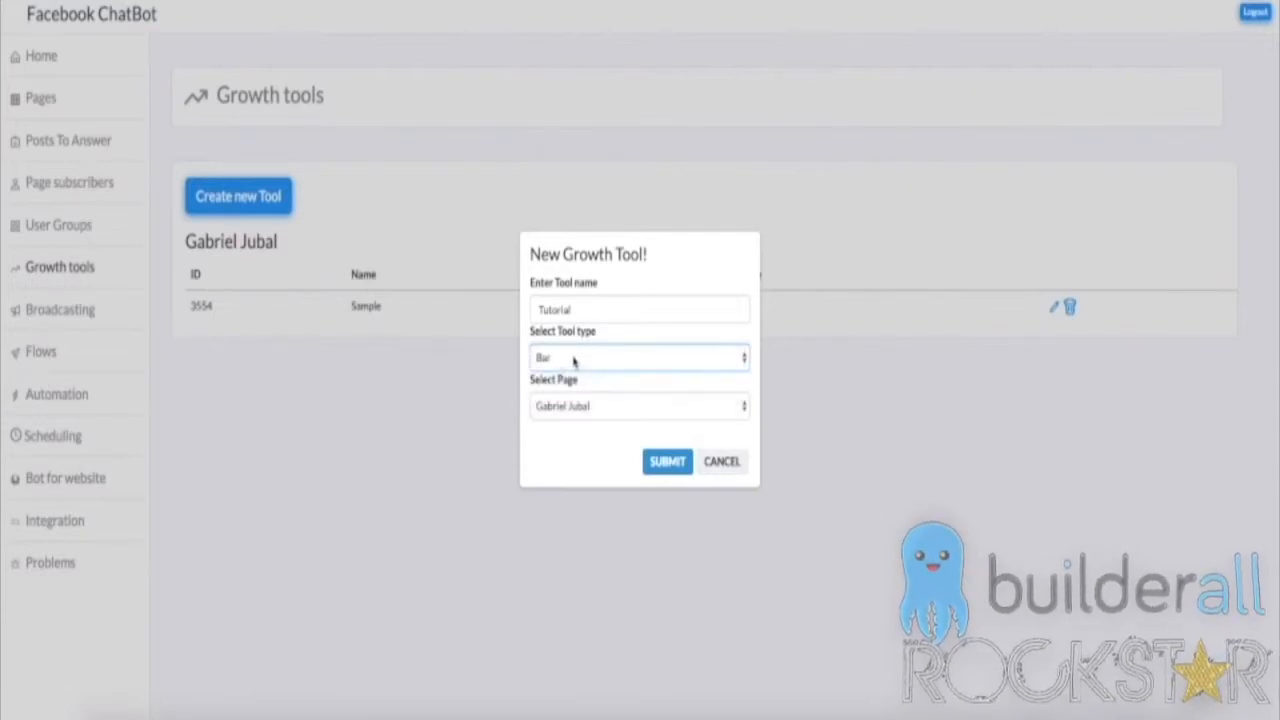
click(660, 461)
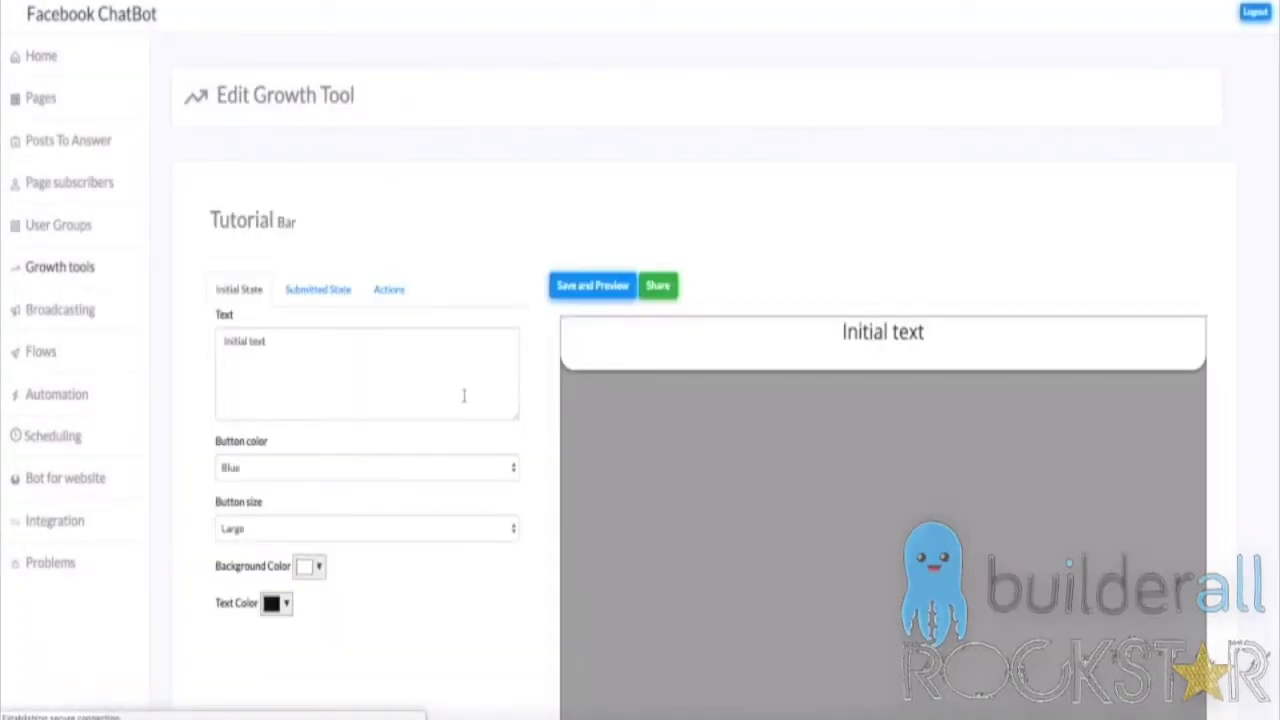
- Change the Tutorial bar's initial state text to "This is a video", and save and preview it
scroll(463, 396, down, 2)
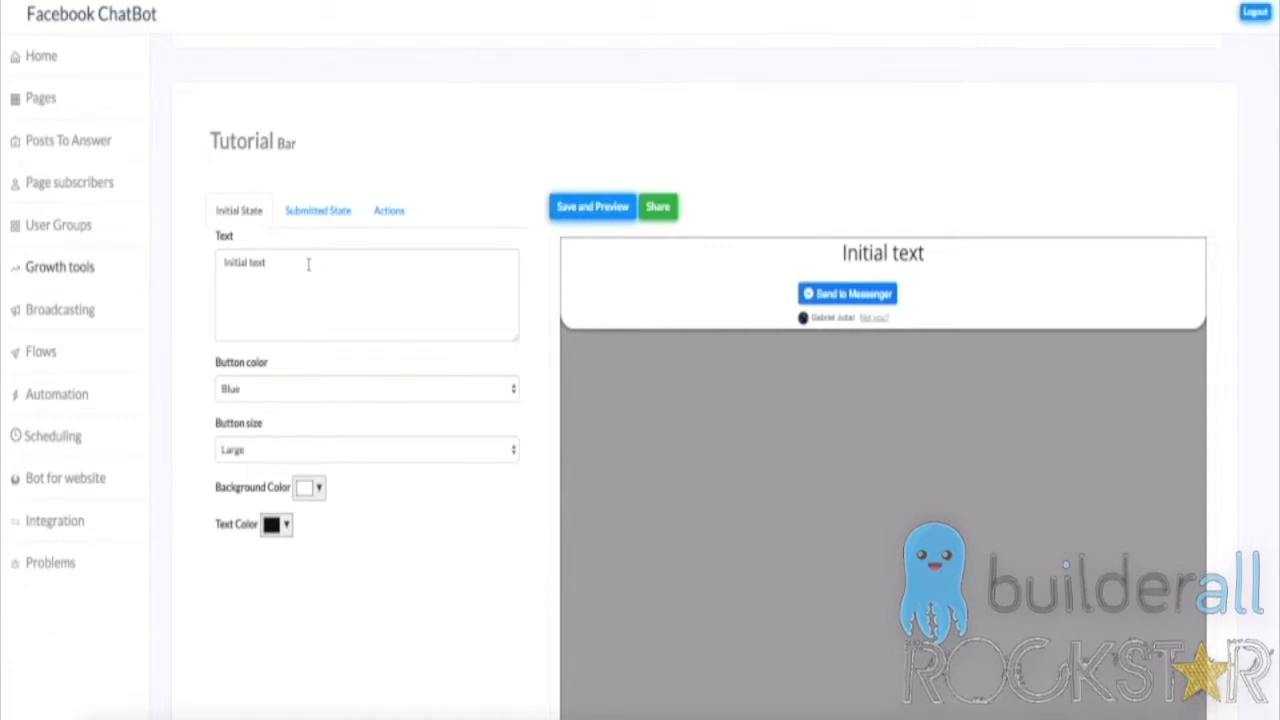
drag(308, 264, 162, 257)
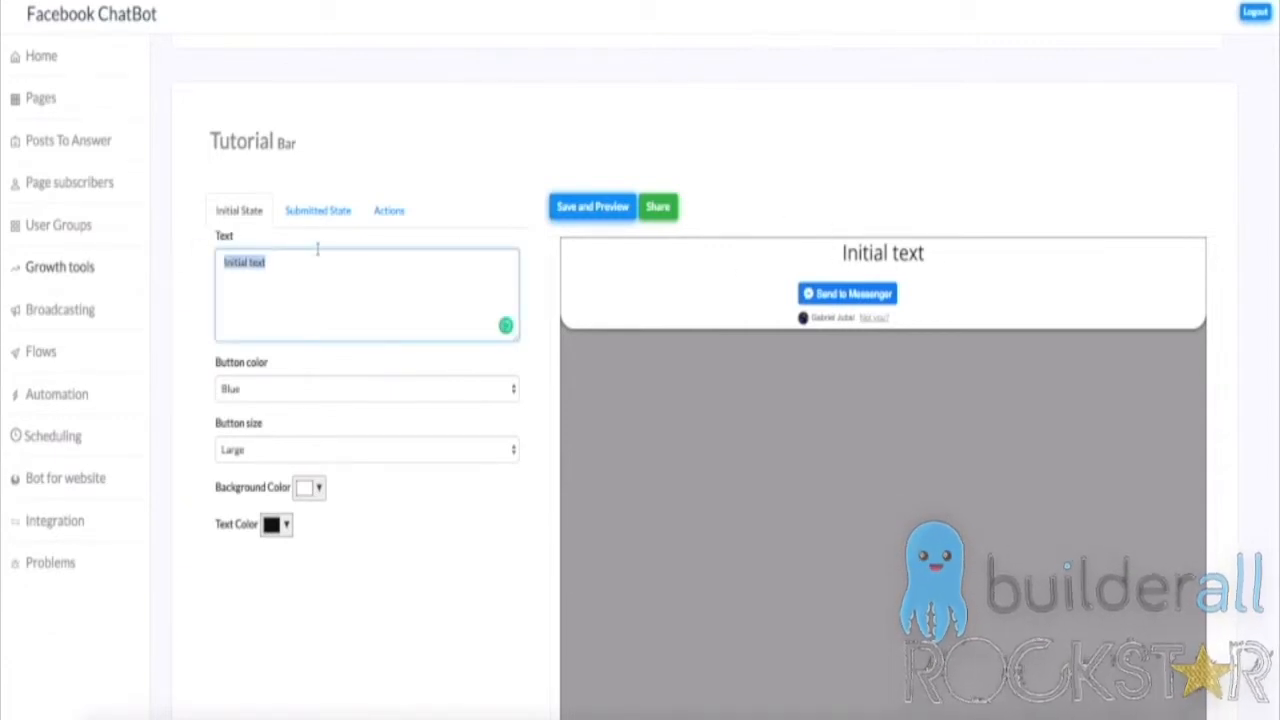
text(This is a video)
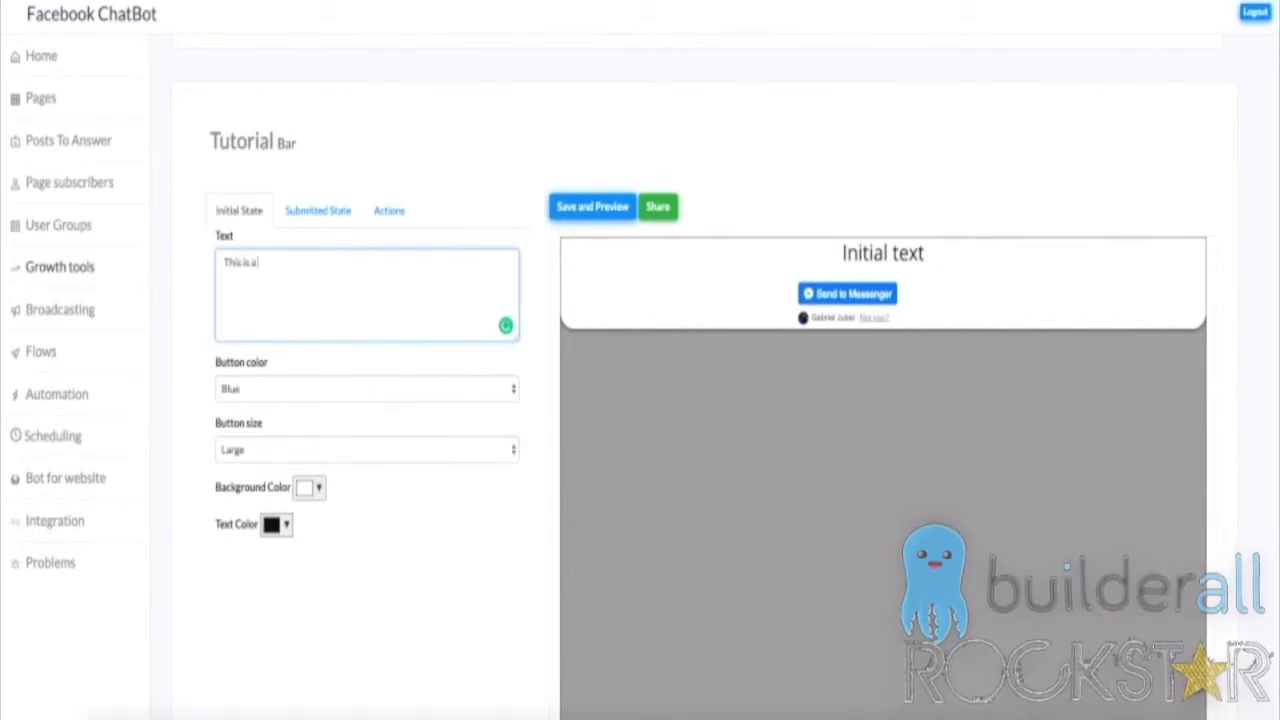
click(596, 207)
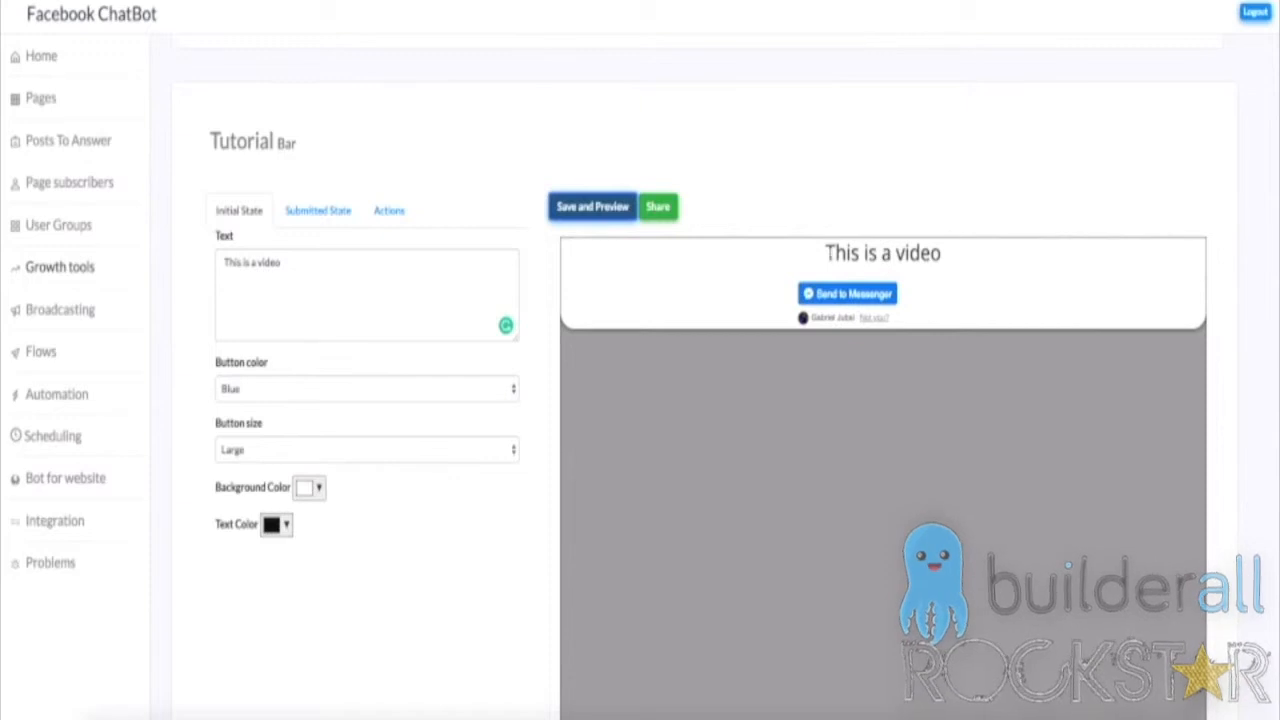
- Set the bar's button color to White, save and preview it, and check the button size choices, keeping Large
click(320, 389)
click(317, 406)
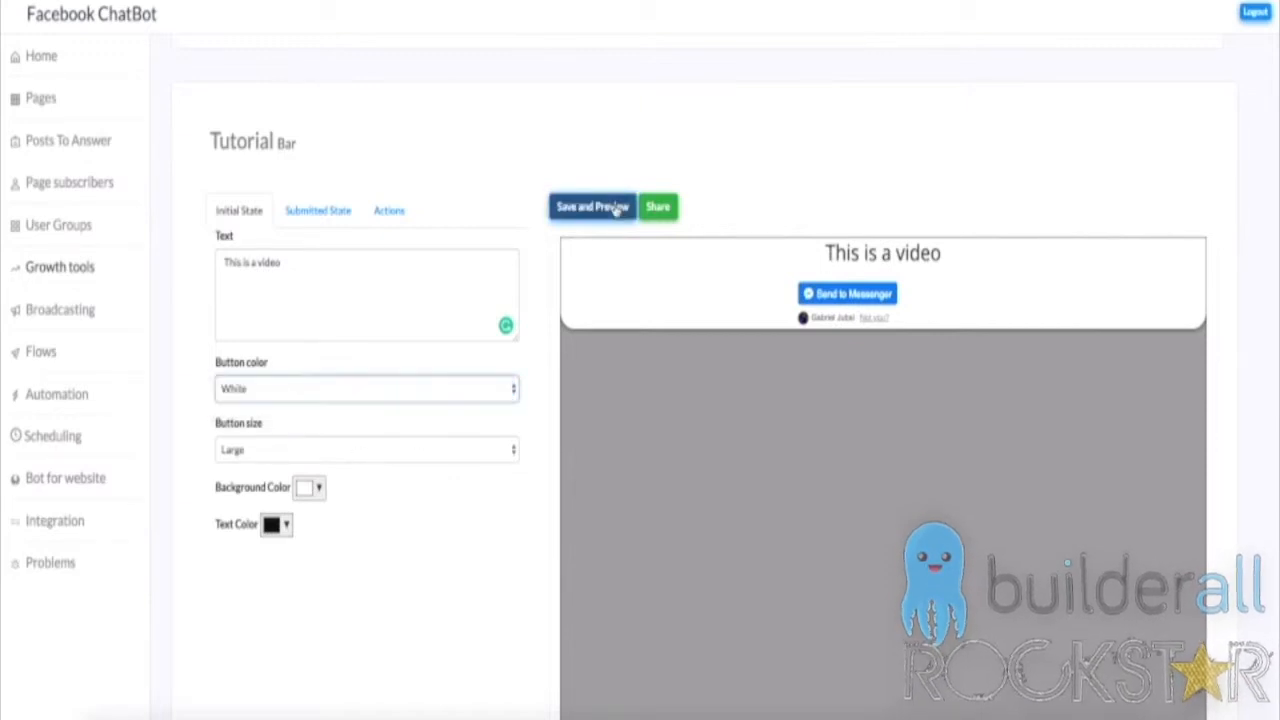
click(612, 208)
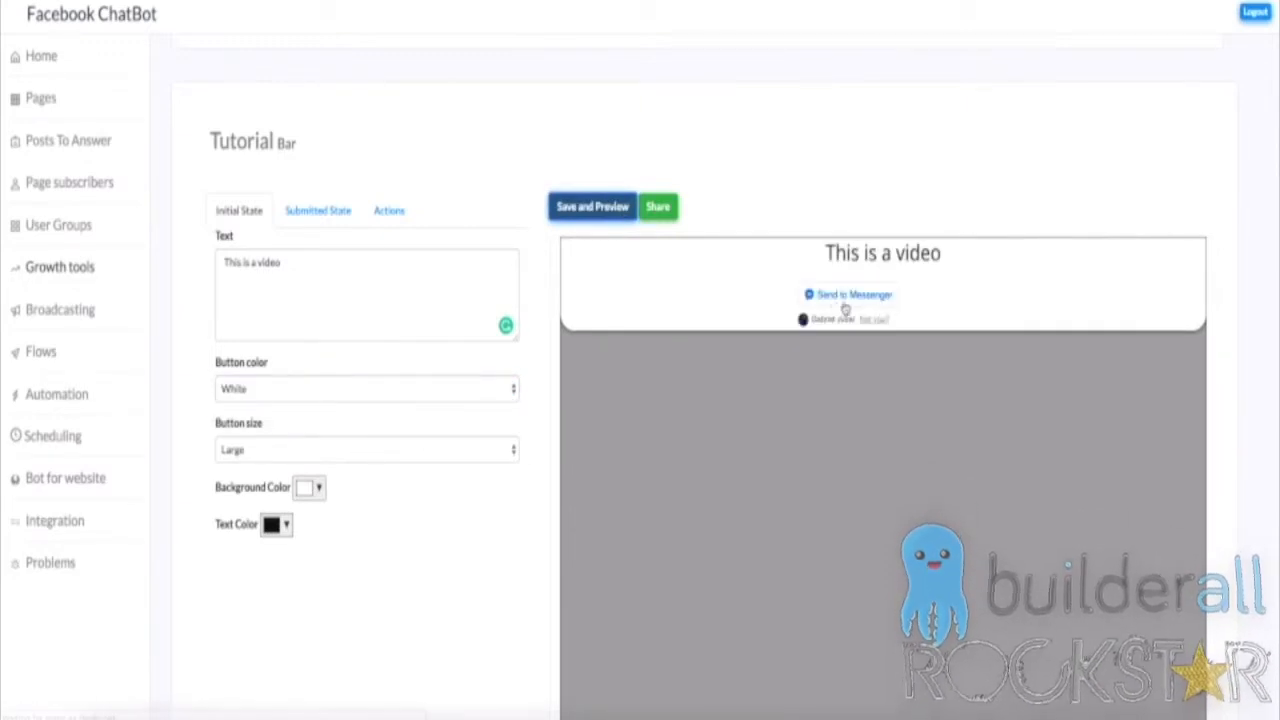
click(308, 457)
click(307, 457)
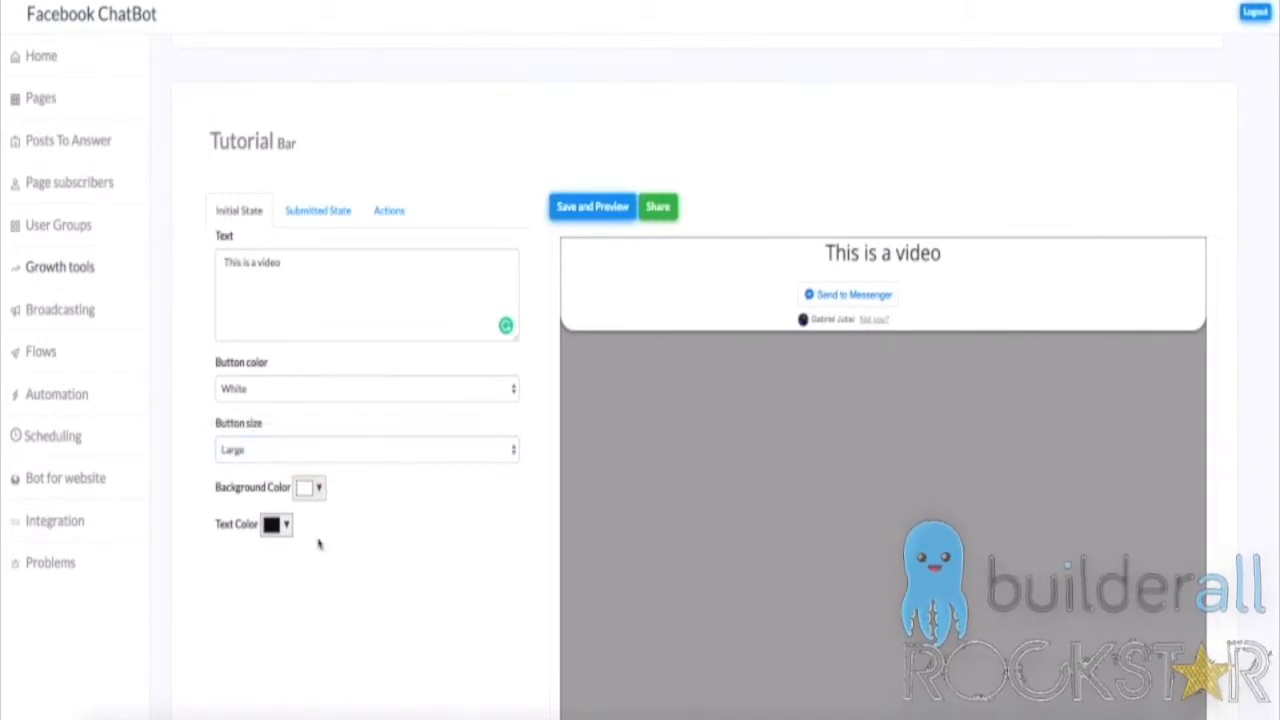
- Review the bar's submitted state settings, including the action after submit choices, the thank-you text and the button label
click(315, 215)
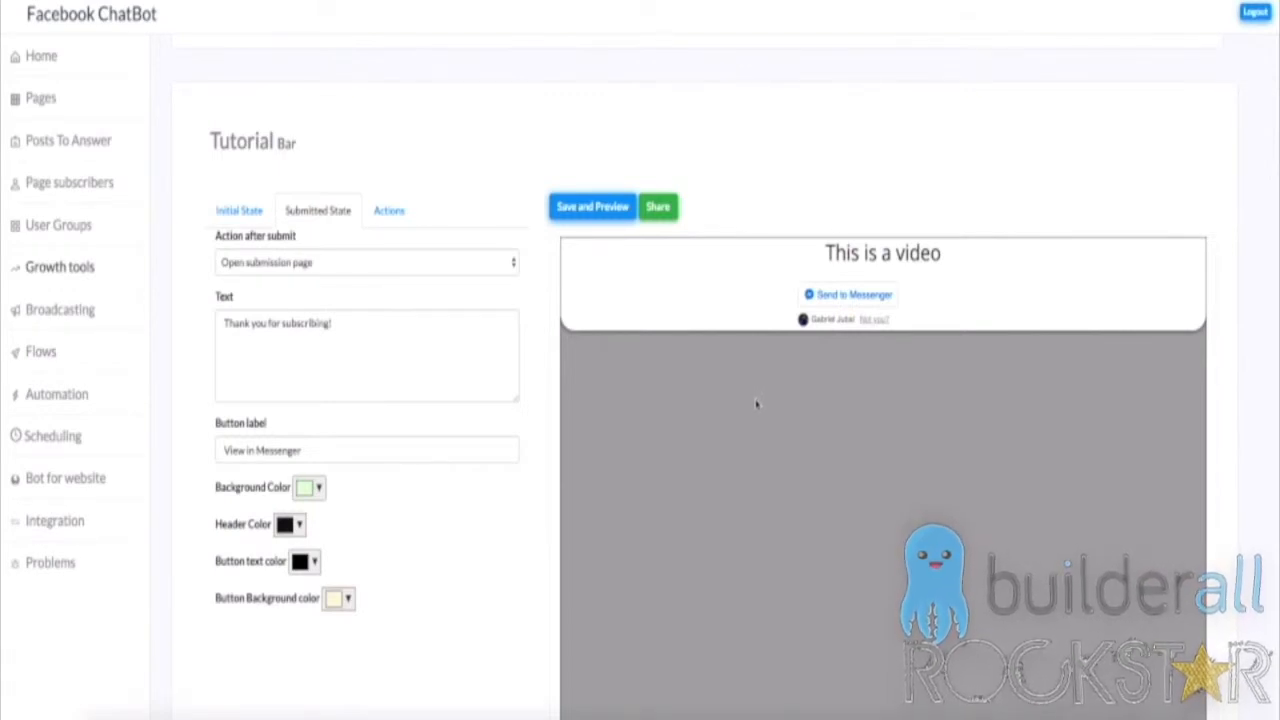
click(370, 265)
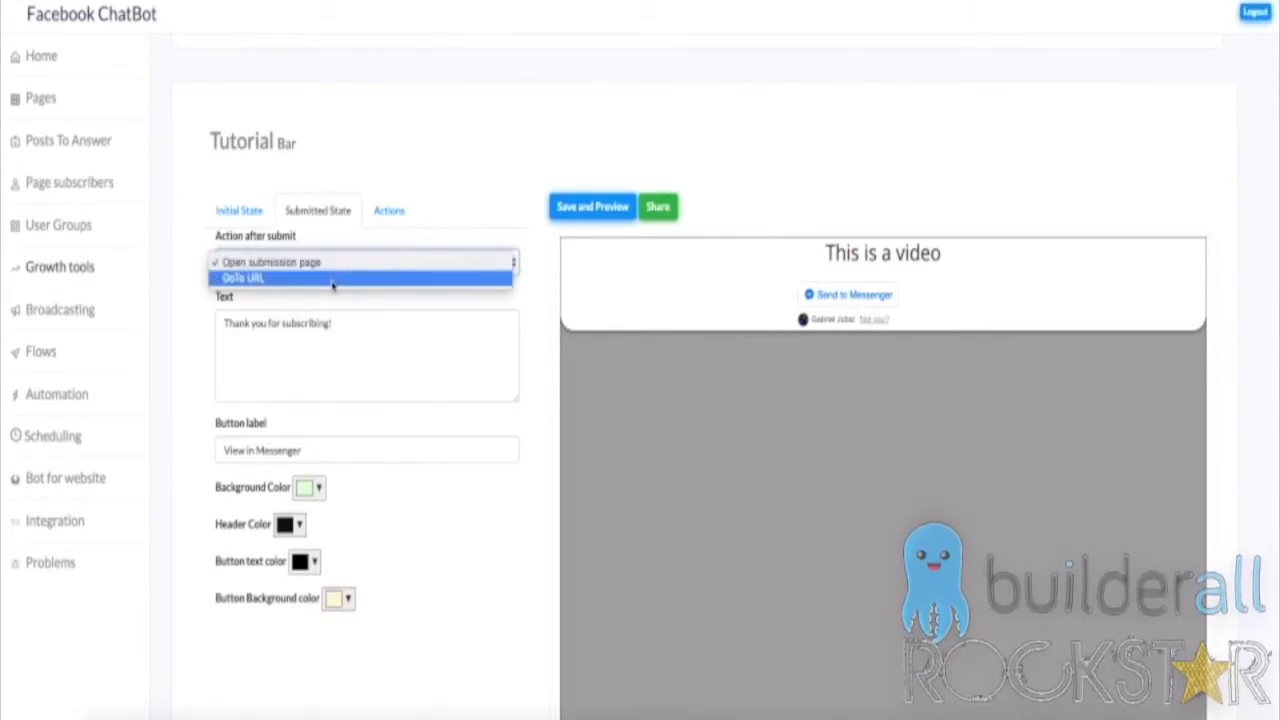
click(474, 165)
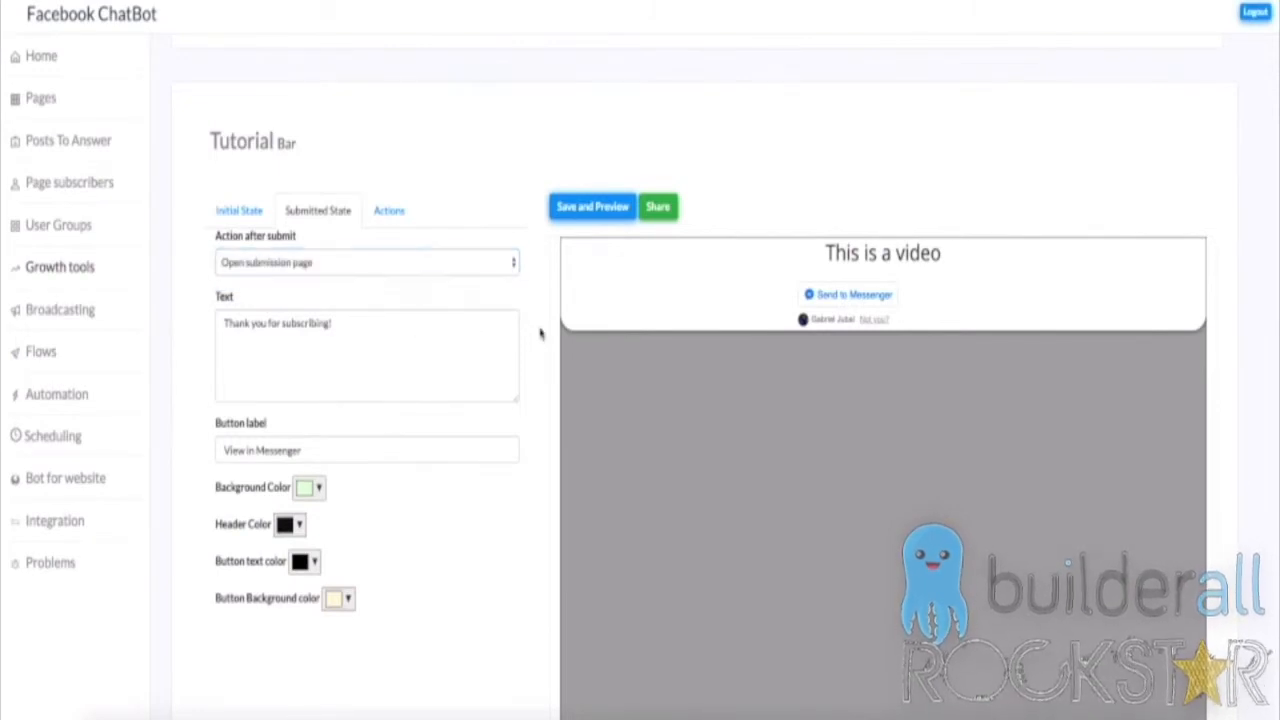
drag(222, 323, 344, 368)
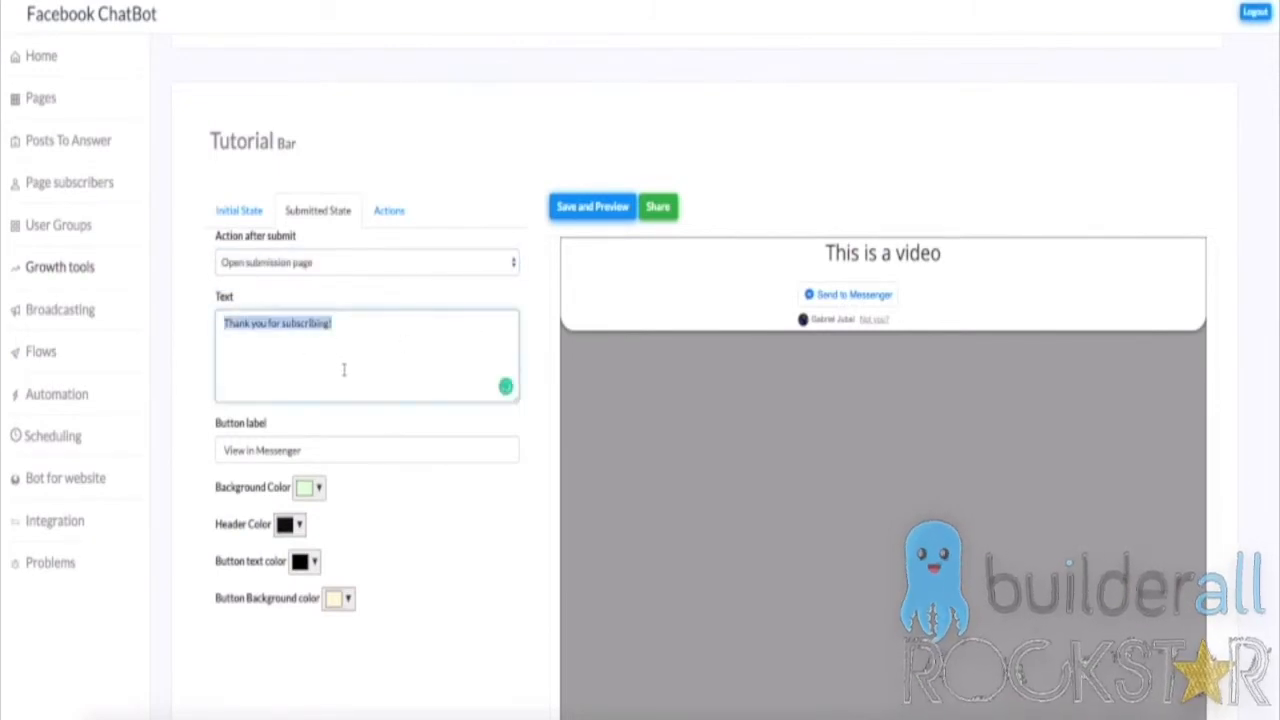
click(361, 450)
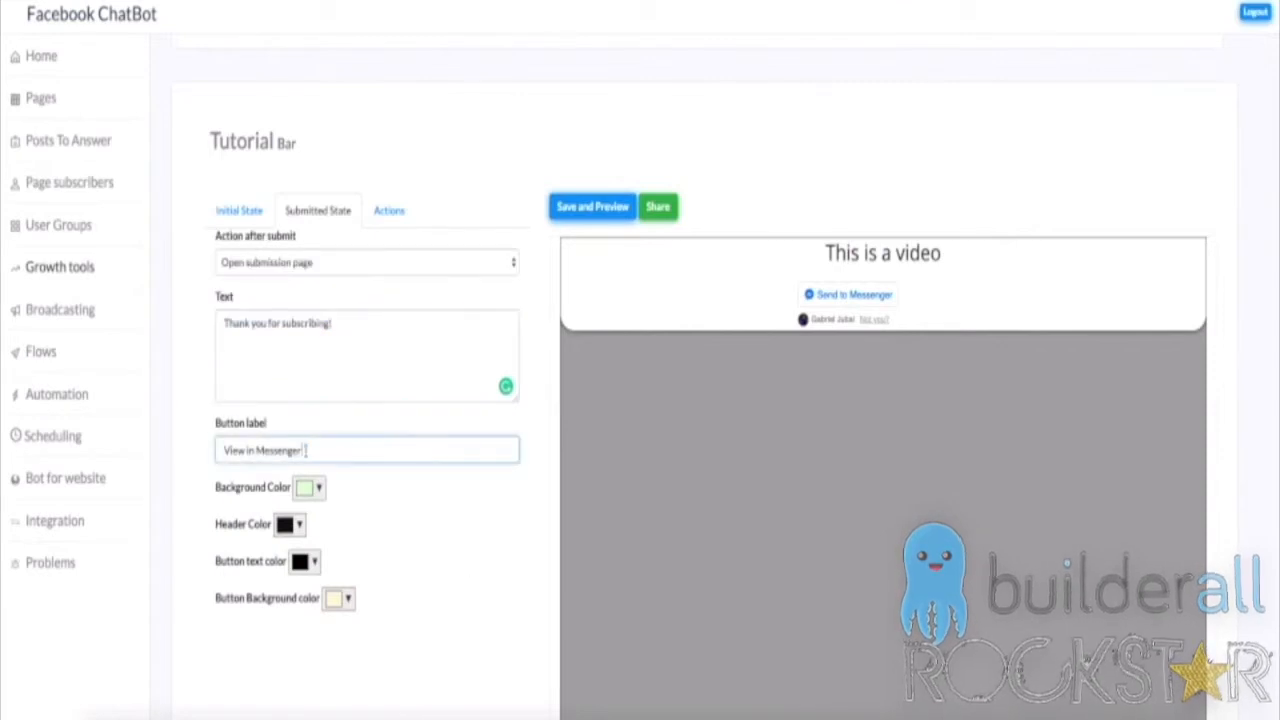
click(491, 542)
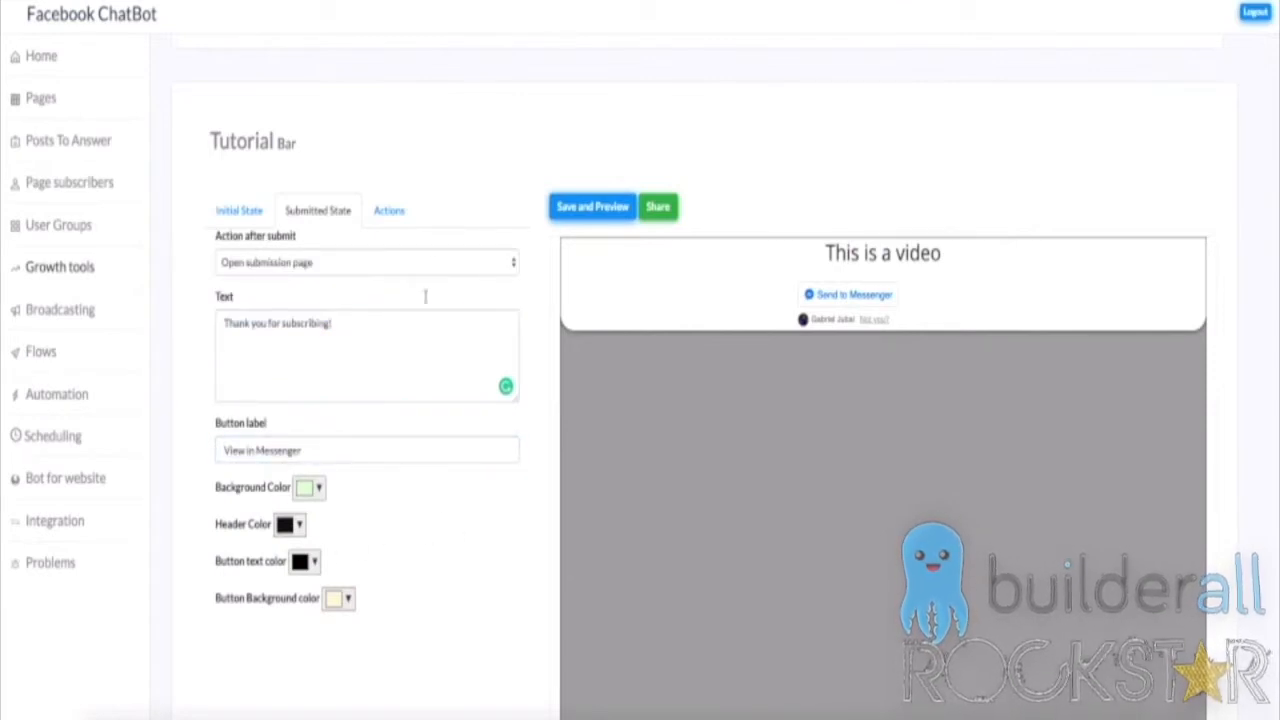
- In the bar's actions, try adding subscribers to the Early subscribers group, and reset the group to None
click(392, 219)
click(312, 272)
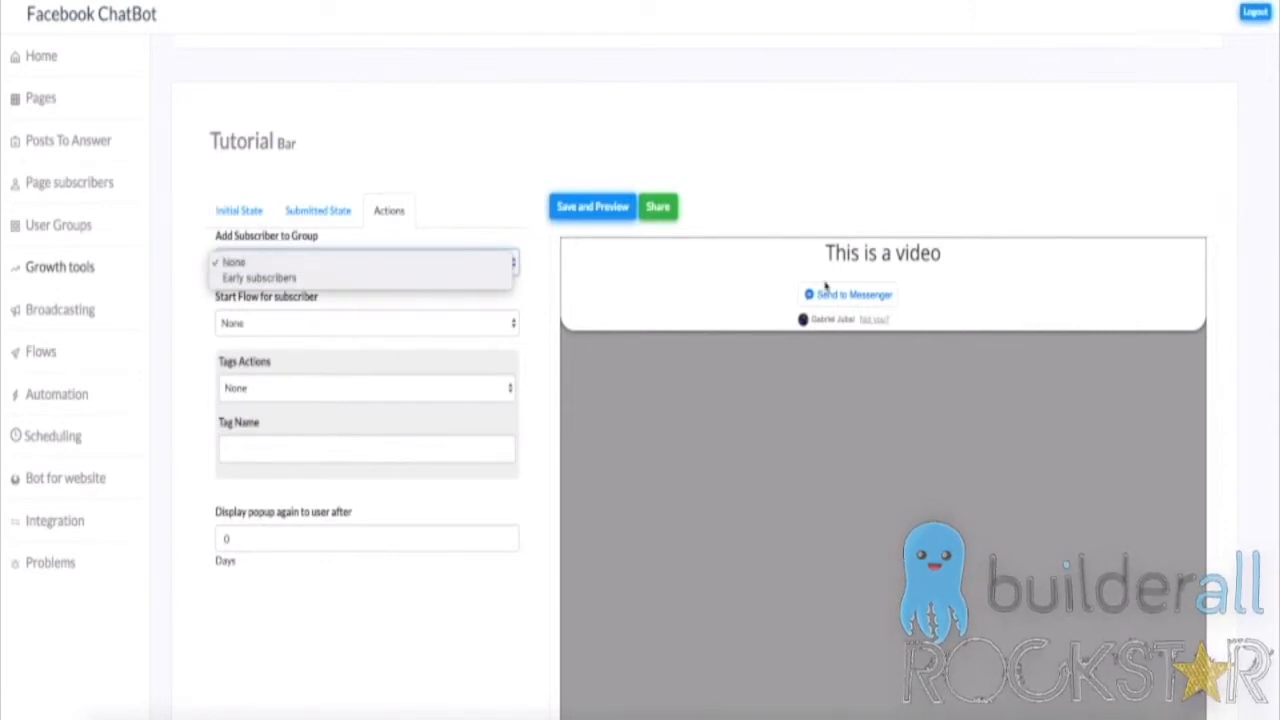
click(340, 248)
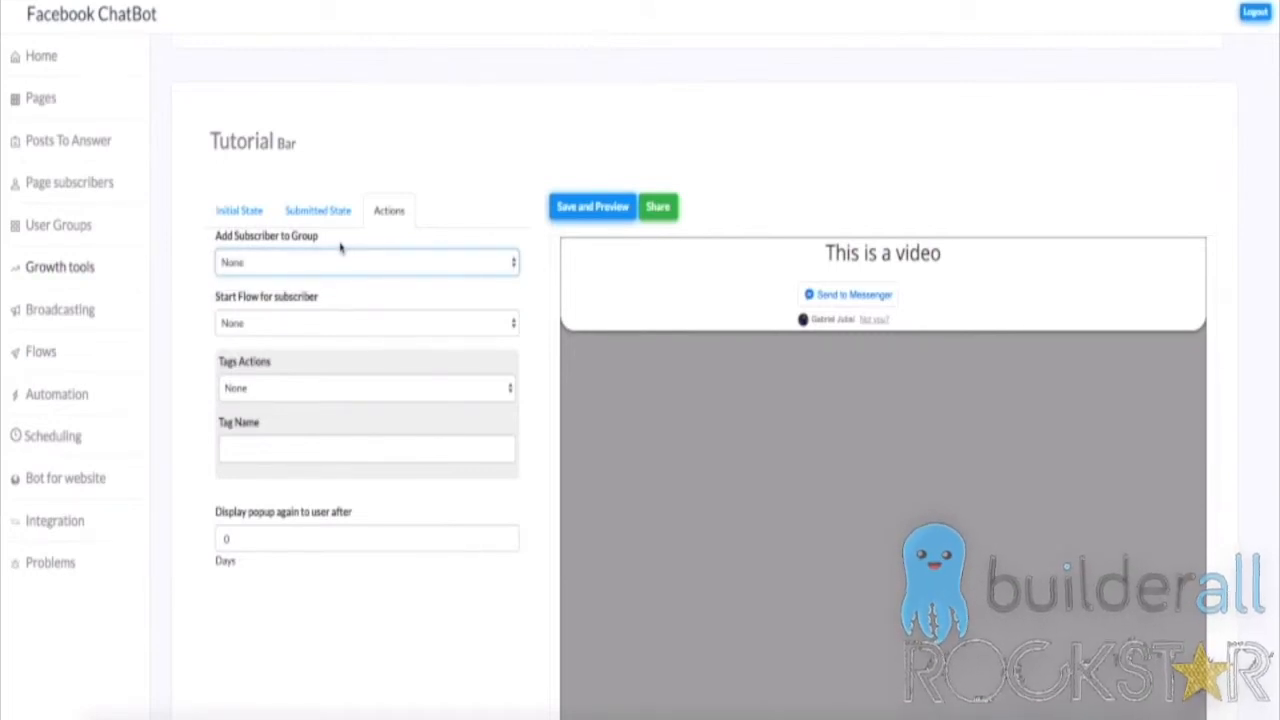
click(341, 262)
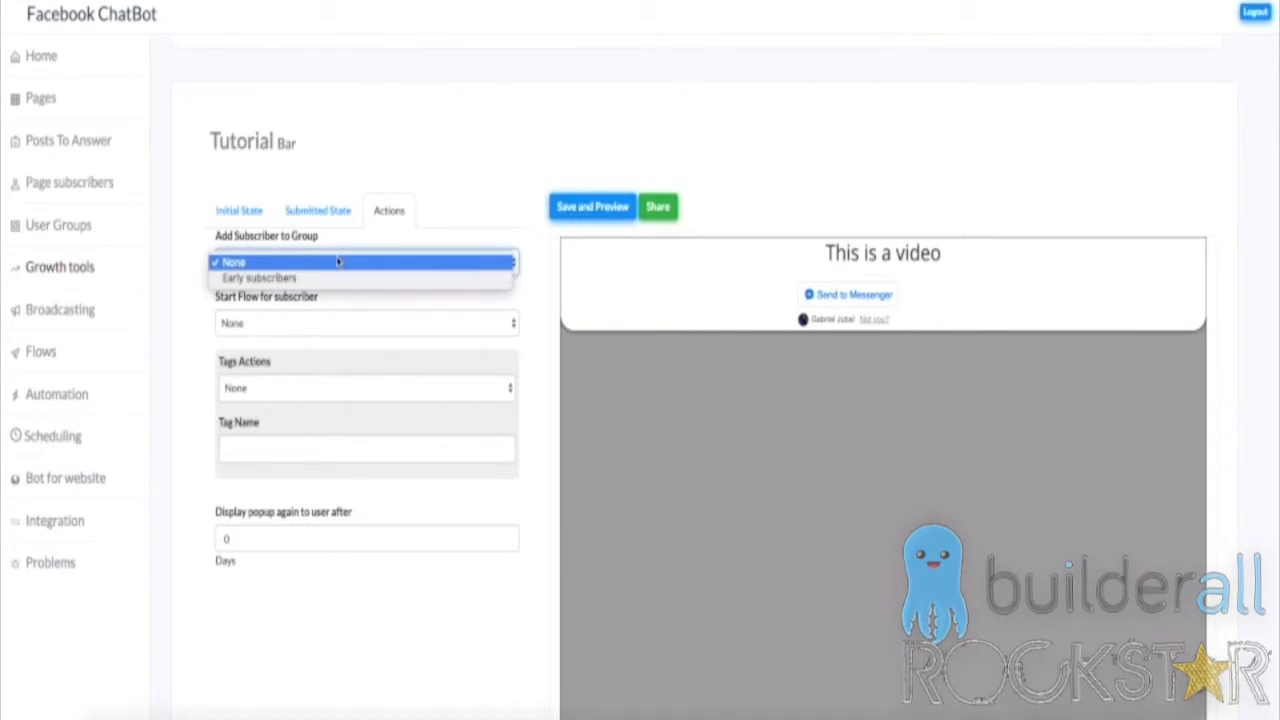
click(264, 279)
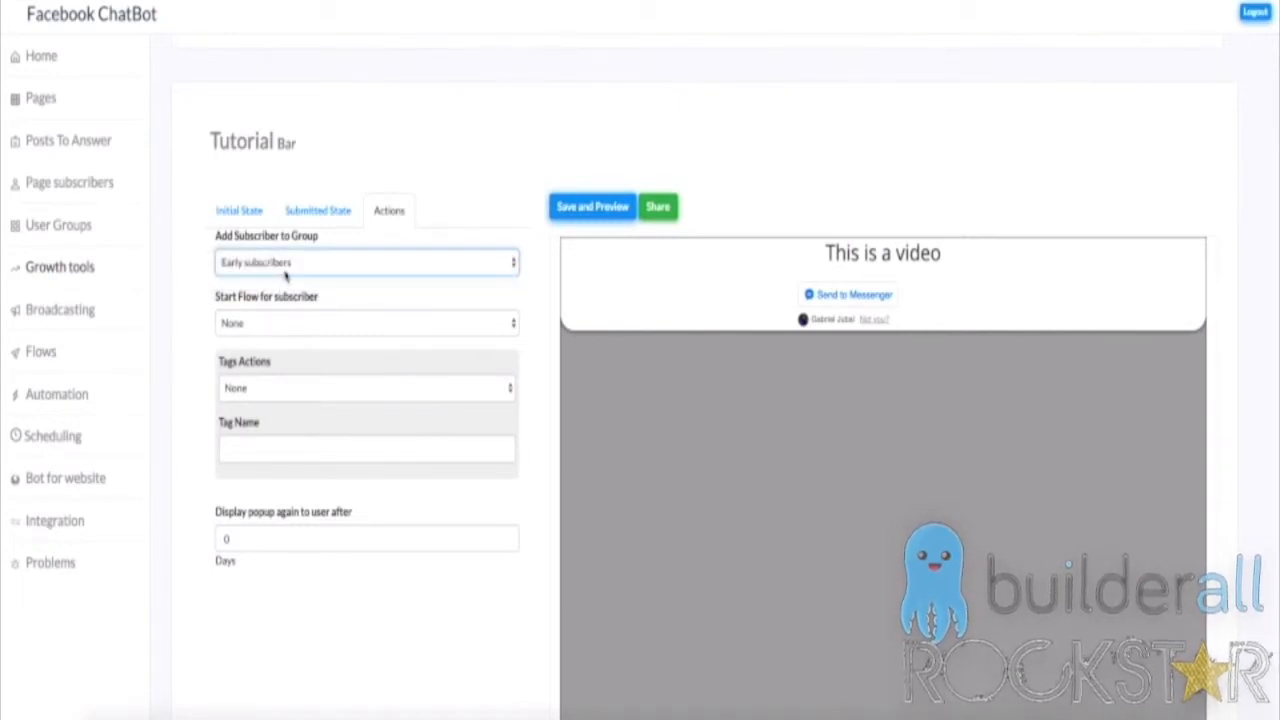
click(286, 276)
click(268, 247)
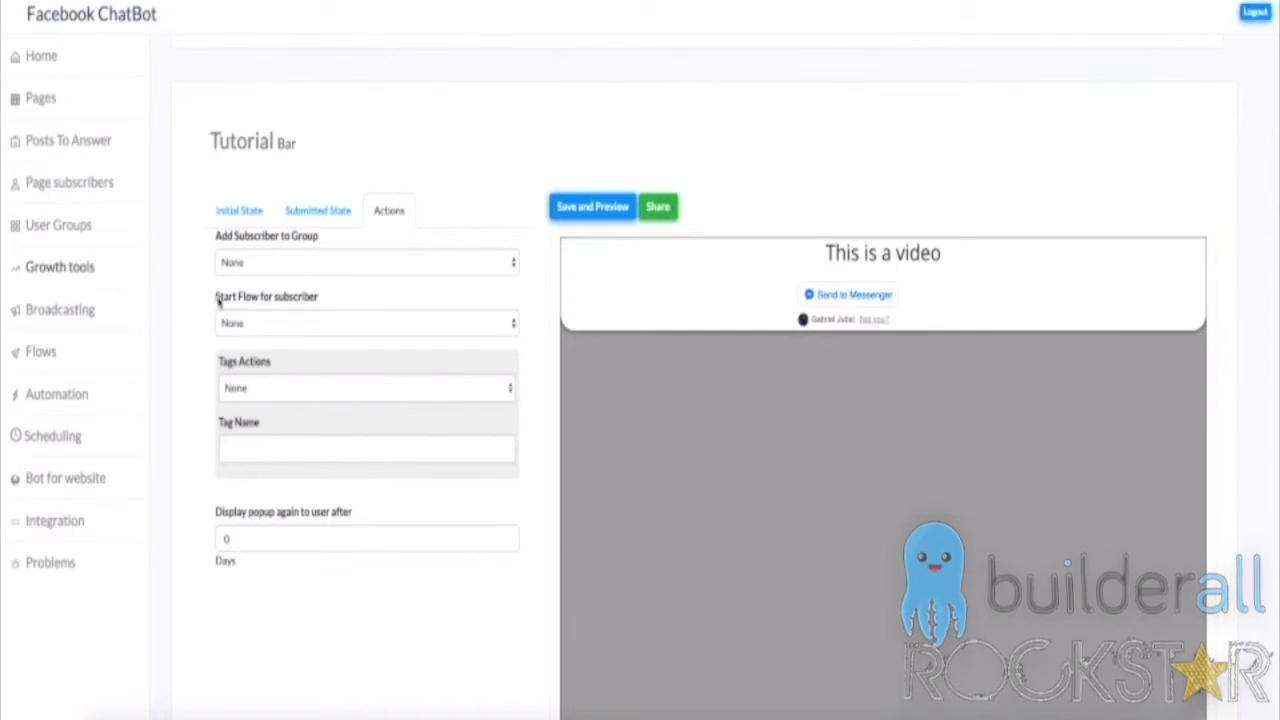
- Check the available flows for the bar's Start Flow for subscriber action, keeping None
drag(216, 298, 320, 306)
click(320, 306)
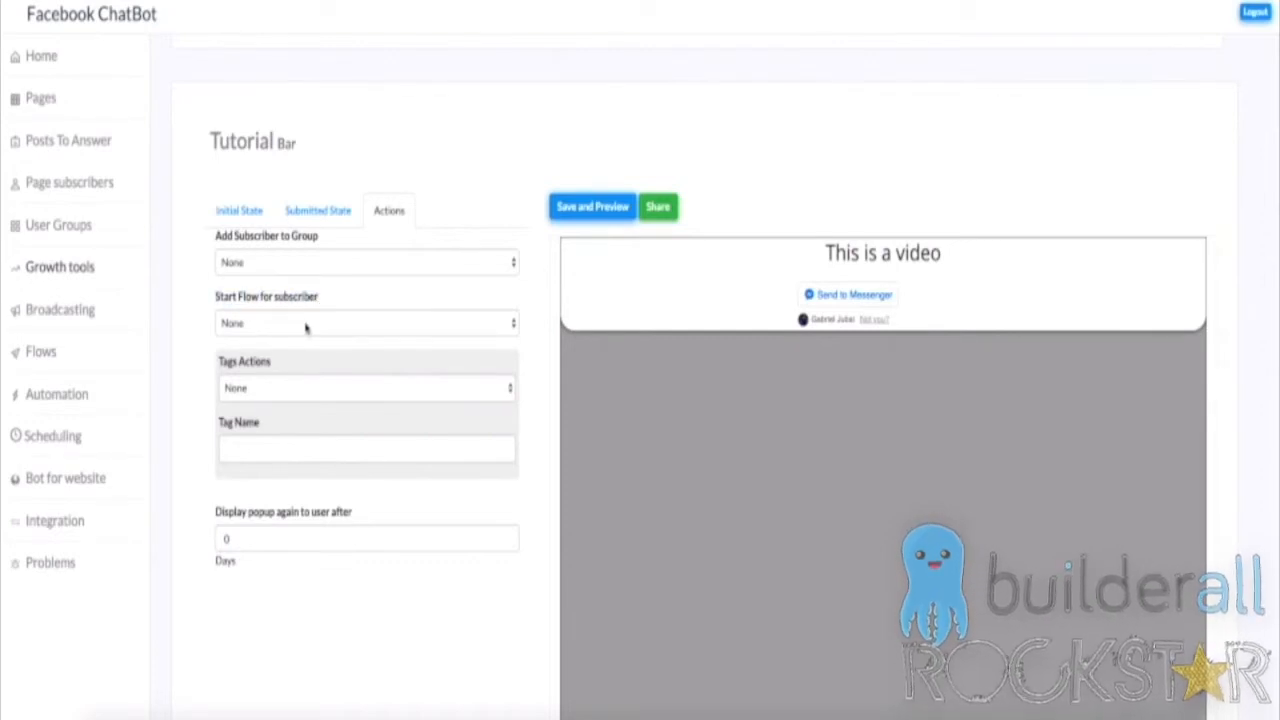
click(308, 327)
click(291, 305)
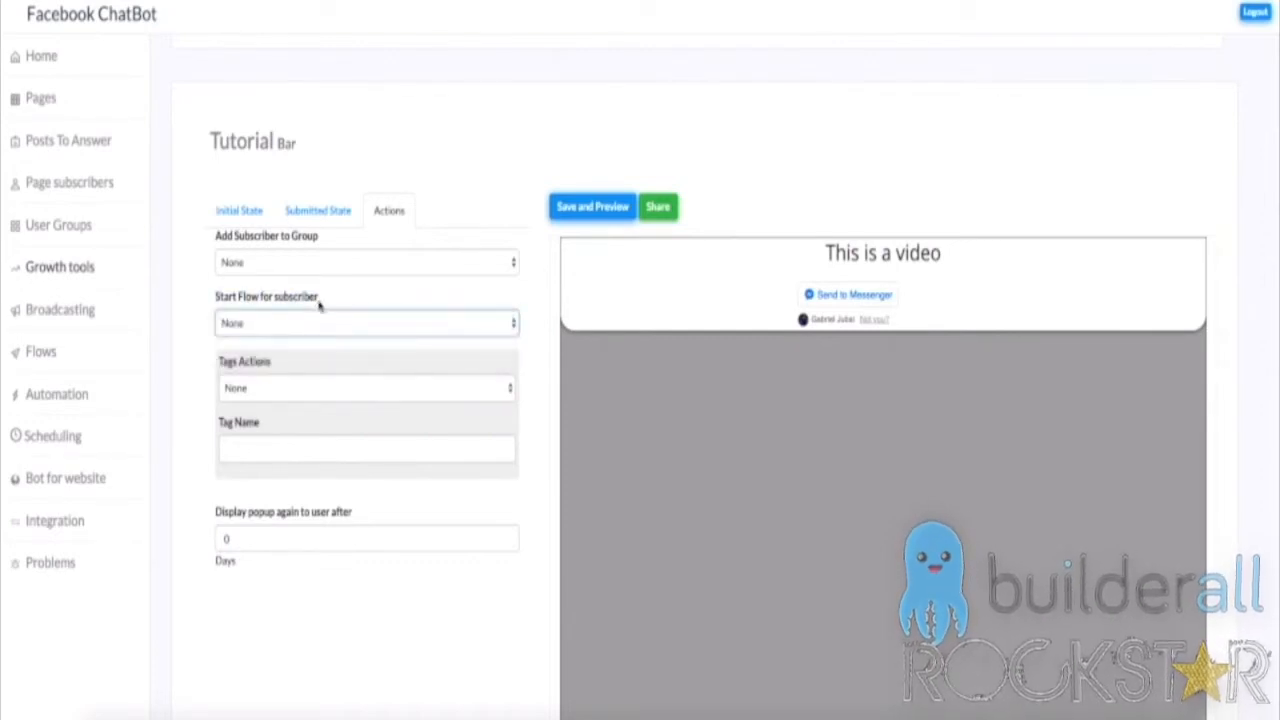
click(546, 397)
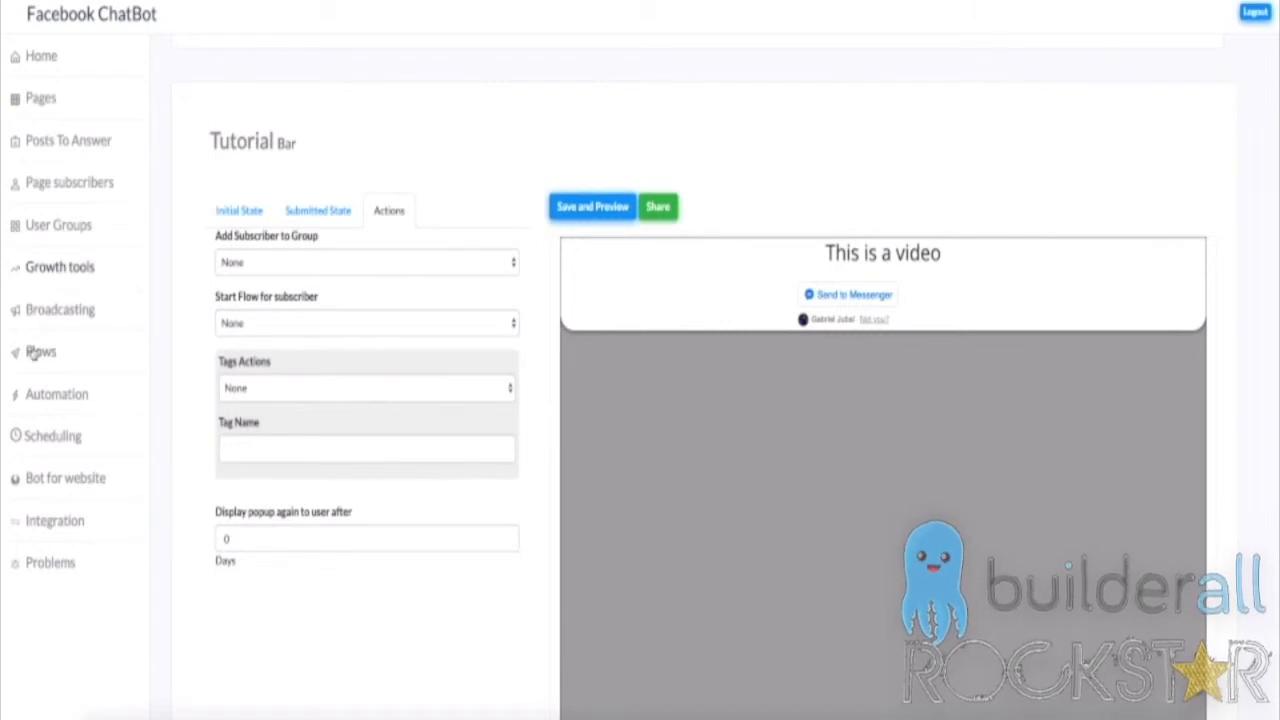
- Set the bar's tag action to Add Tag to subscriber with the tag name WEBSITEVISIT
click(265, 393)
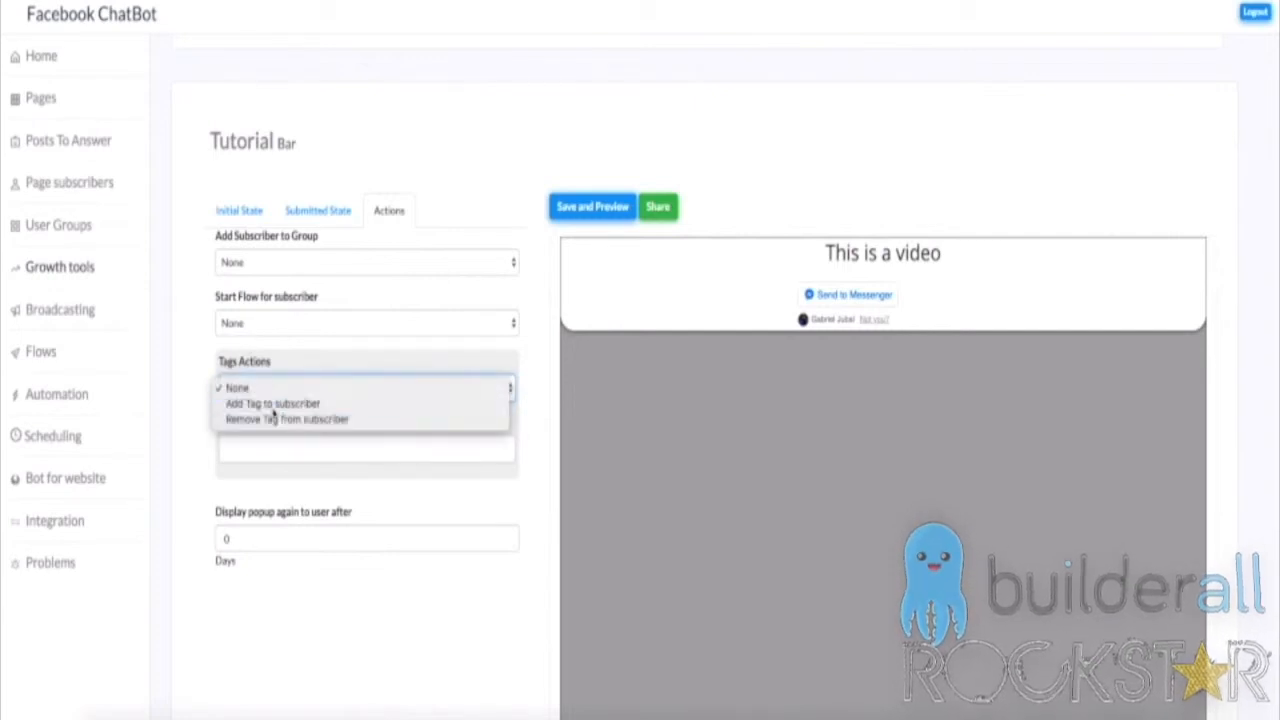
click(272, 403)
click(303, 449)
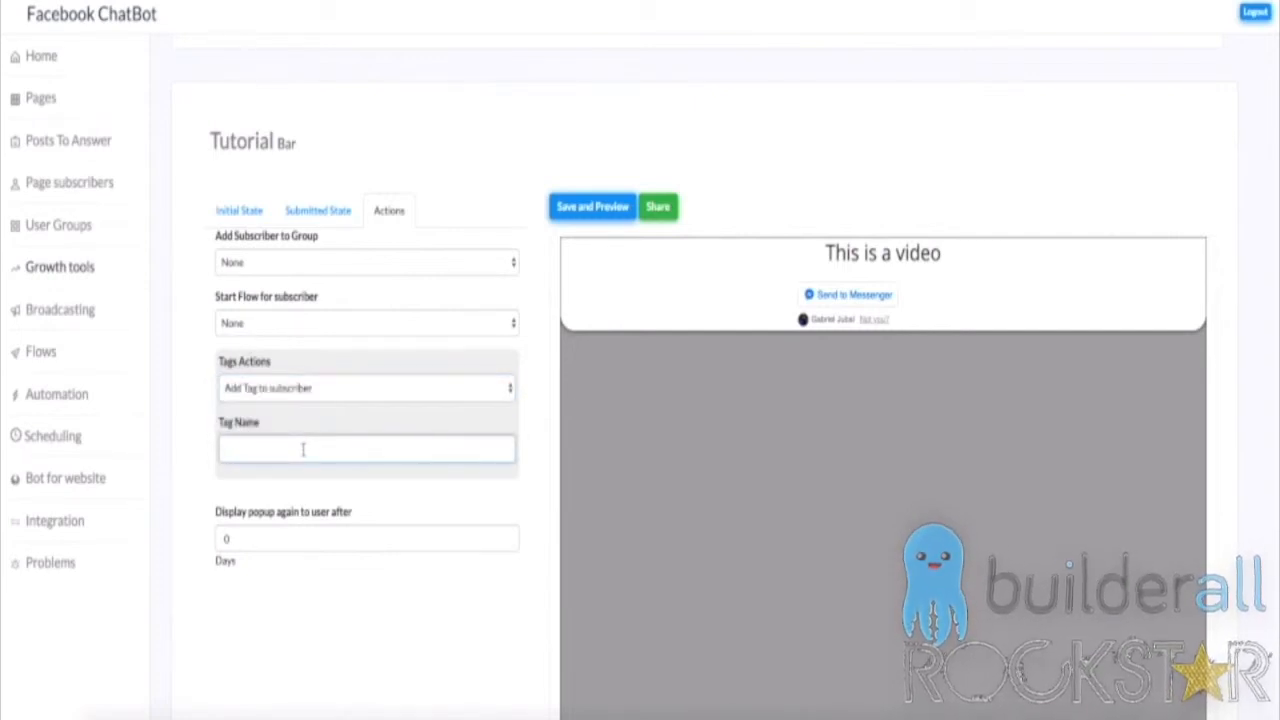
text(WEBSITEVISIT)
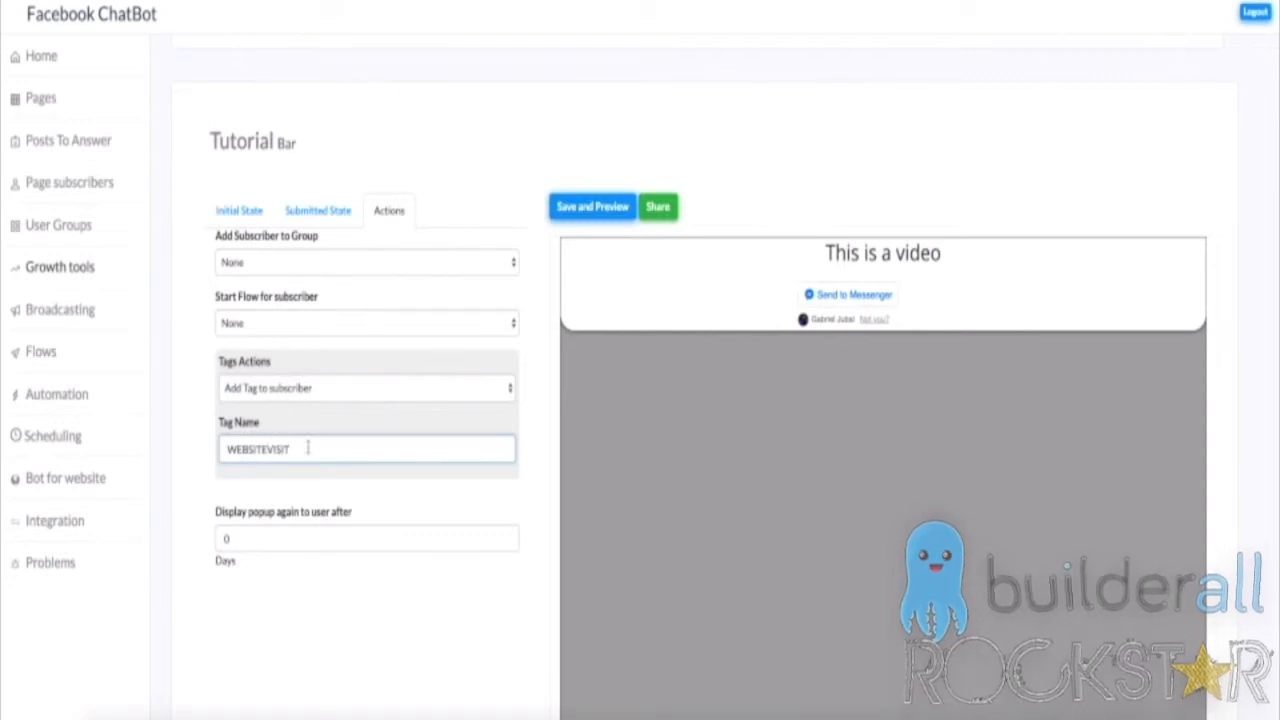
click(548, 456)
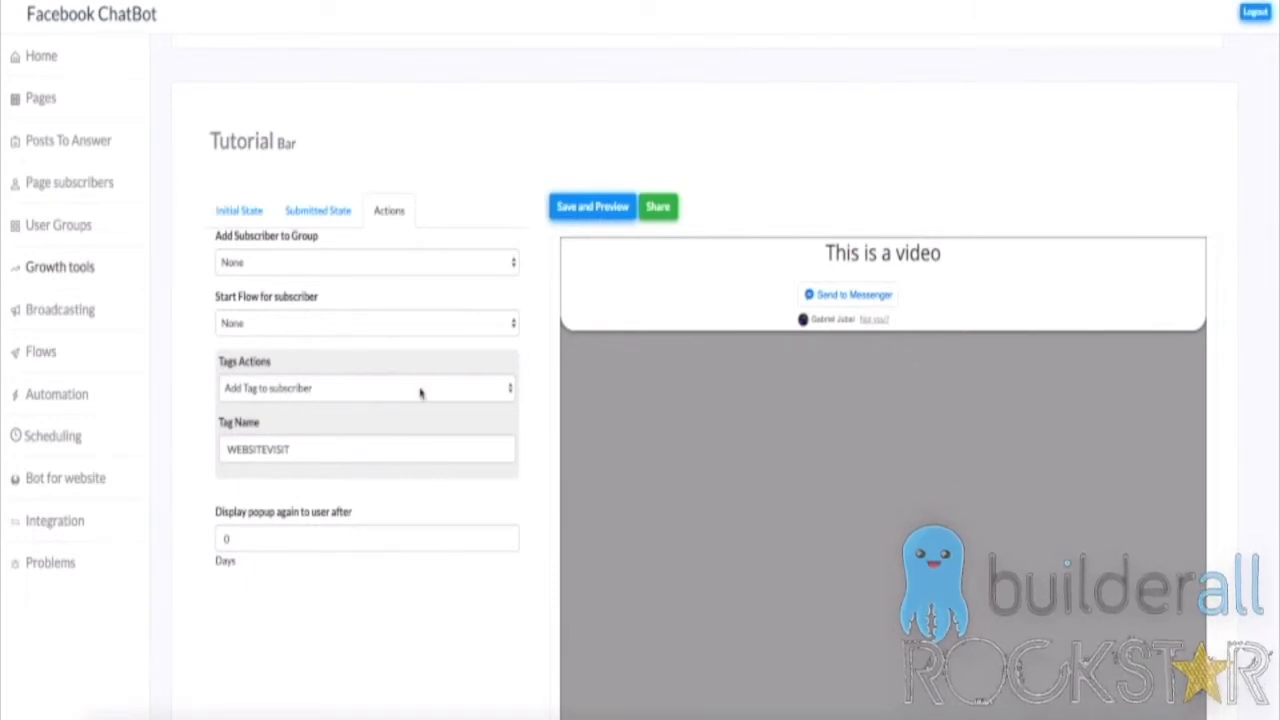
- Save and preview the Tutorial bar, and copy its share script for the site's HEAD tag
click(594, 207)
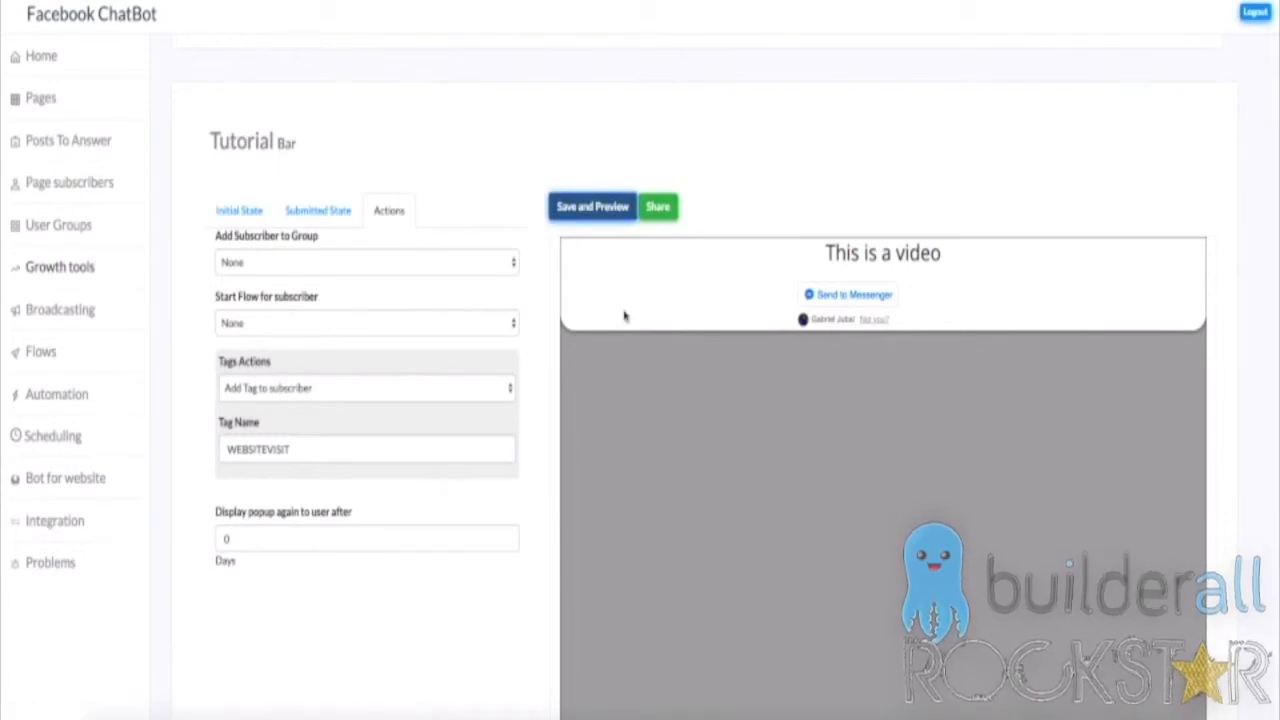
click(667, 207)
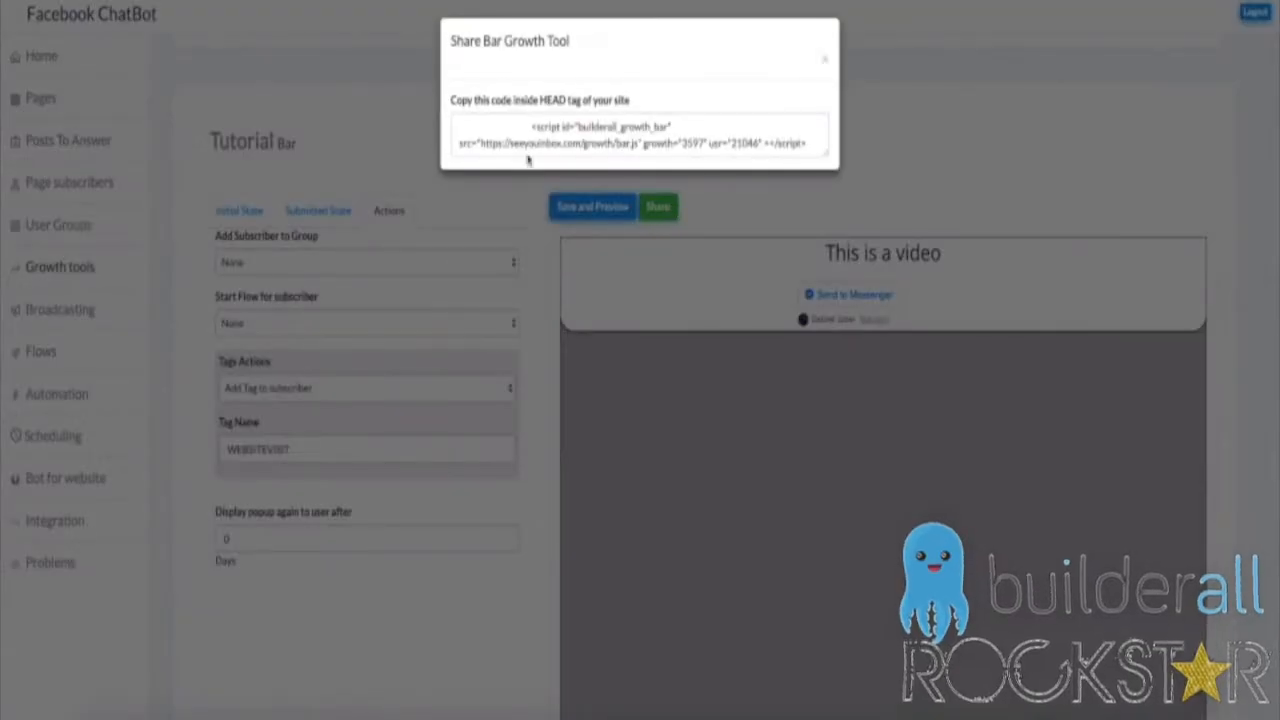
drag(528, 126, 806, 153)
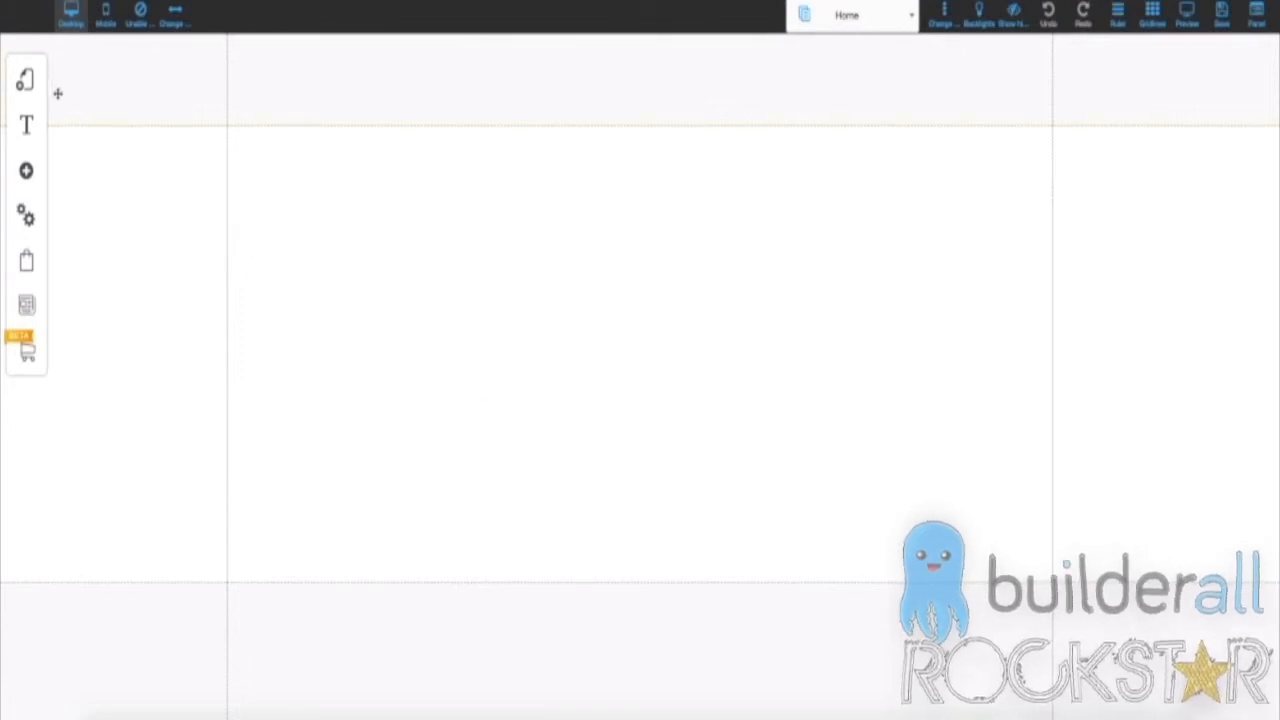
- In the Builderall site builder, paste the copied bar script into the default layout's Scripts setting and save the settings
click(27, 82)
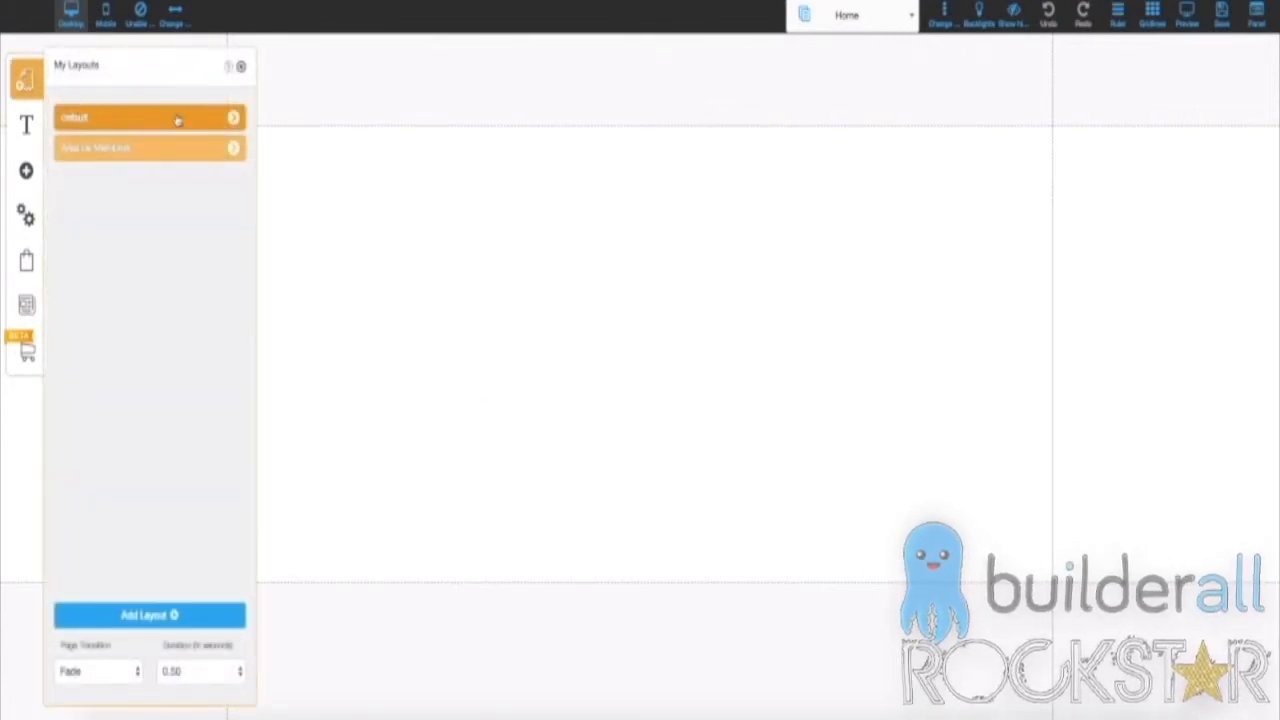
click(234, 119)
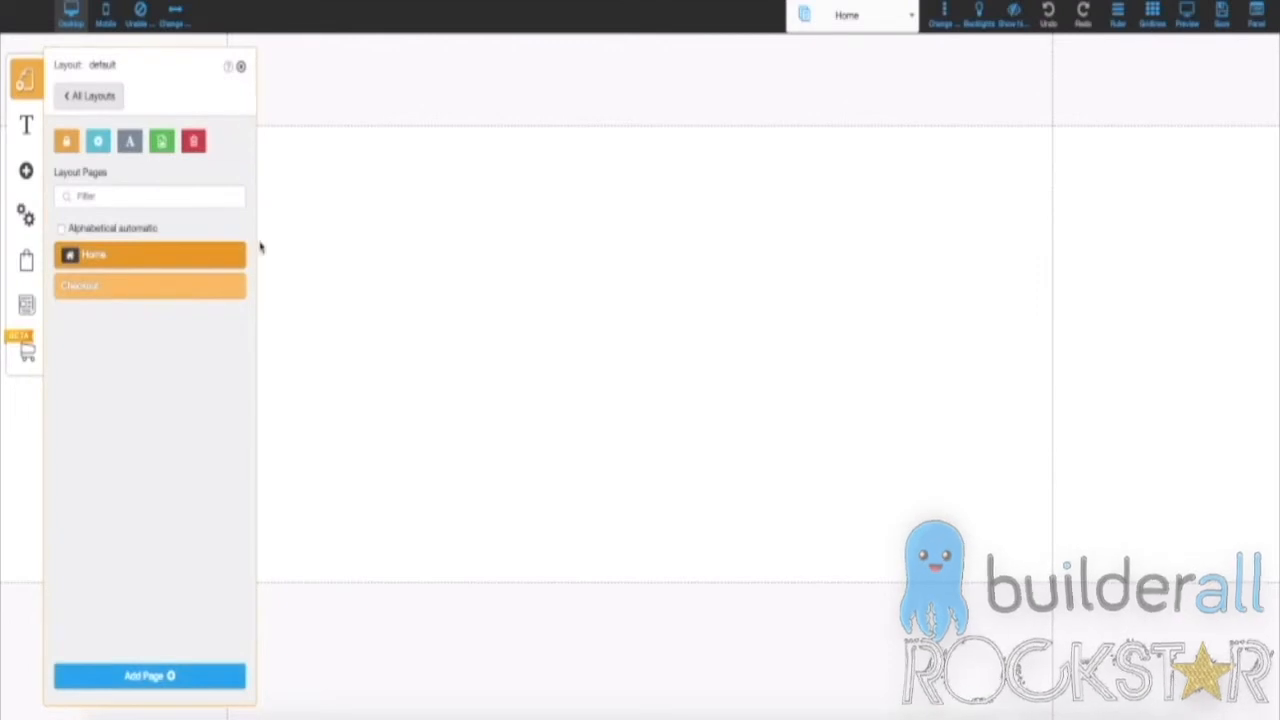
click(99, 142)
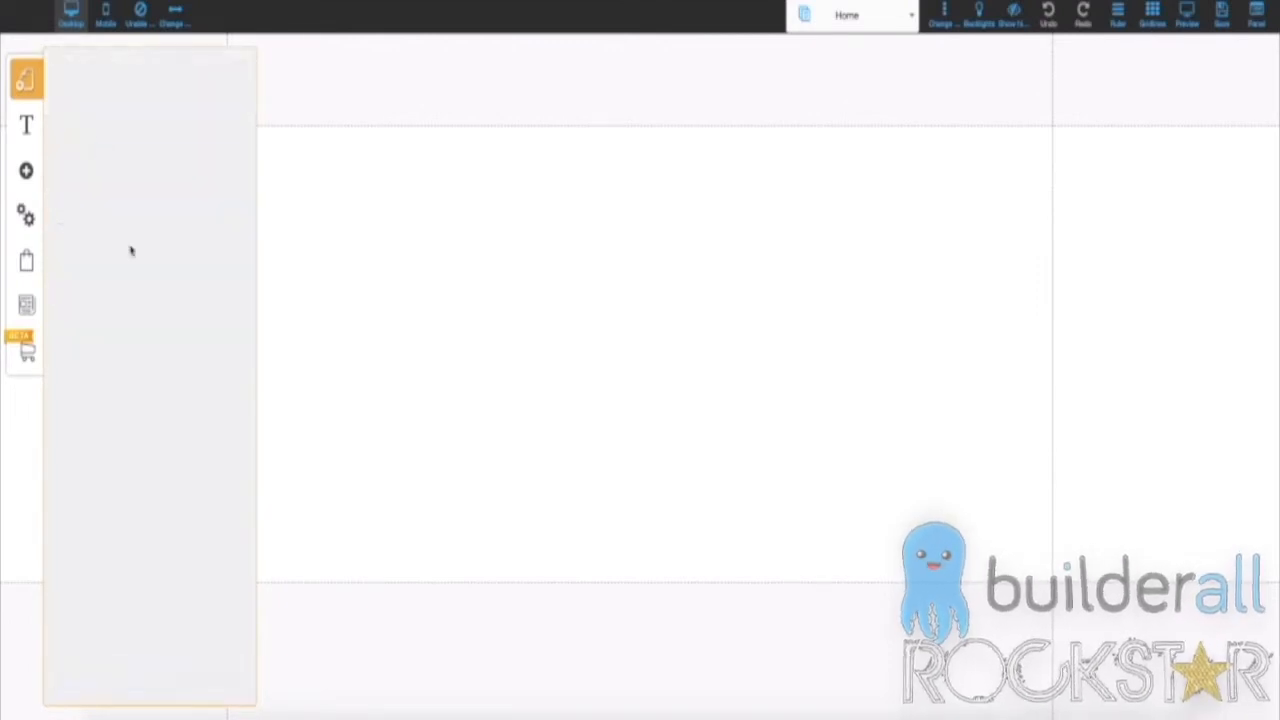
scroll(170, 320, down, 5)
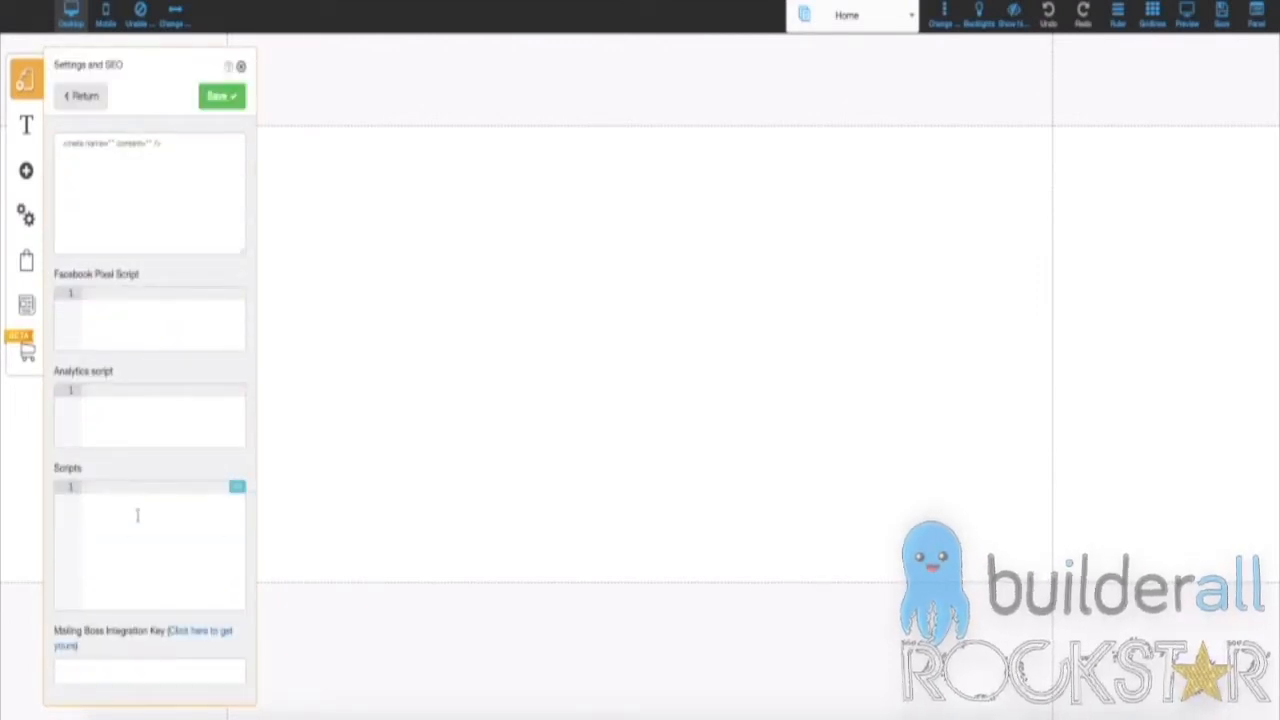
key(ctrl+v)
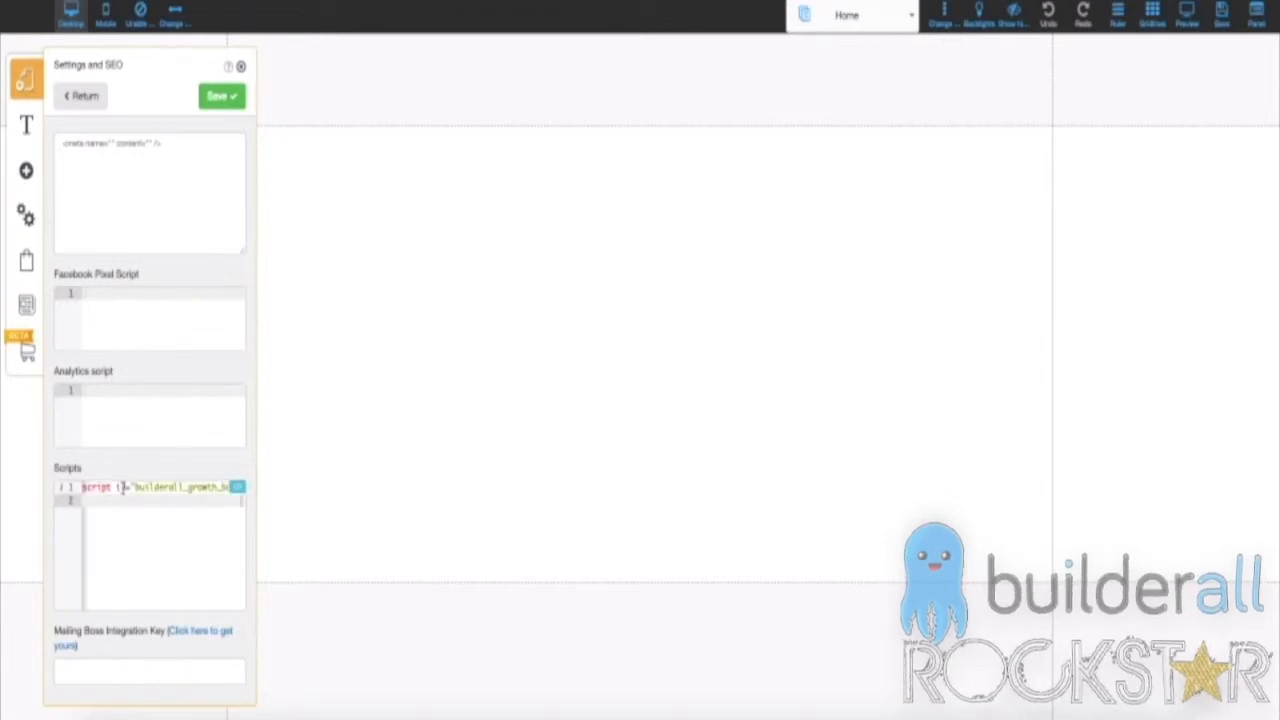
click(238, 100)
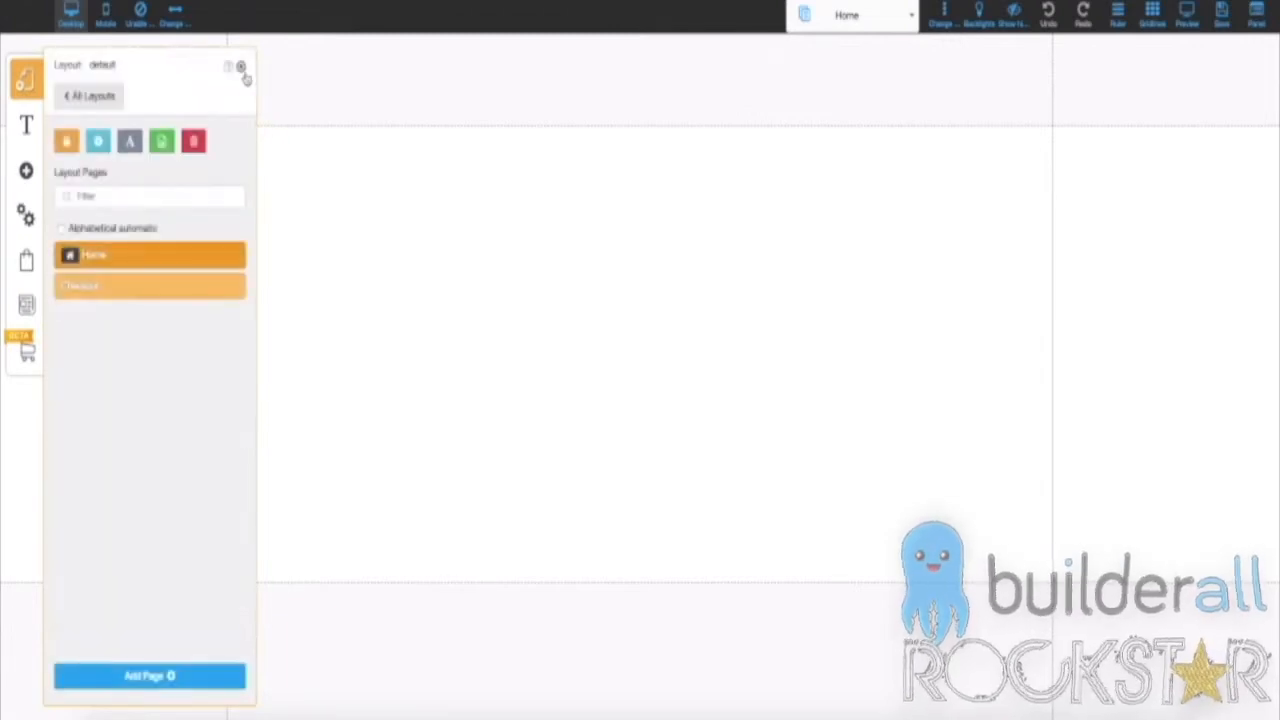
- Close the layout settings and save all site changes, dismissing the alert
click(240, 64)
click(1221, 14)
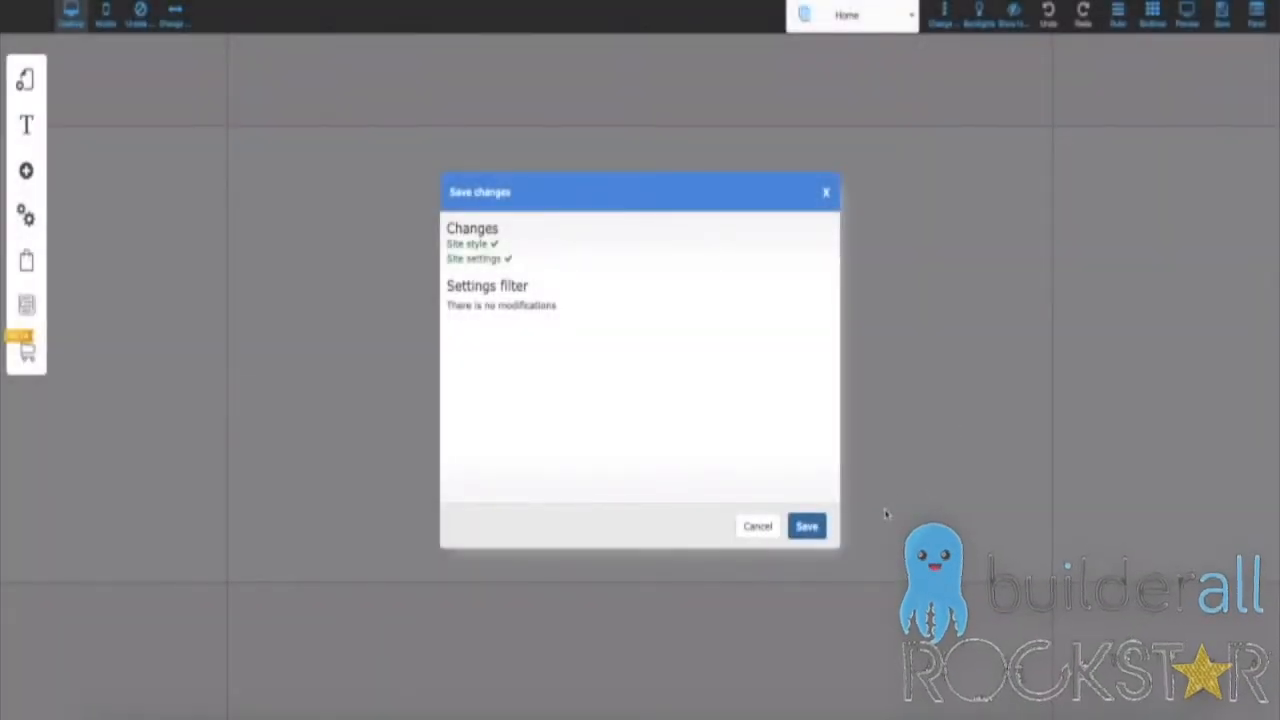
click(809, 527)
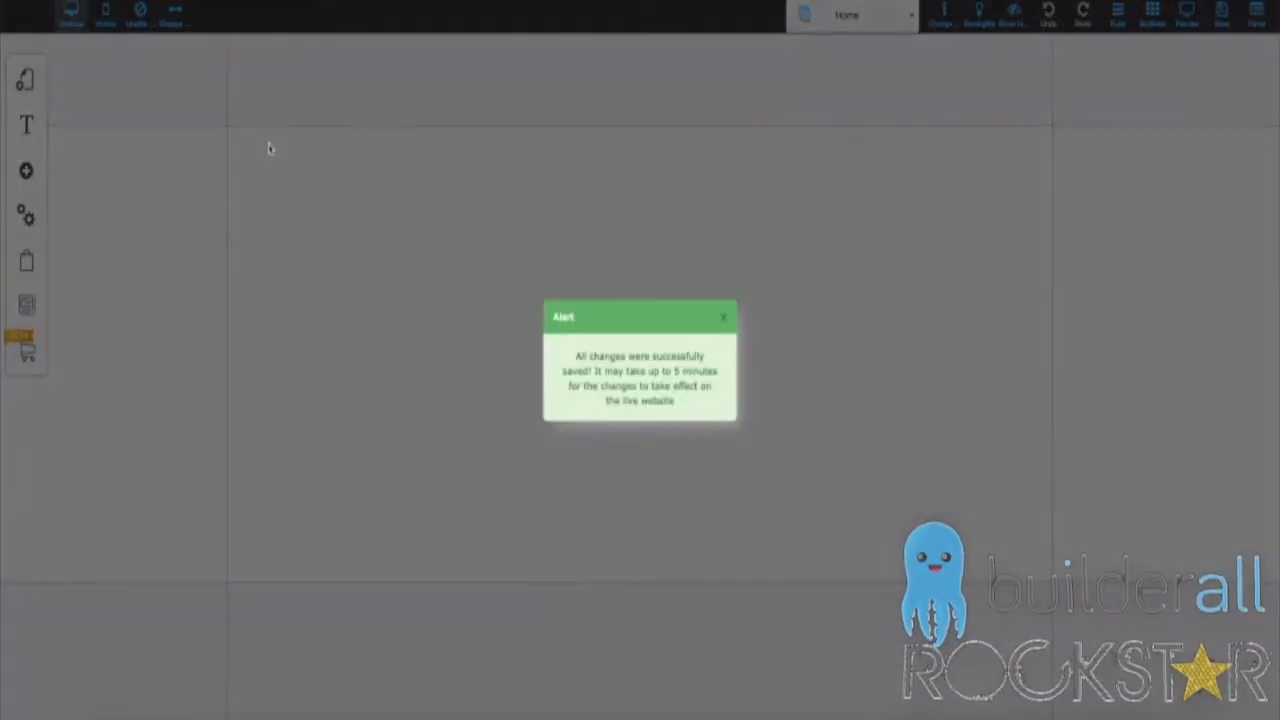
click(724, 317)
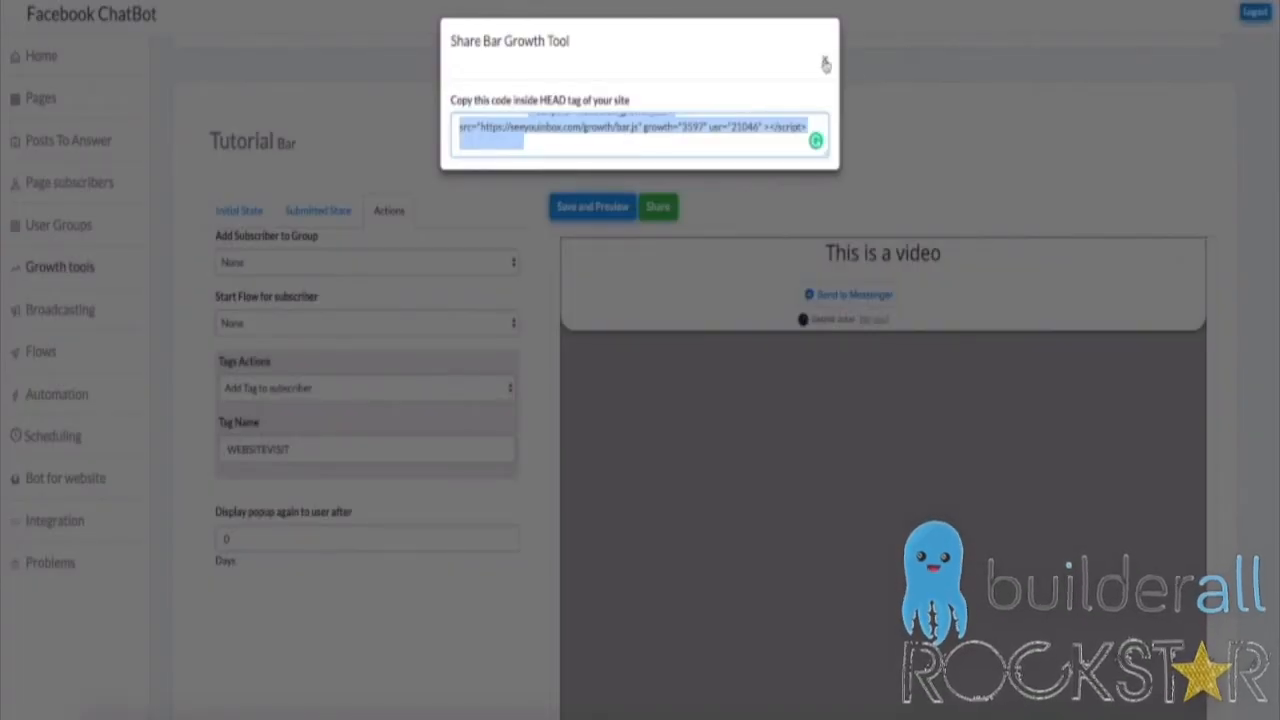
- Back in Facebook ChatBot, close the share code dialog and create a new broadcast named Tutorial for the preselected page
click(825, 64)
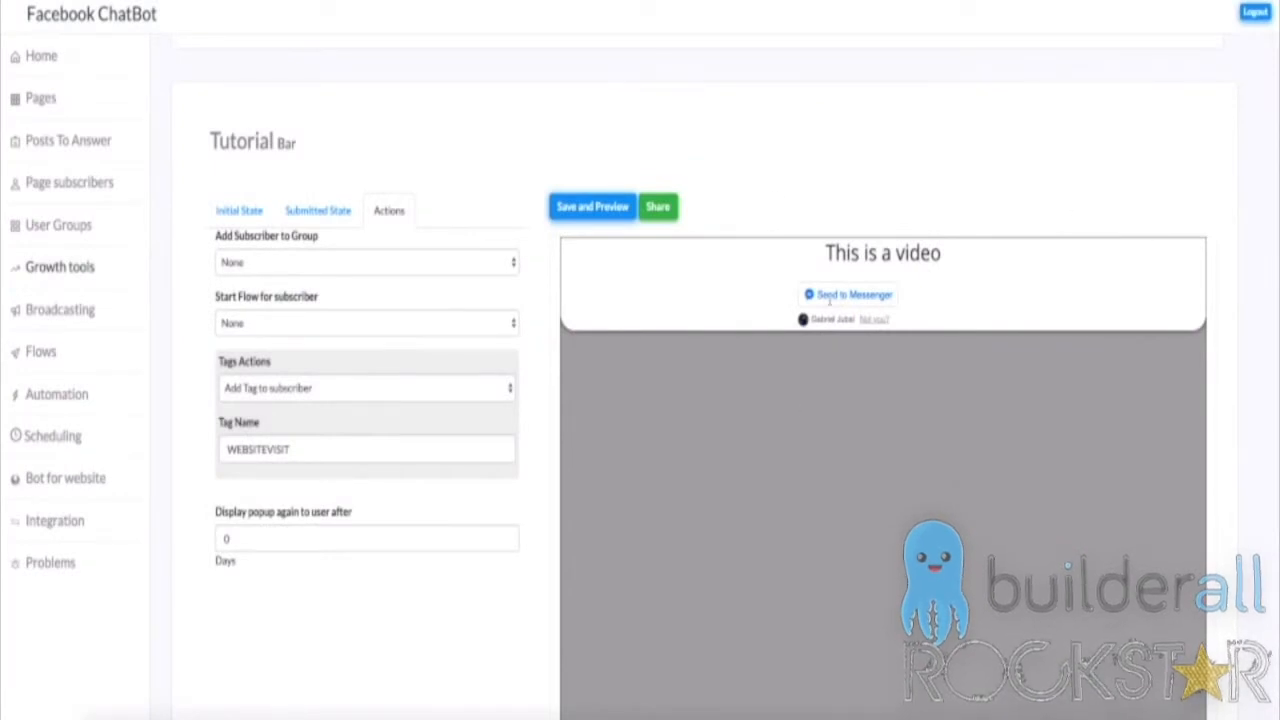
click(97, 324)
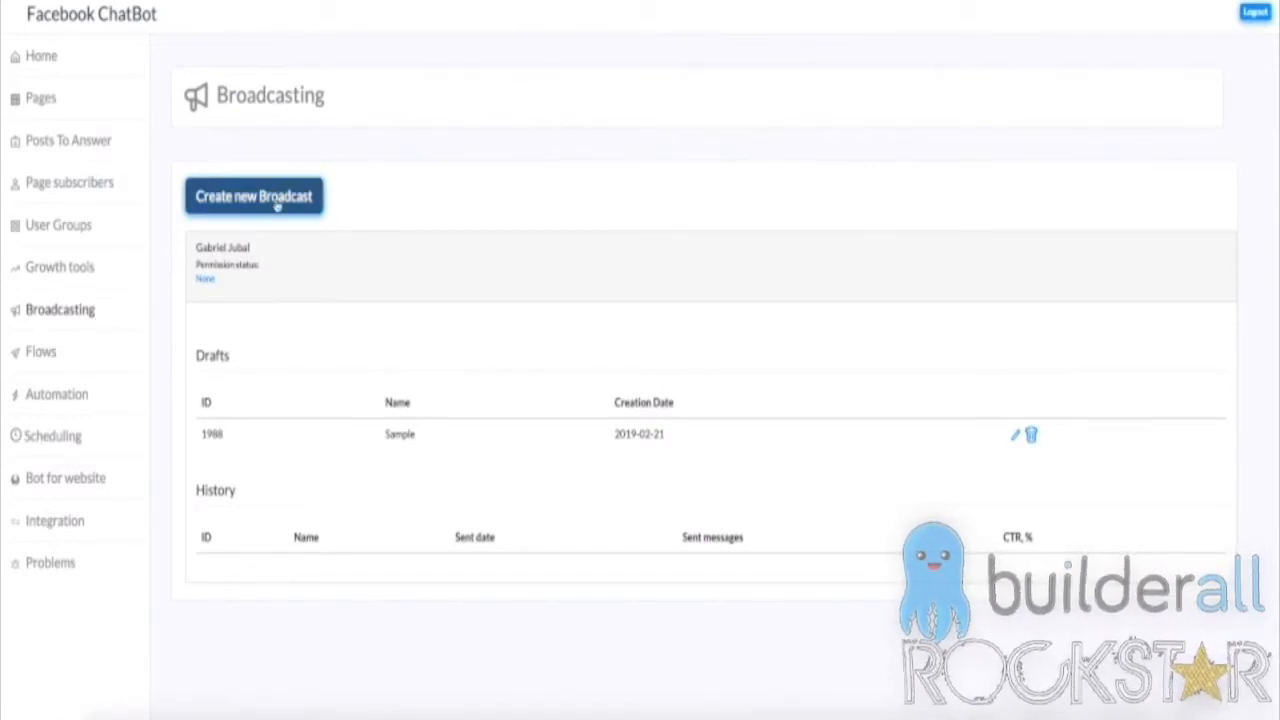
click(245, 207)
click(626, 336)
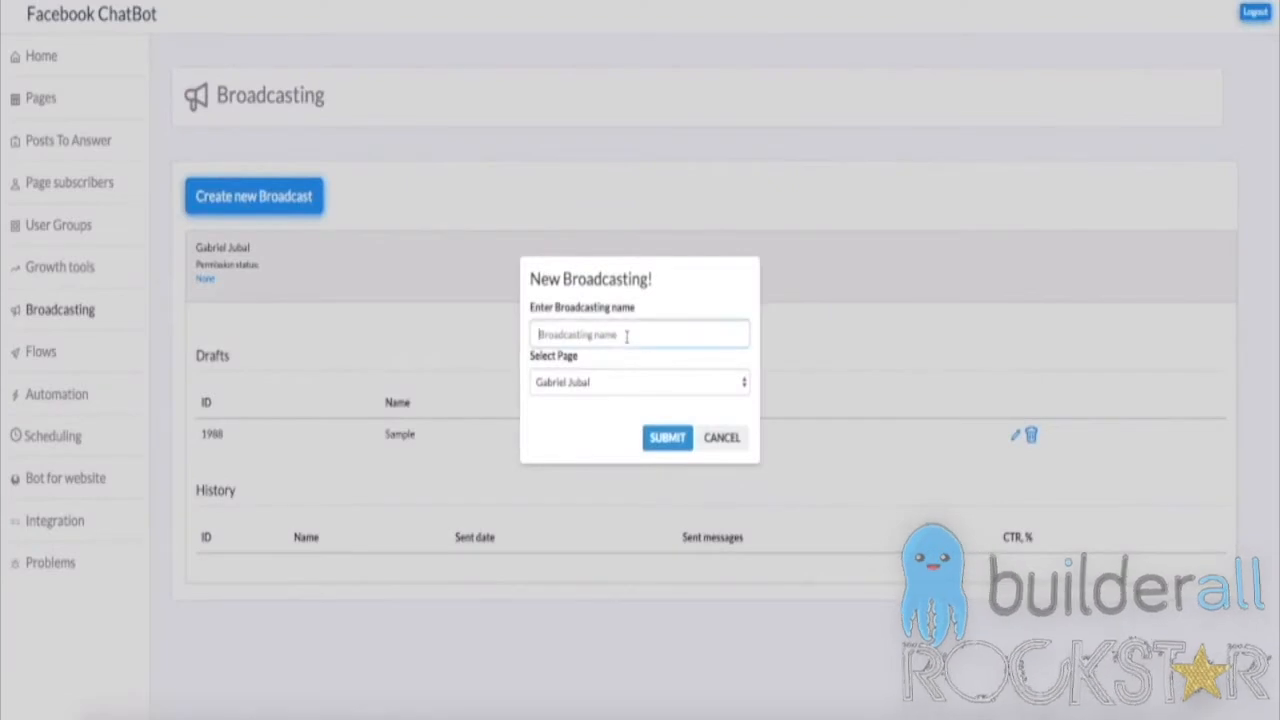
text(Tutorial)
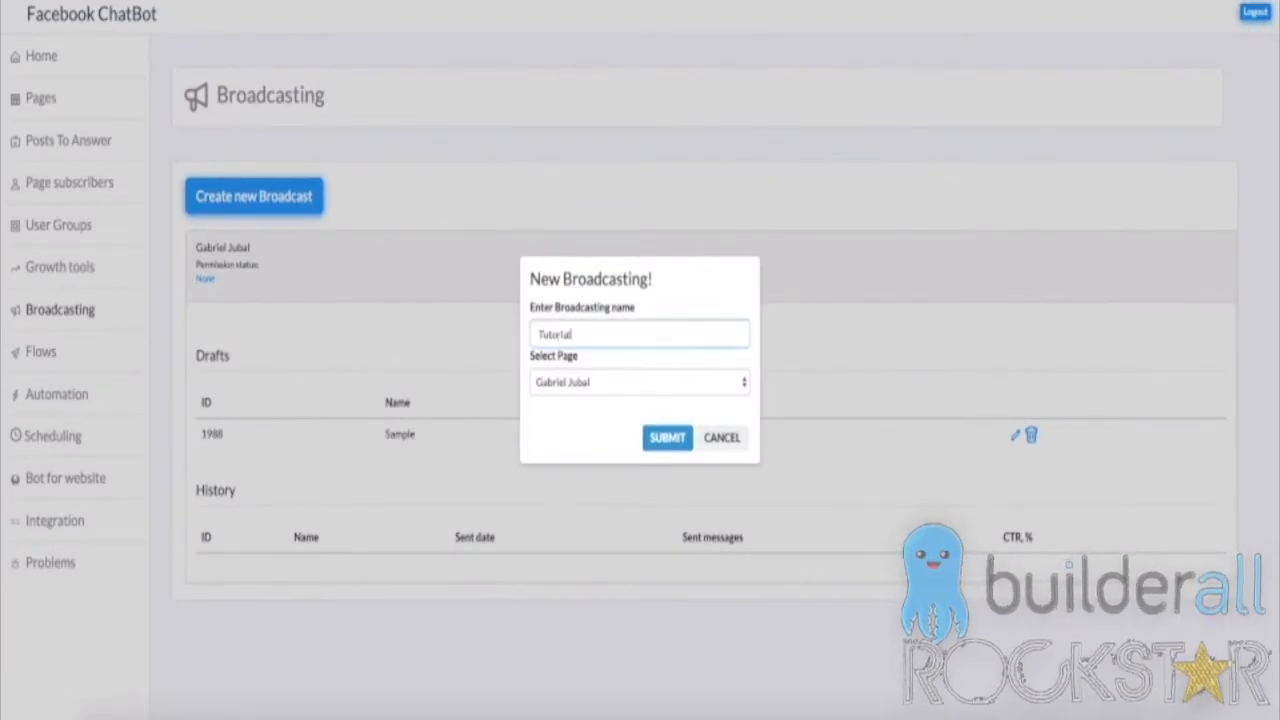
key(Return)
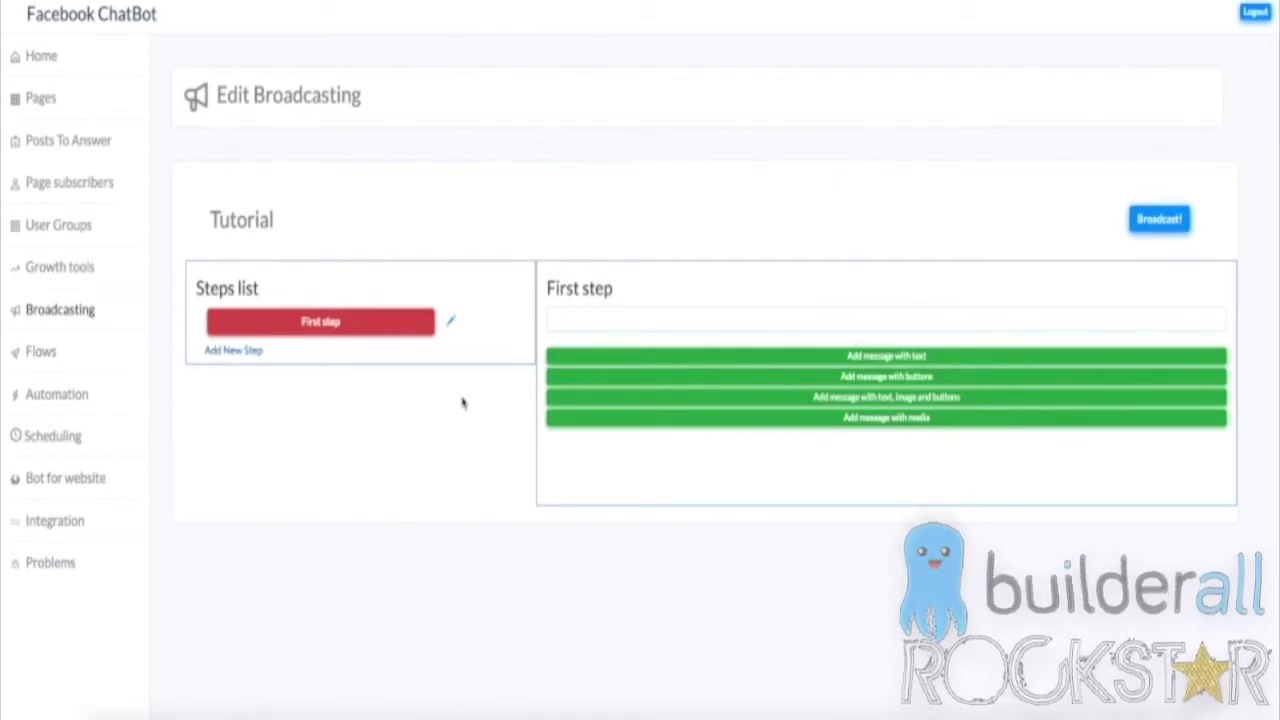
- Add a message with media to the Tutorial broadcast's first step, and review the broadcast's Send to and Push type options
click(800, 418)
scroll(800, 418, down, 1)
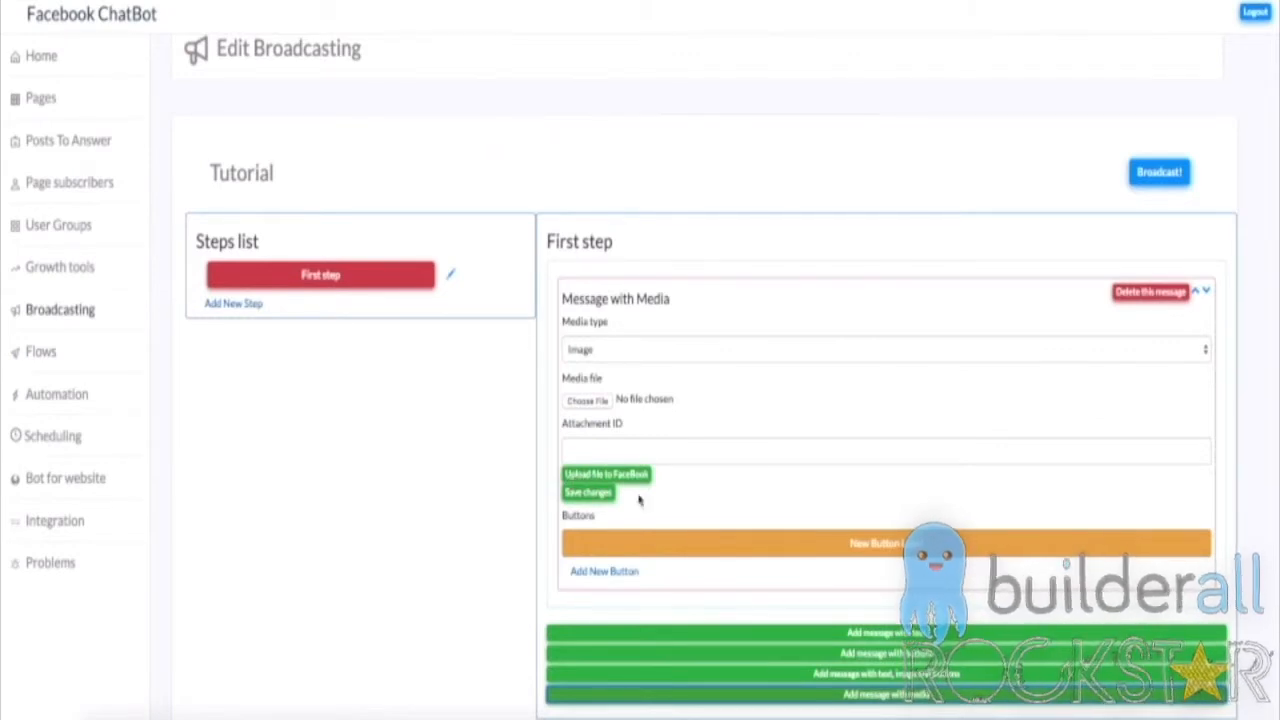
click(1157, 178)
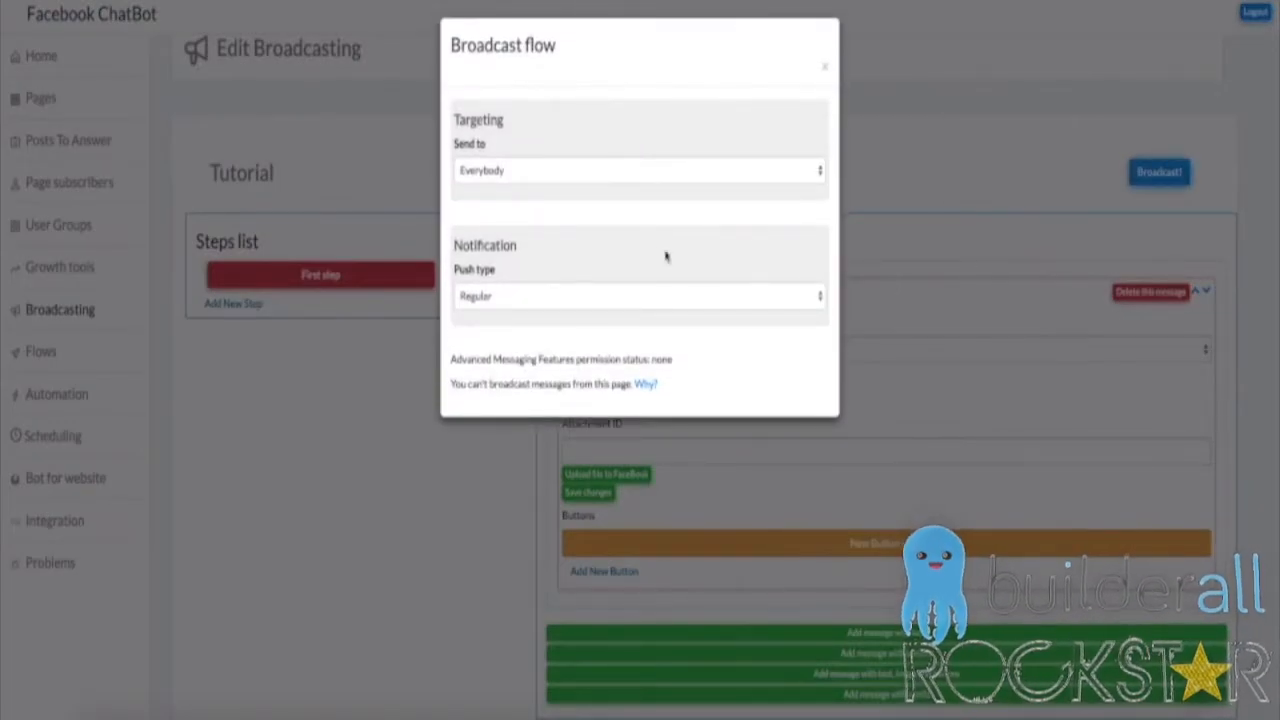
click(526, 172)
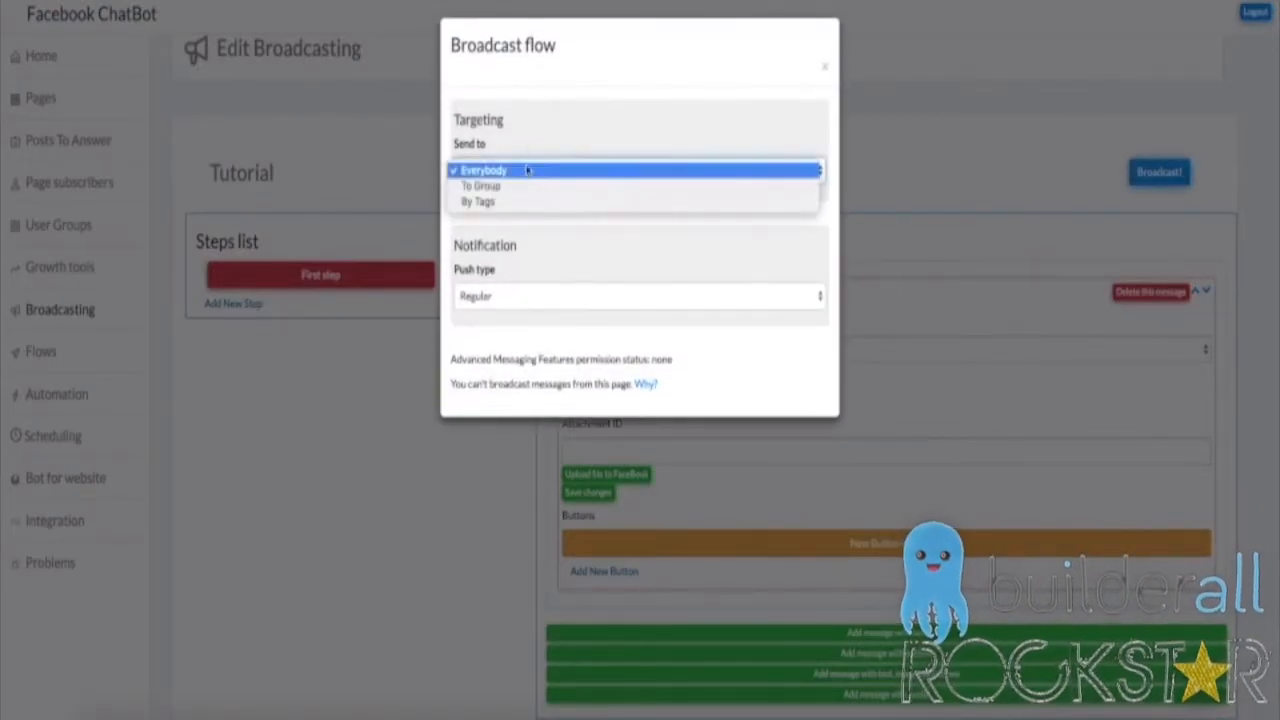
click(529, 141)
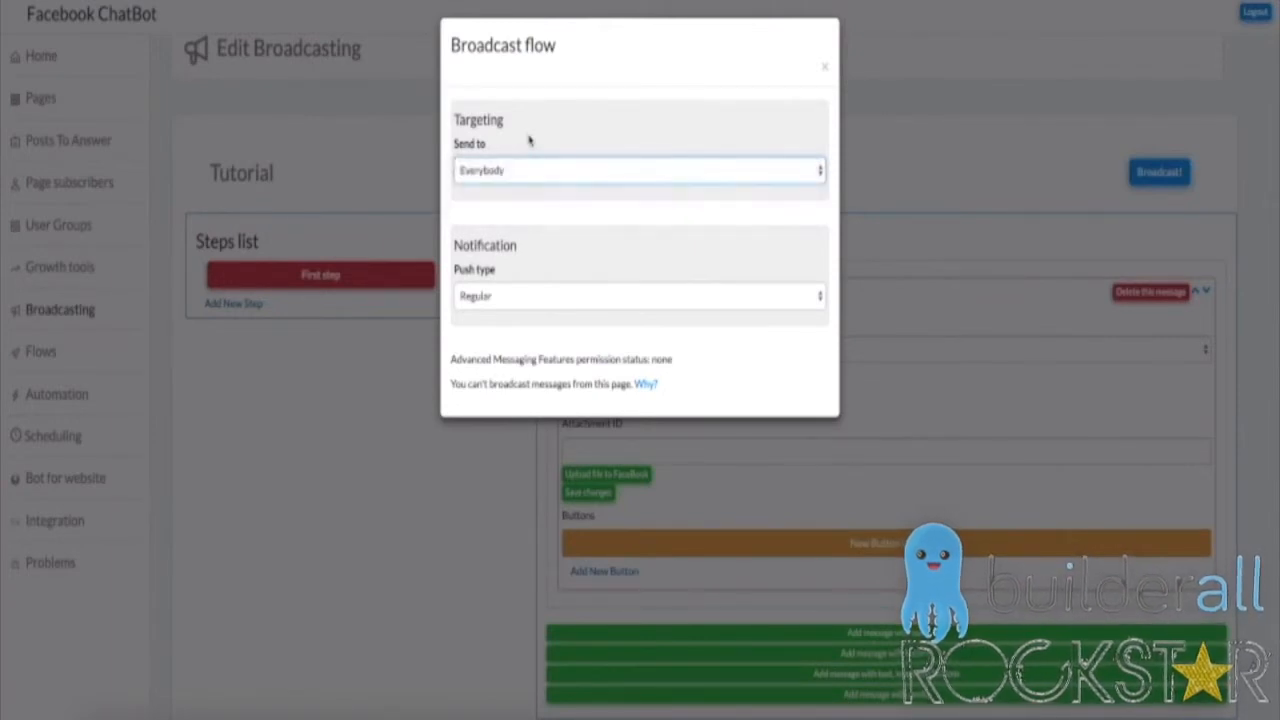
click(520, 304)
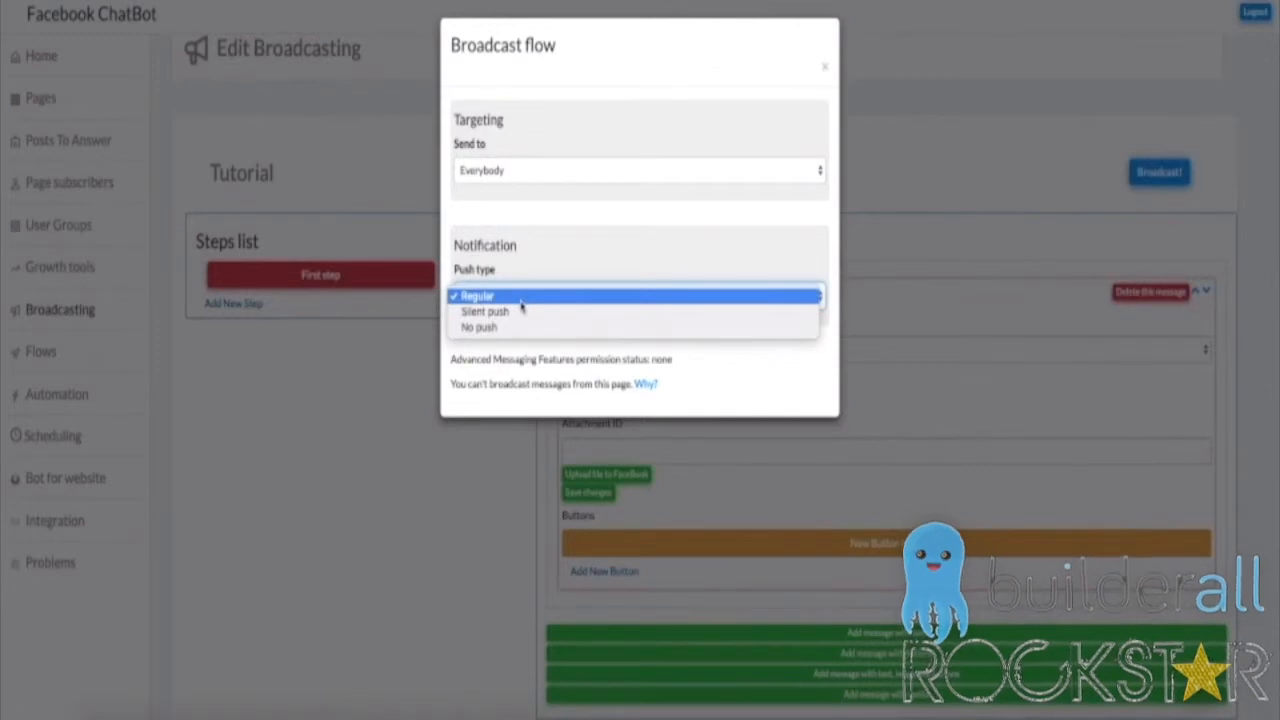
click(560, 255)
click(824, 68)
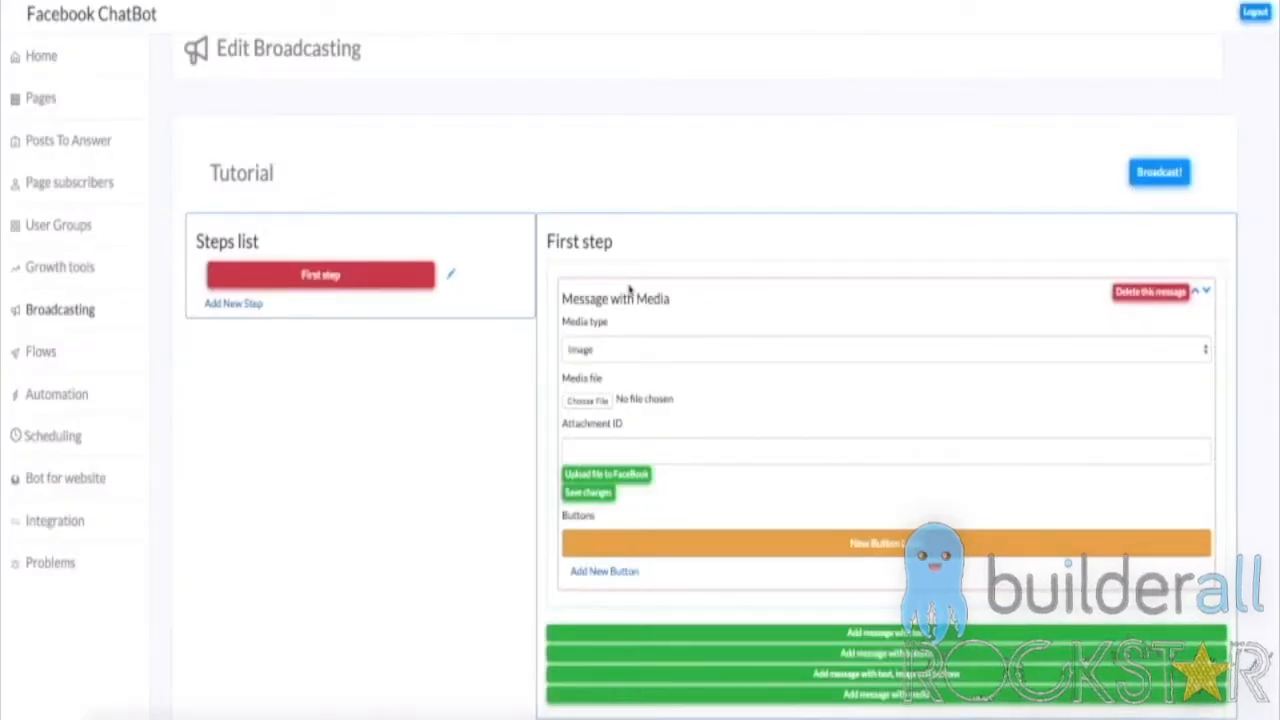
- Open the Automation settings for the connected page and enable its default reply with the Tutorial flow
click(58, 393)
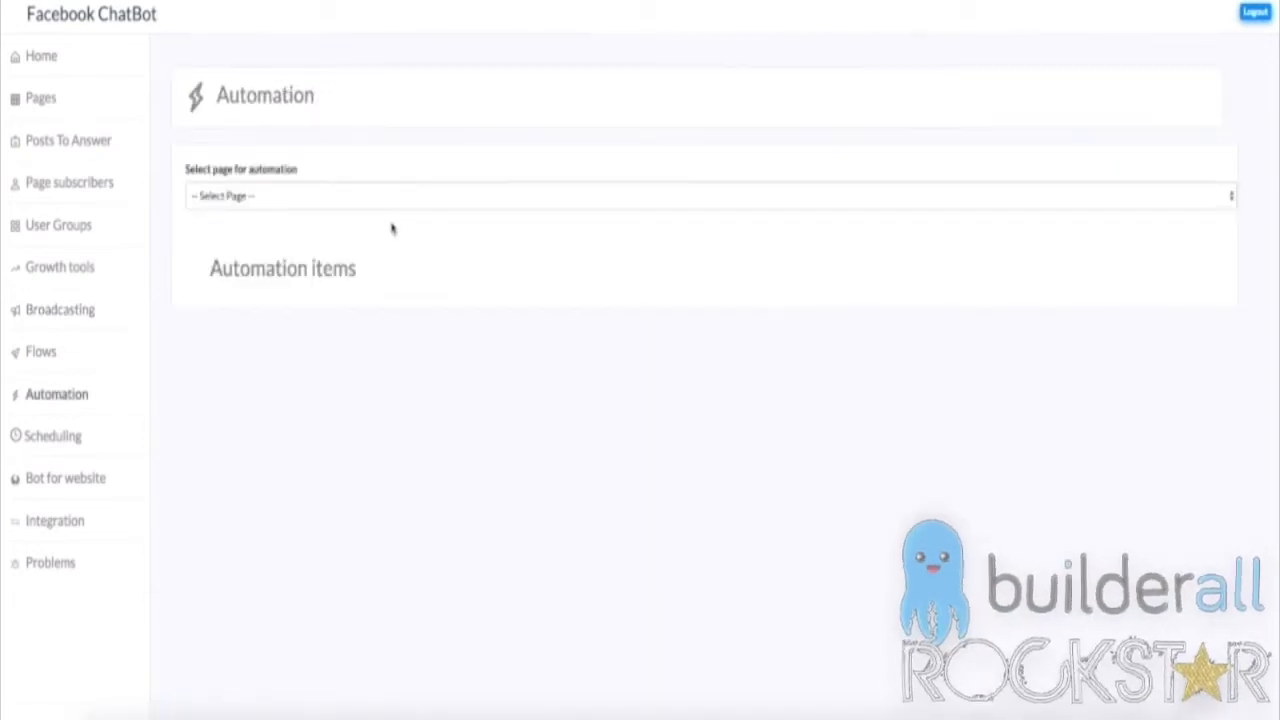
click(382, 207)
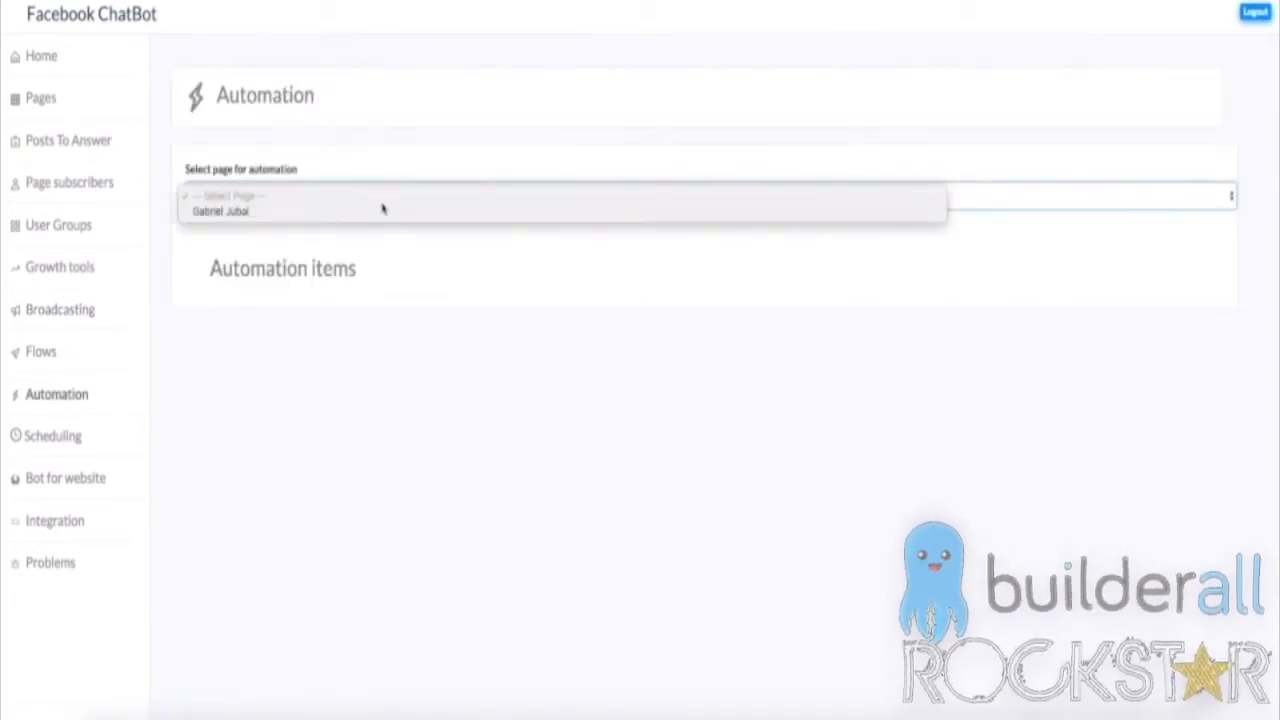
click(383, 211)
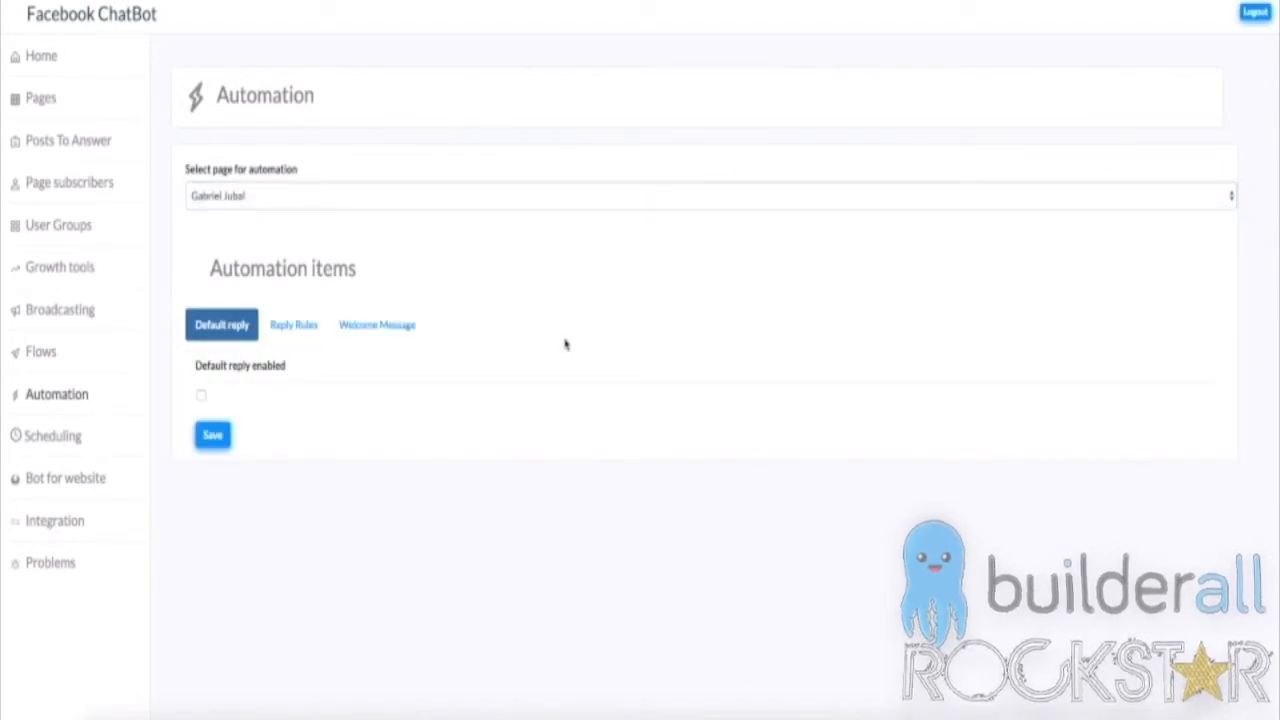
click(201, 396)
click(381, 488)
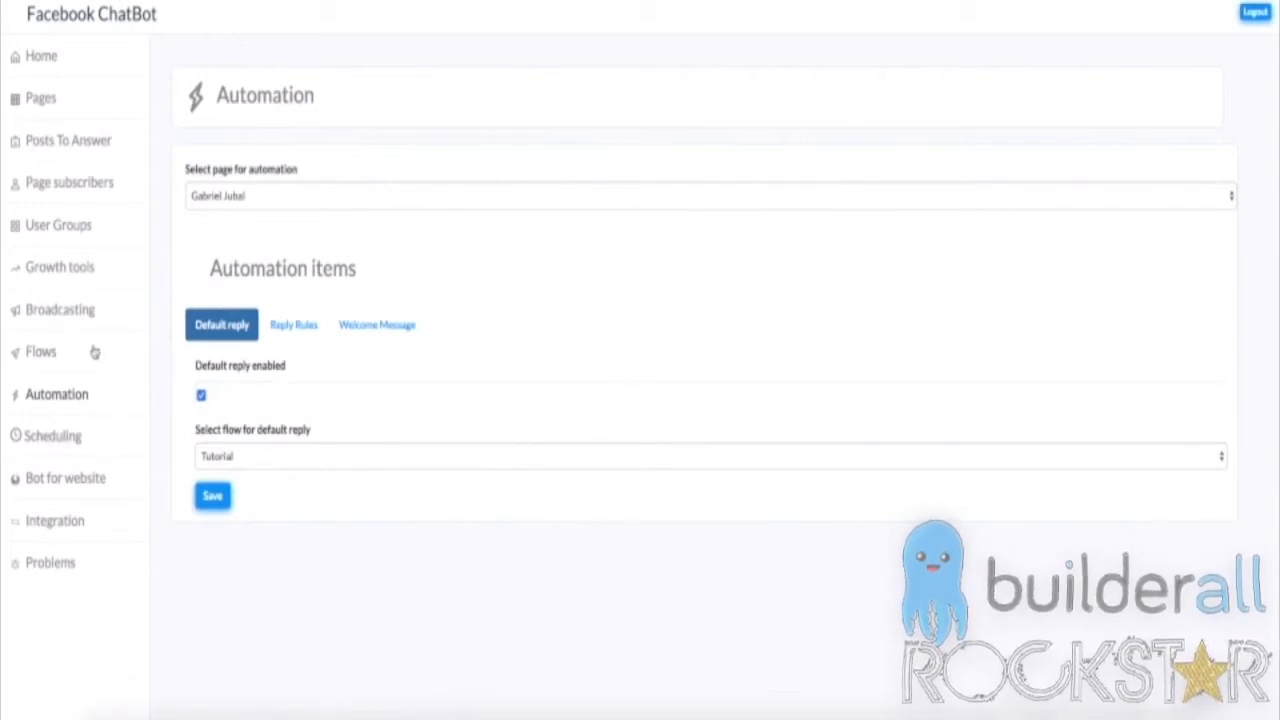
click(298, 457)
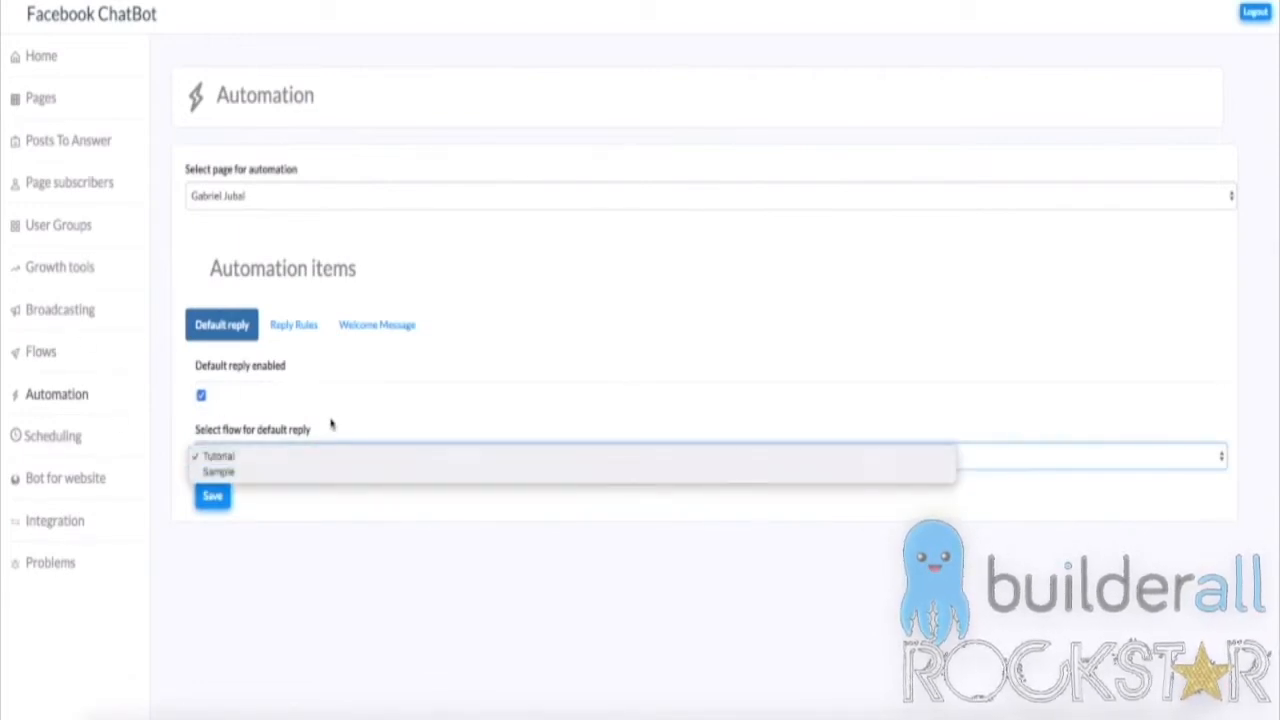
click(332, 425)
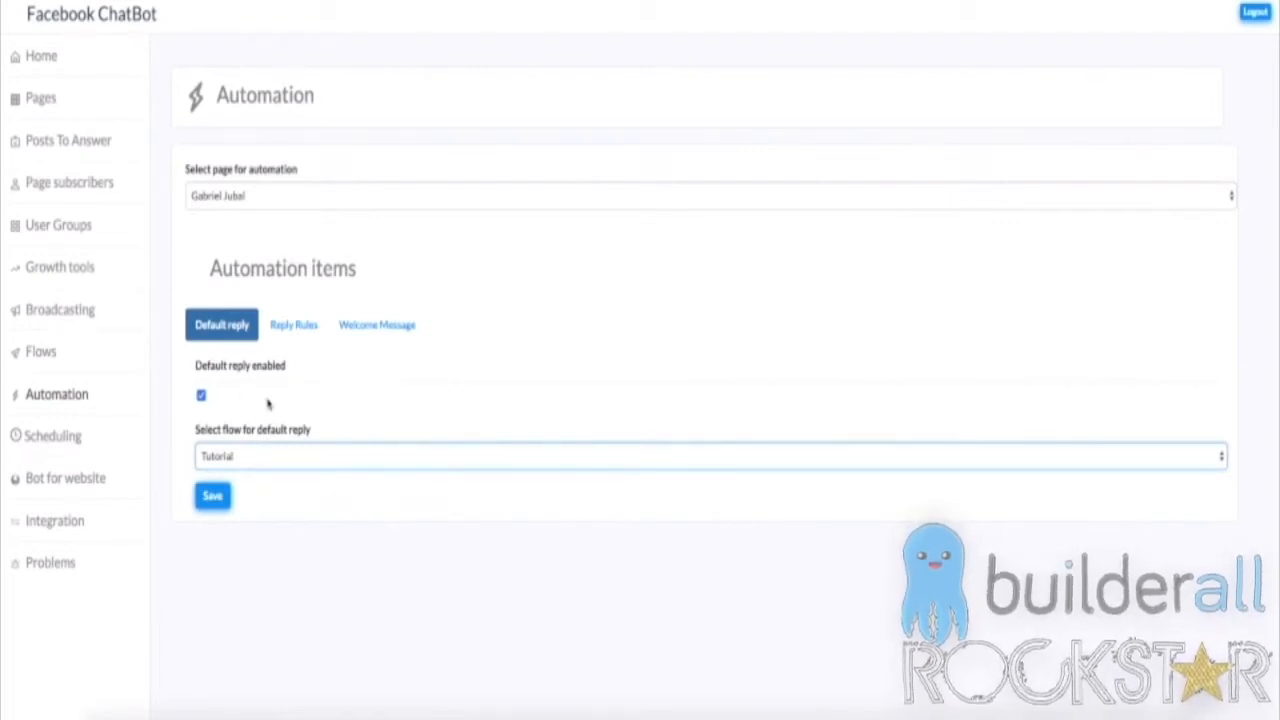
click(340, 500)
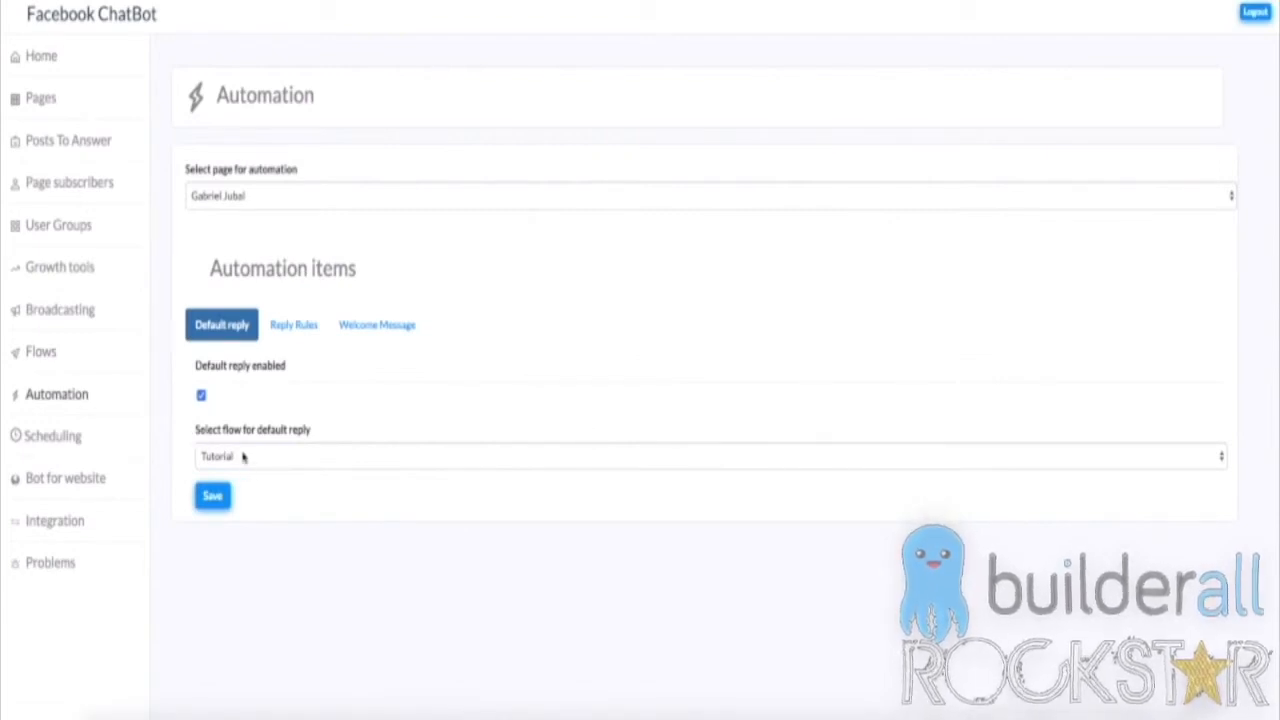
- Review the rule types and tag actions of a new reply rule, cancel it, and view the Welcome Message settings
click(296, 330)
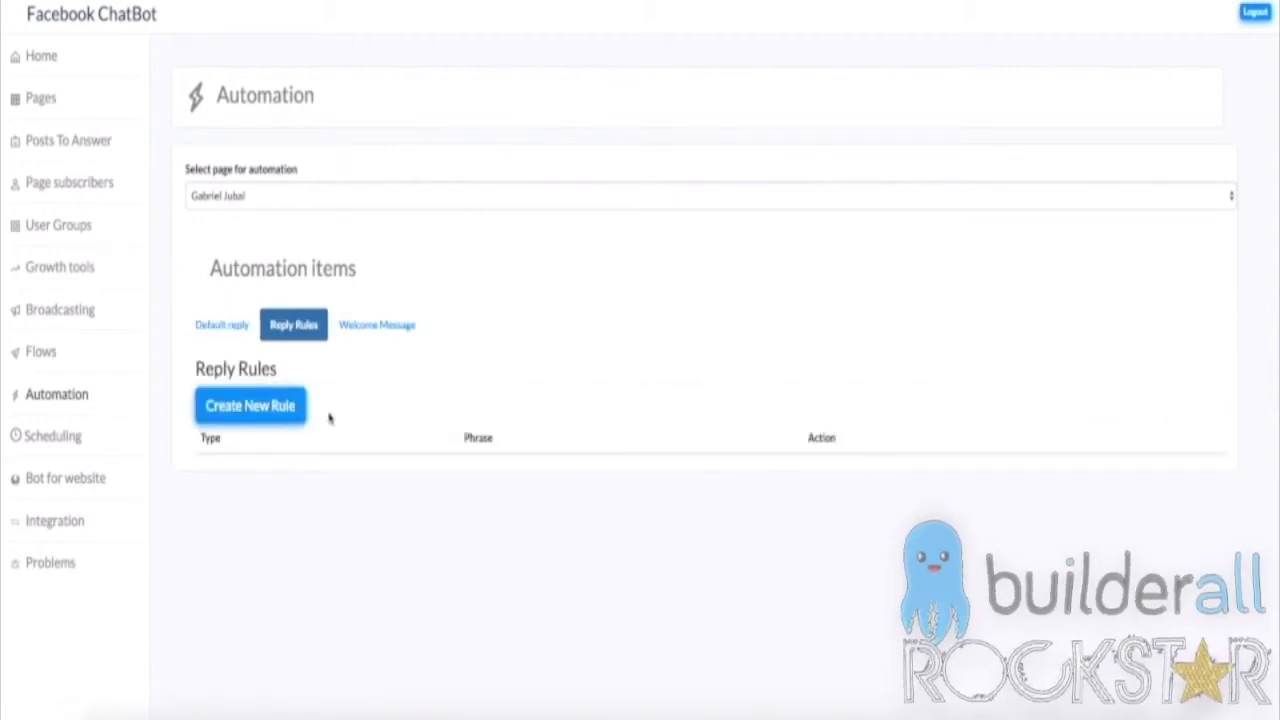
click(286, 408)
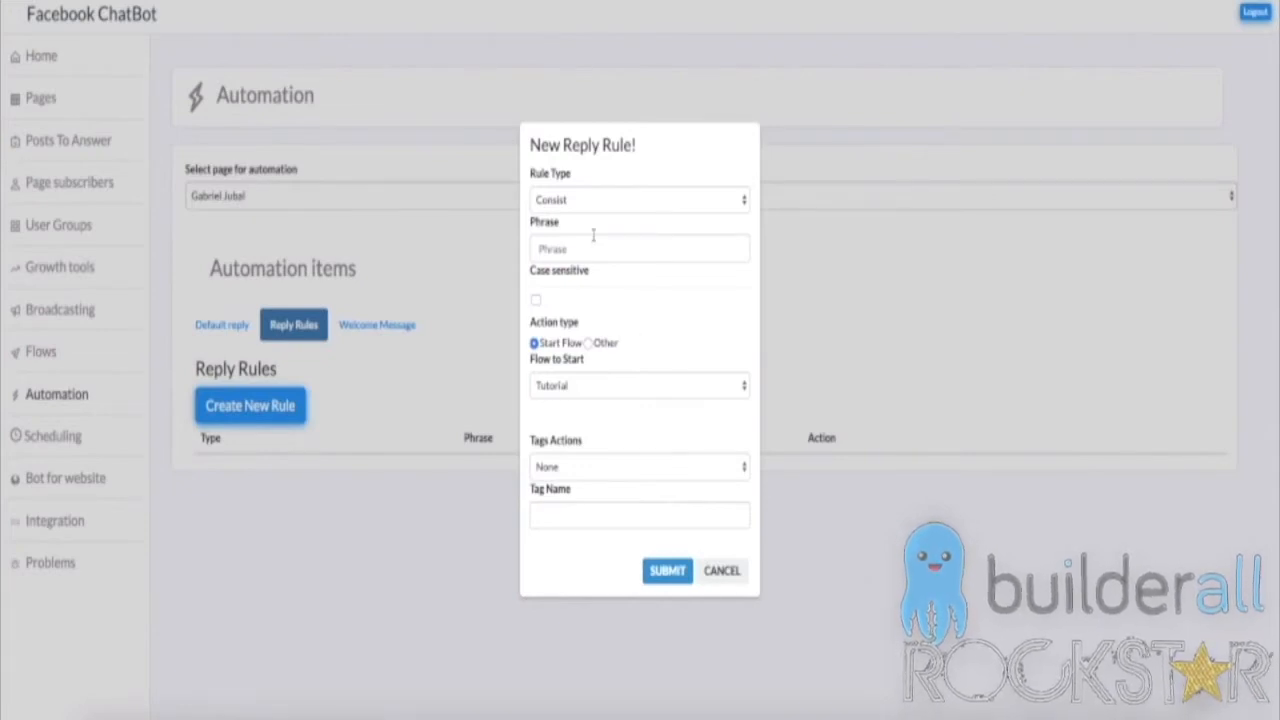
click(582, 200)
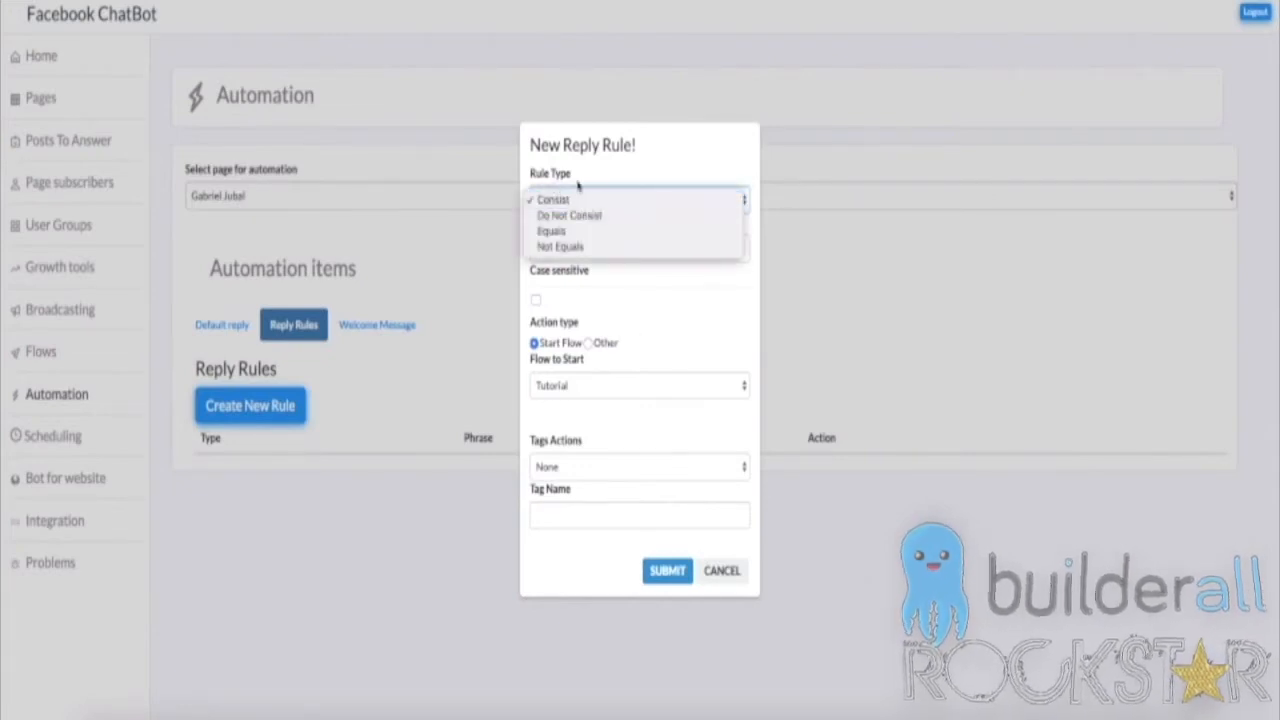
click(646, 311)
click(549, 245)
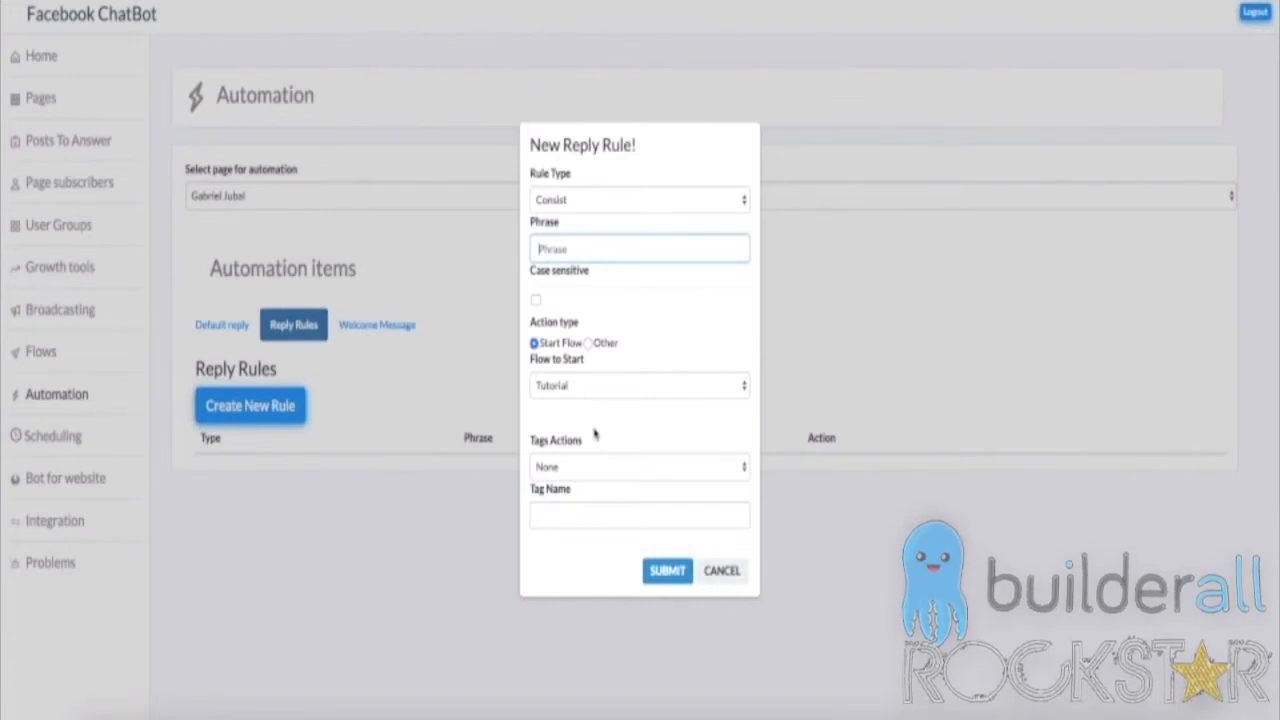
click(587, 466)
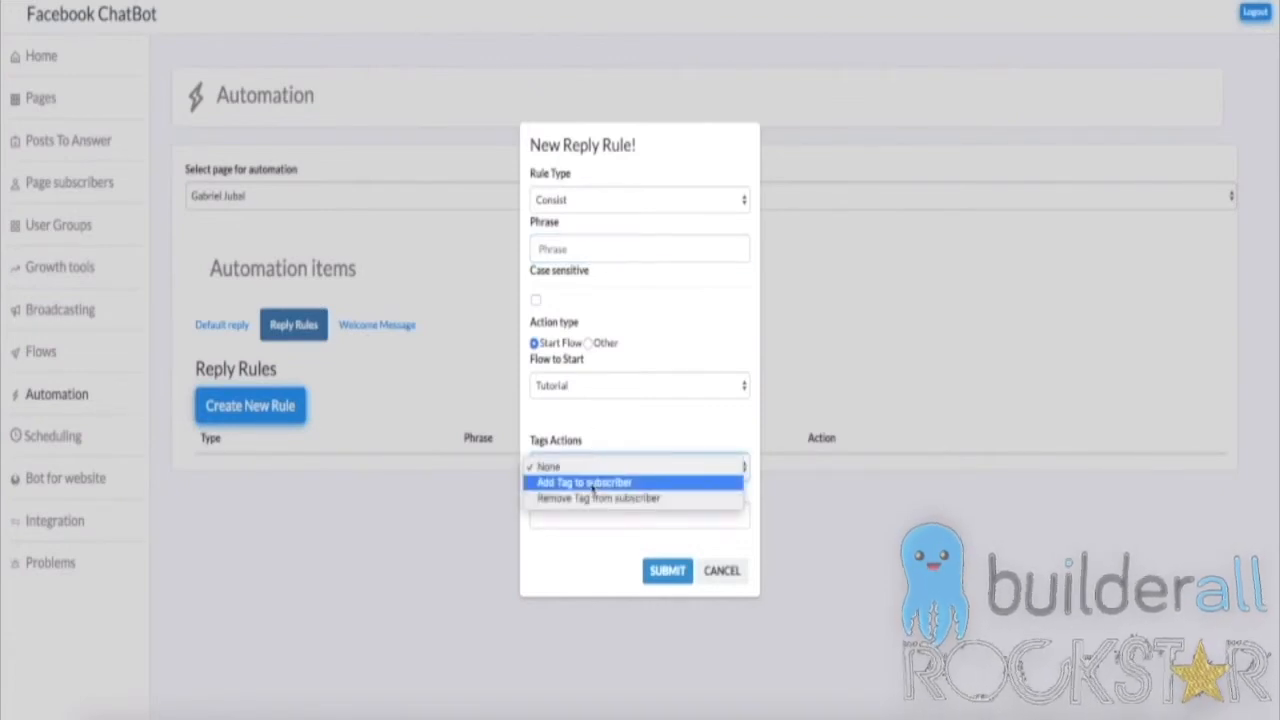
click(615, 430)
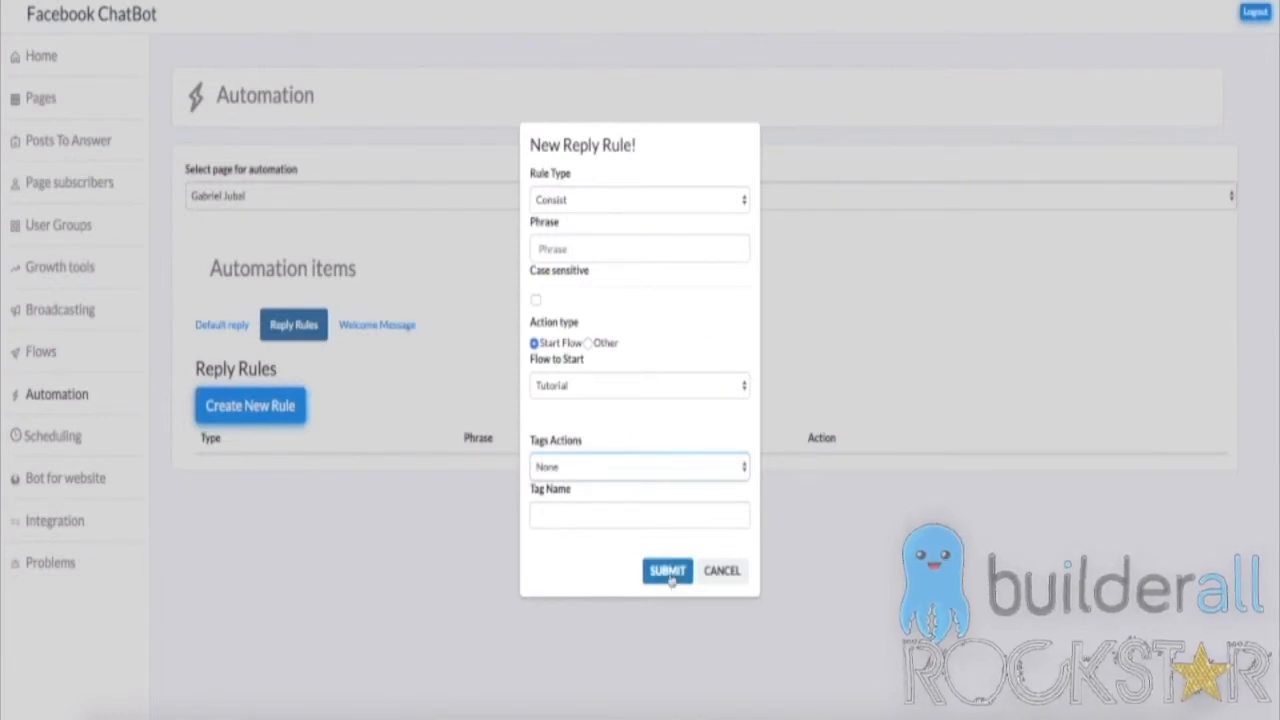
click(715, 574)
click(382, 330)
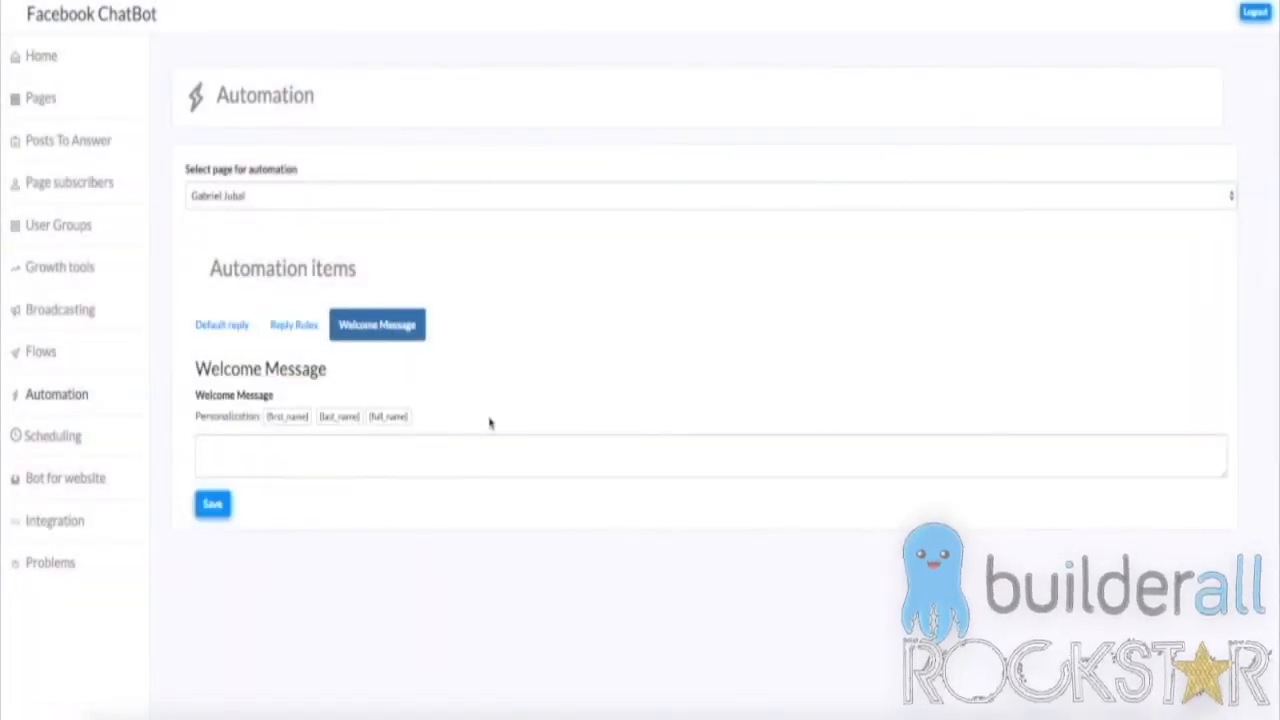
- In Scheduling, review the rule types offered for a new schedule rule and cancel without creating it
click(60, 440)
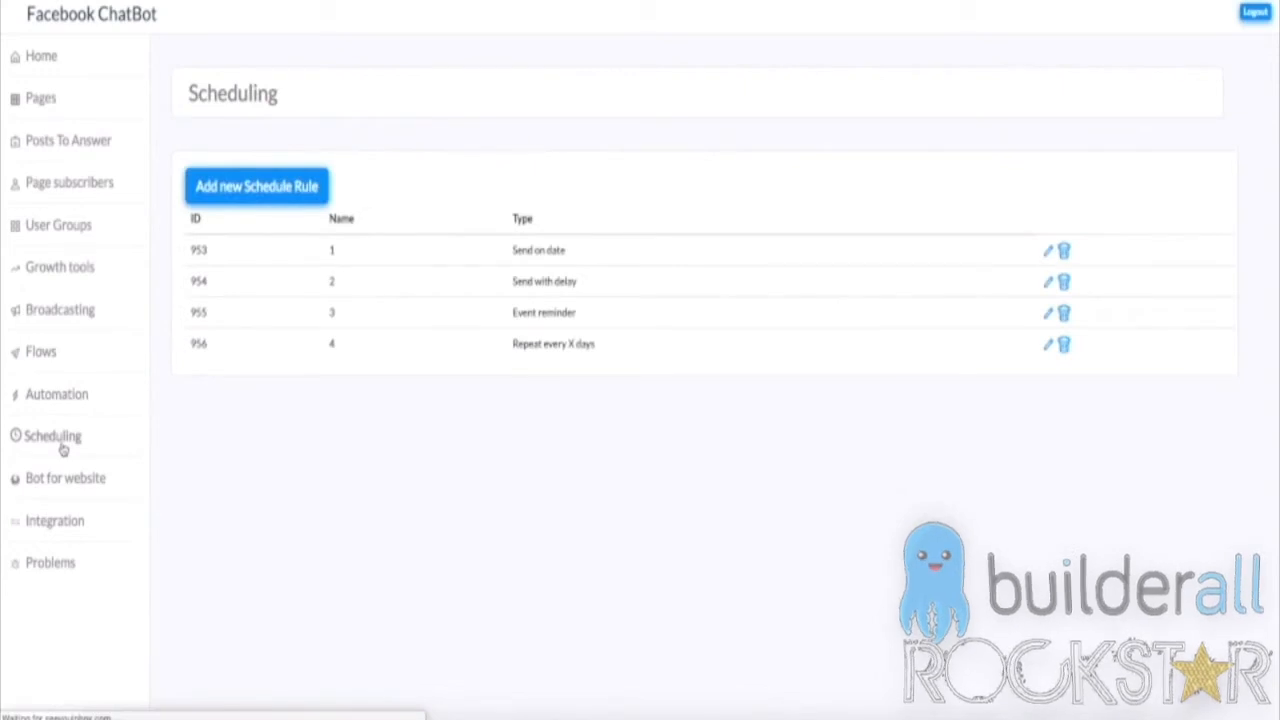
click(287, 193)
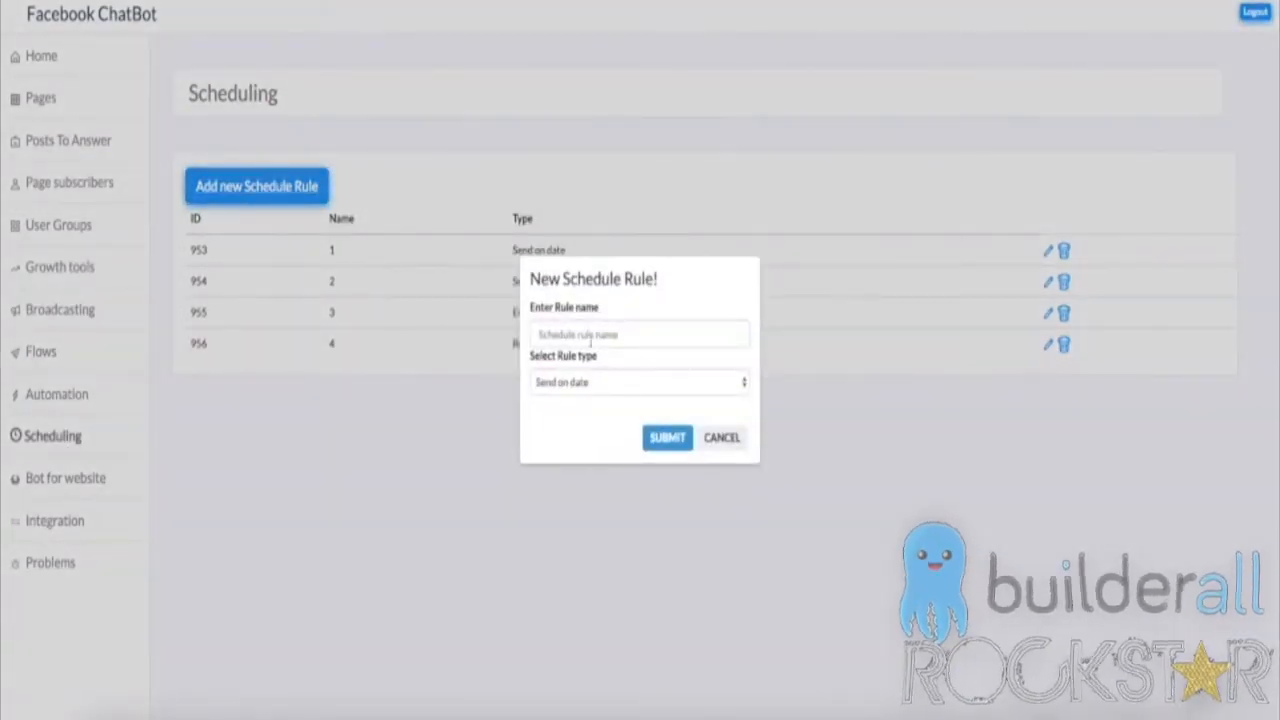
click(597, 387)
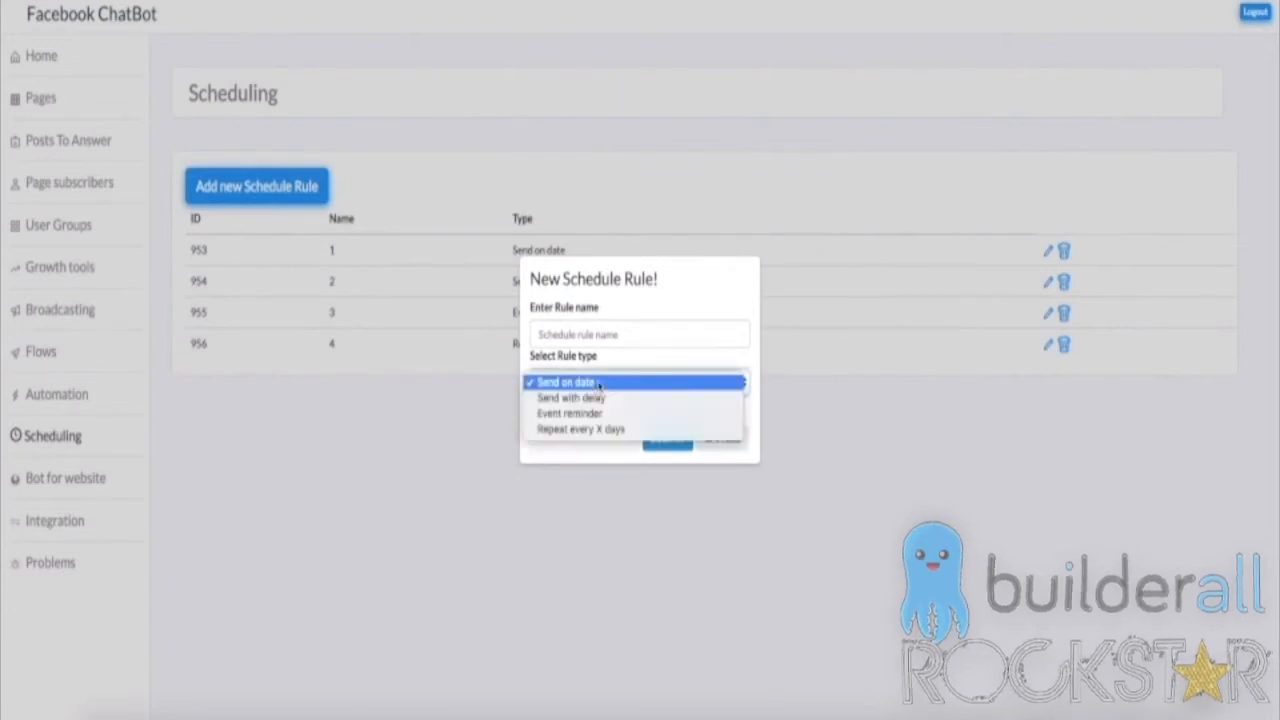
click(597, 383)
click(724, 439)
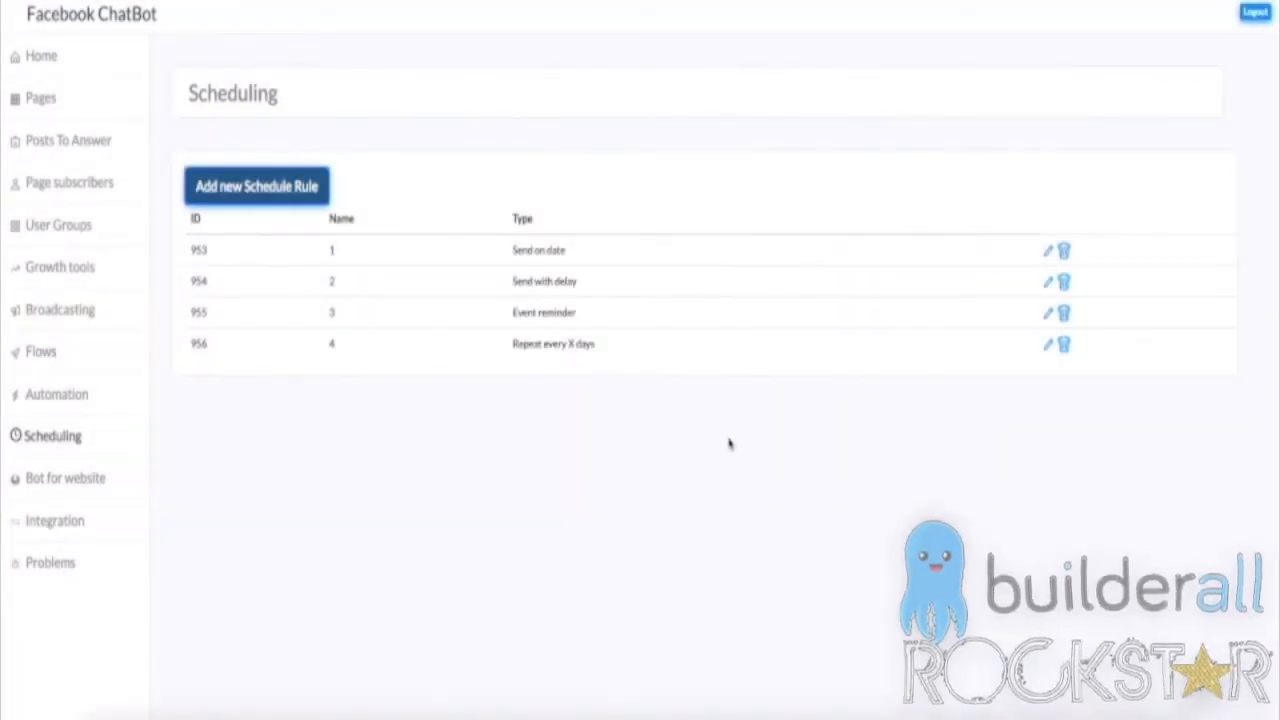
- Open the Send on date scheduling rule "1" for editing and try to set its send date to February 23, 2019
drag(514, 251, 583, 263)
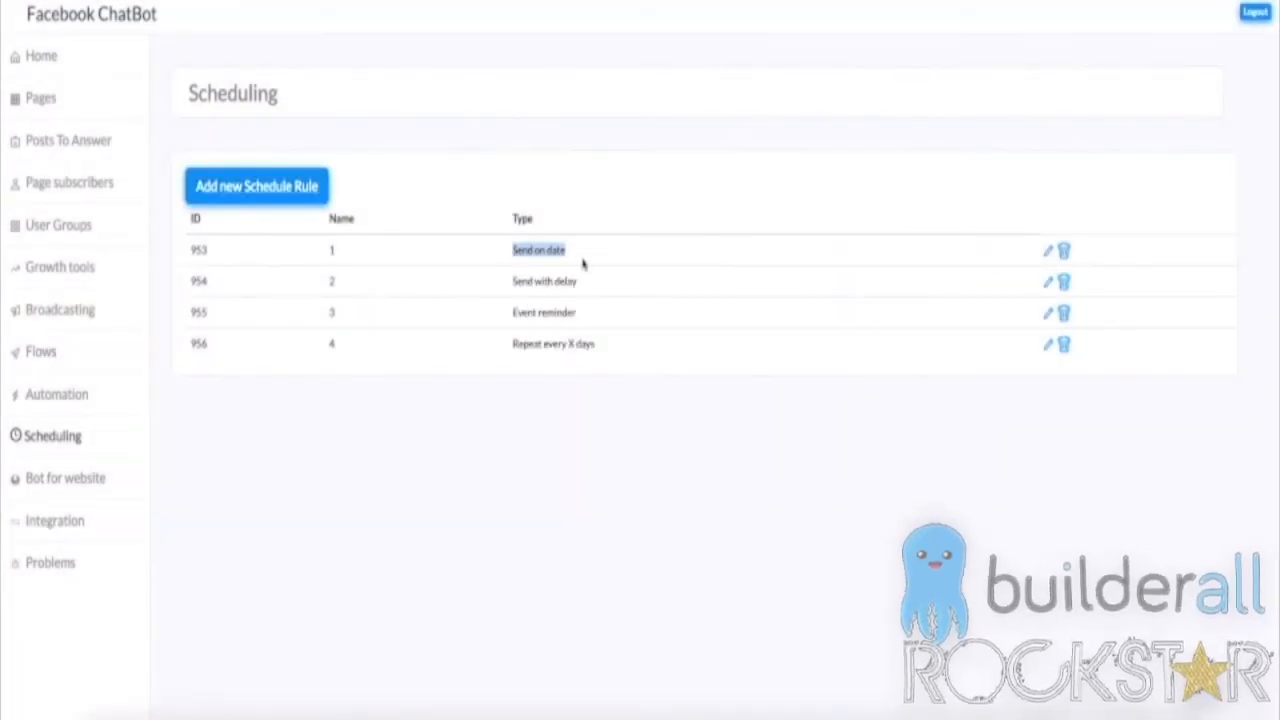
click(592, 261)
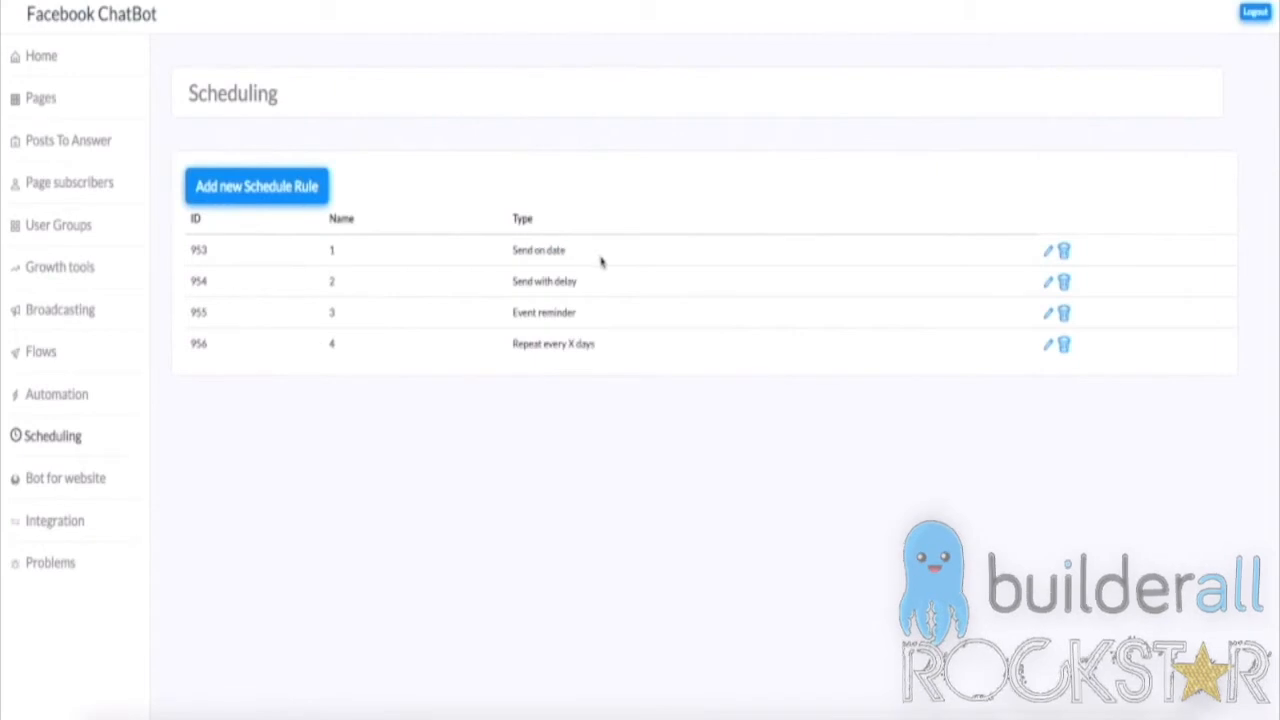
click(1049, 256)
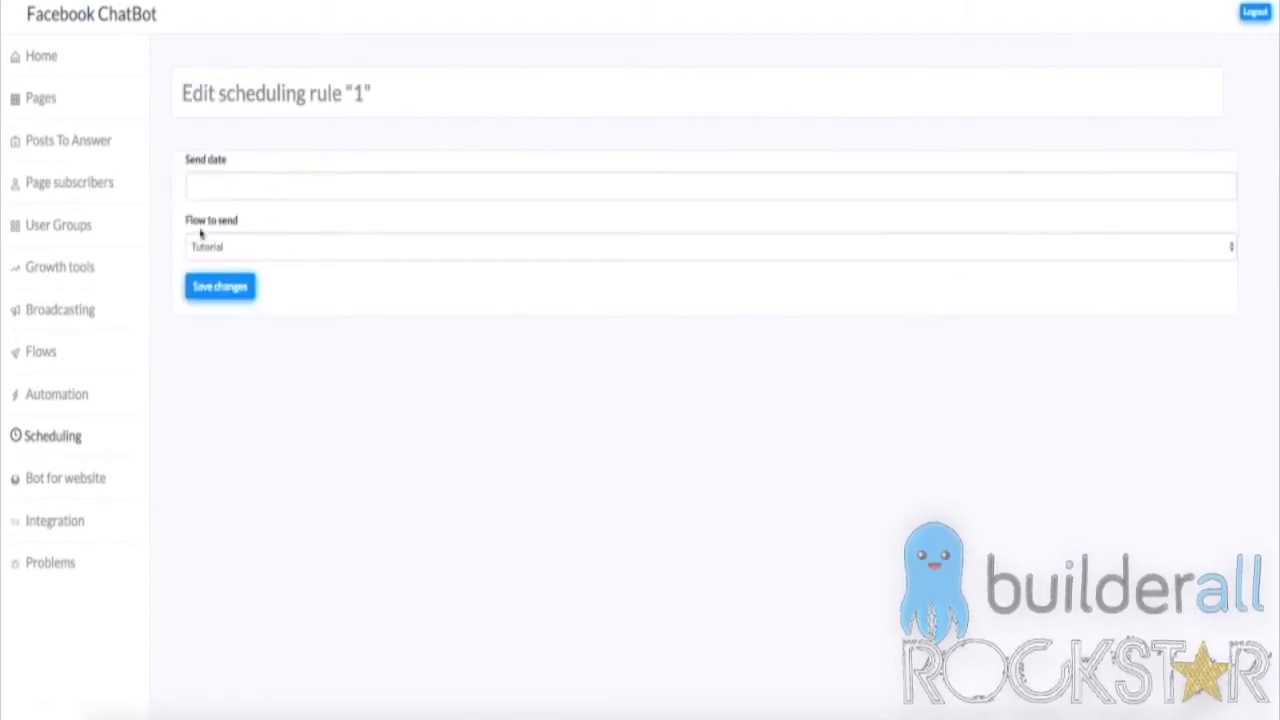
click(227, 186)
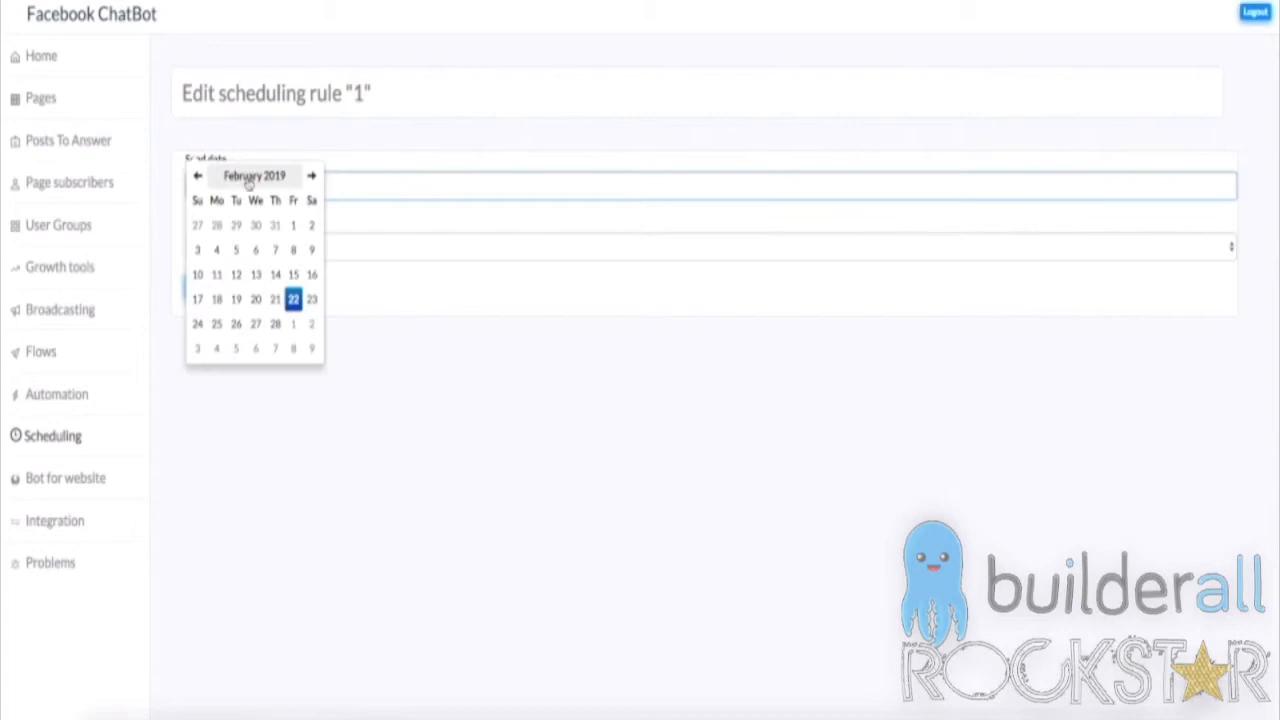
click(312, 300)
click(490, 363)
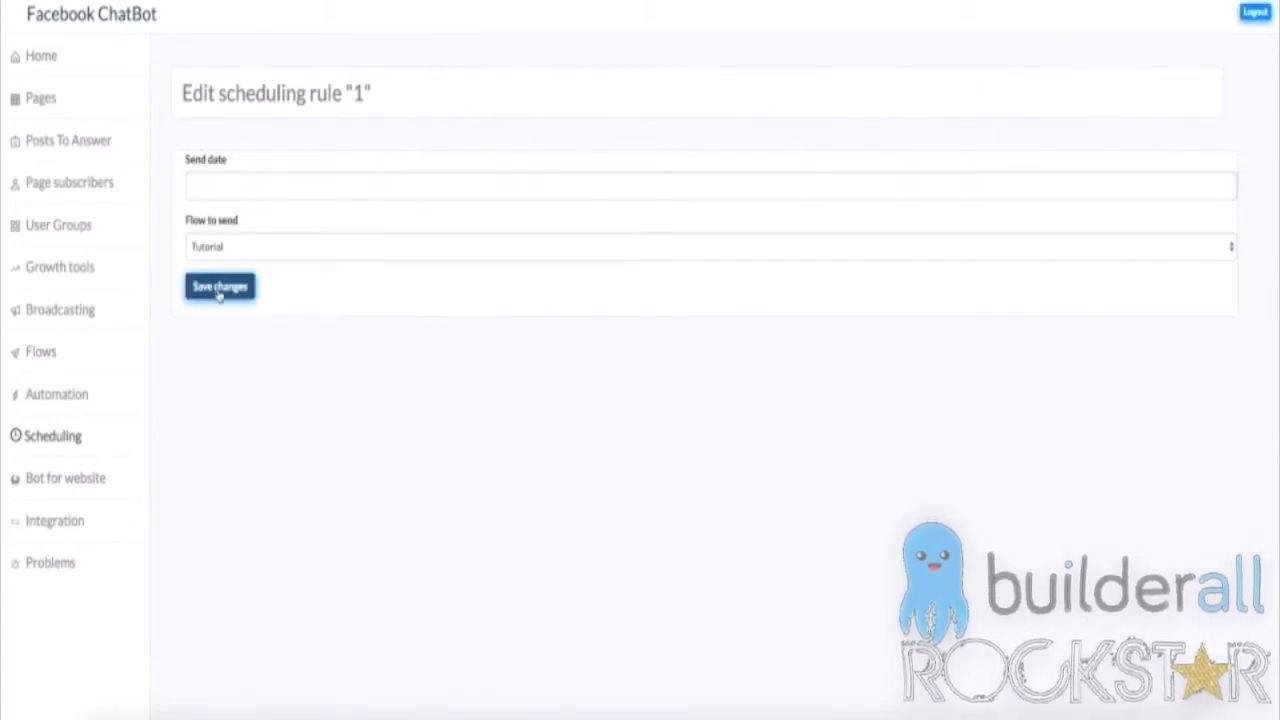
- Return to the scheduling list and set the delay of the Send with delay rule "2" to 2 hours
click(82, 435)
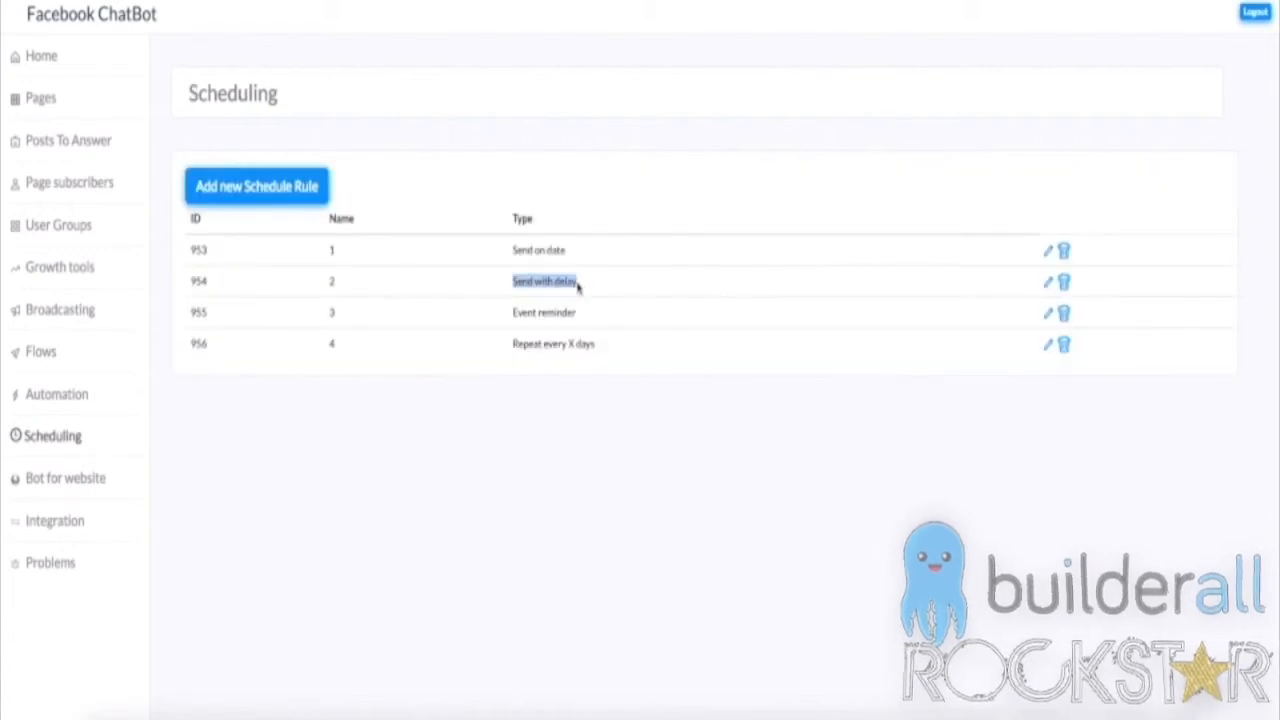
click(600, 287)
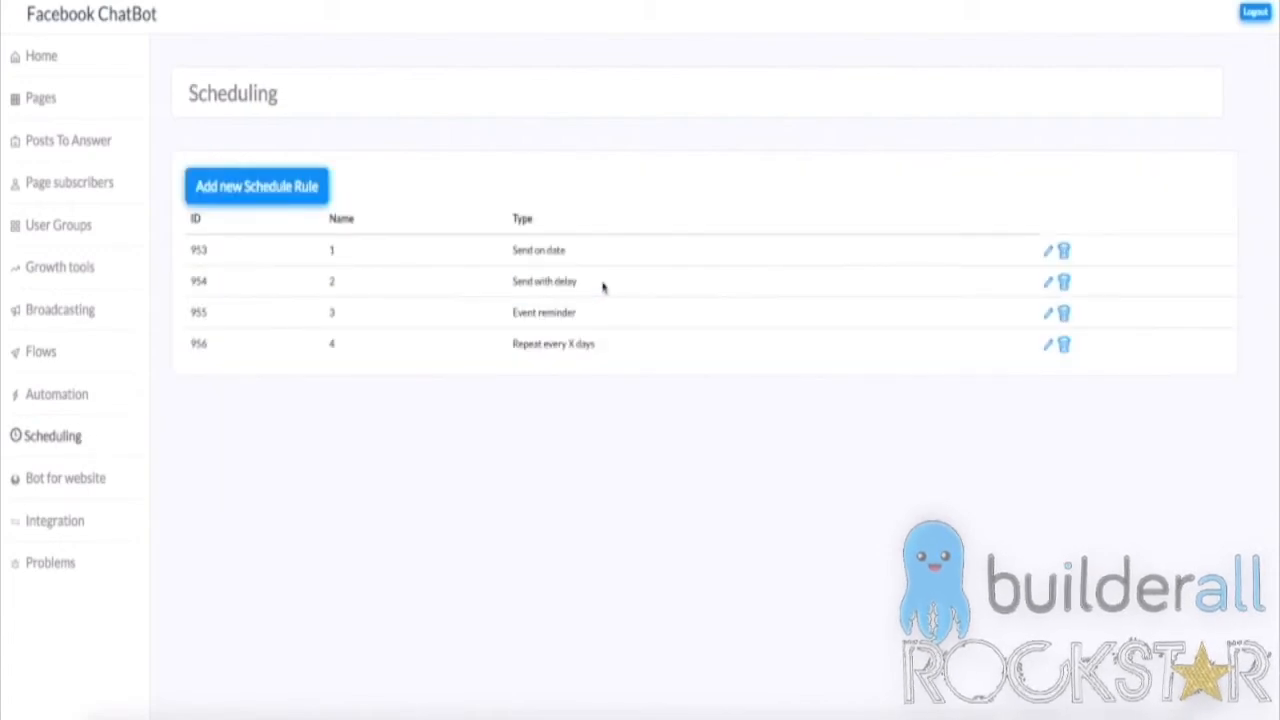
click(1049, 284)
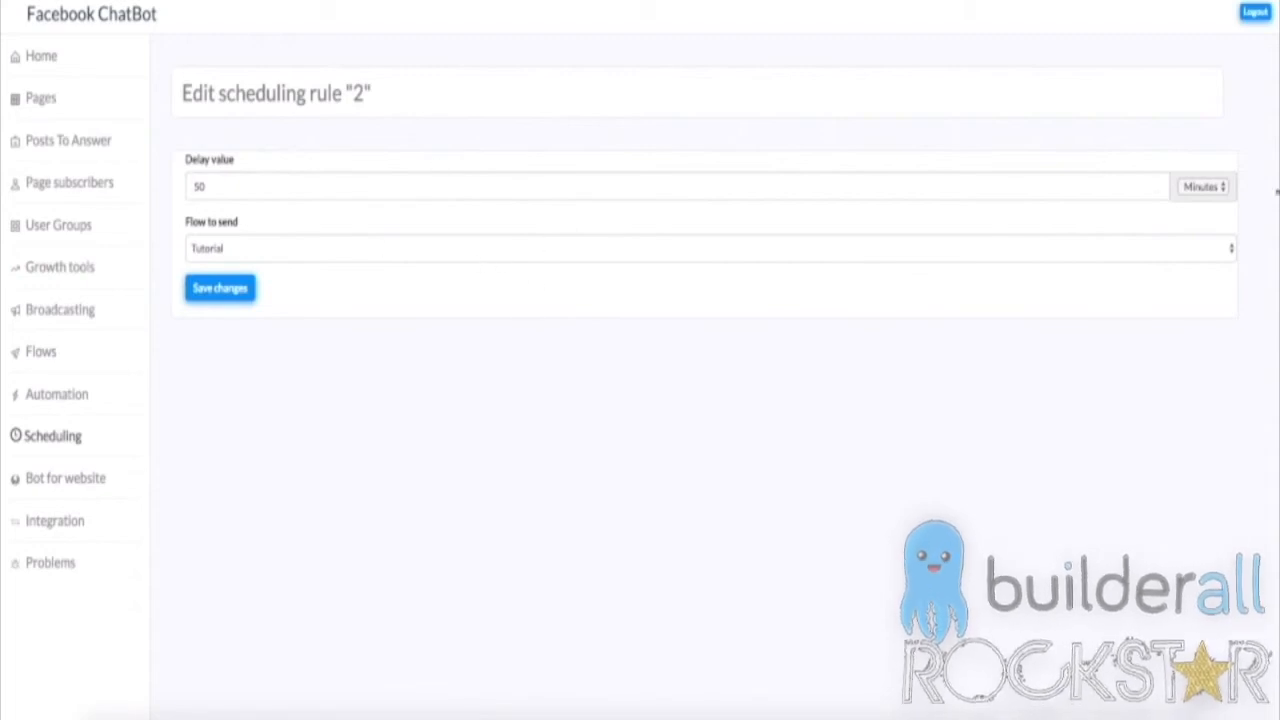
click(1202, 190)
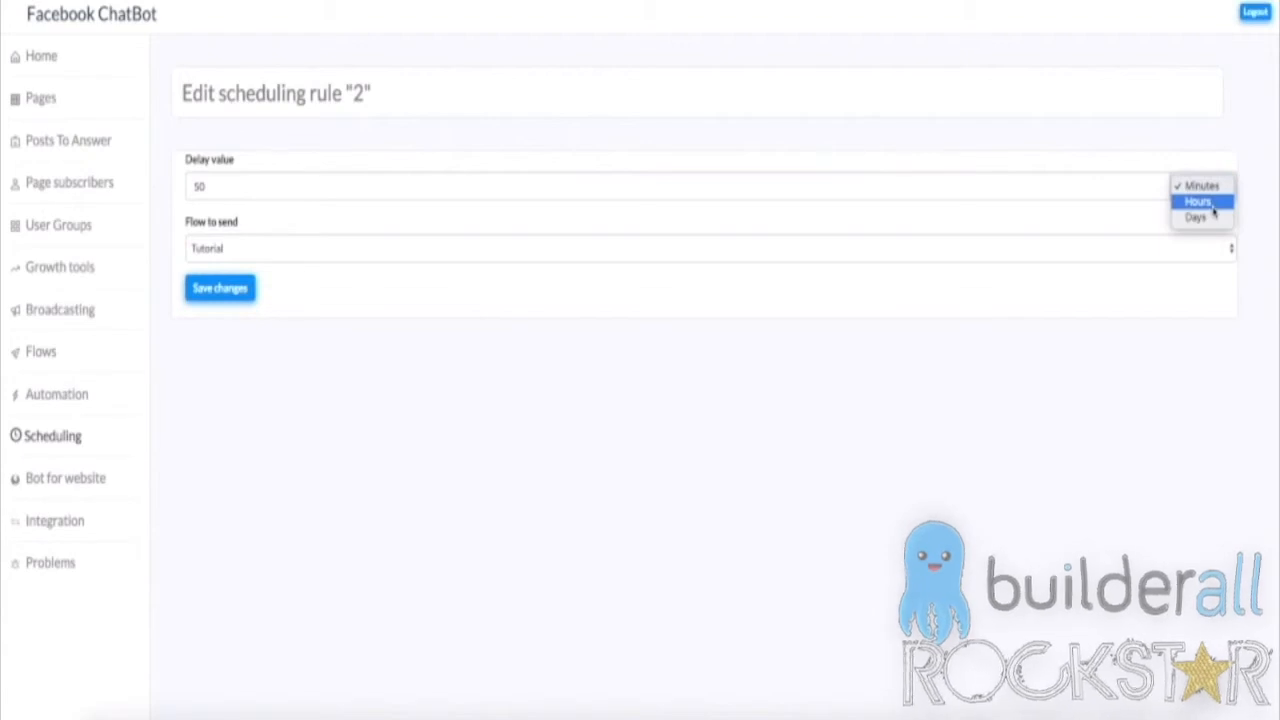
click(1206, 202)
drag(1086, 191, 168, 186)
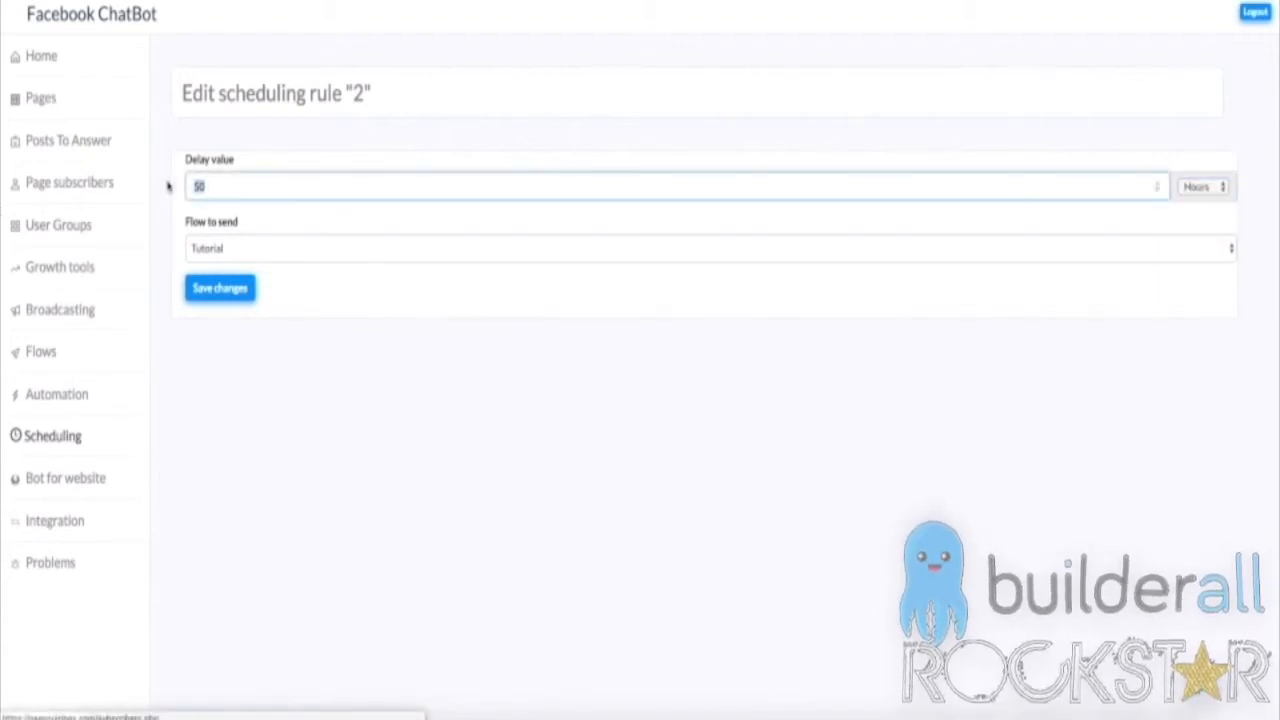
text(2)
click(569, 348)
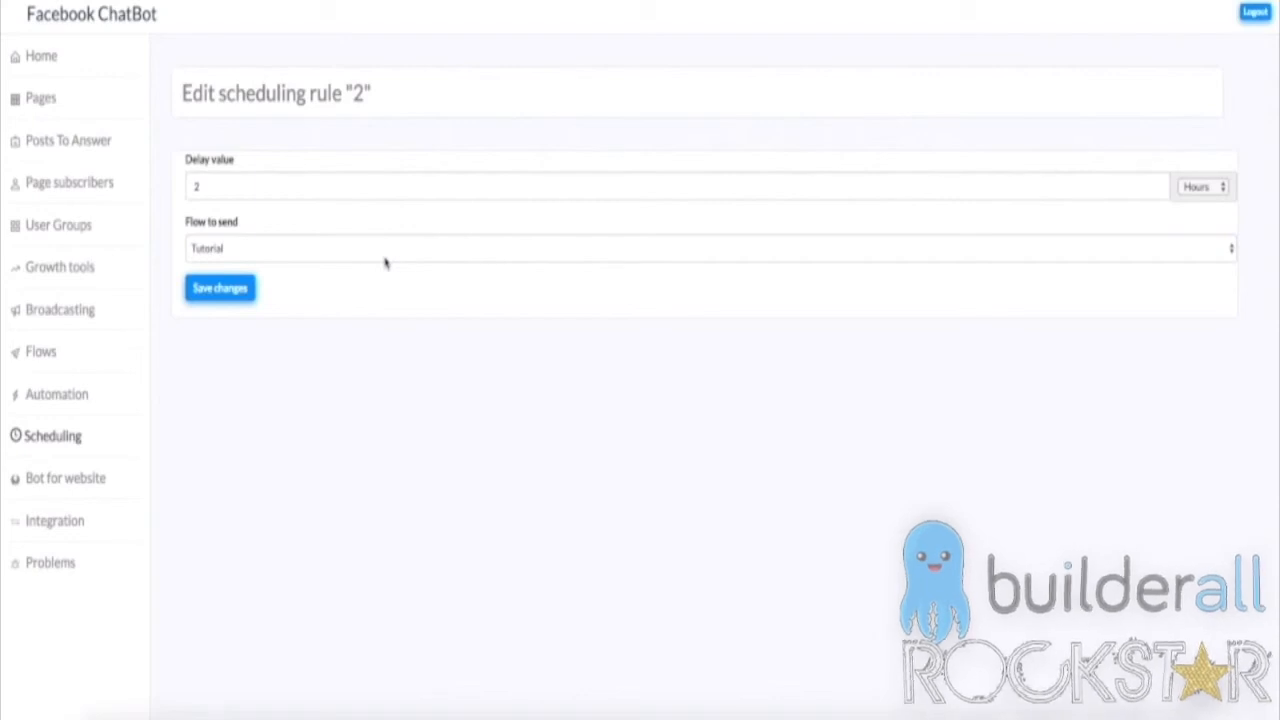
- Open the Event reminder rule "3", fill in a new reminder item for 30 minutes before with the Tutorial flow, and cancel it
click(75, 437)
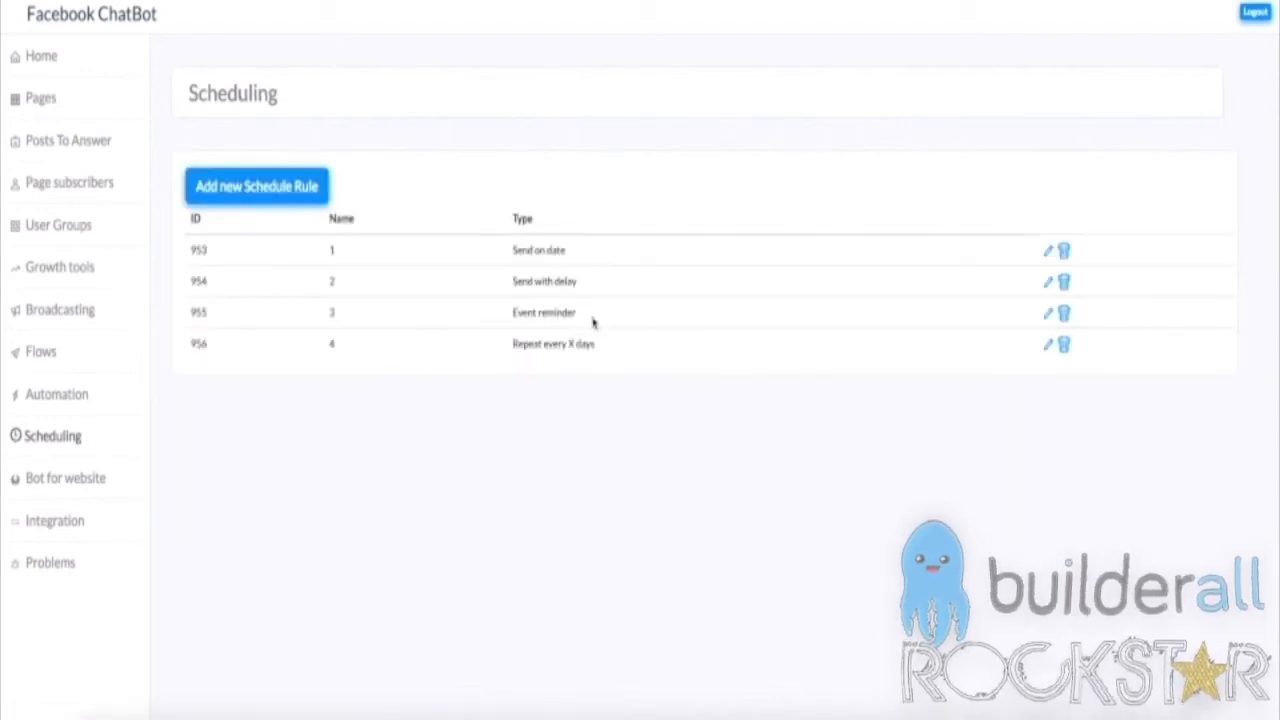
click(1049, 315)
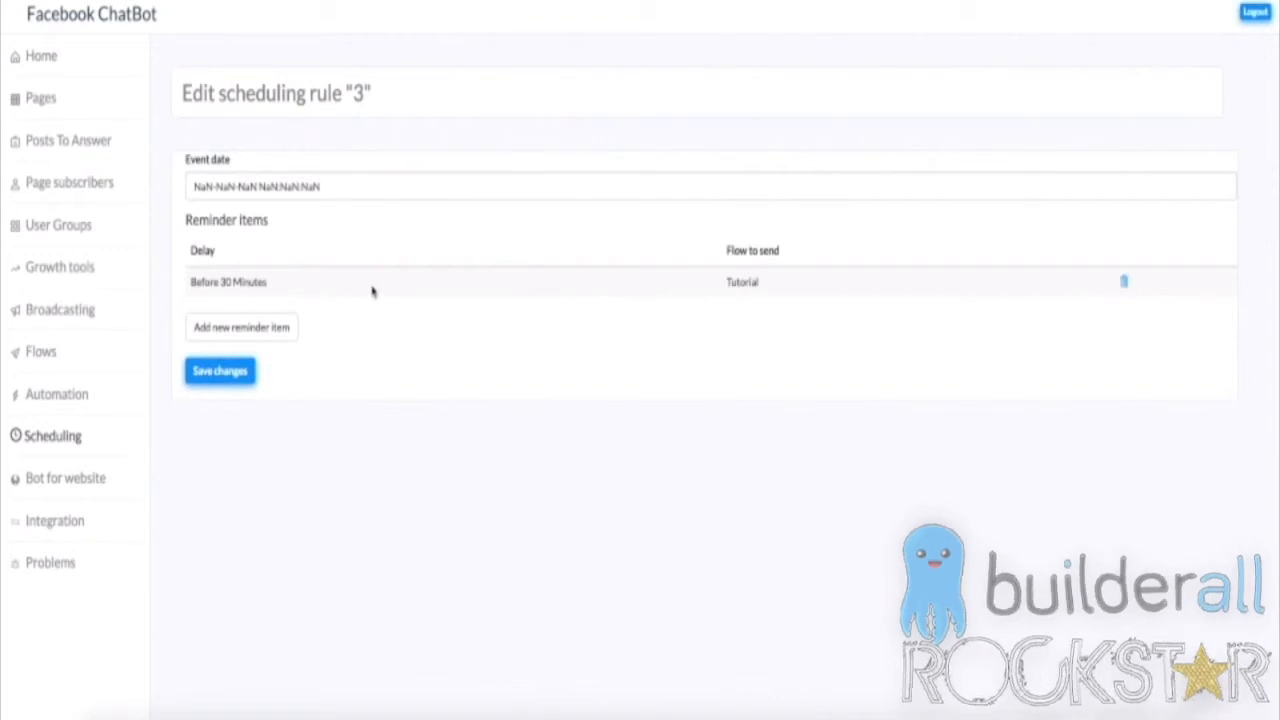
click(262, 328)
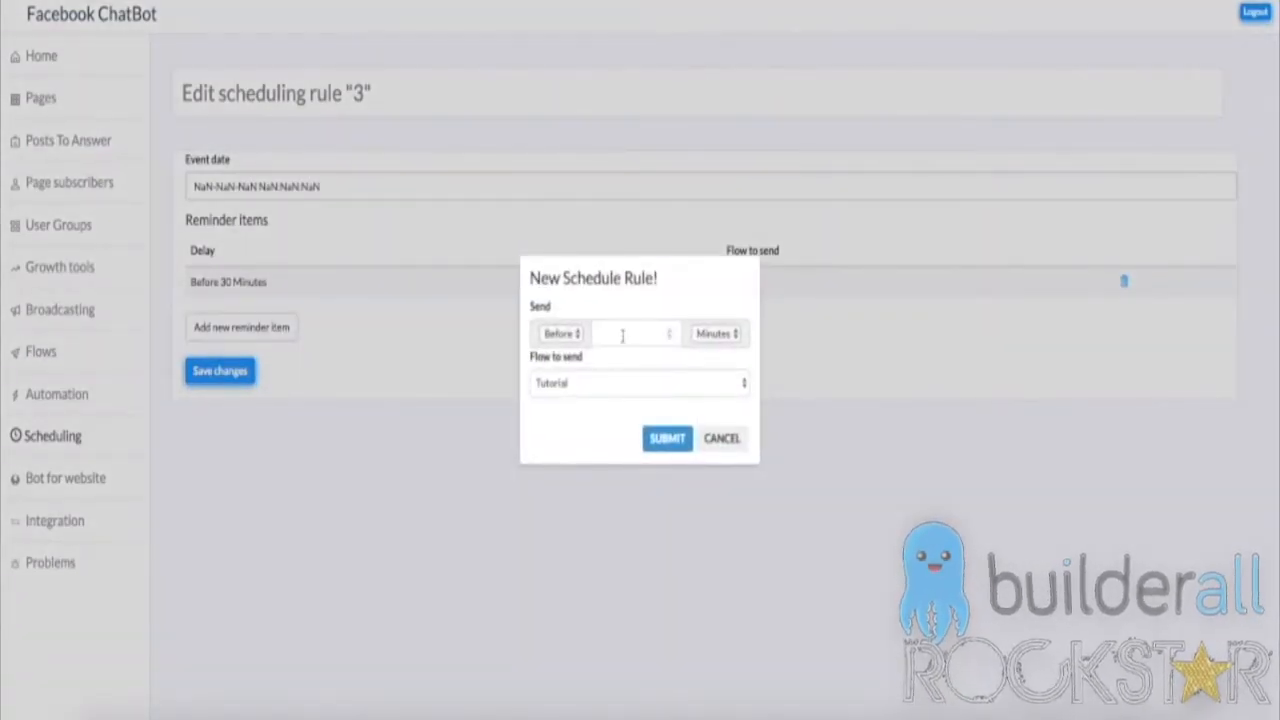
click(622, 339)
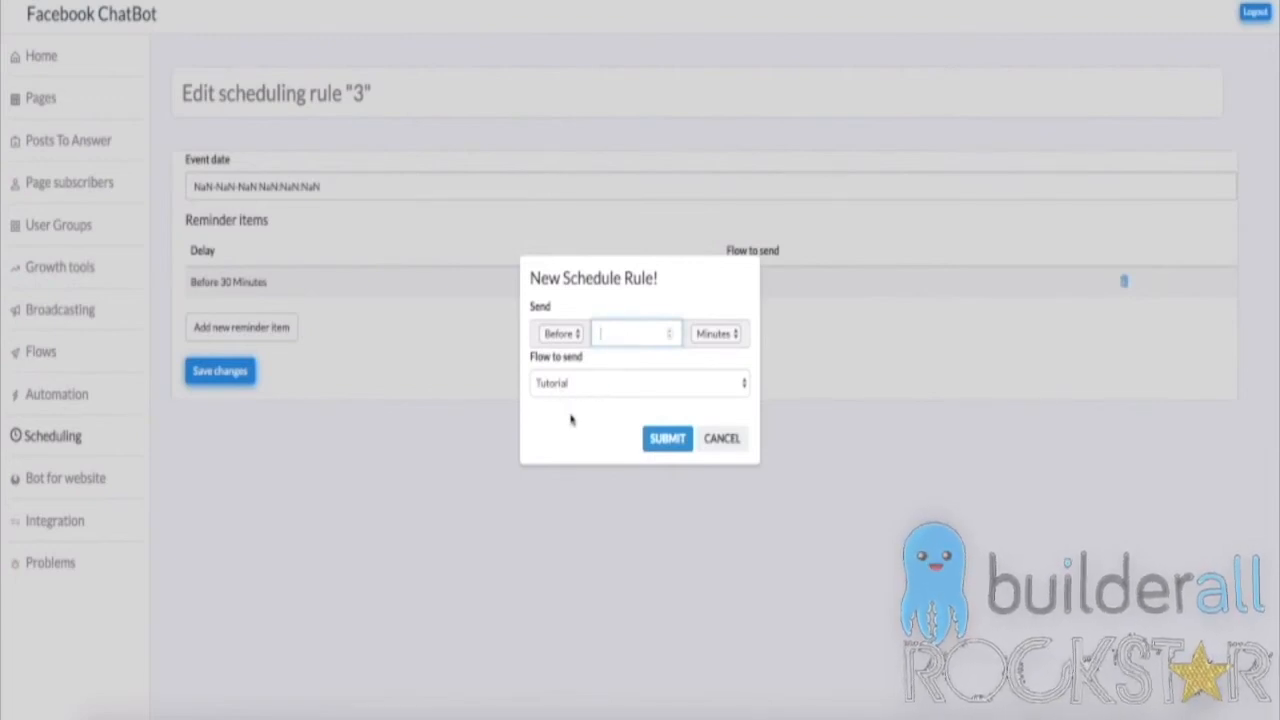
text(30)
click(711, 340)
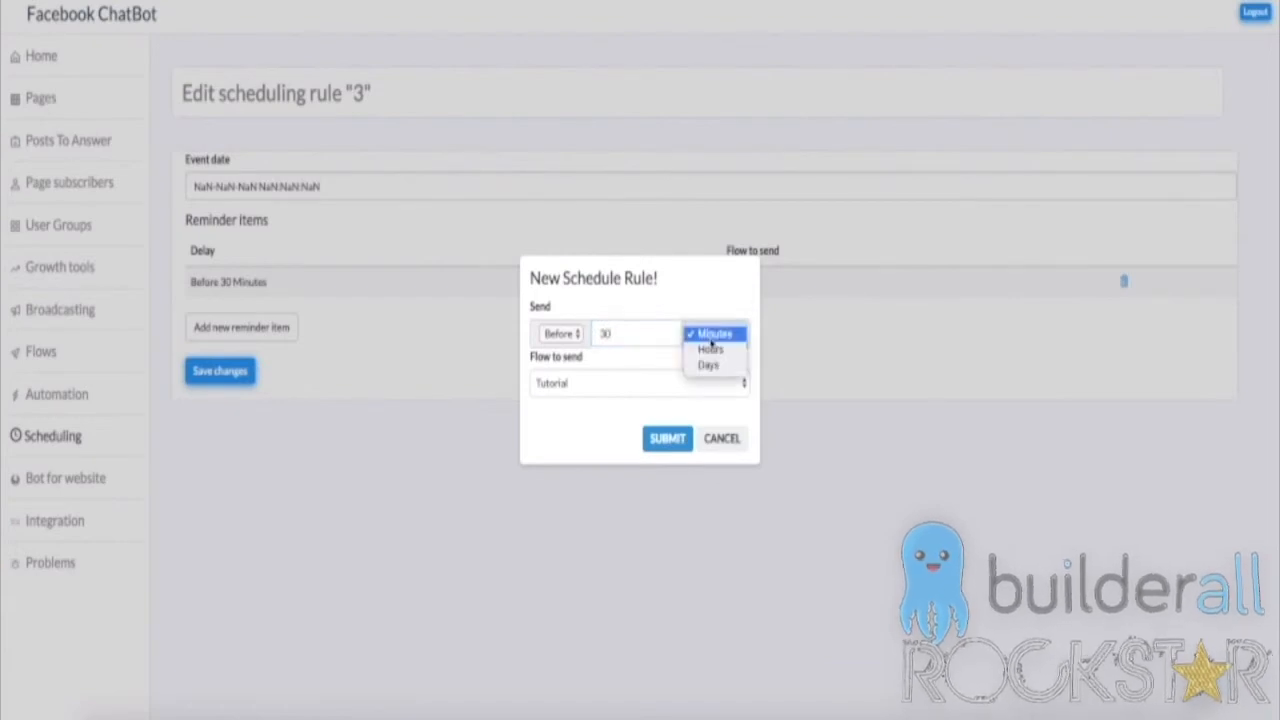
click(688, 331)
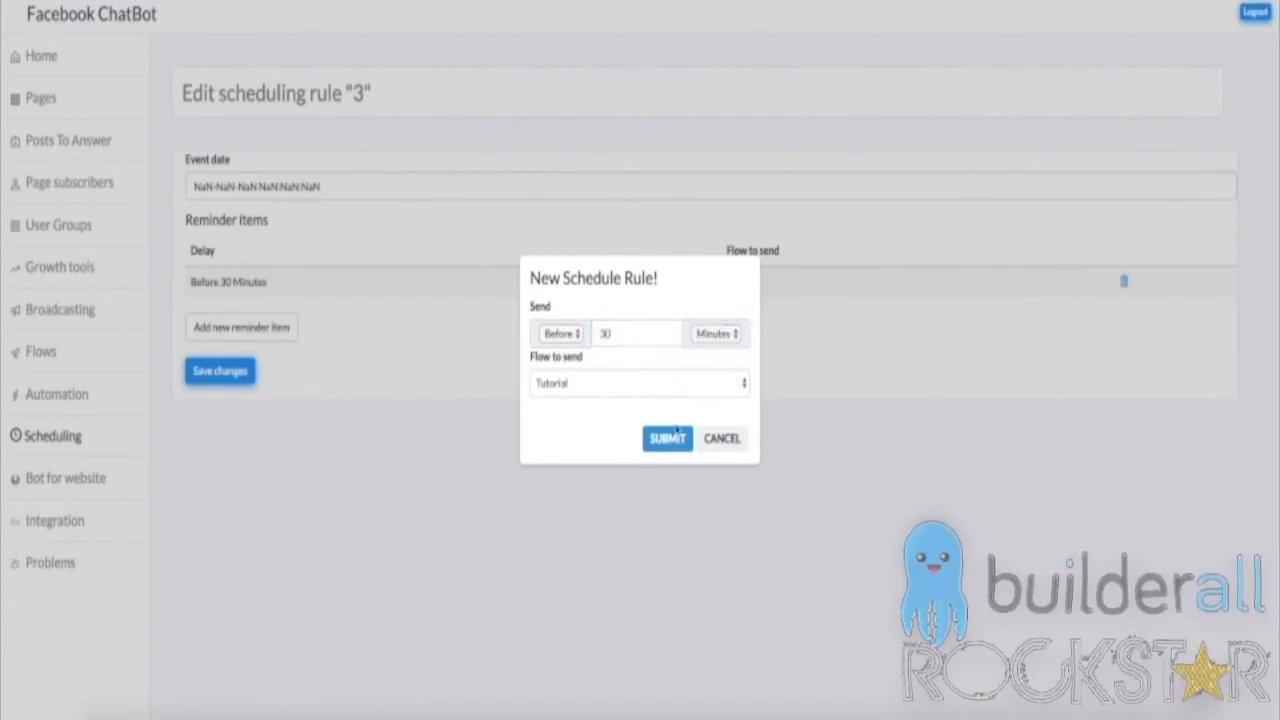
click(721, 438)
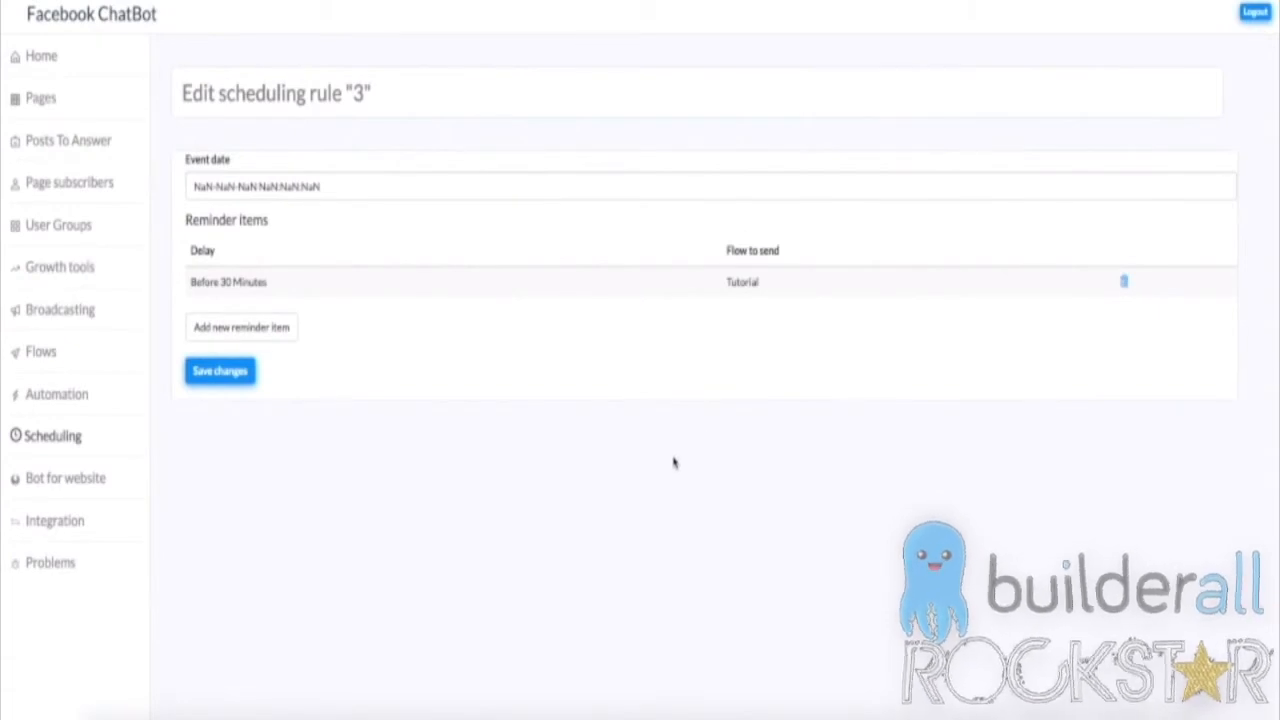
- Return to the scheduling list and examine the Repeat every X days rule "4"
click(70, 443)
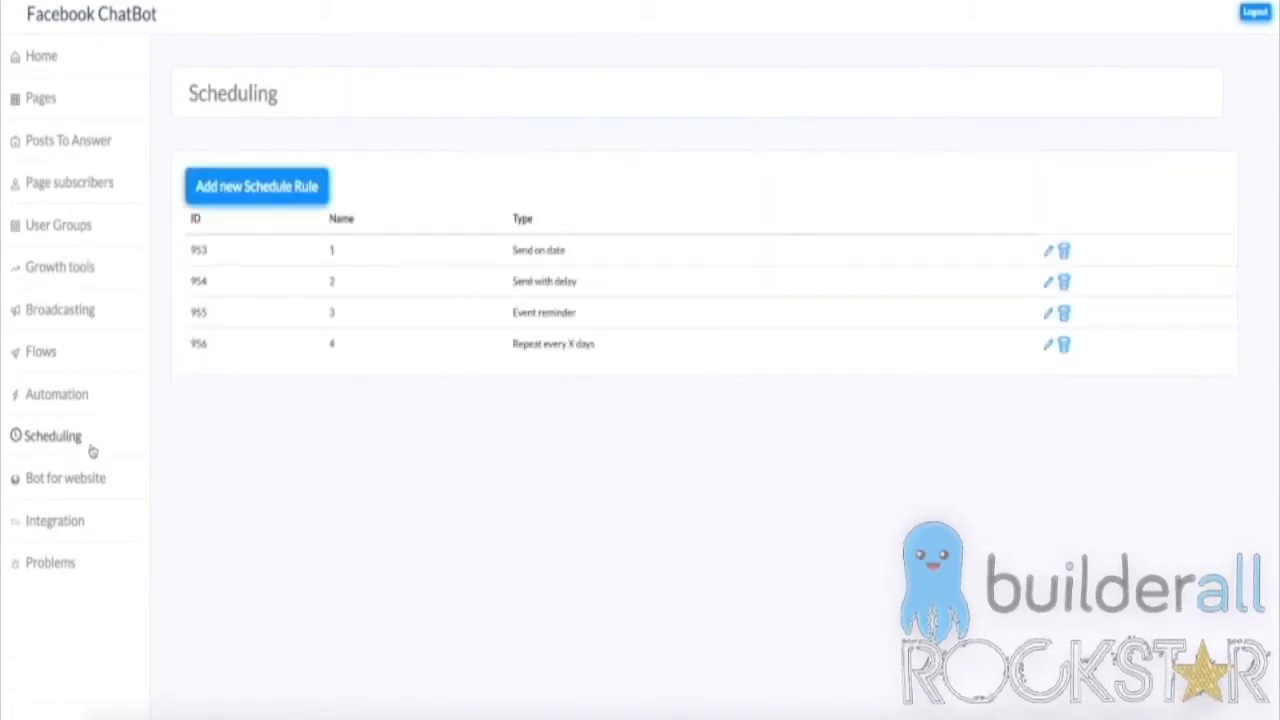
drag(510, 344, 594, 345)
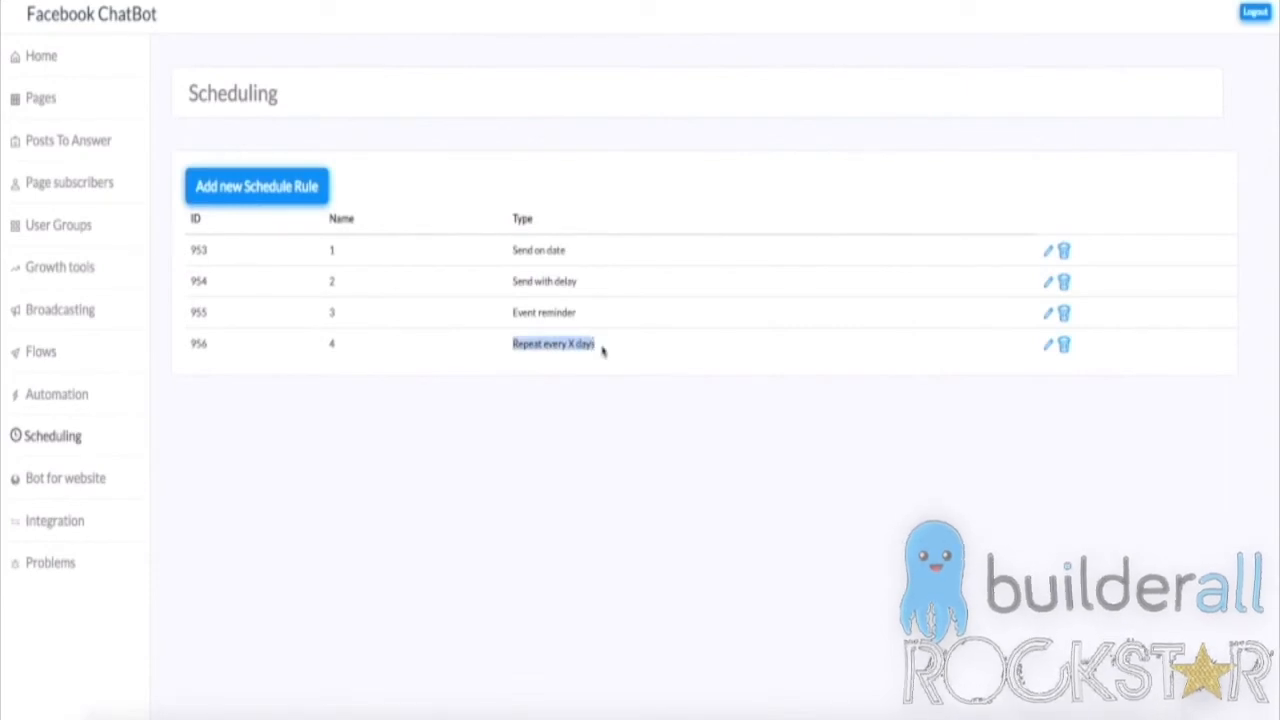
click(602, 349)
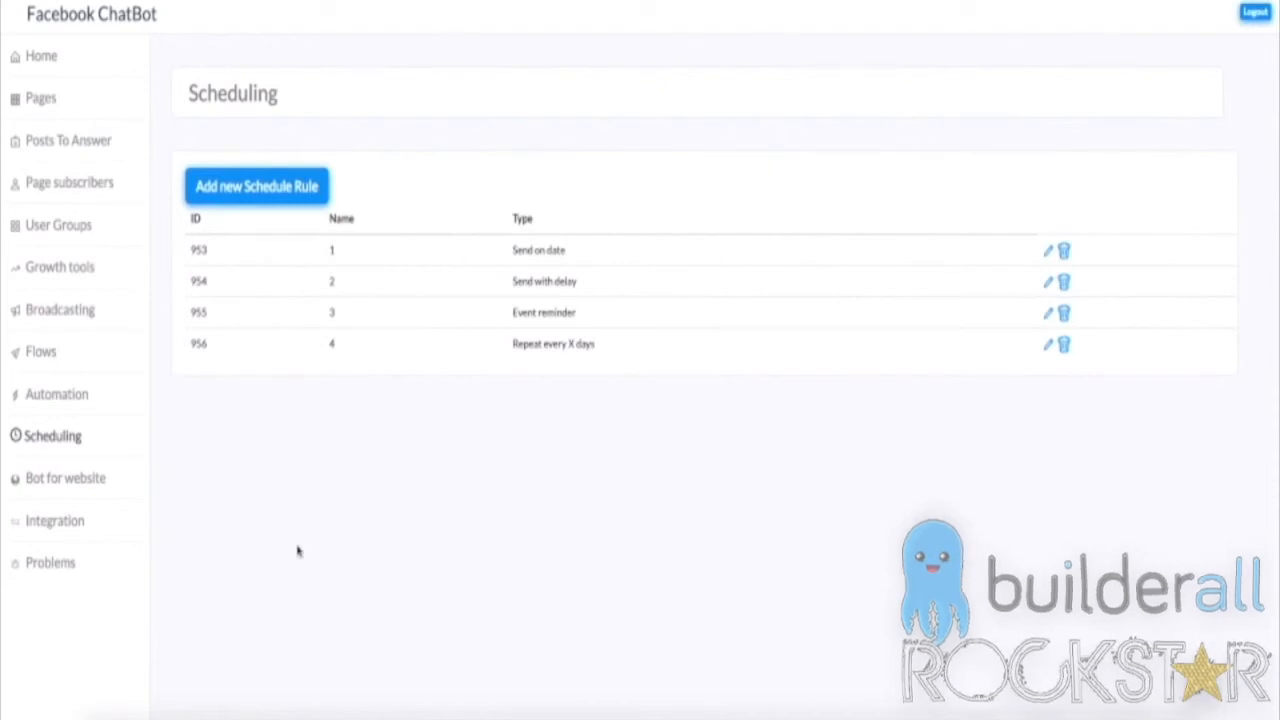
- In Bot for website, create a new website bot named "Tutorial" for the preselected page
click(73, 481)
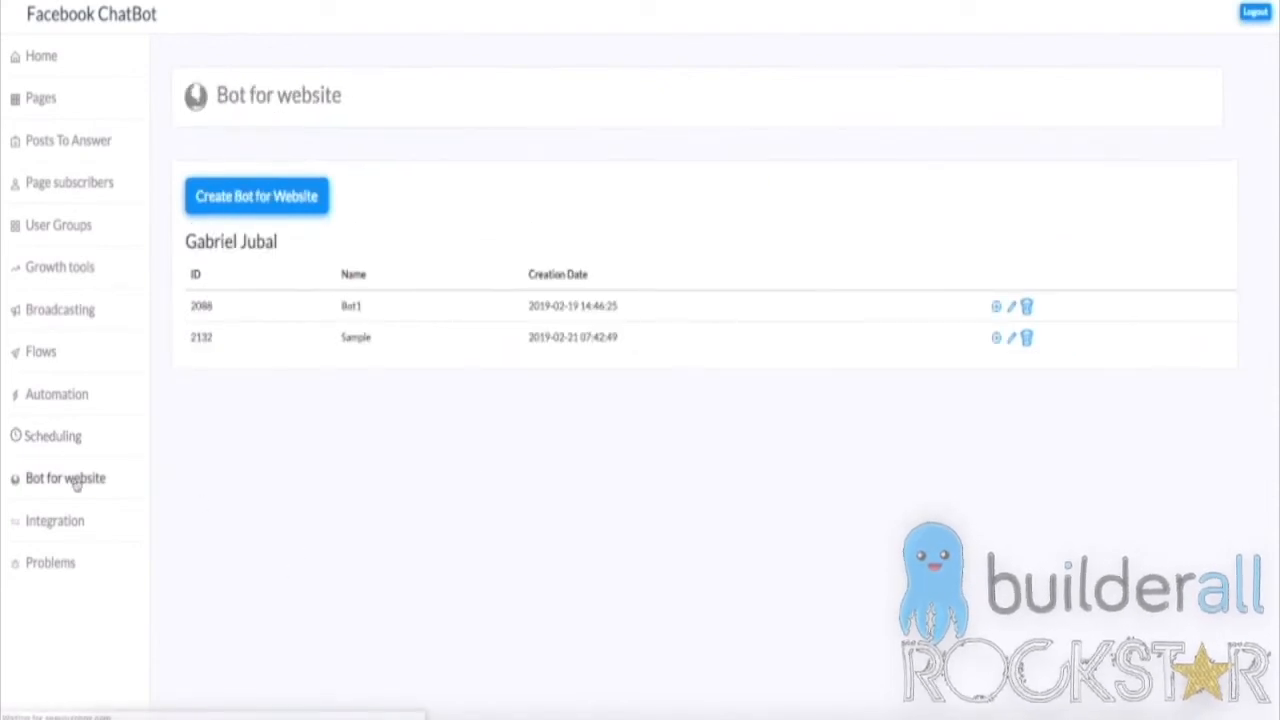
click(257, 194)
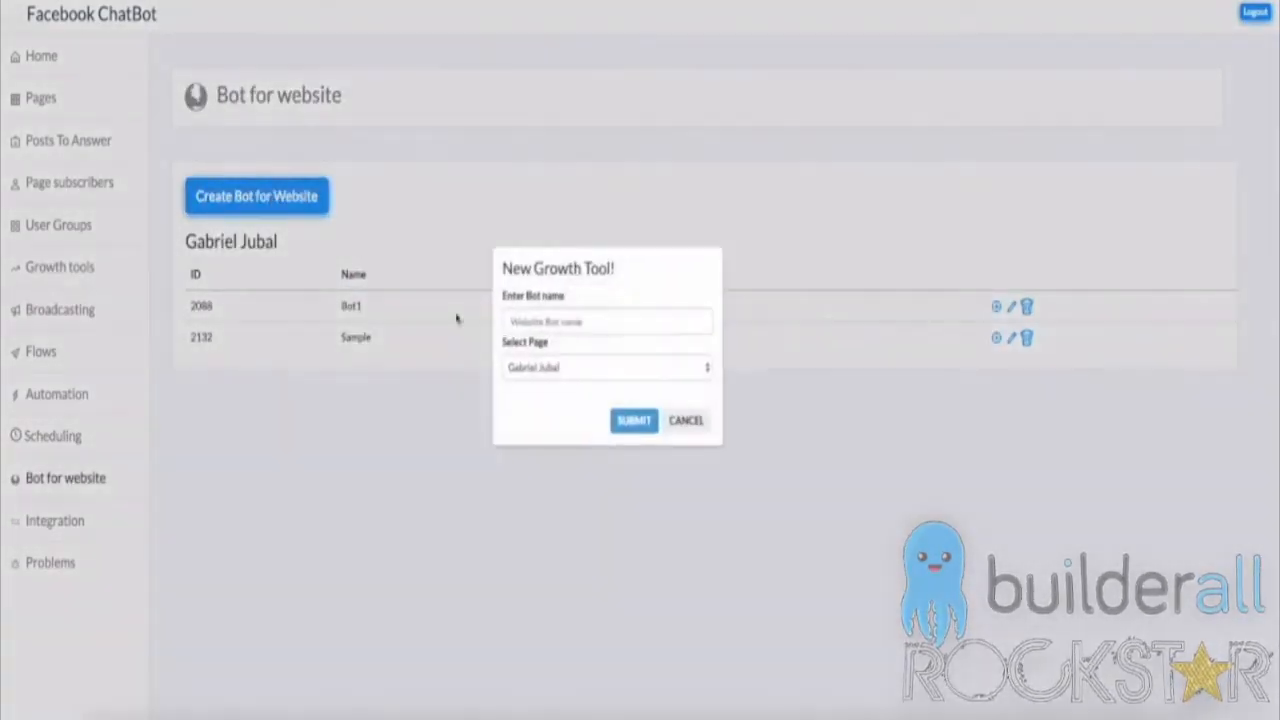
text(Tutorial)
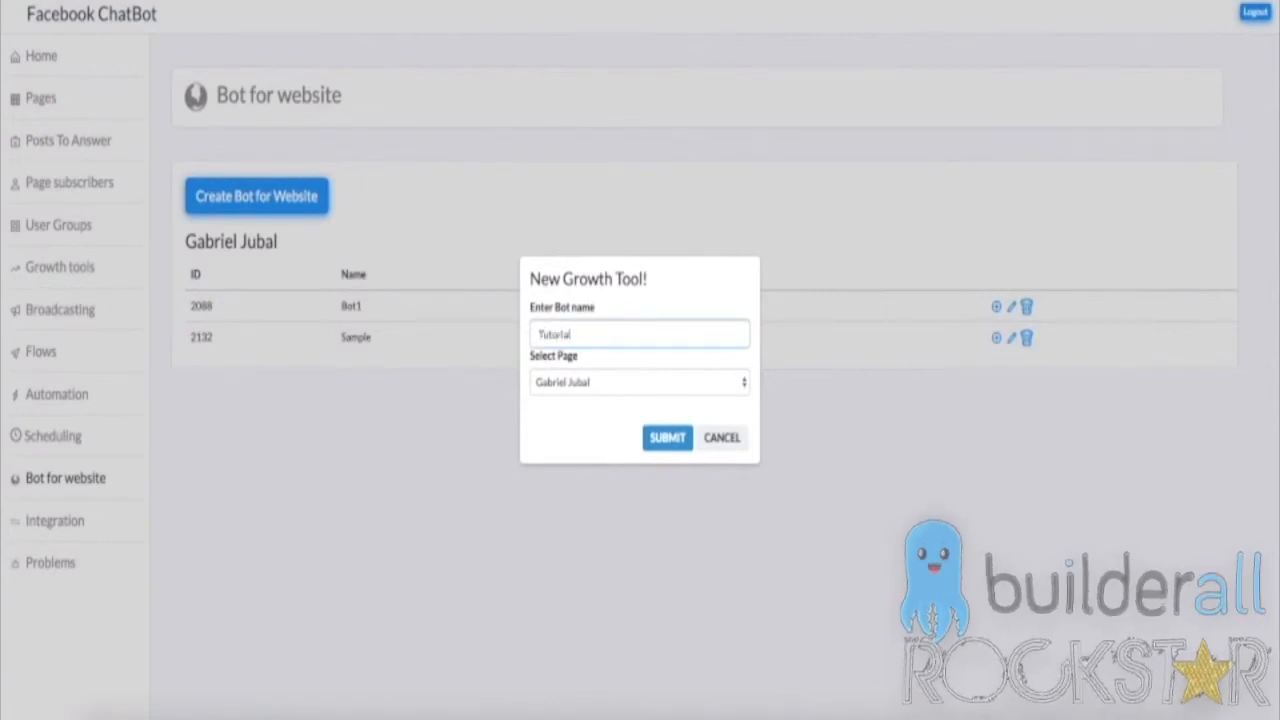
key(Return)
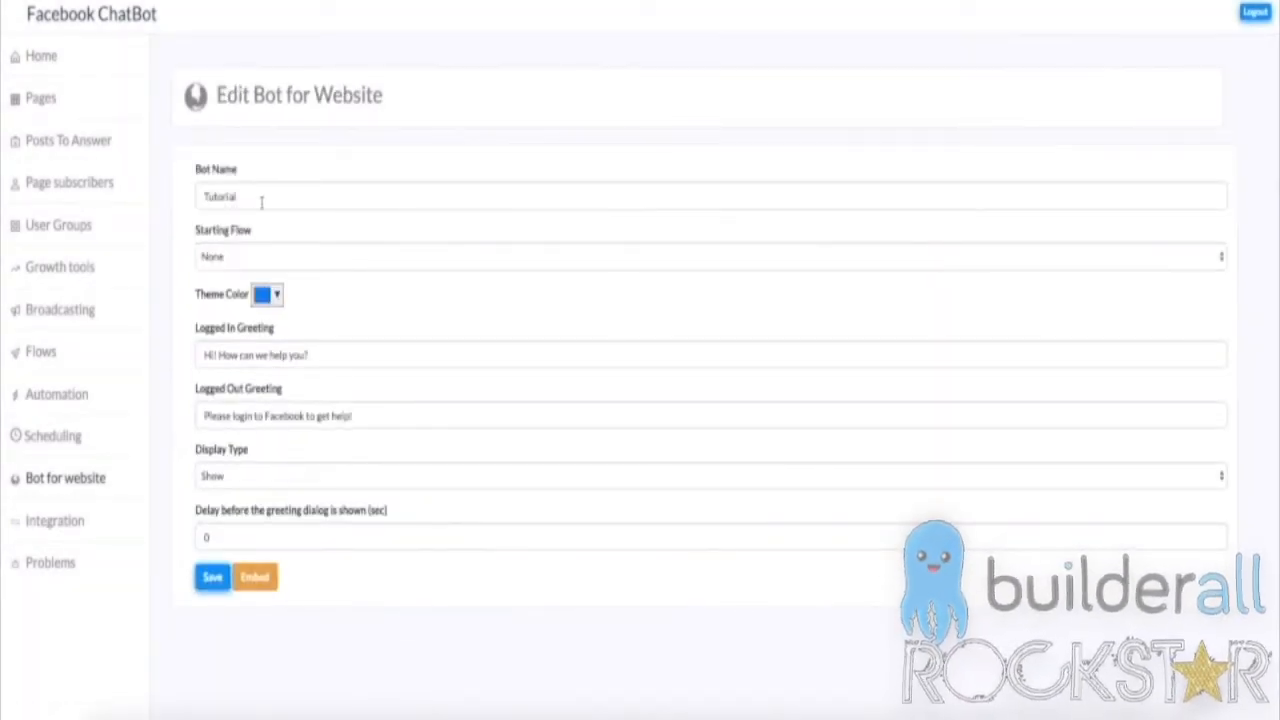
- Review the Tutorial bot's name, starting flow and theme color settings without changing them
drag(268, 200, 180, 205)
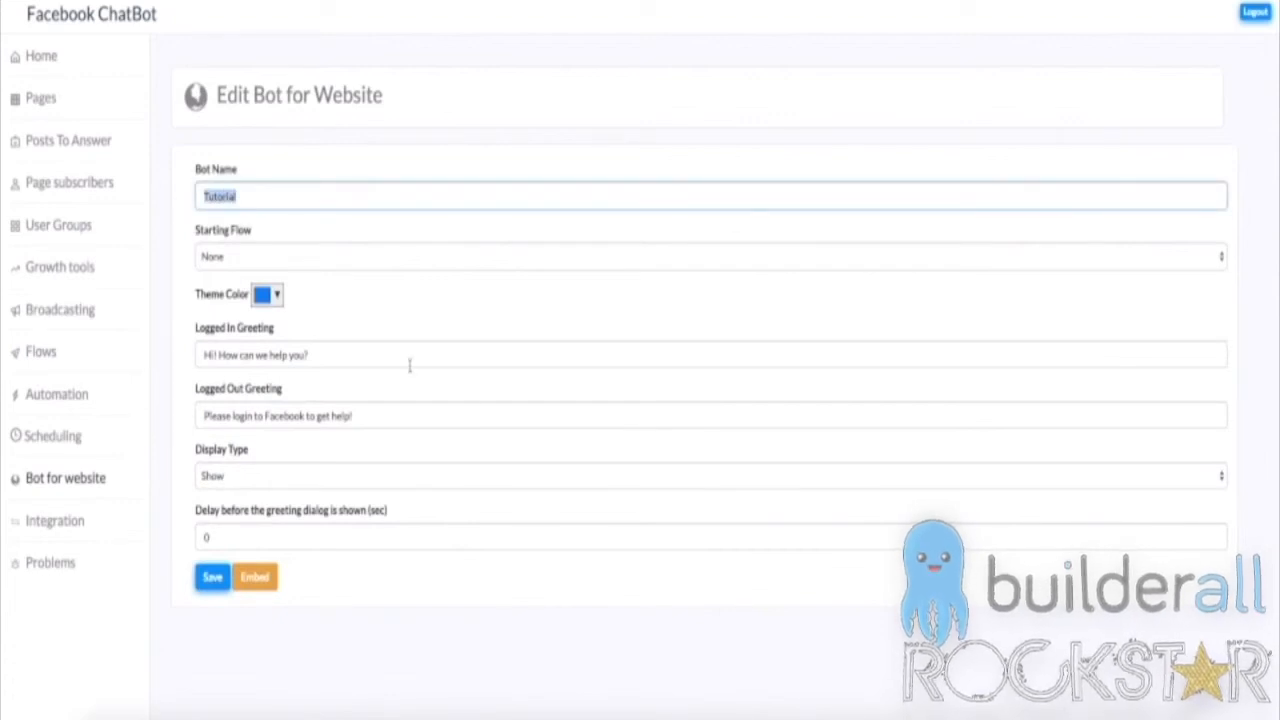
click(255, 257)
click(256, 256)
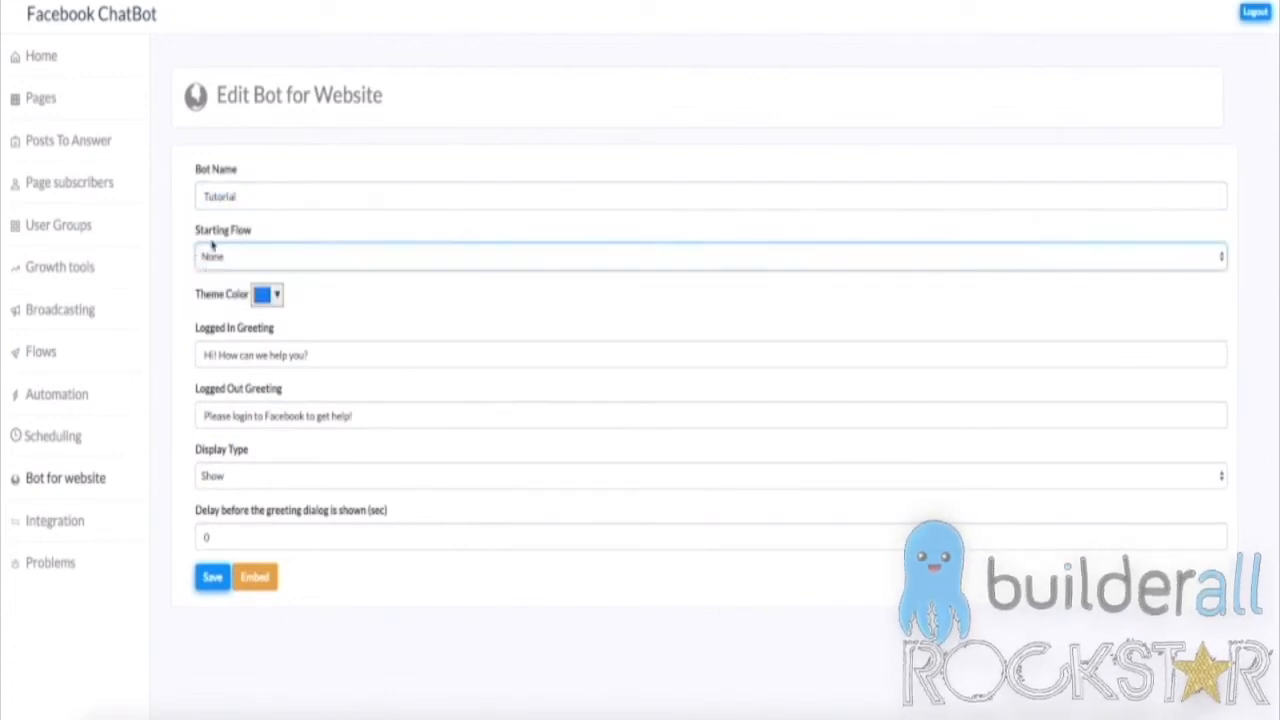
click(266, 295)
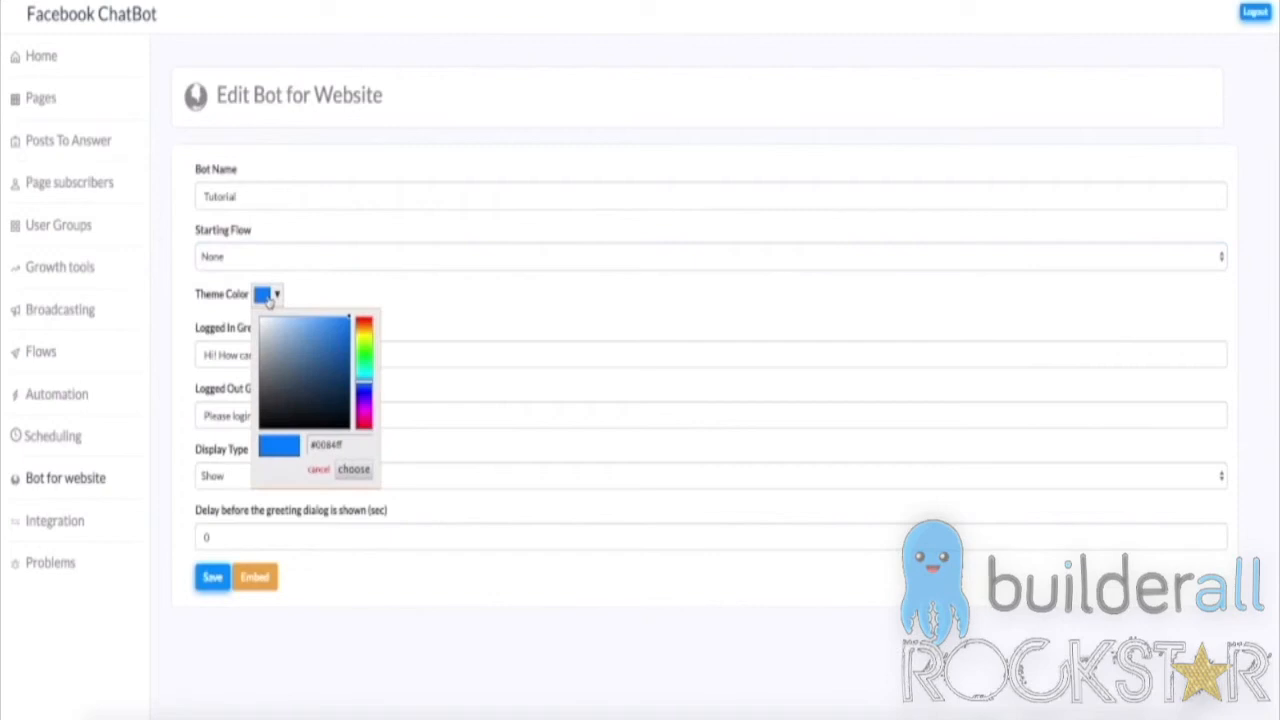
click(476, 308)
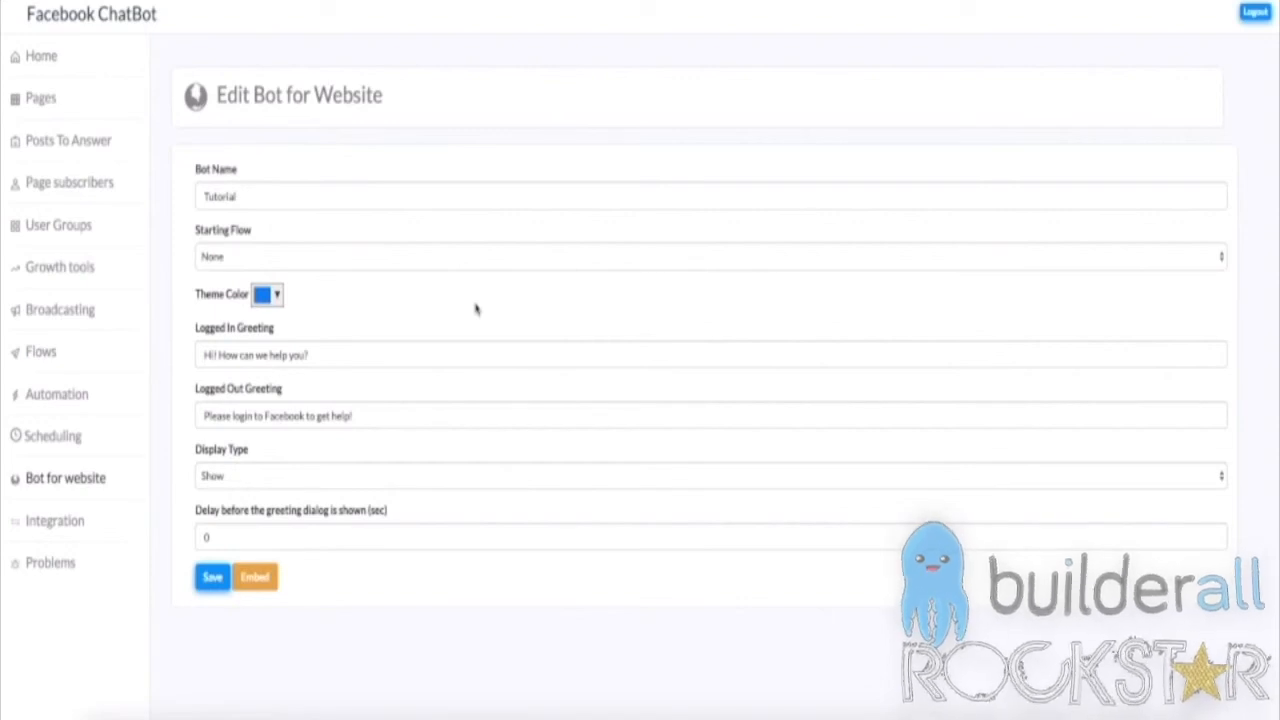
- Examine the bot's logged in and logged out greetings and the display types it offers
drag(427, 355, 164, 355)
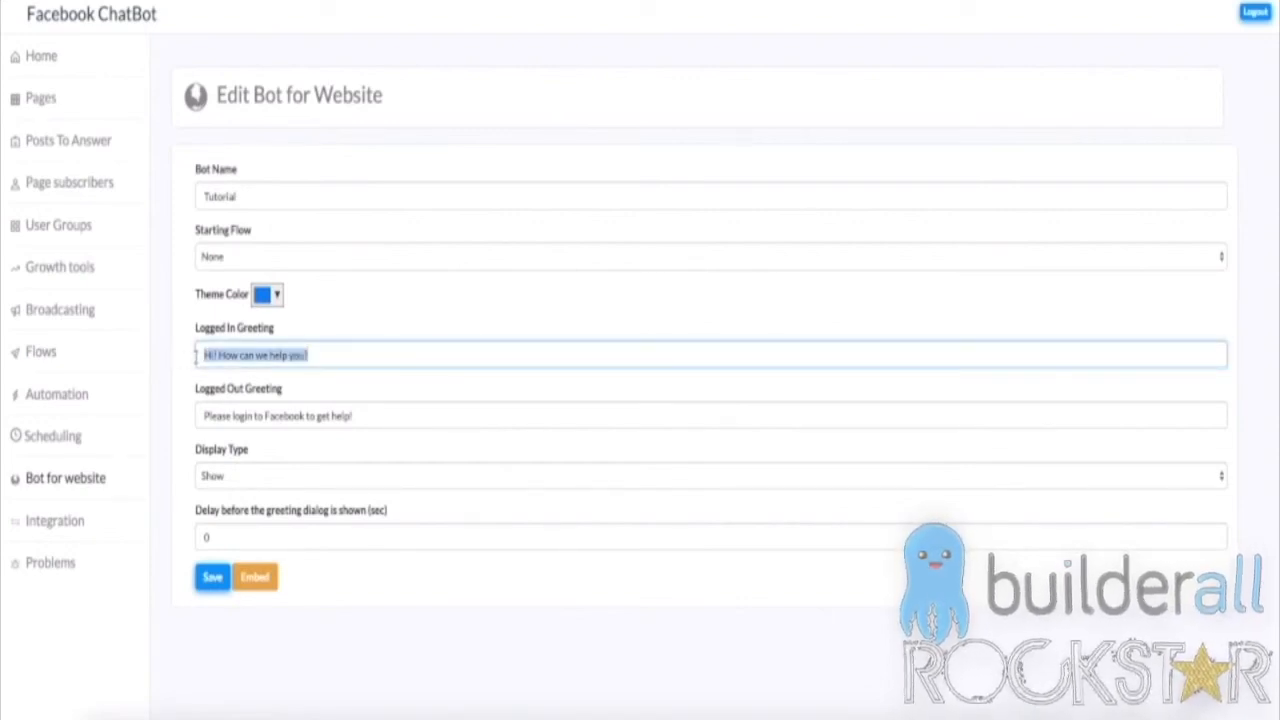
click(397, 416)
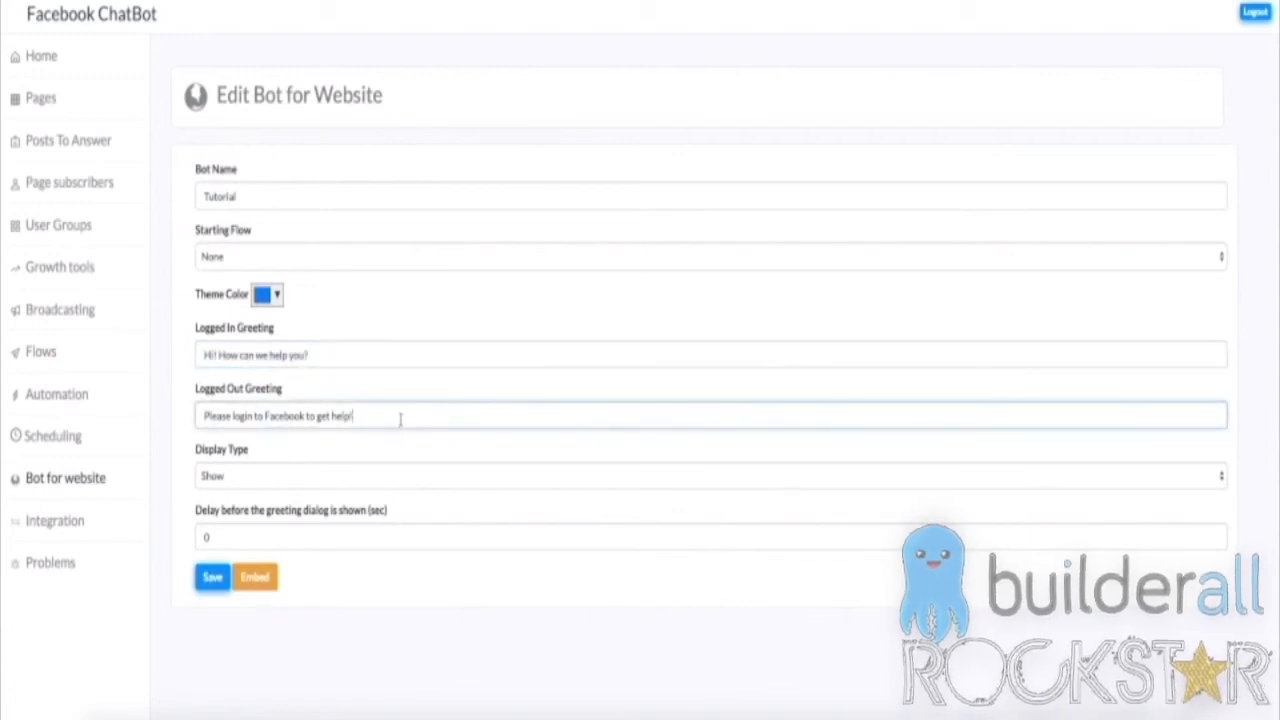
drag(400, 417, 199, 415)
drag(355, 416, 186, 411)
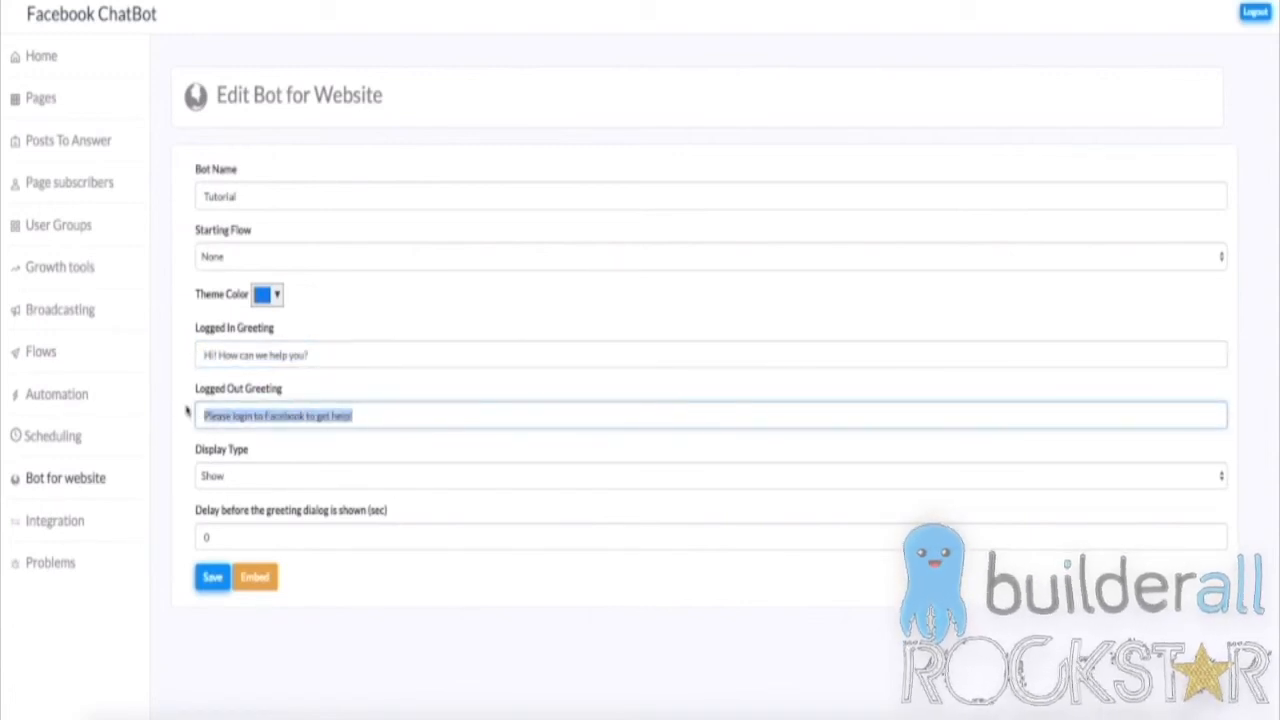
click(186, 411)
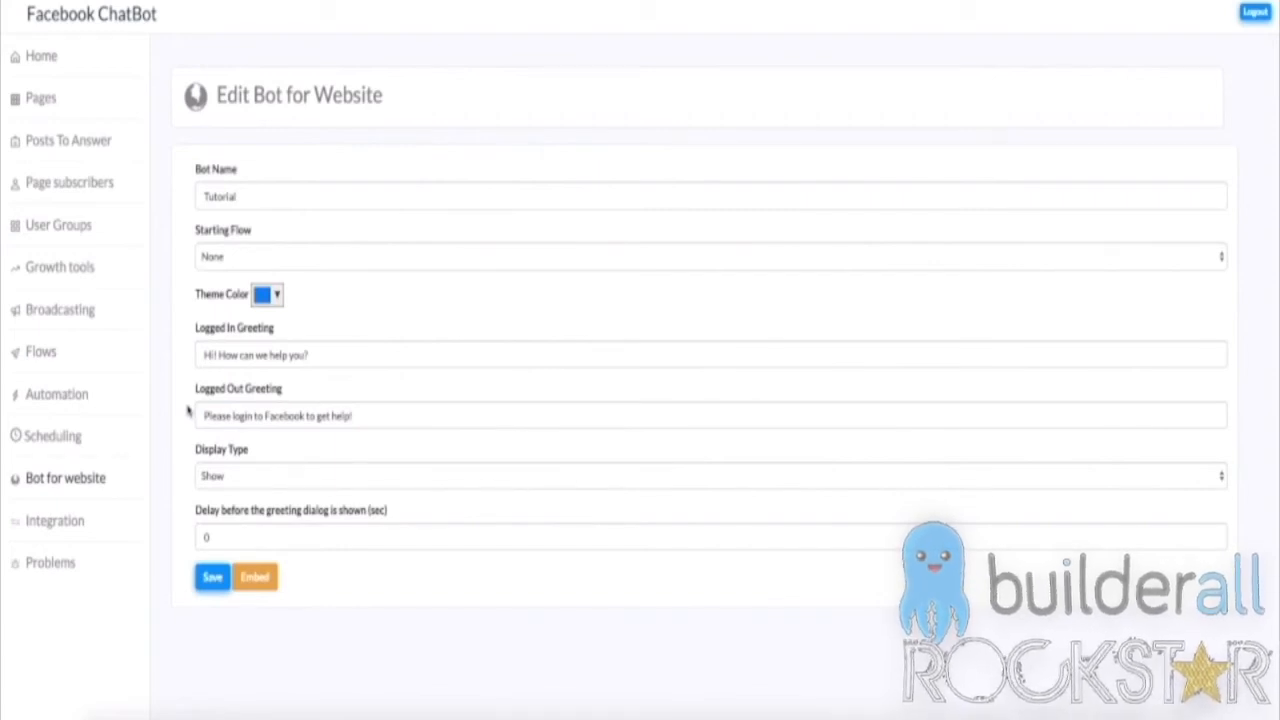
click(251, 487)
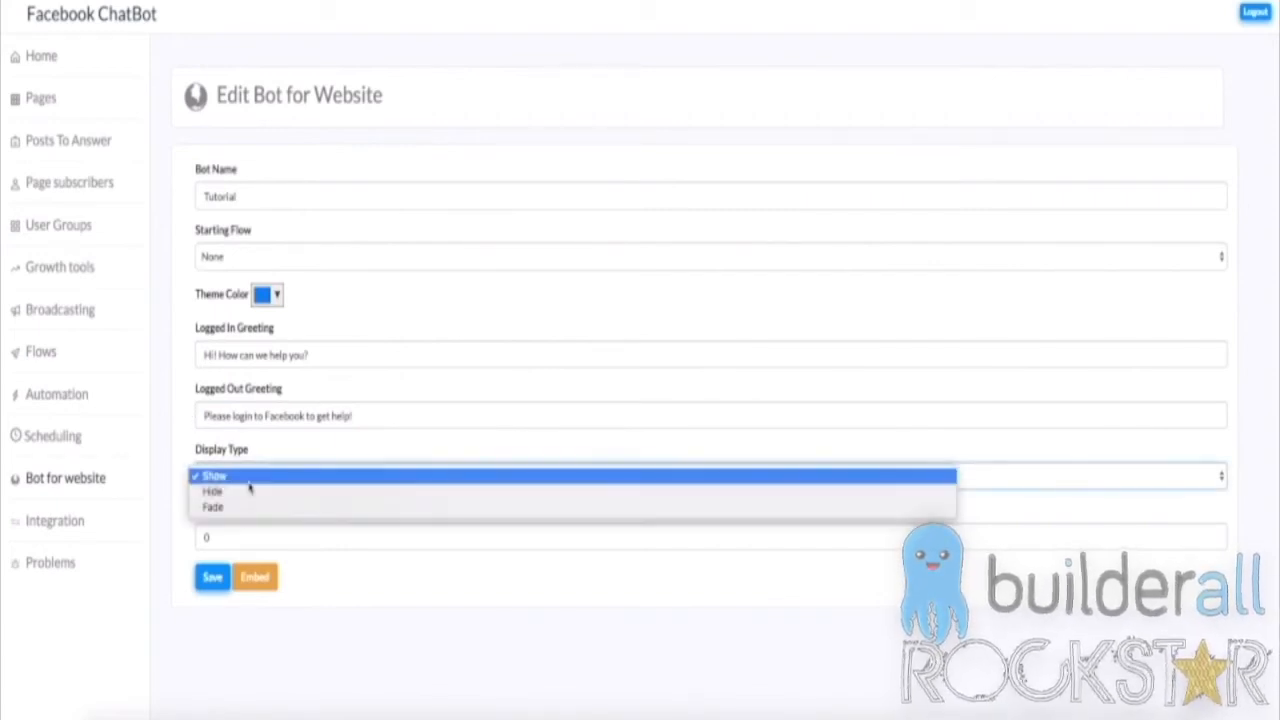
click(241, 456)
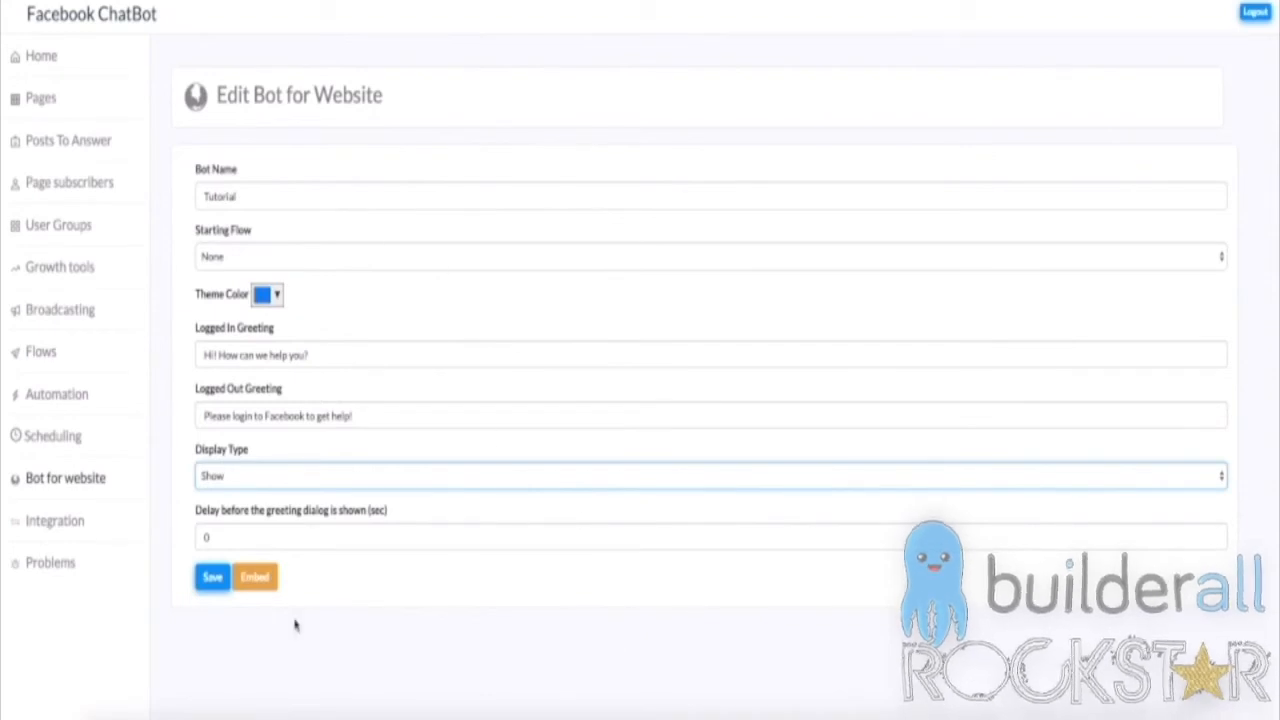
- Copy the Tutorial bot's embed code to the clipboard and review the instructions for whitelisting a domain
click(263, 587)
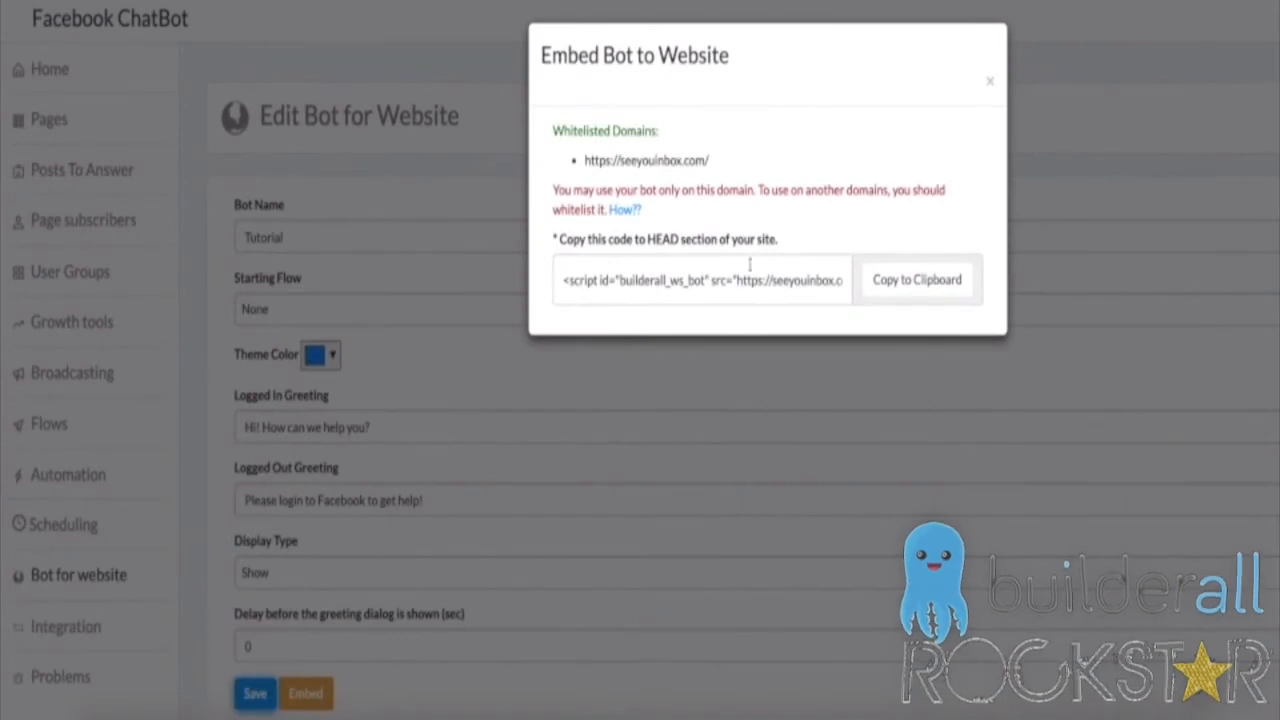
click(900, 295)
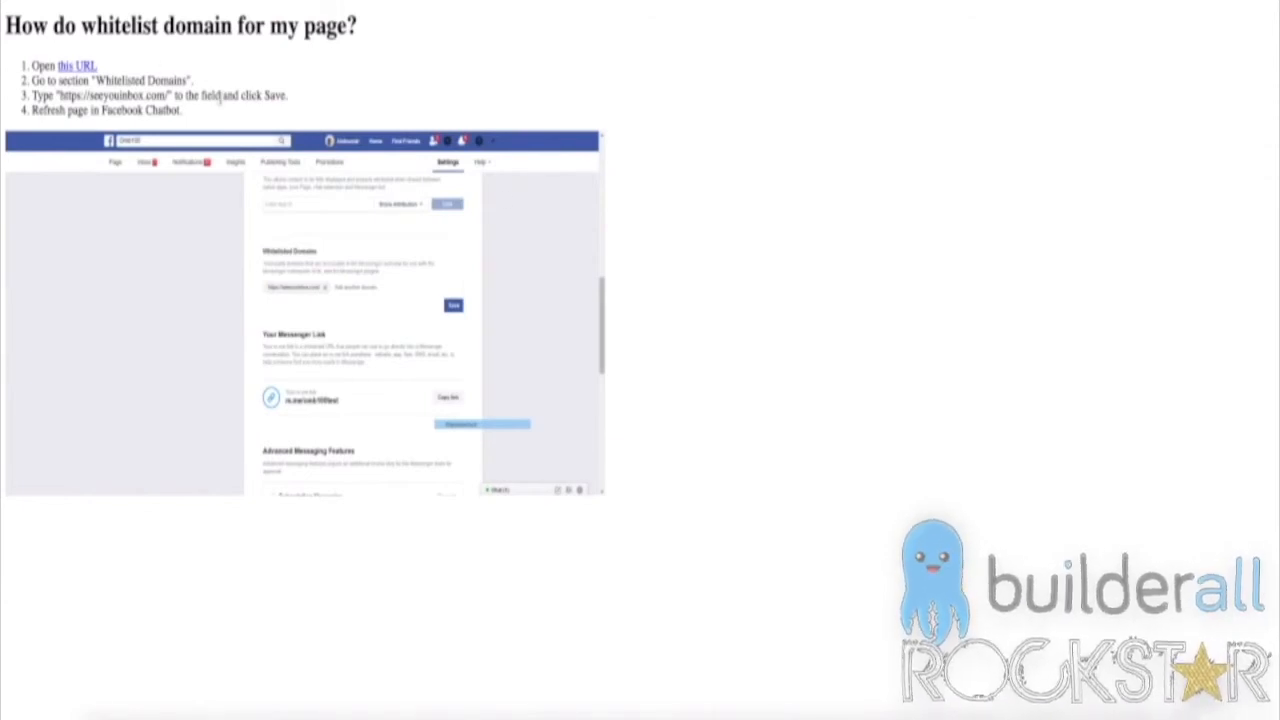
drag(91, 95, 148, 95)
click(179, 89)
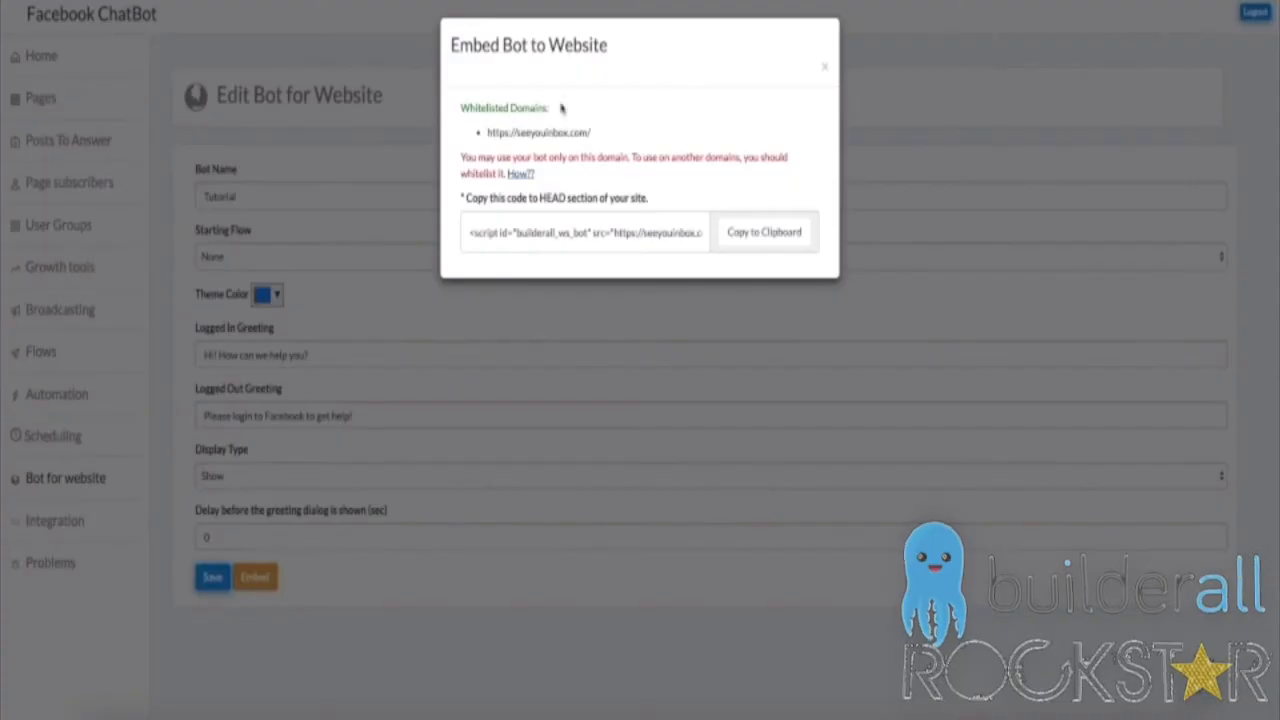
click(826, 62)
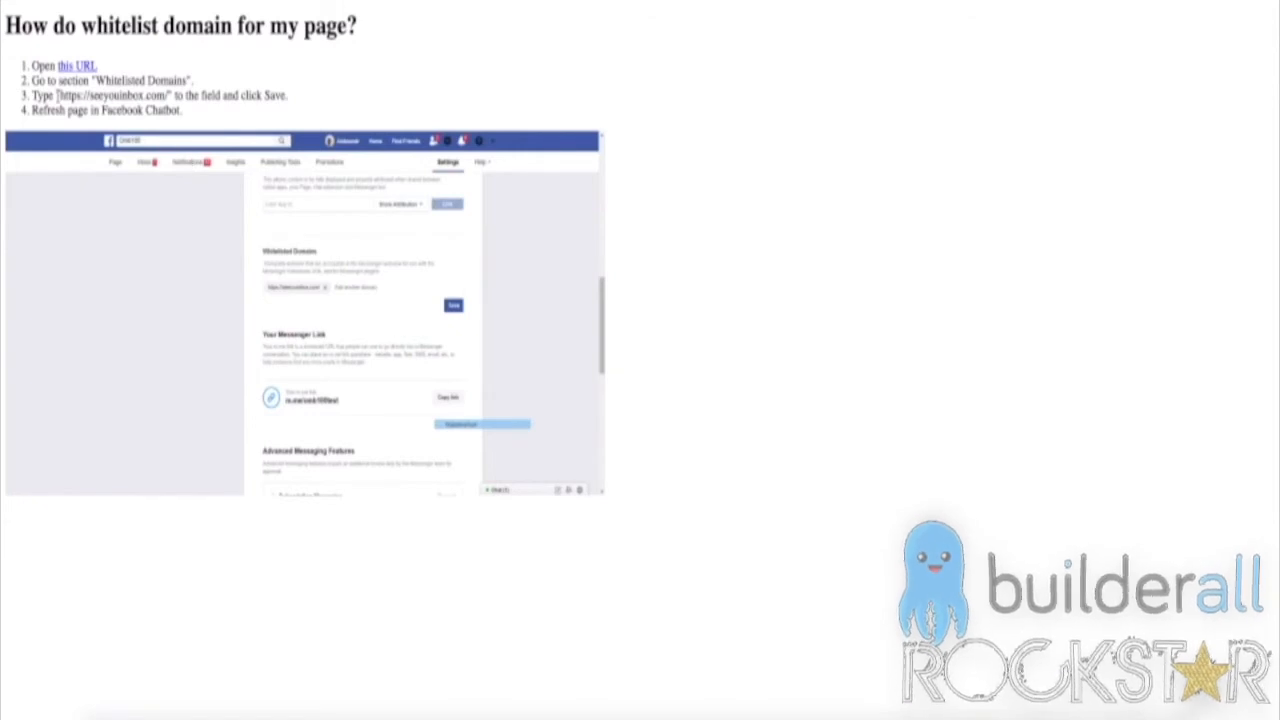
right_click(57, 95)
click(354, 100)
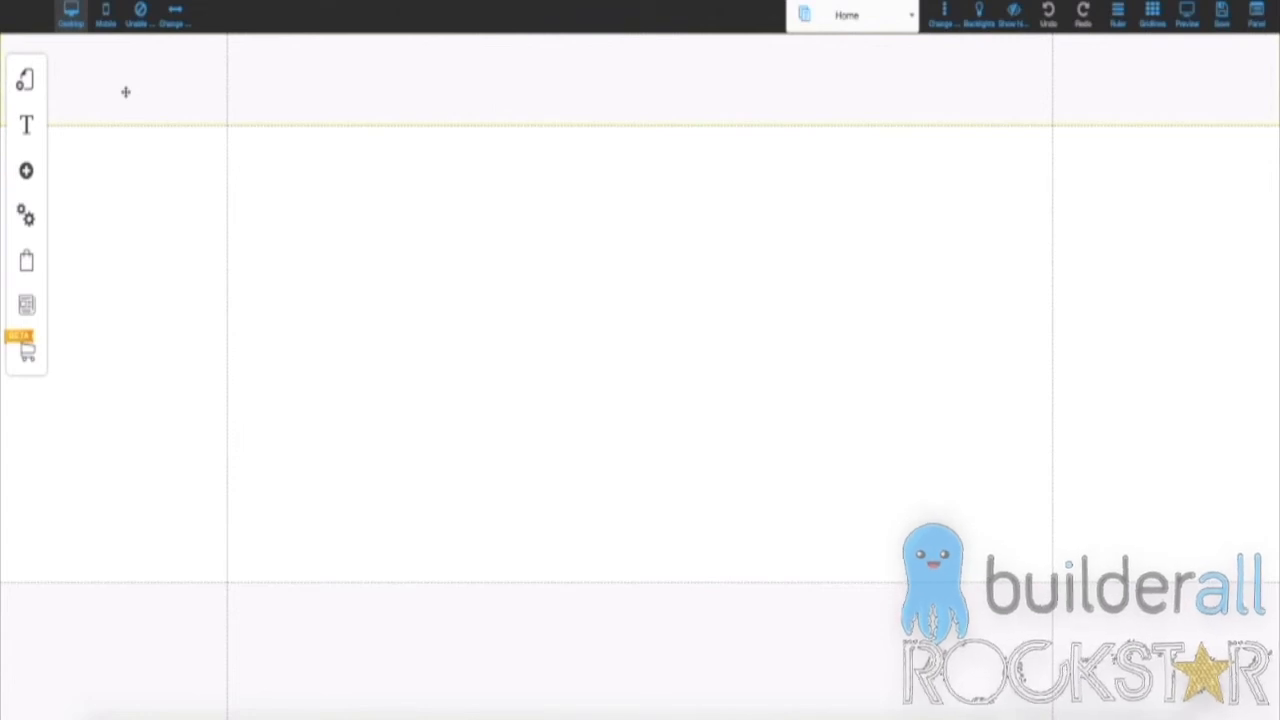
- In the Builderall website builder, paste the bot's embed code on a new line of the default layout's Scripts setting and save
click(25, 80)
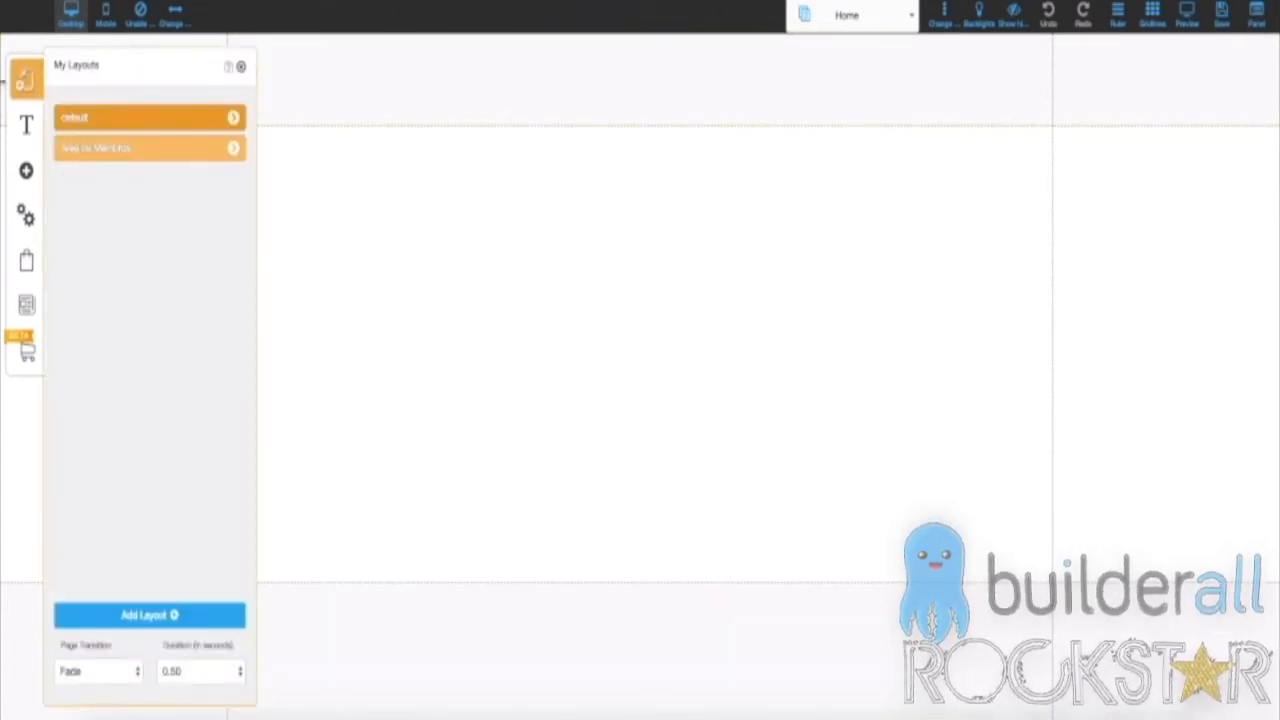
click(235, 120)
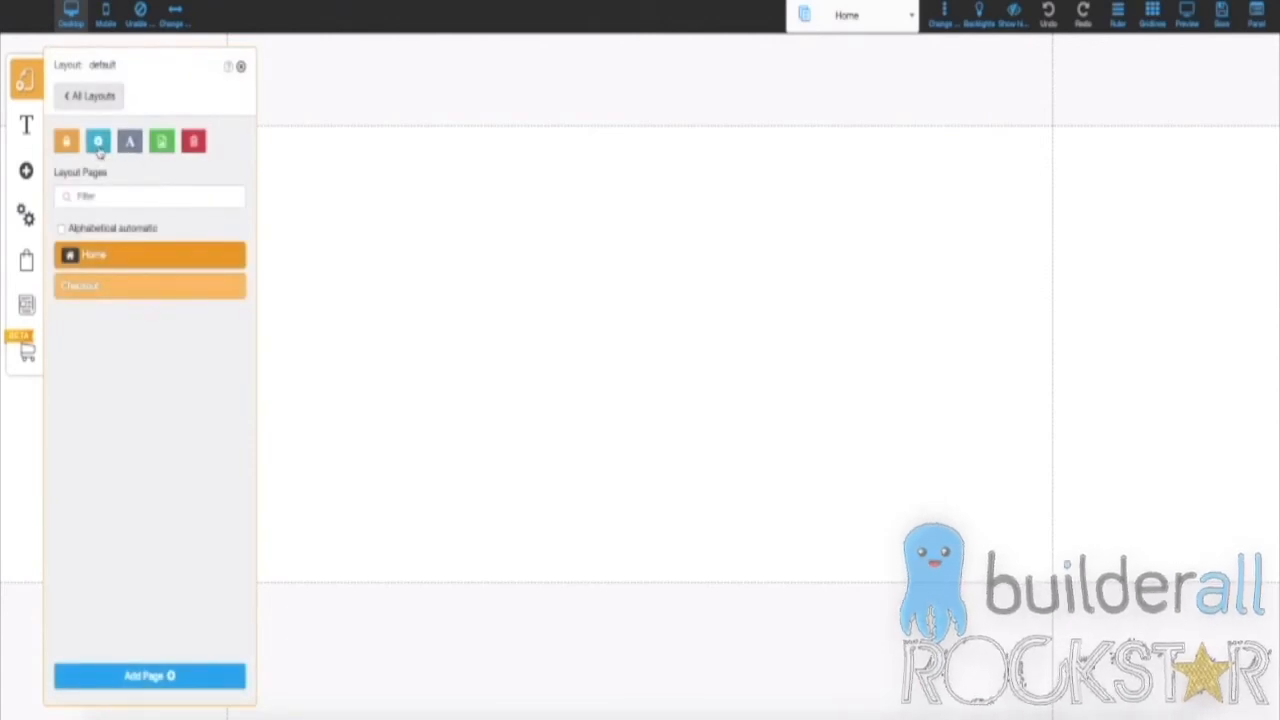
click(98, 142)
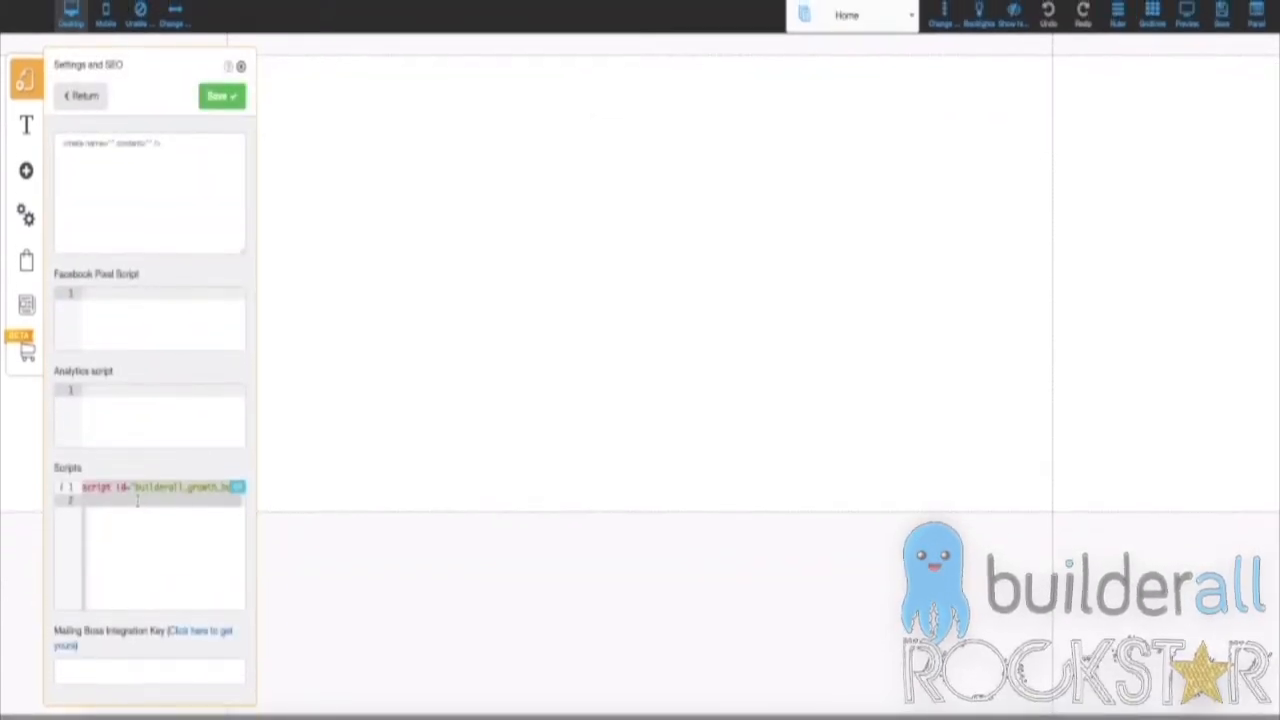
click(137, 502)
key(Return)
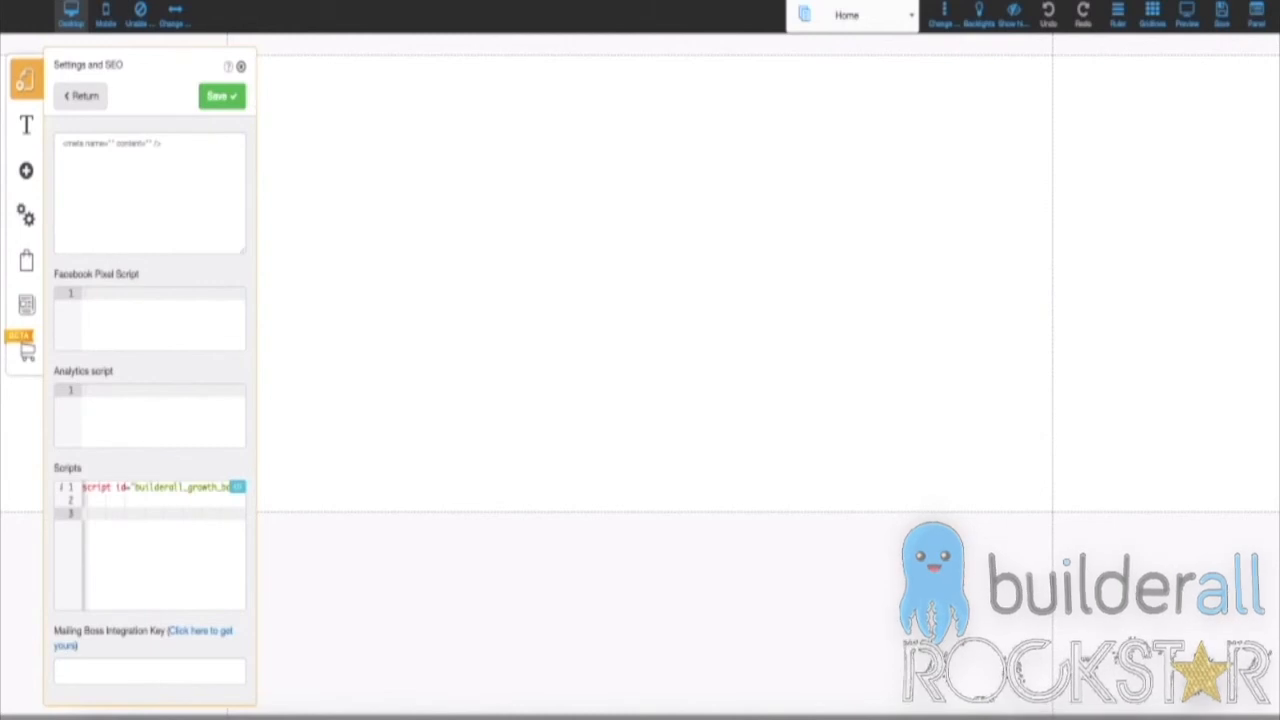
key(ctrl+v)
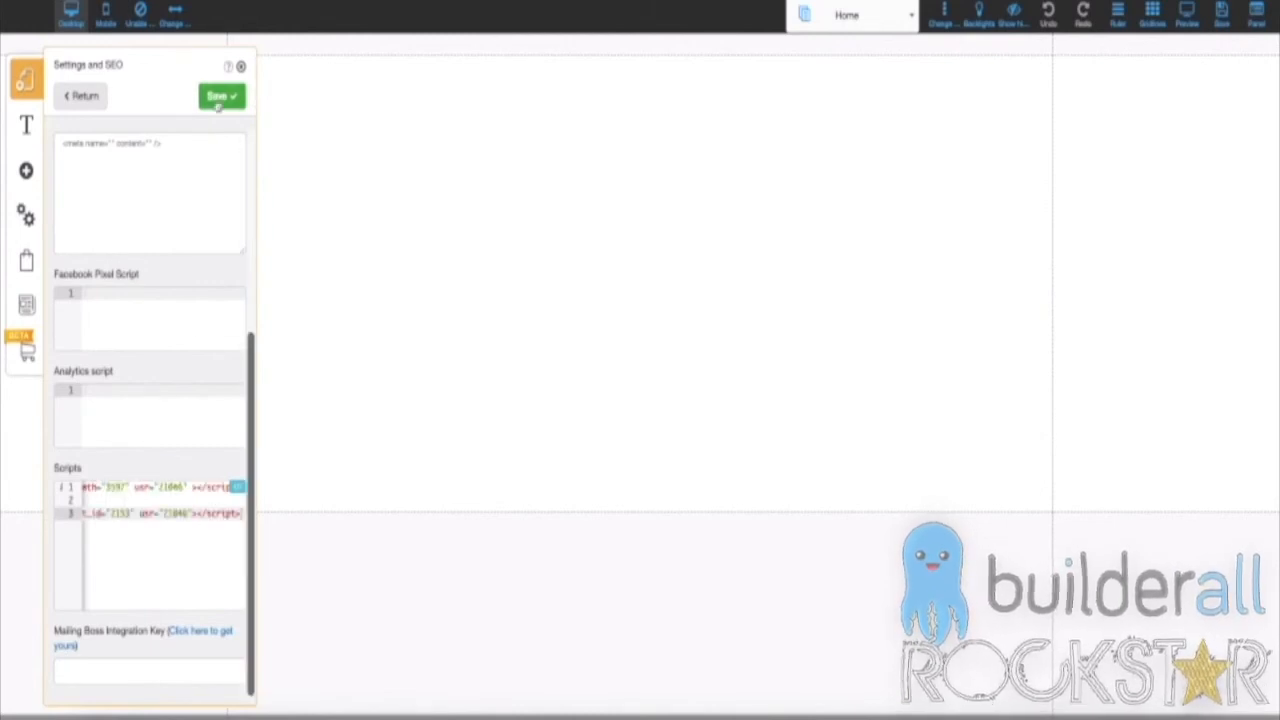
click(221, 96)
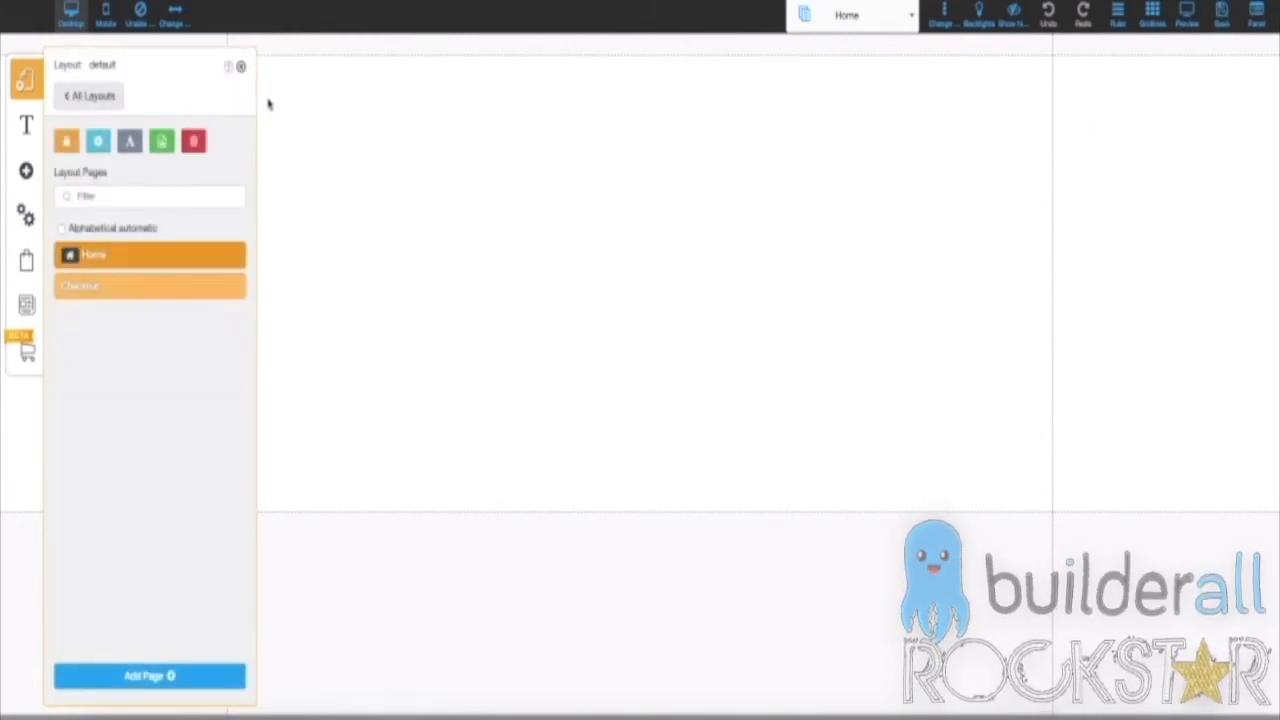
- Back in the Facebook ChatBot's integrations, review the new integration form's application and message recipient options, leaving without creating one
click(240, 66)
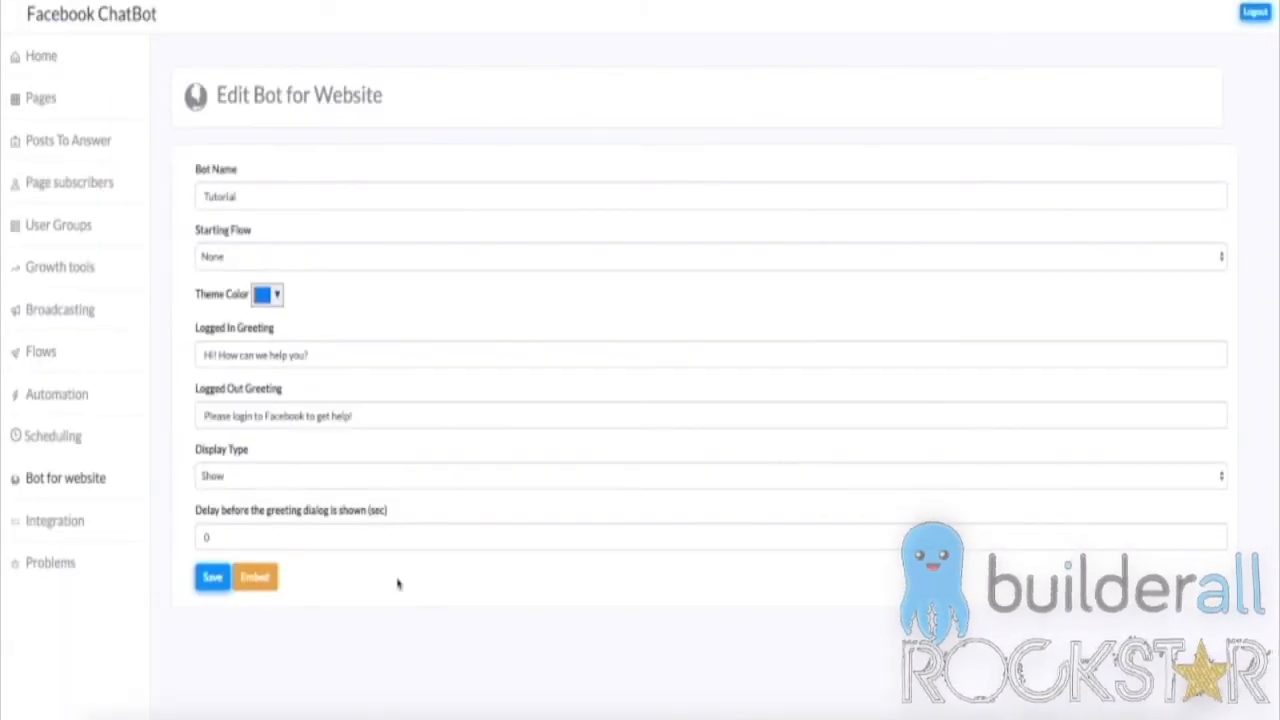
click(78, 530)
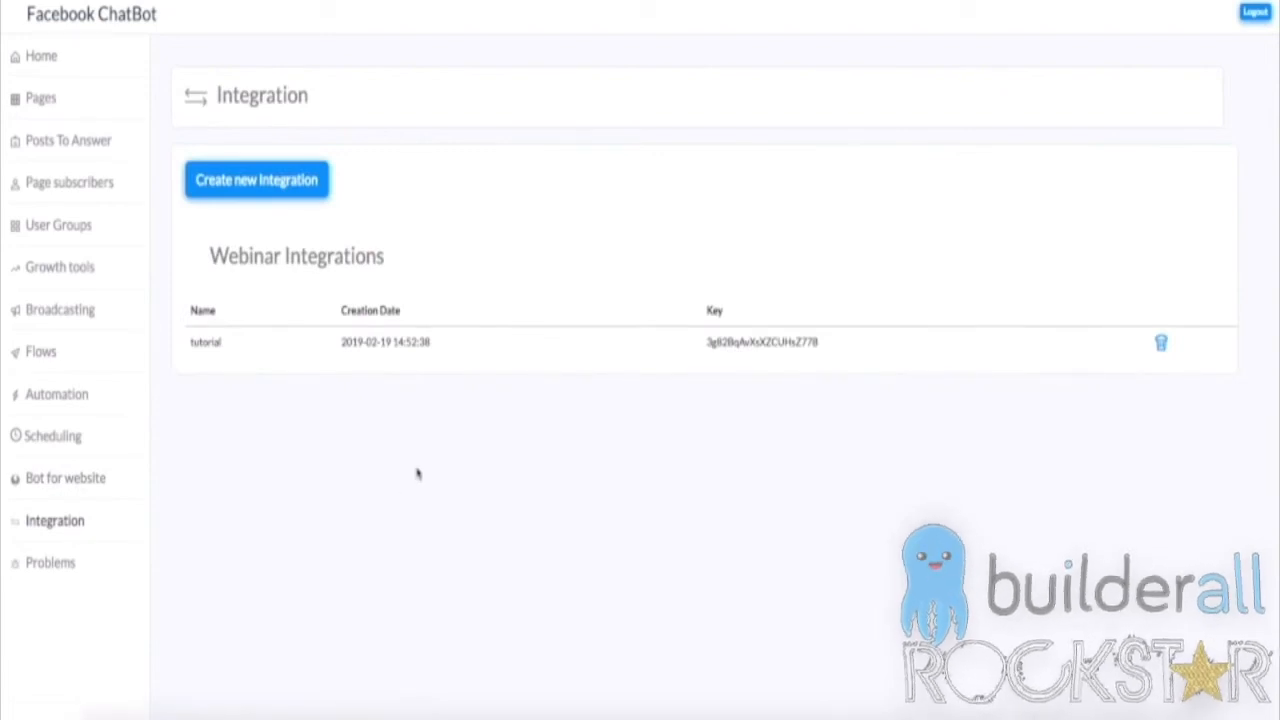
click(272, 182)
click(630, 338)
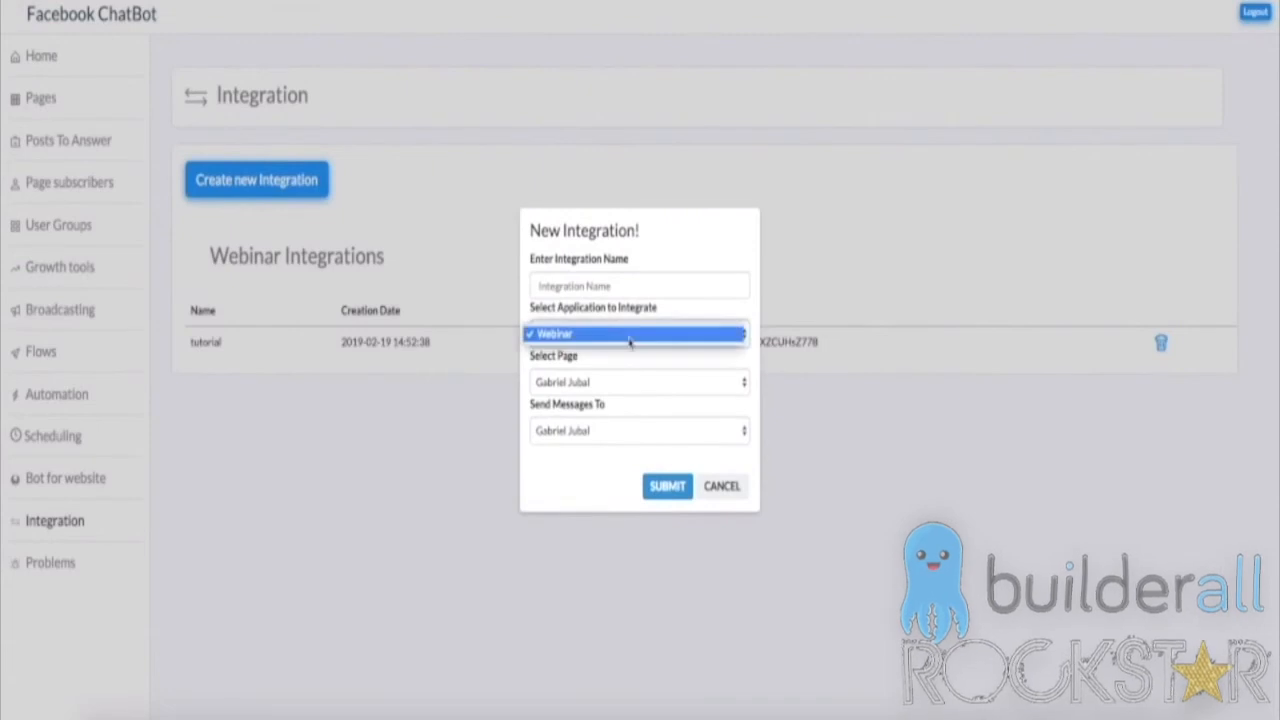
click(627, 336)
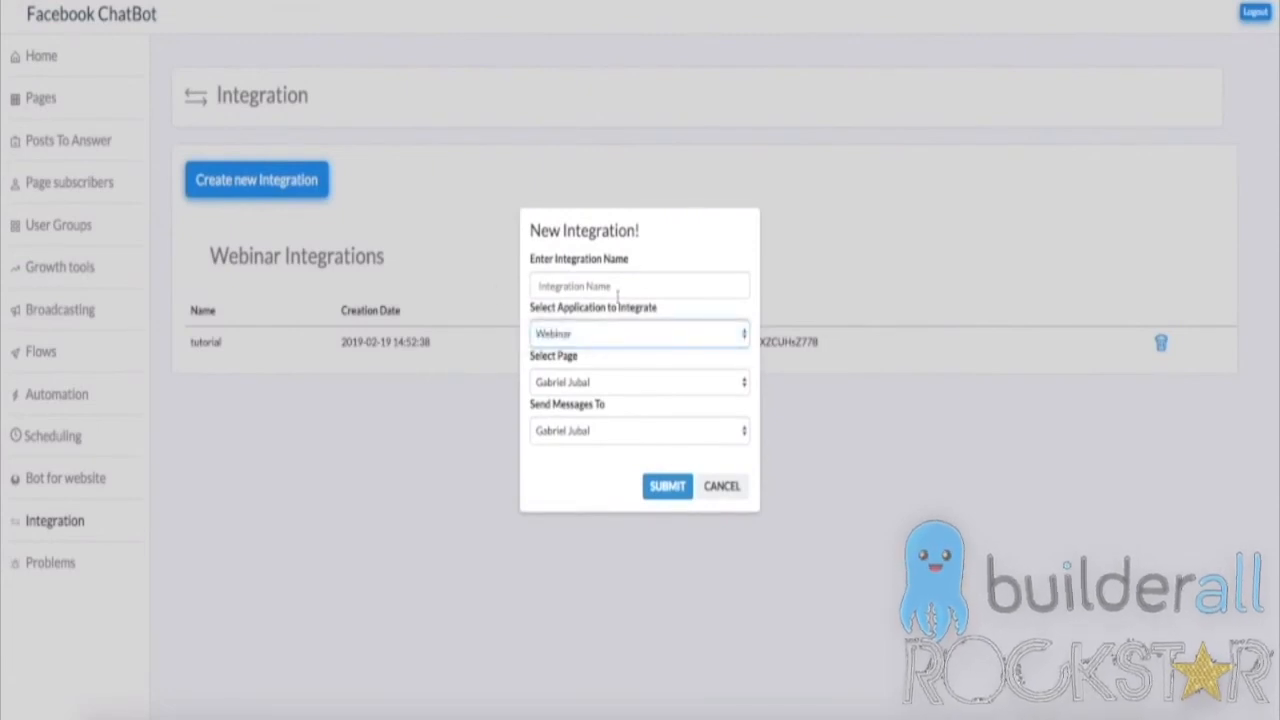
click(587, 440)
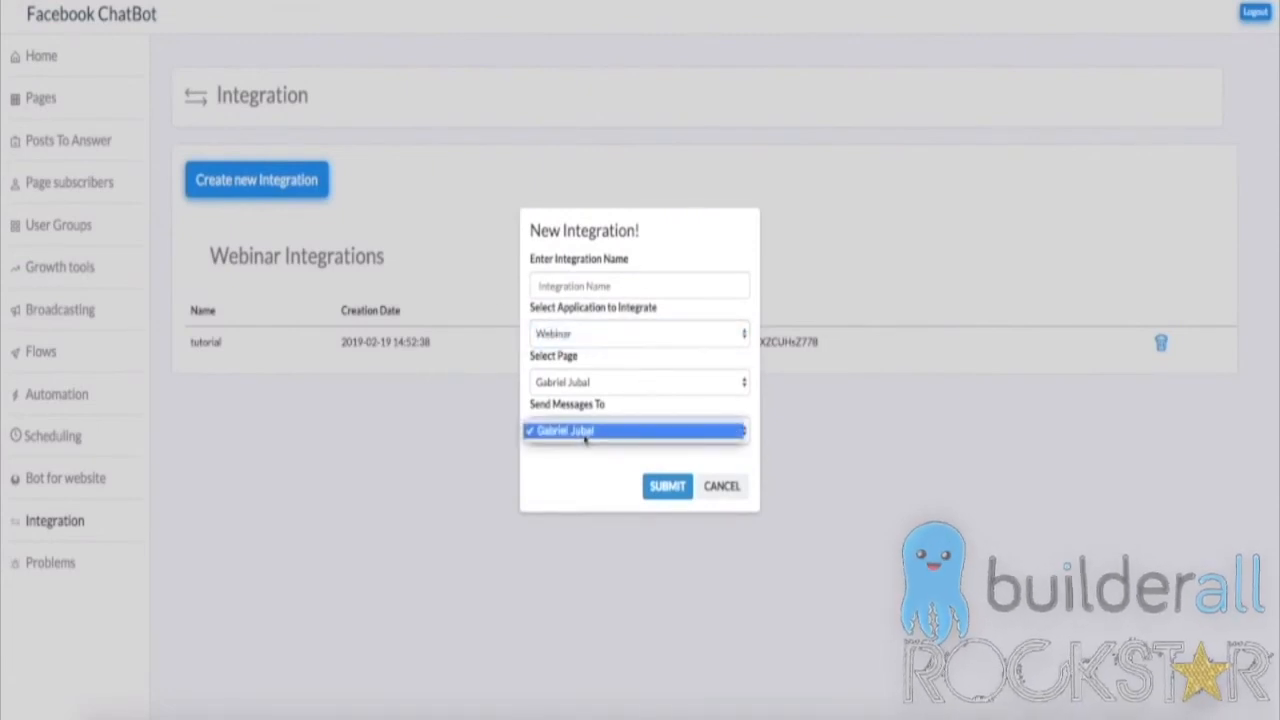
click(586, 434)
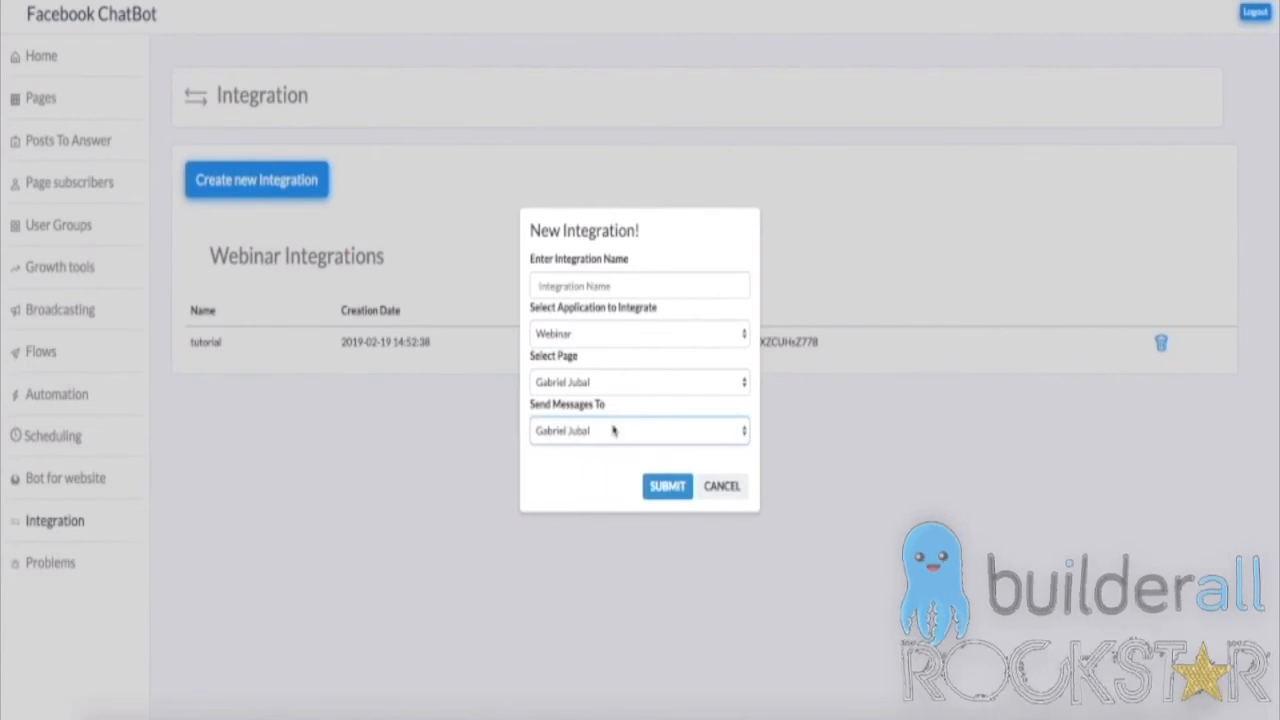
click(743, 494)
- Examine the key of the tutorial webinar integration and check the chatbot's Problems page for issues
drag(862, 347, 700, 347)
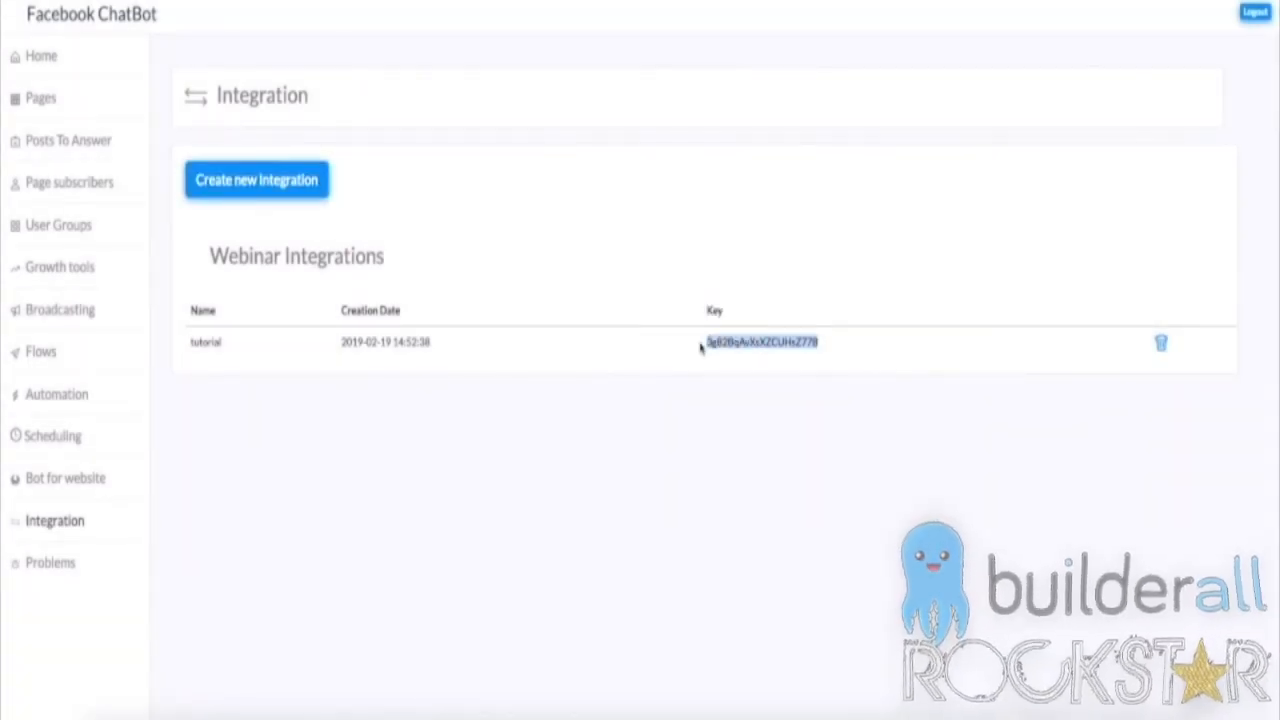
click(700, 347)
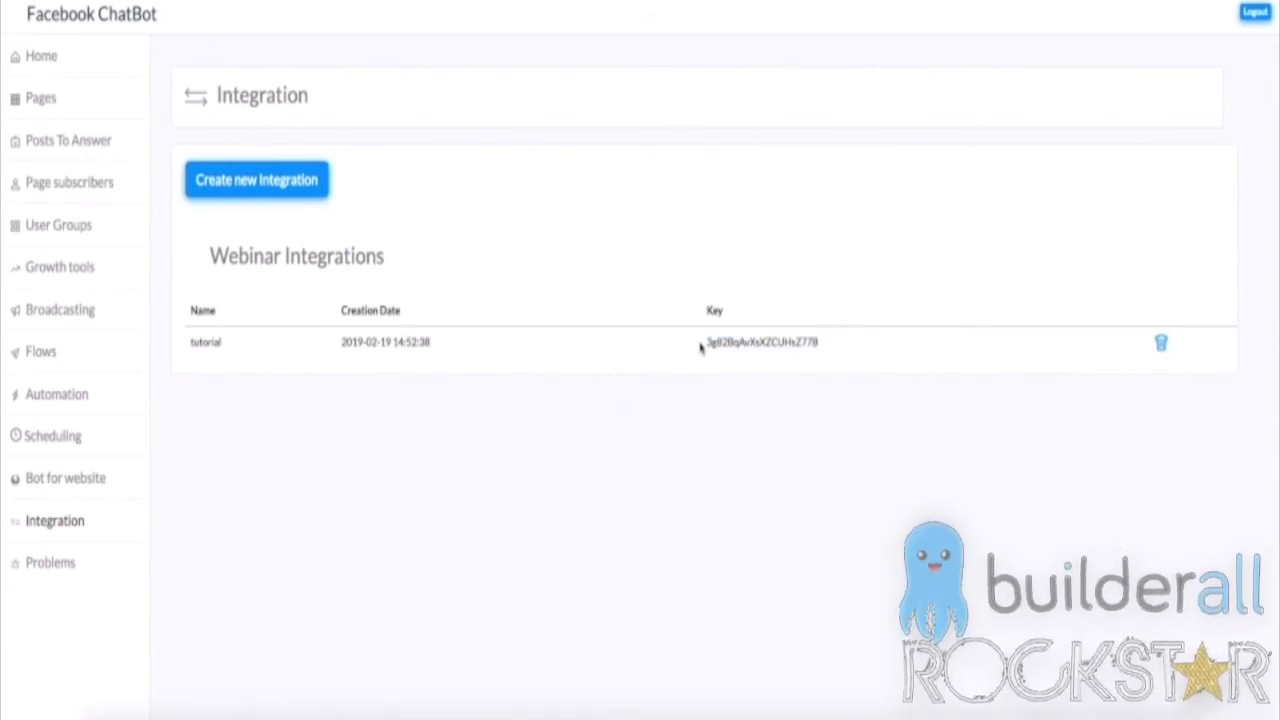
click(64, 565)
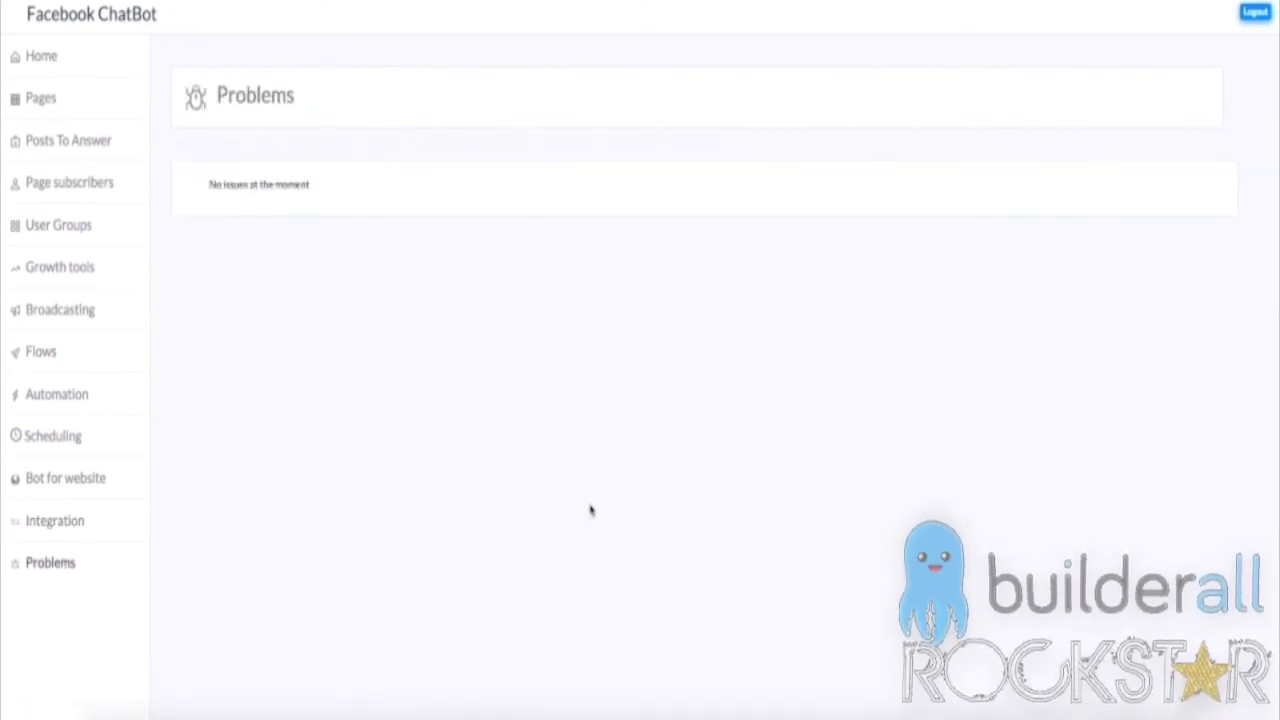